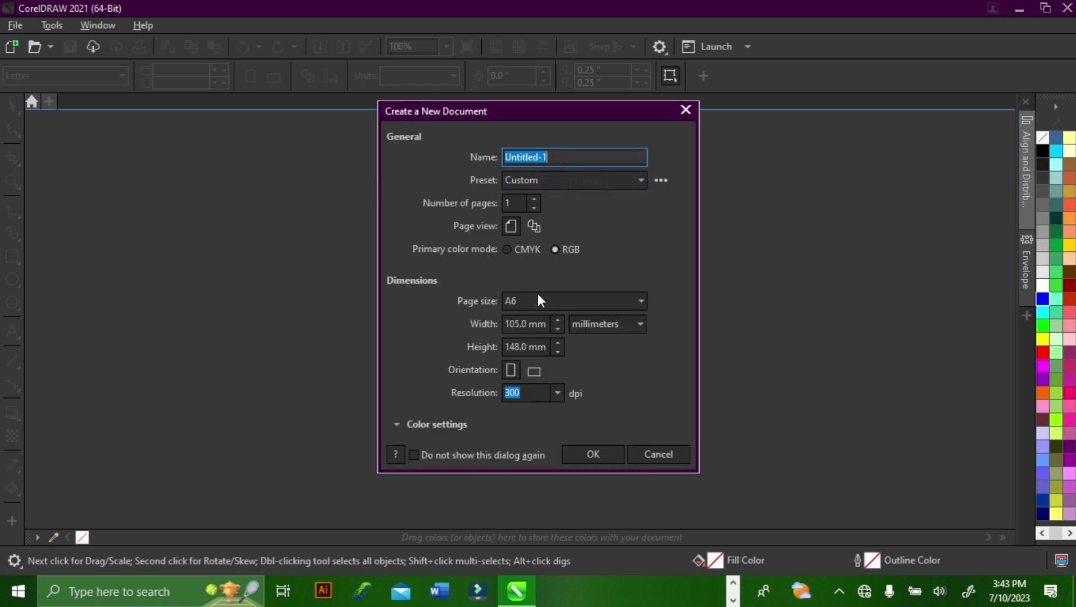
Step: Create a new document with the page units in inches, 6 inches wide and 6 inches high
left_click(639, 324)
left_click(618, 339)
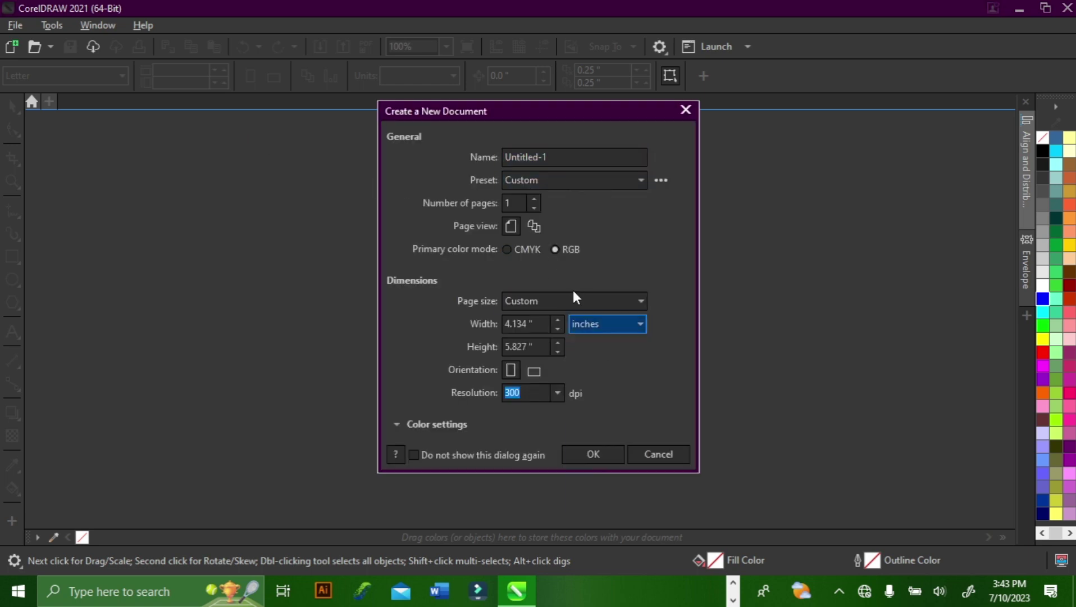
left_click(549, 180)
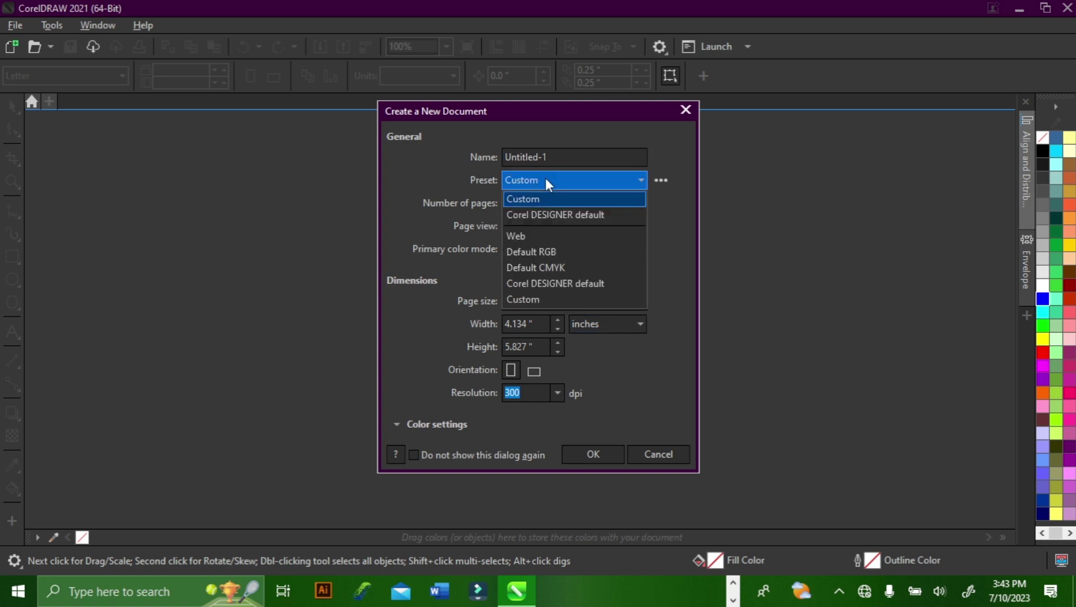
left_click(546, 191)
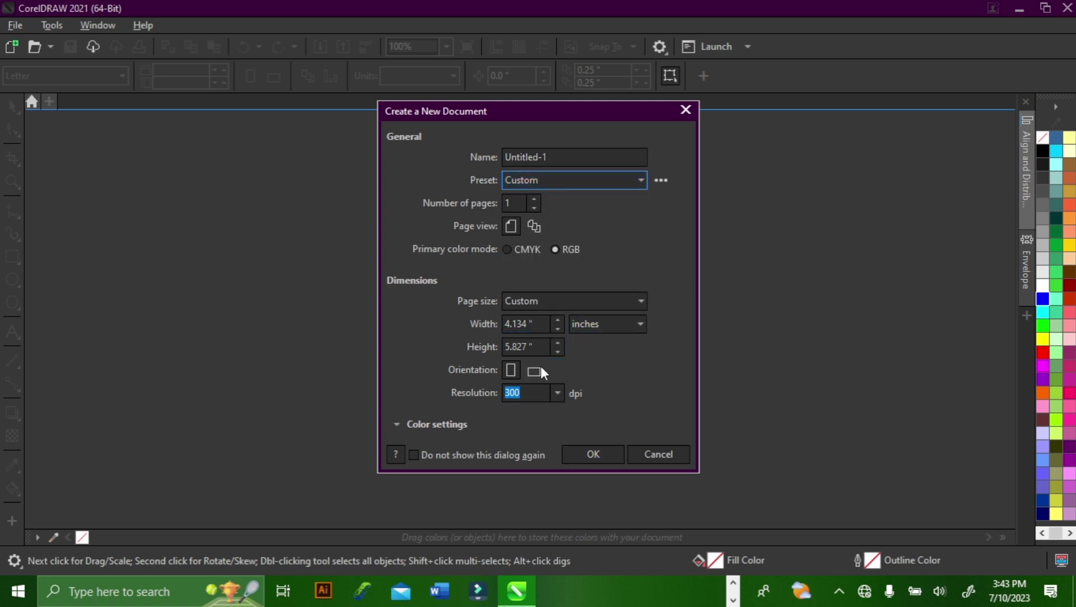
left_click(535, 323)
type("6")
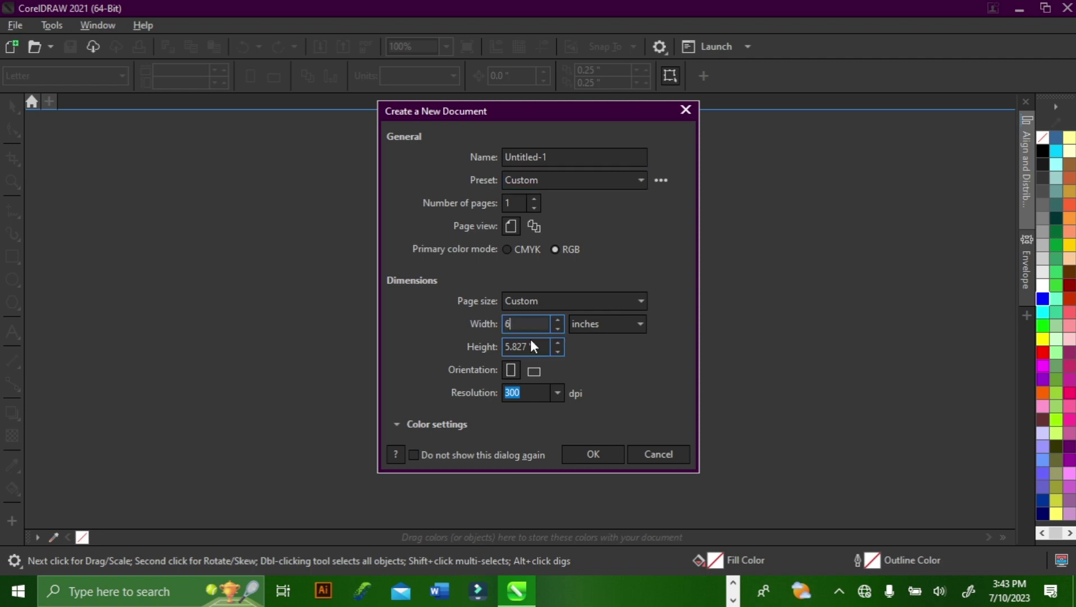
key("Tab")
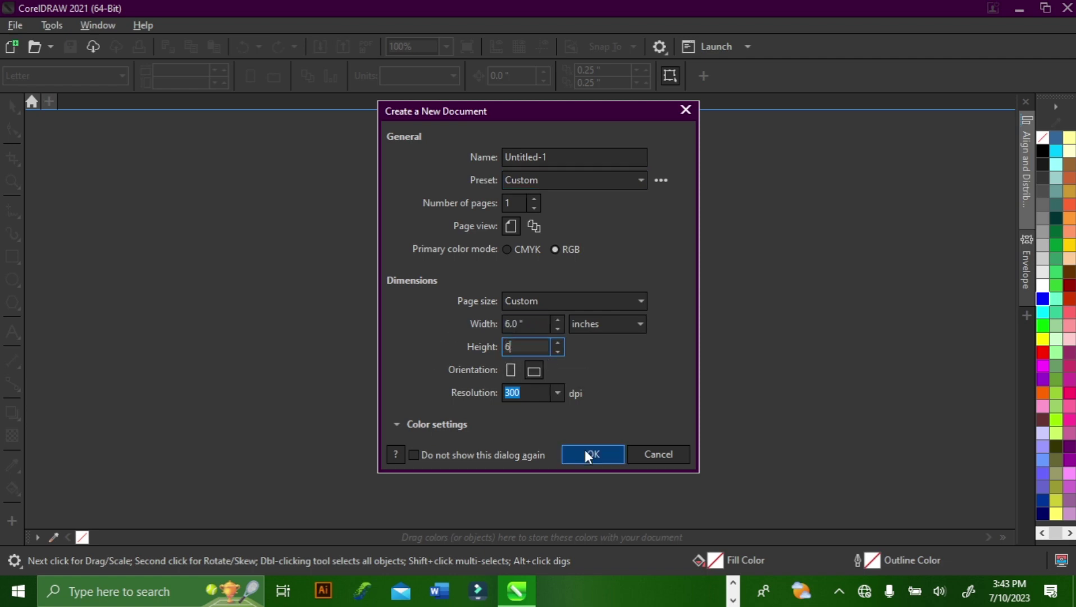
left_click(587, 456)
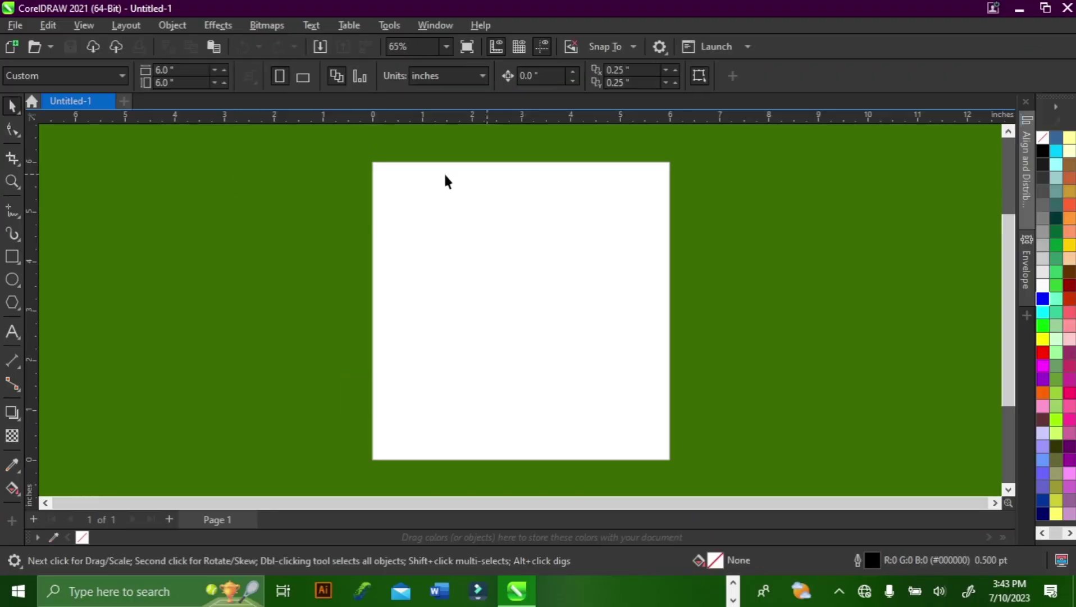
Step: Draw a square beside the page, size it to 6 × 6 inches and centre it on the page
left_click(12, 256)
left_click_drag(280, 270, 366, 356)
key("space")
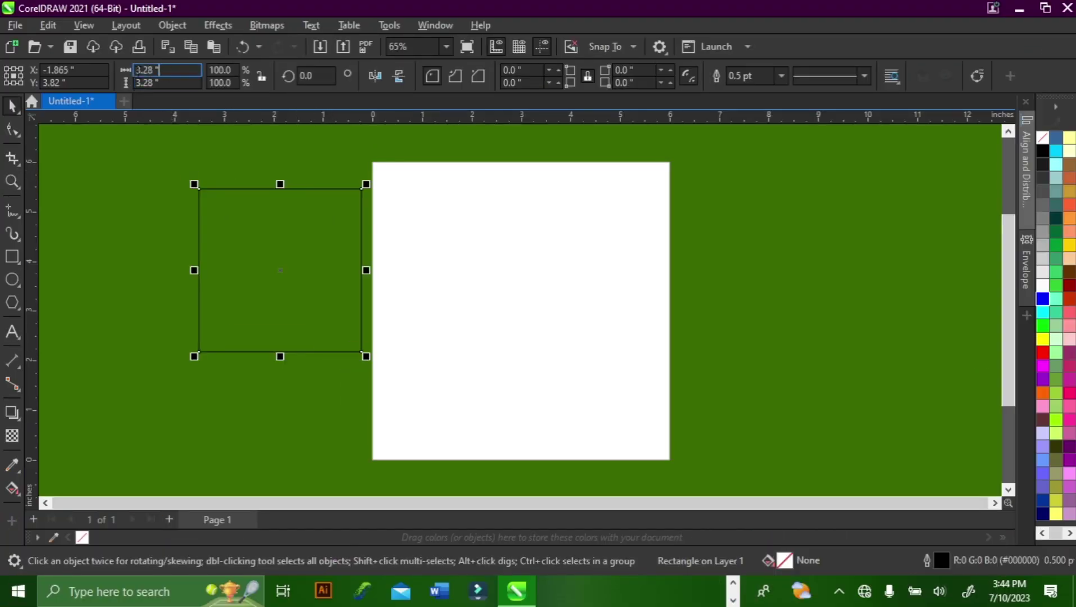
key("Tab")
type("6")
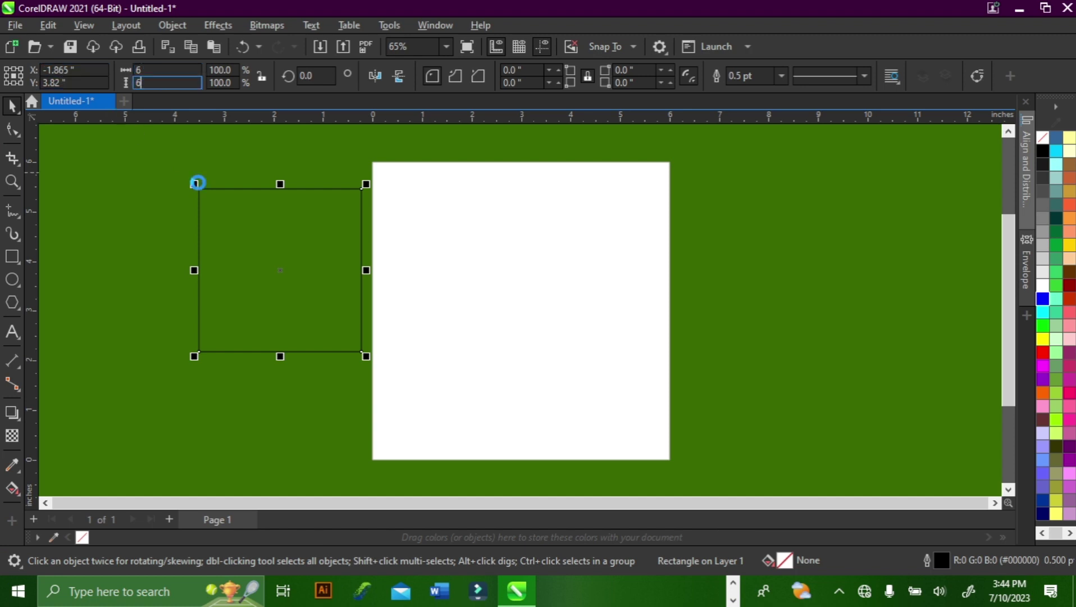
key("Return")
key("p")
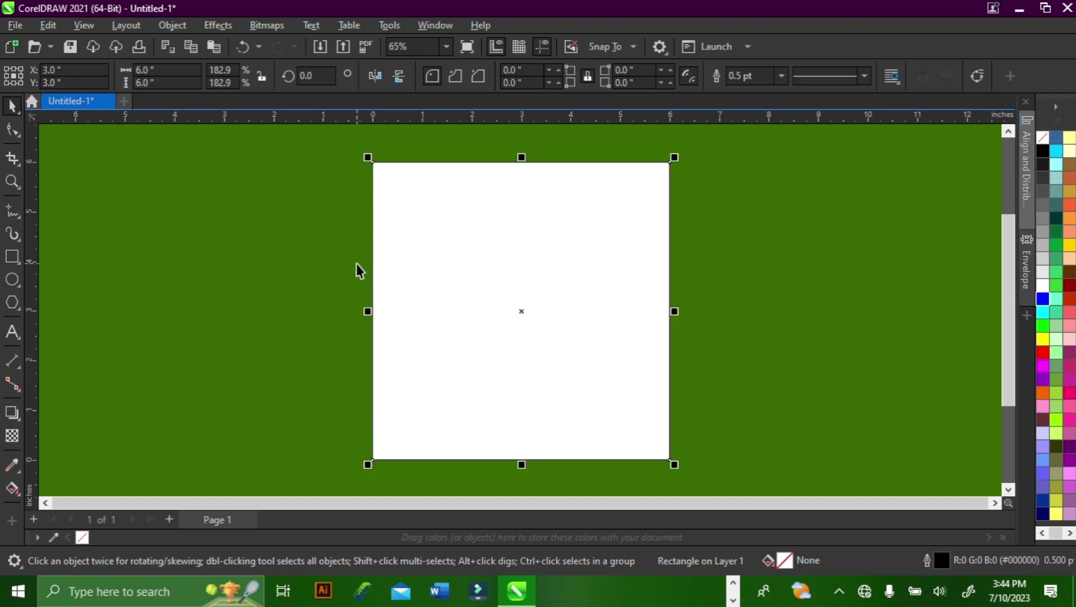
Step: Fill the page-sized square with yellow mixed with red to reach #FFBA00, and remove its outline
left_click(264, 292)
key("F4")
left_click(531, 269)
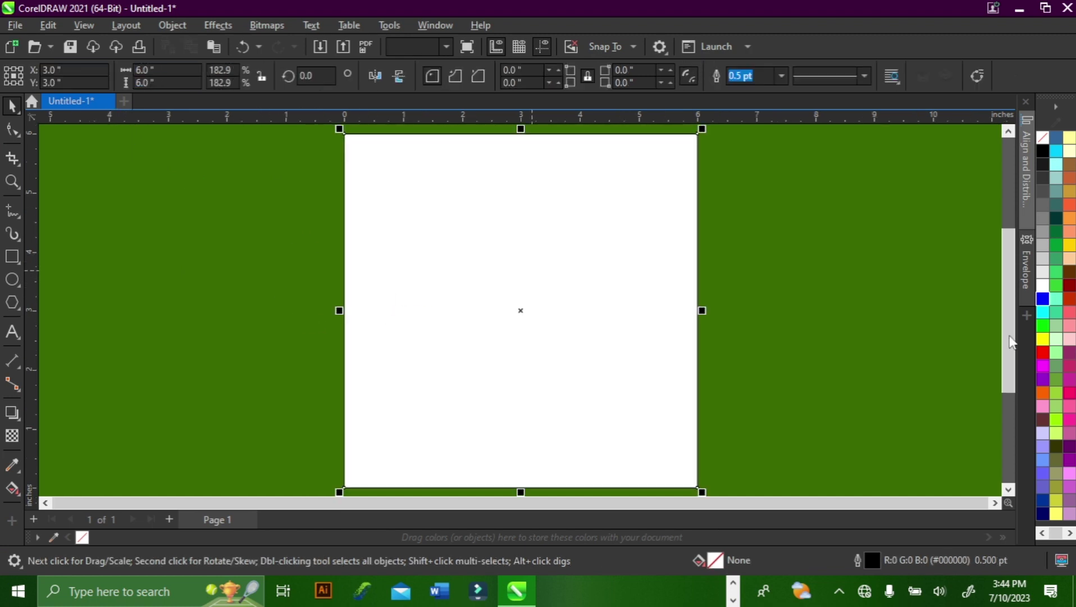
left_click(1043, 339)
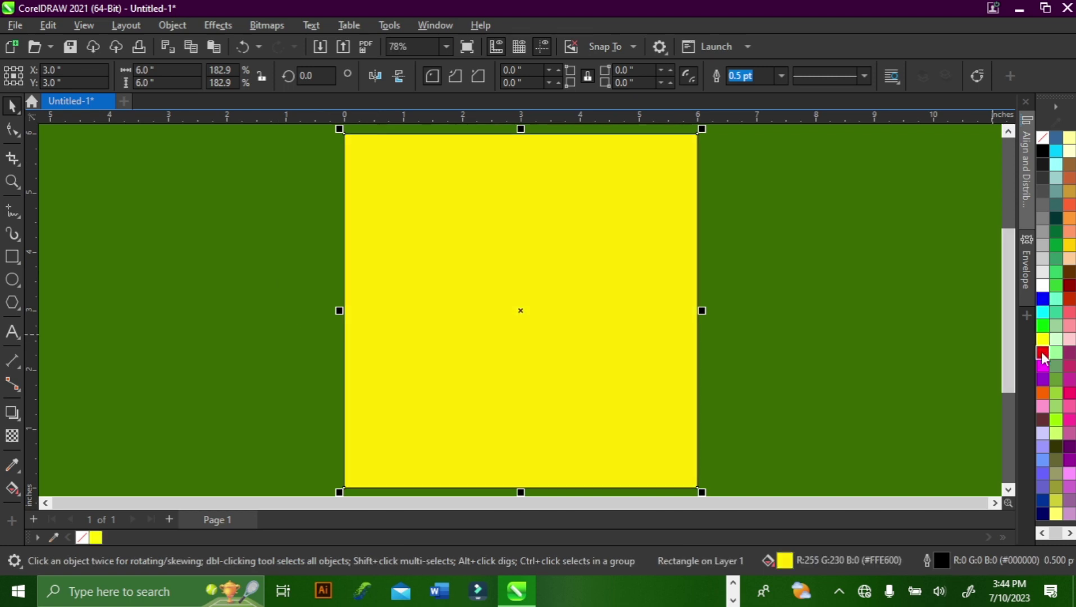
right_click(1041, 141)
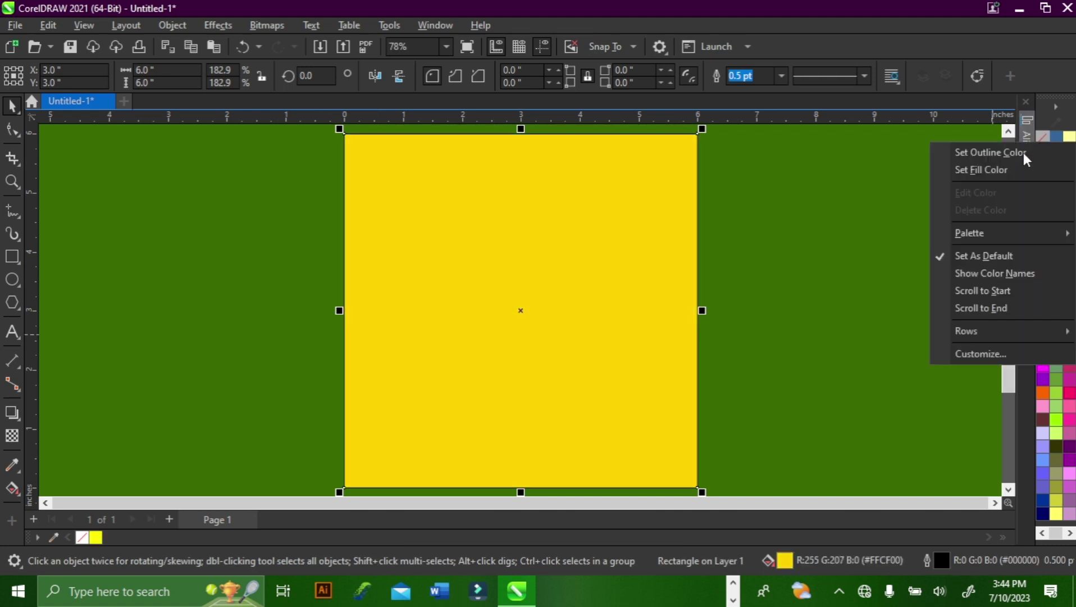
left_click(985, 152)
left_click(651, 219)
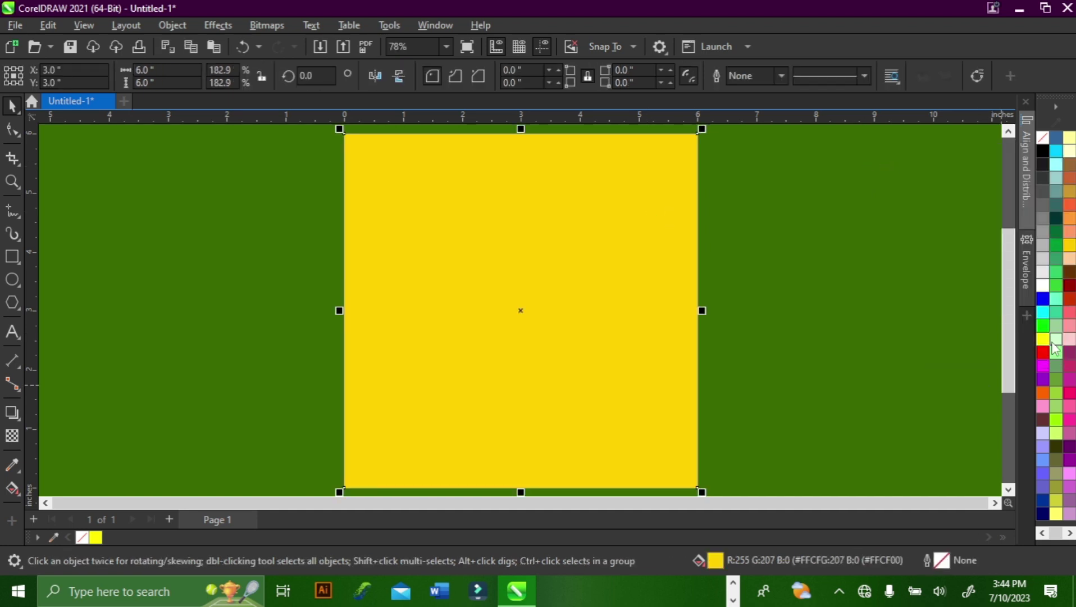
left_click(1042, 353, "ctrl")
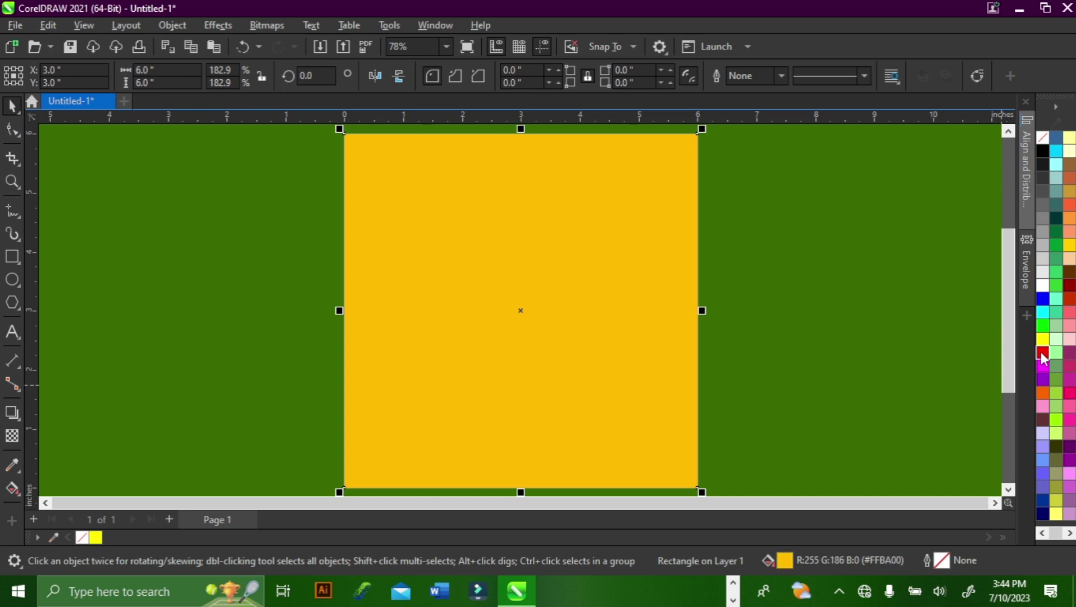
left_click(830, 290)
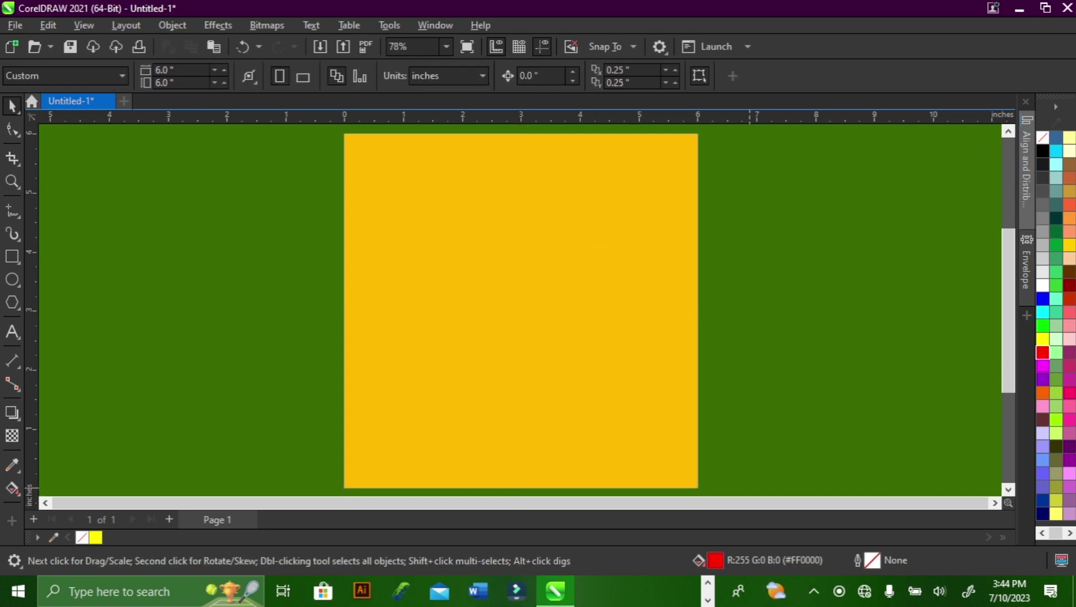
Step: Switch to the desktop, open New folder (4) and maximize its window
key("alt+Tab")
left_click(986, 11)
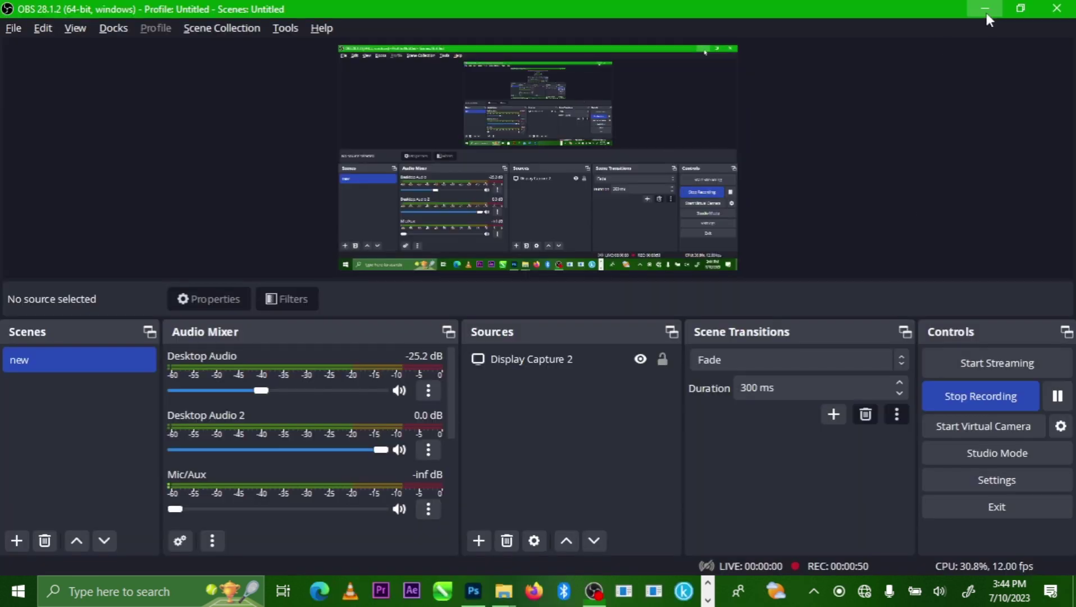
key("super+d")
left_click(845, 284)
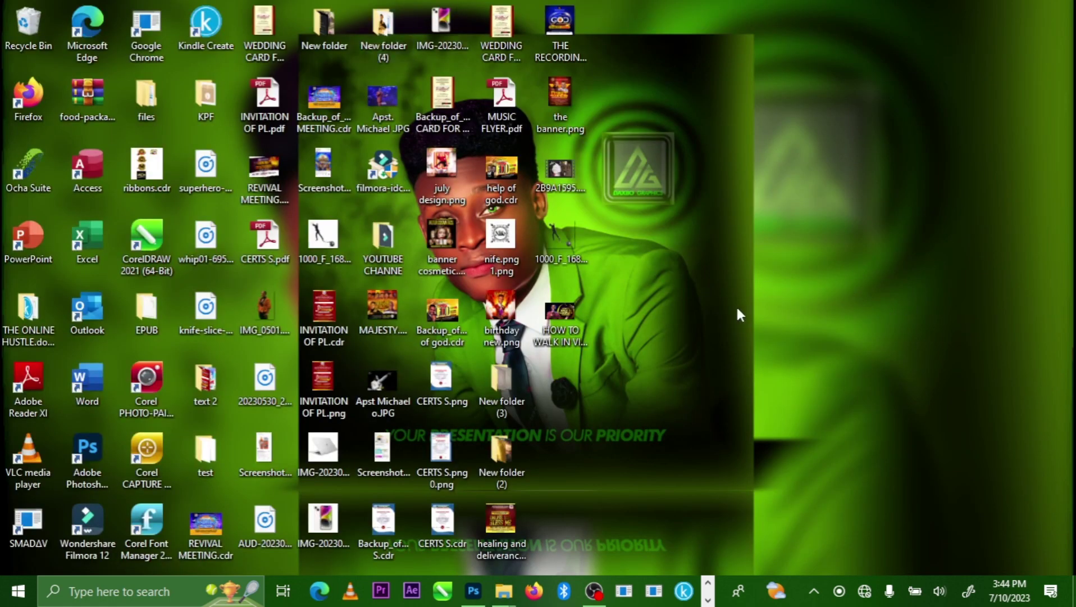
double_click(383, 28)
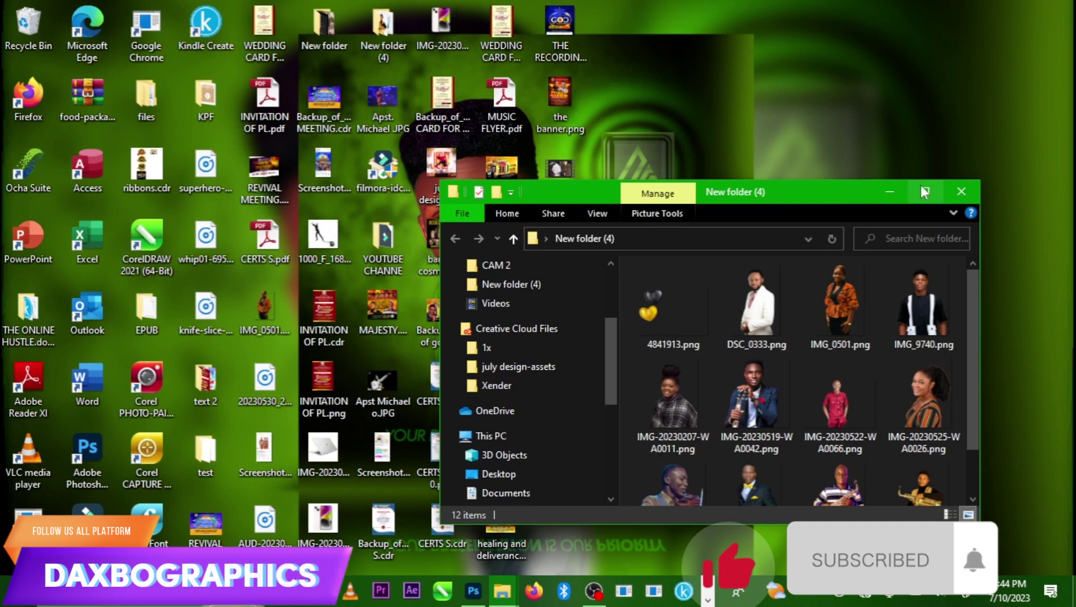
left_click(924, 188)
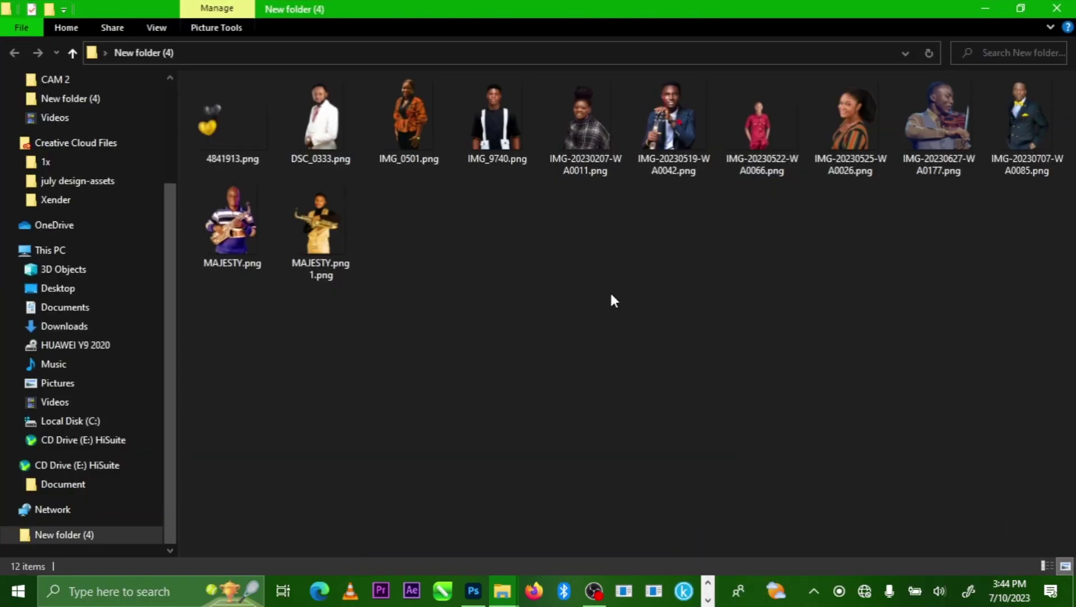
Step: Copy the image files IMG_0501.png and 4841913.png from the folder
left_click(401, 117)
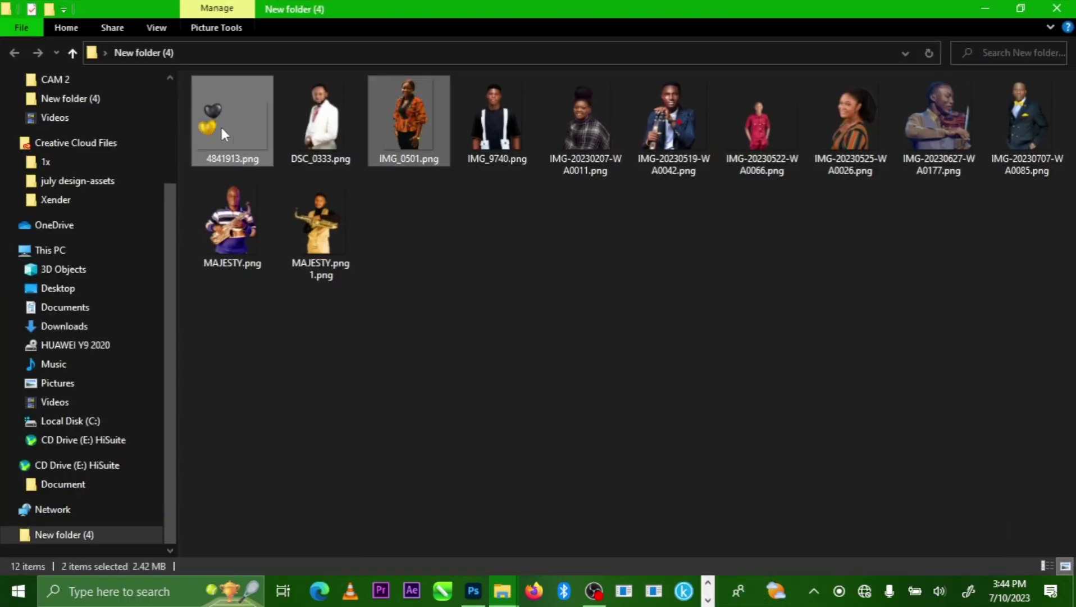
right_click(214, 132)
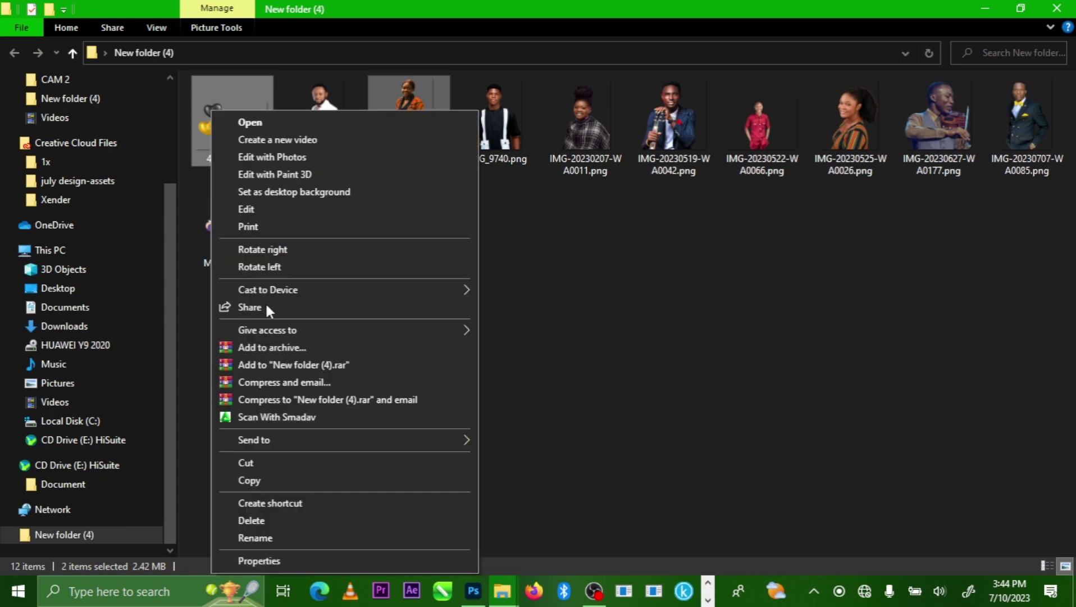
left_click(279, 479)
left_click(476, 448)
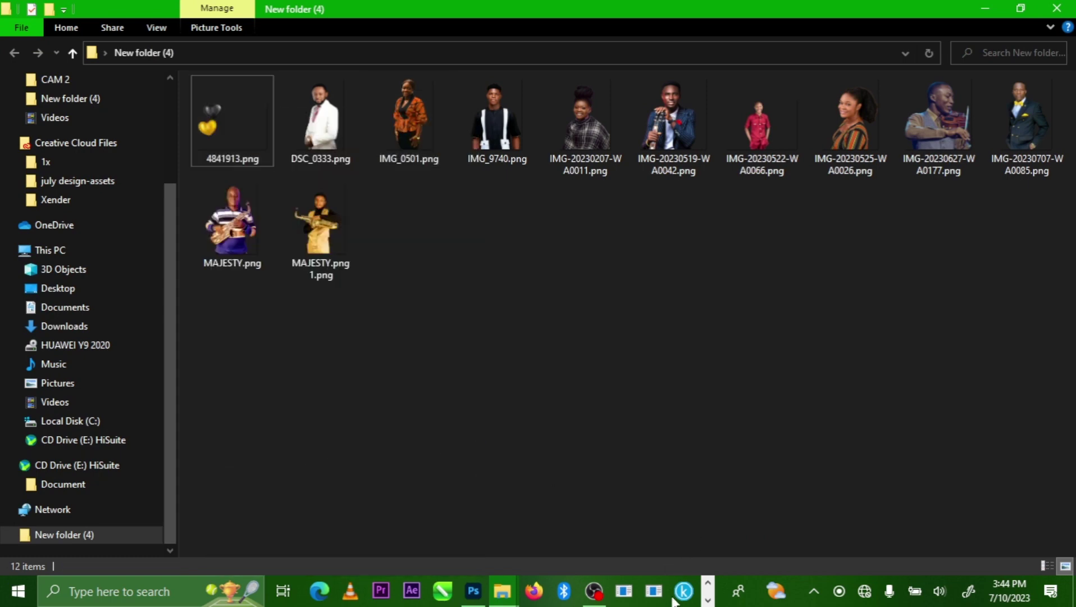
Step: Switch back to CorelDRAW and paste the two copied images into the document
left_click(708, 600)
left_click(553, 593)
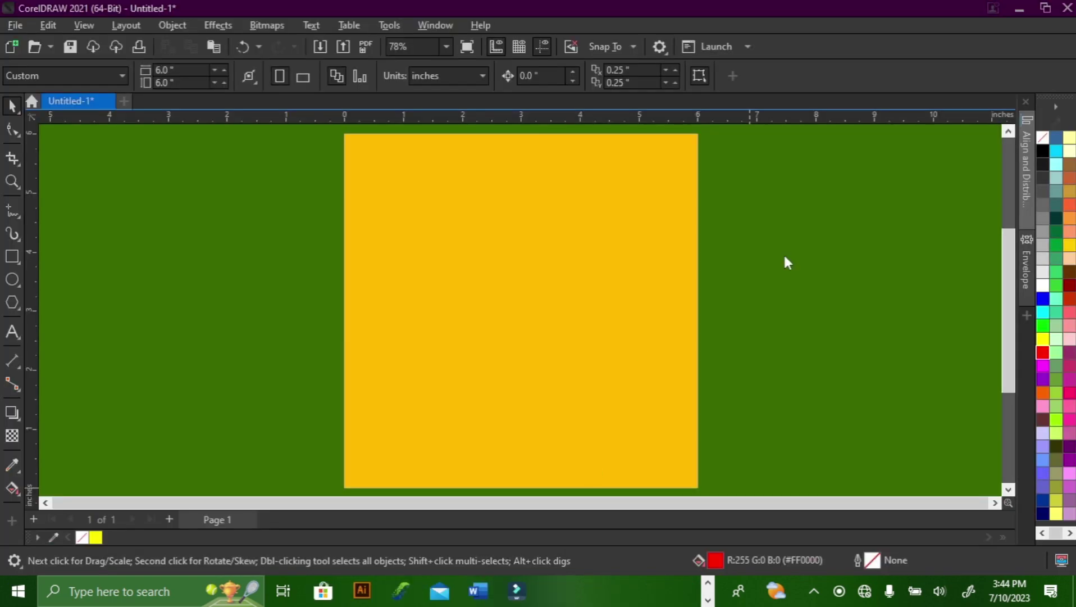
key("alt+Tab")
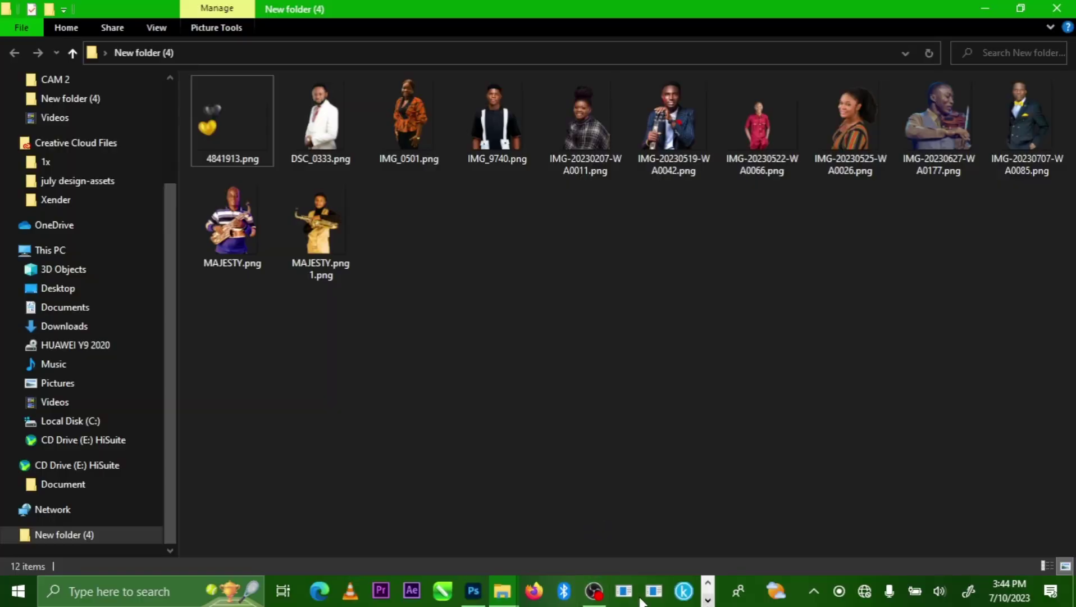
right_click(795, 478)
left_click(707, 600)
left_click(556, 590)
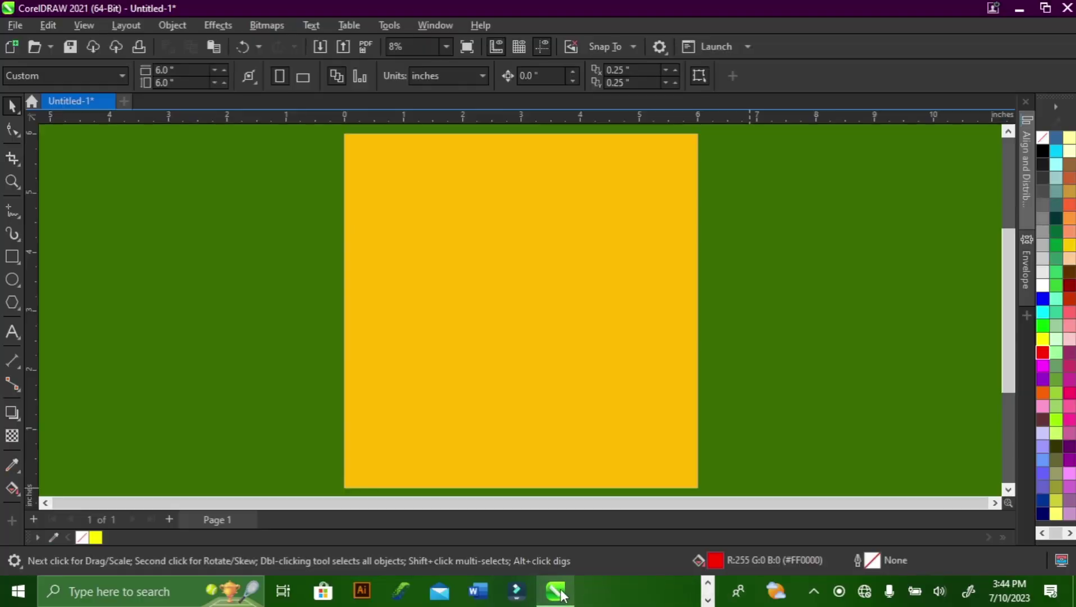
right_click(763, 253)
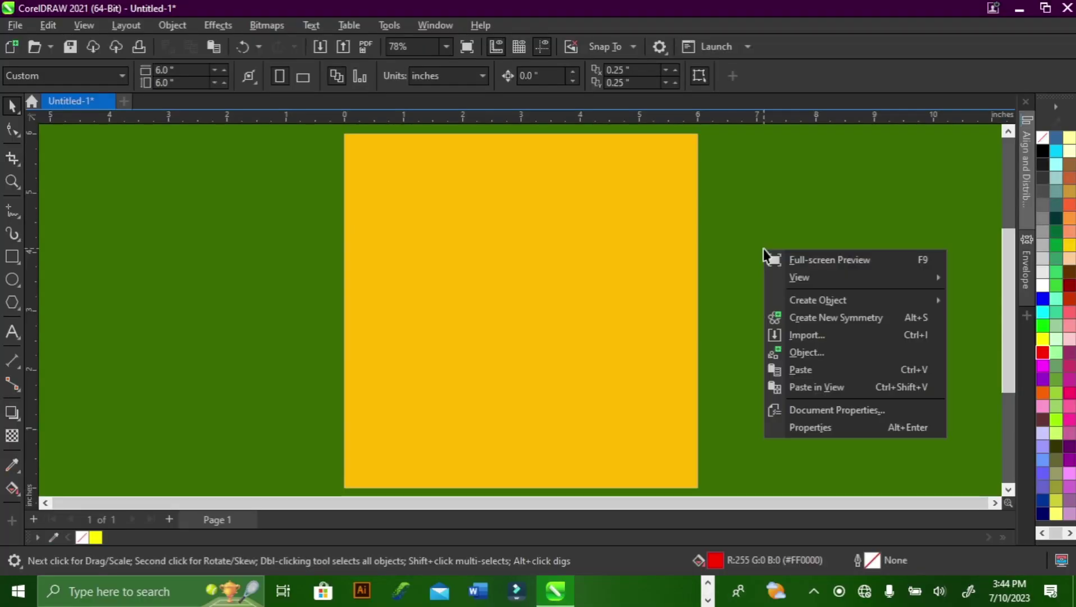
left_click(814, 368)
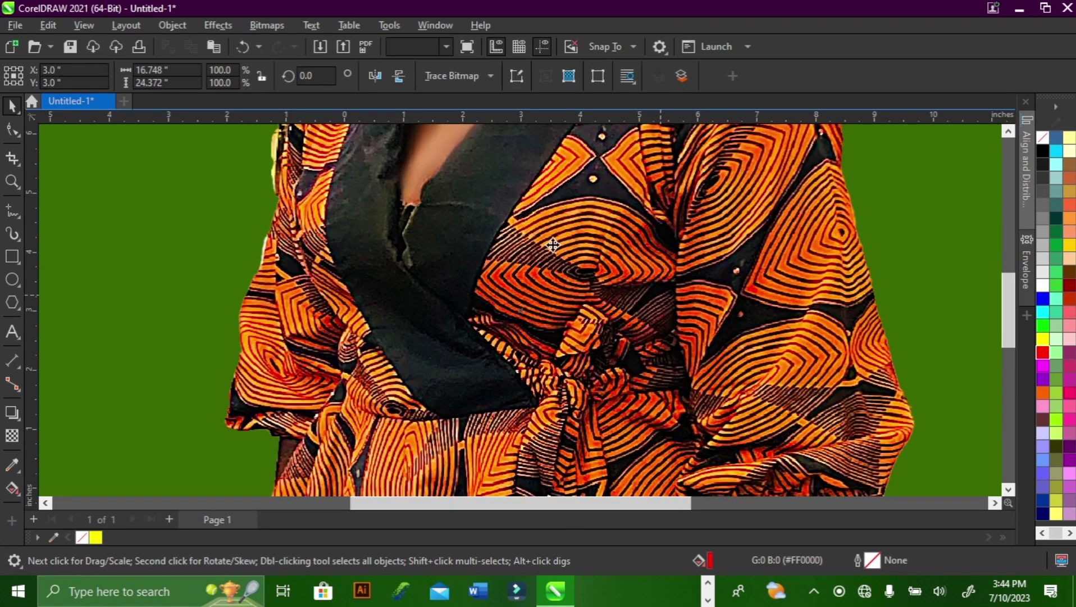
Step: Move the woman's photo to the right of the yellow square, and scale down both the photo and the hearts image
scroll(550, 245, "down", 5)
scroll(575, 288, "down", 2)
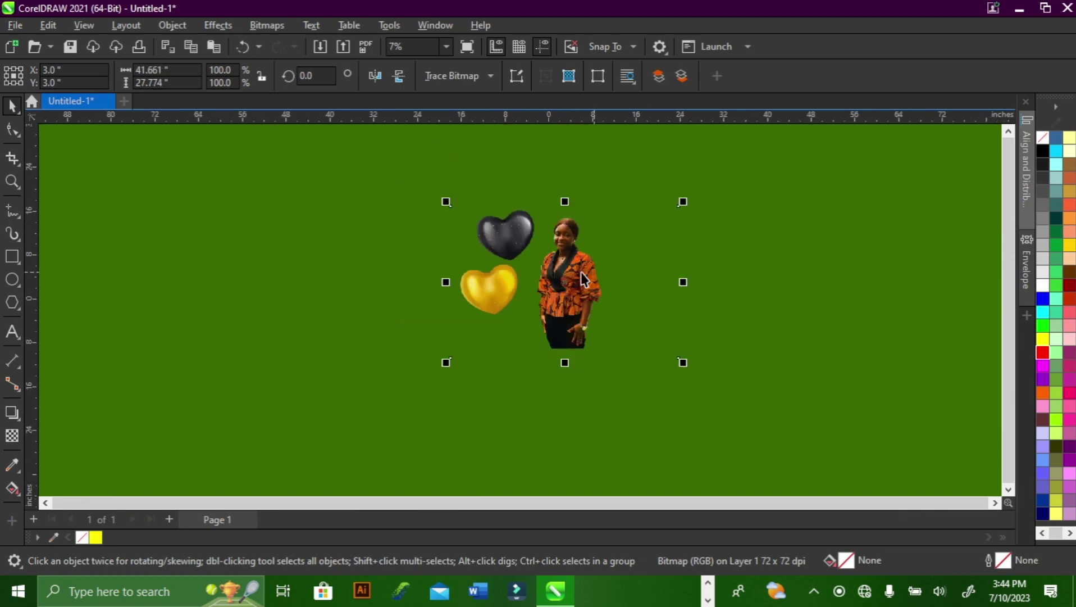
left_click_drag(581, 272, 662, 271)
left_click_drag(694, 207, 660, 250)
left_click(534, 241)
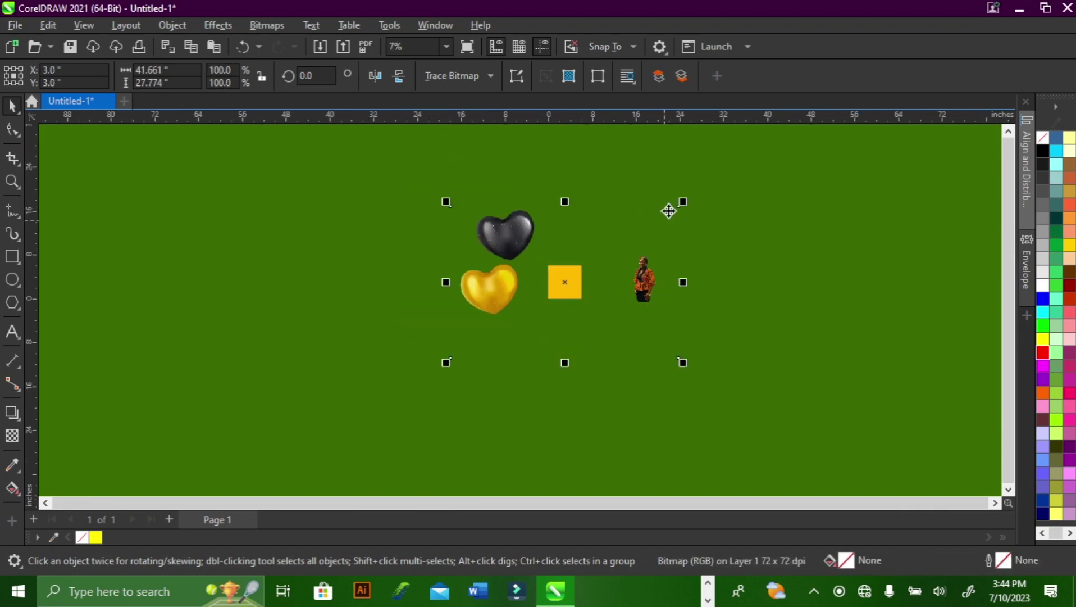
mouse_move(683, 204)
left_mouse_down()
mouse_move(607, 268)
mouse_move(551, 268)
mouse_move(598, 360)
mouse_move(621, 360)
left_mouse_up()
Step: Draw a rectangle about 1.54 × 1.61 inches over the patterned blouse and intersect it with the woman's photo
scroll(654, 281, "up", 3)
scroll(555, 268, "up", 4)
left_click(9, 263)
scroll(651, 329, "up", 1)
key("space")
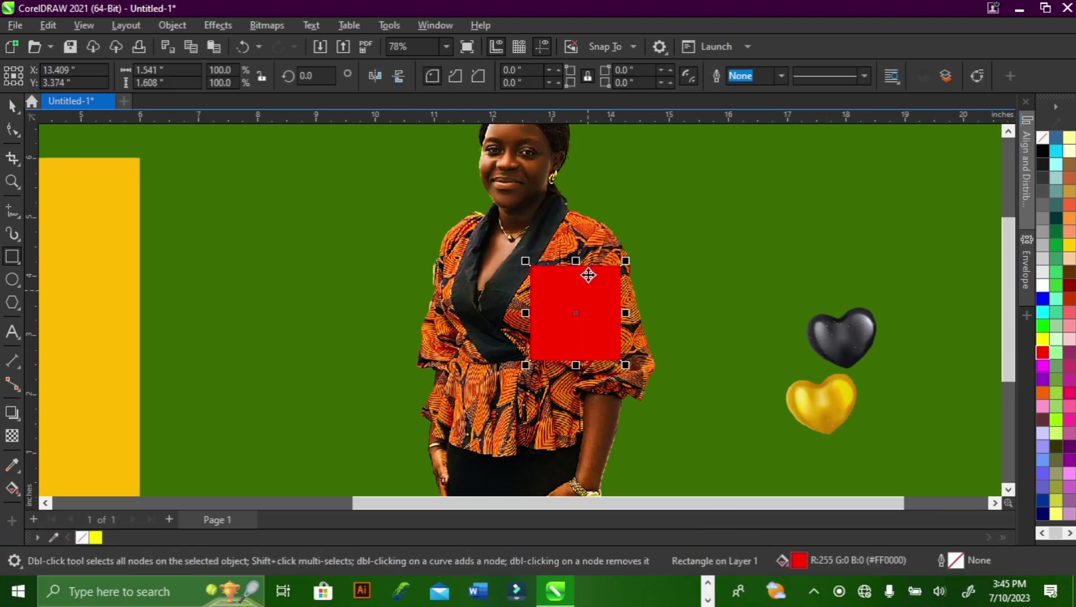
left_click(579, 239, "shift")
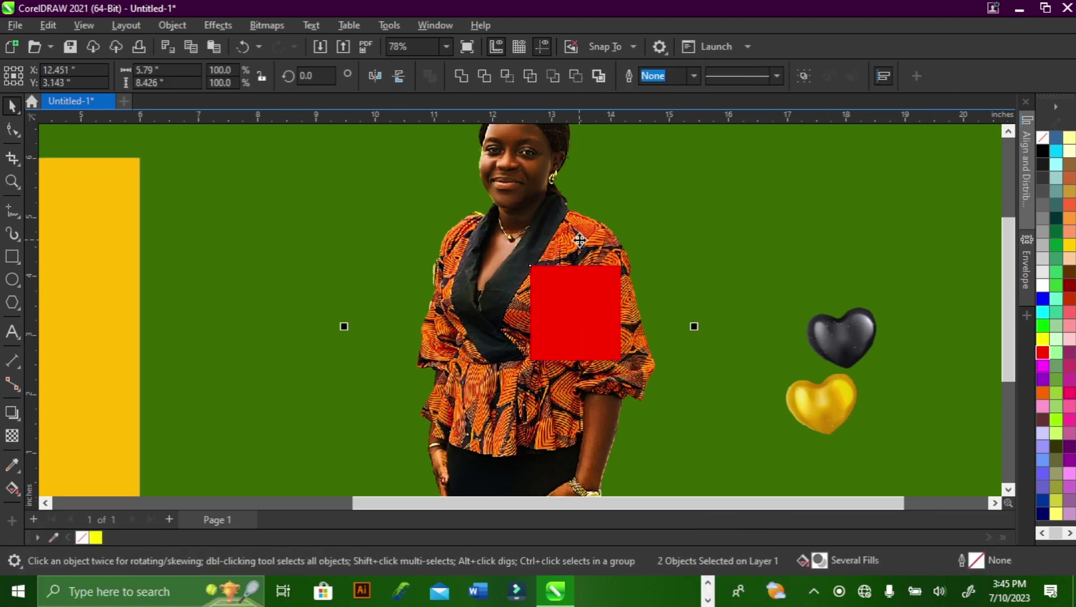
left_click(506, 76)
key("Escape")
Step: Delete the red rectangle and move the intersected fabric swatch onto the right edge of the yellow square
left_click_drag(610, 277, 807, 201)
key("Delete")
scroll(646, 314, "down", 2)
left_click_drag(597, 319, 336, 300)
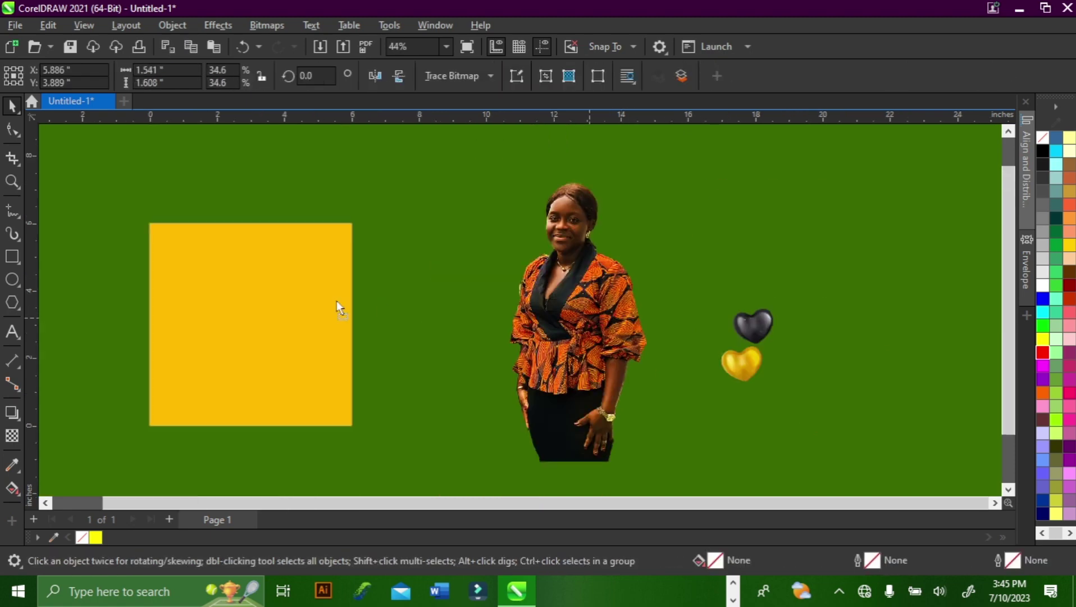
Step: Convert the fabric swatch to a 100 dpi RGB bitmap with anti-aliasing and a transparent background
scroll(339, 299, "up", 1)
scroll(341, 294, "up", 2)
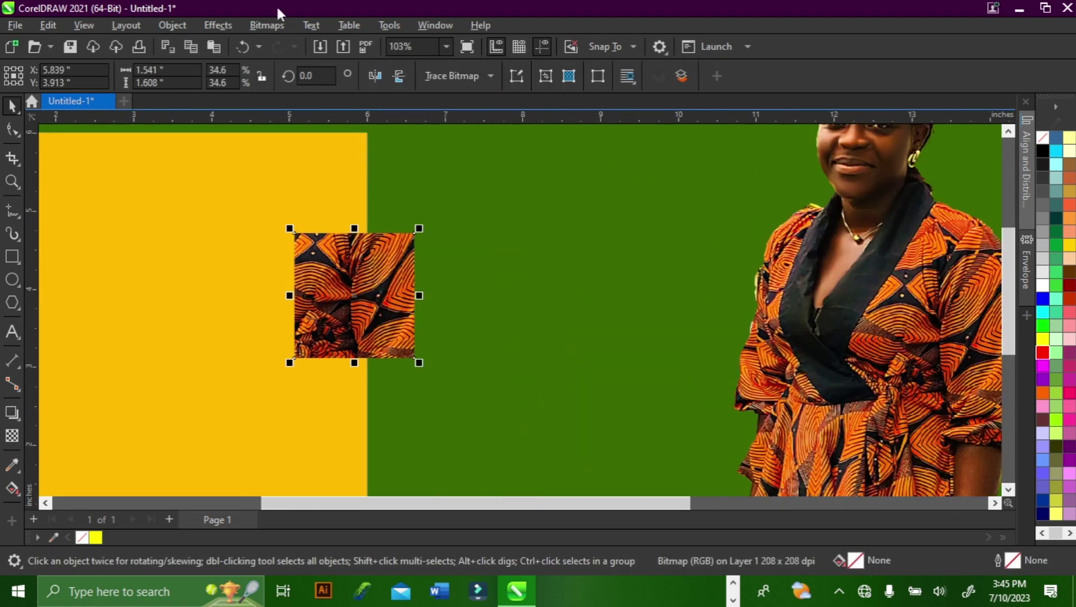
left_click(267, 23)
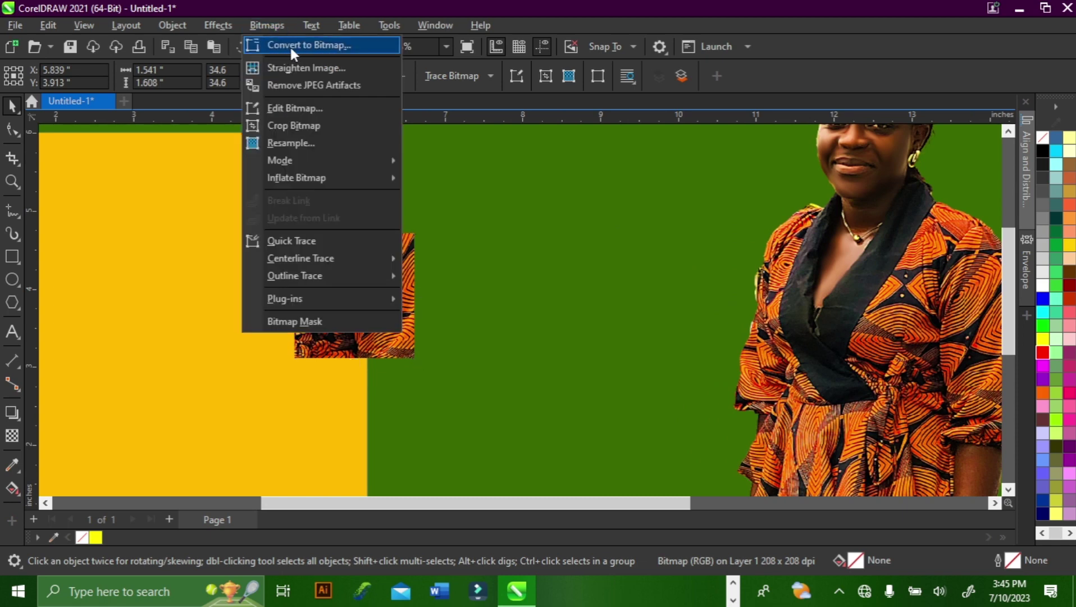
left_click(295, 45)
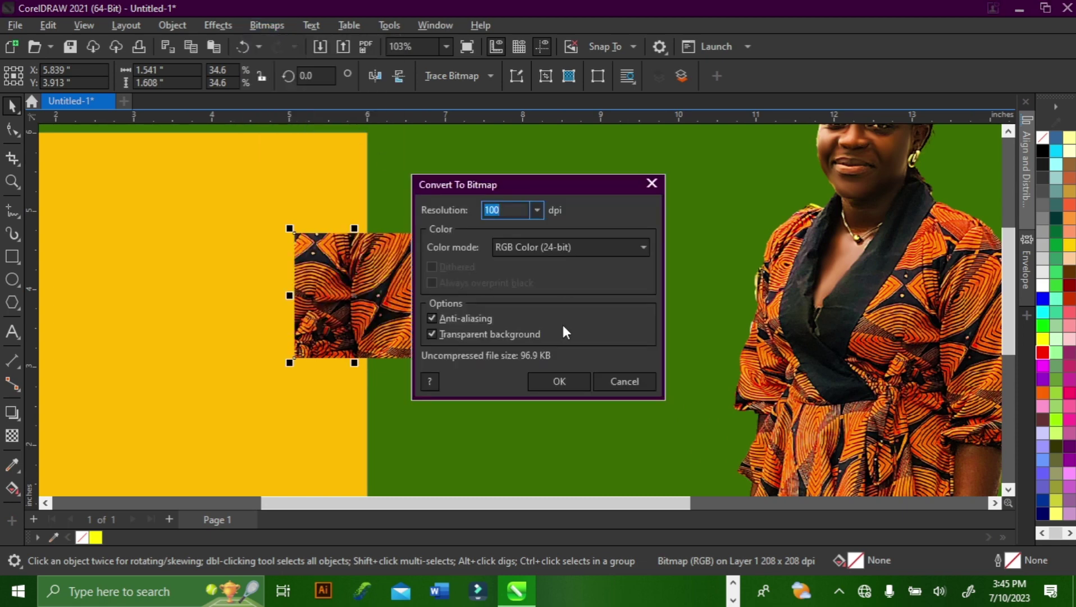
left_click(564, 381)
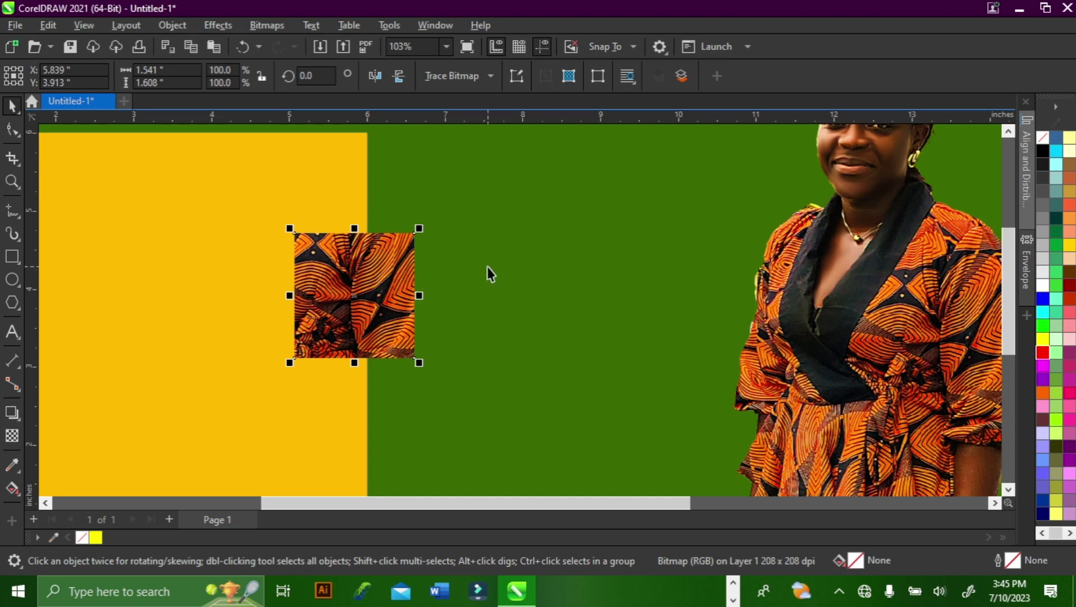
Step: Save the drawing in the Documents folder under the file name birthday
key("Escape")
key("ctrl+s")
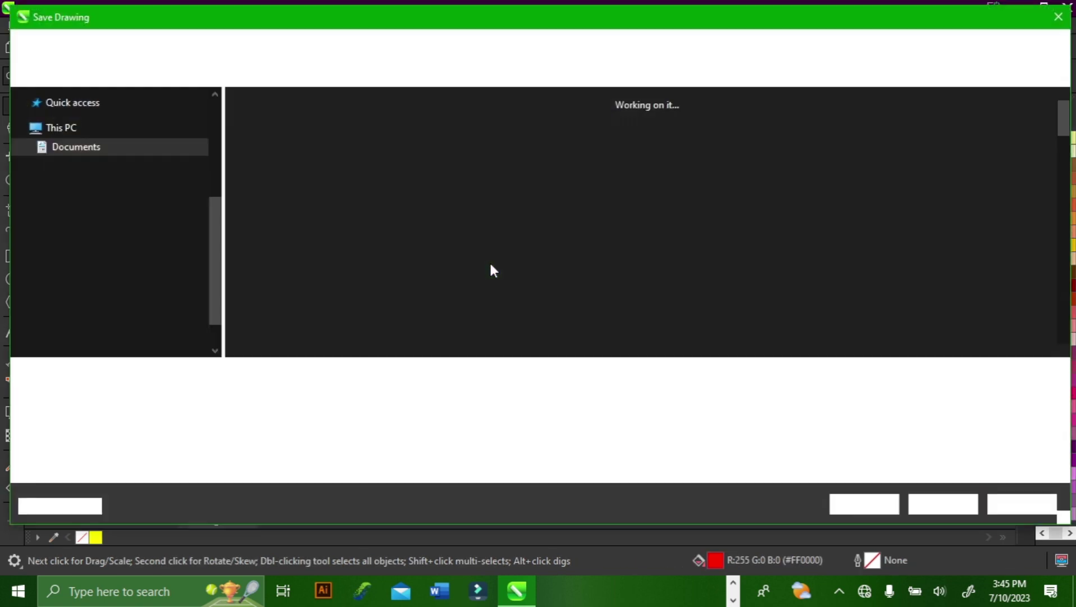
type("birthday")
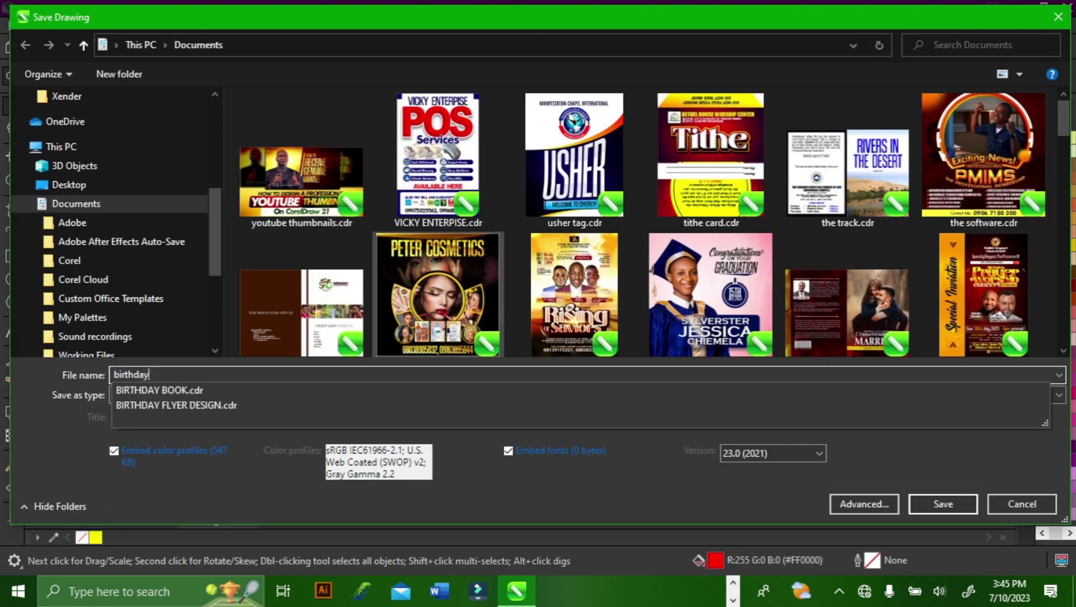
key("Return")
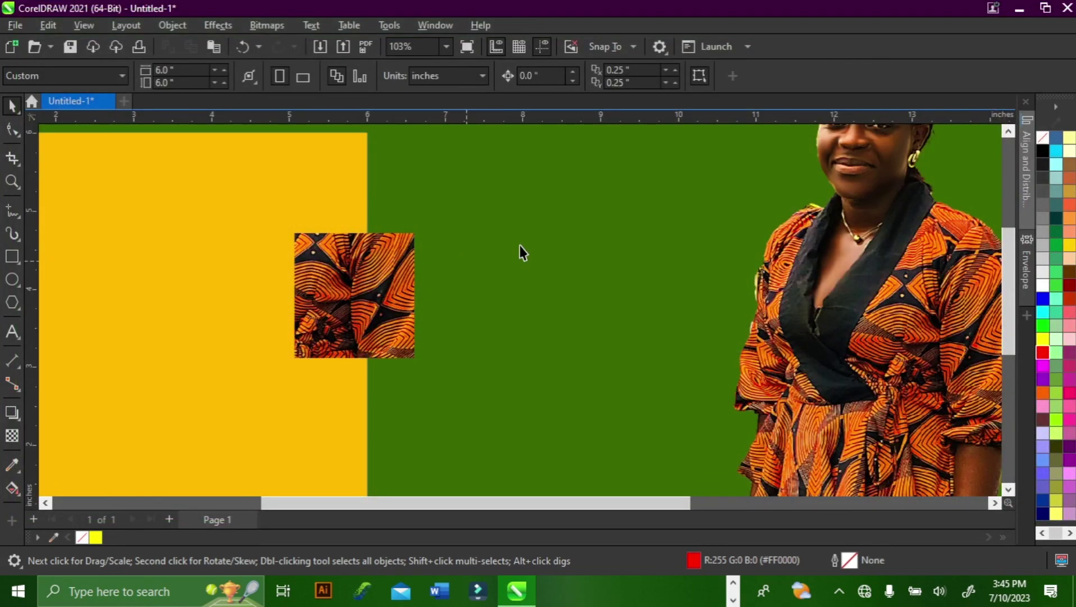
Step: Apply a Gaussian Blur to the fabric swatch, raising the radius slightly above 8 pixels
left_click(406, 276)
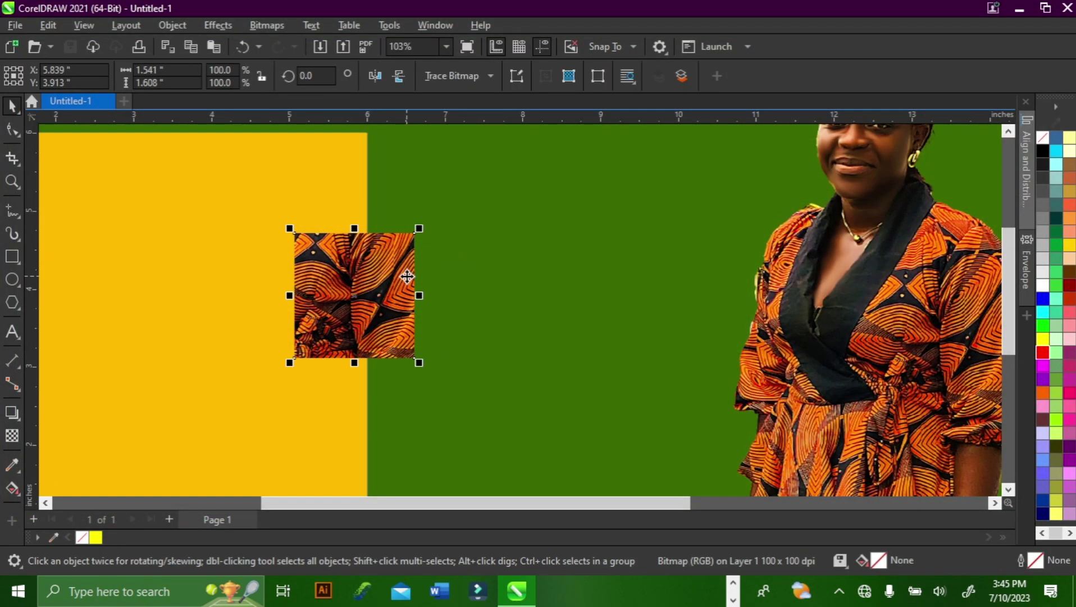
left_click(224, 25)
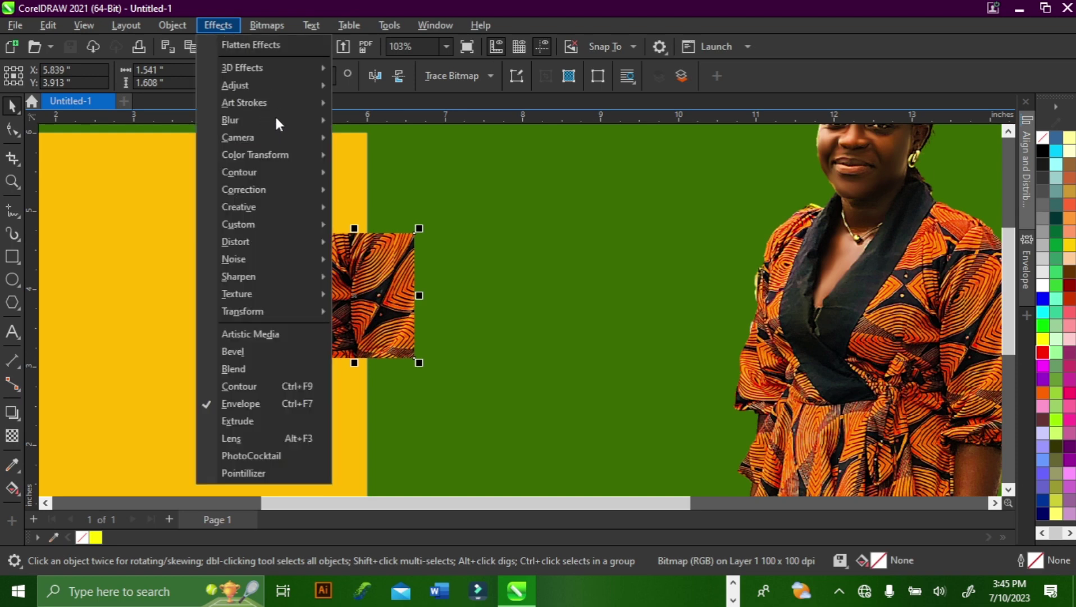
mouse_move(288, 120)
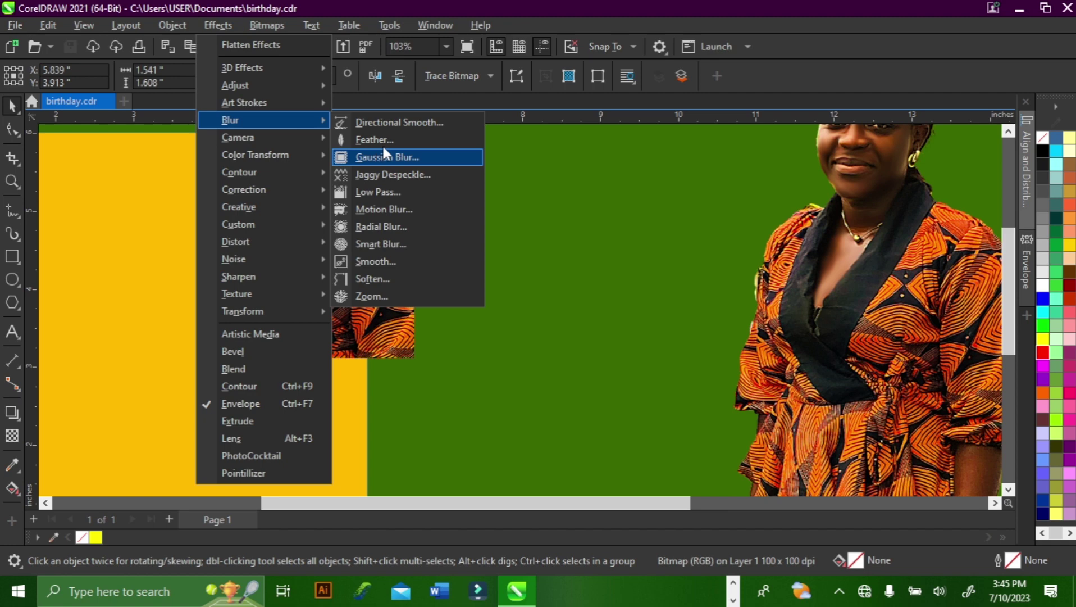
left_click(387, 152)
left_click(464, 275)
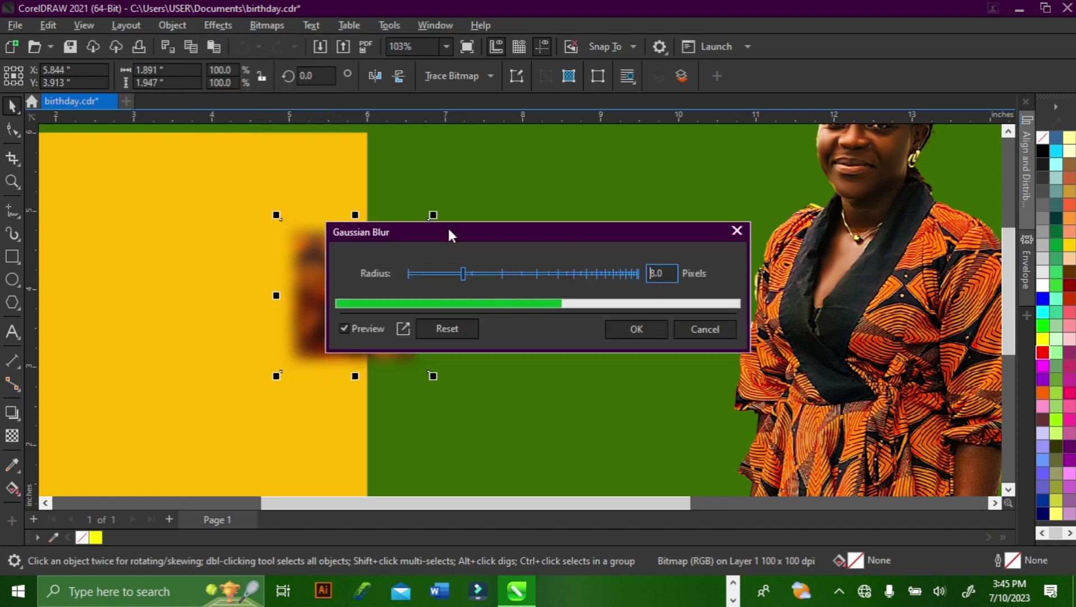
left_click_drag(447, 226, 579, 246)
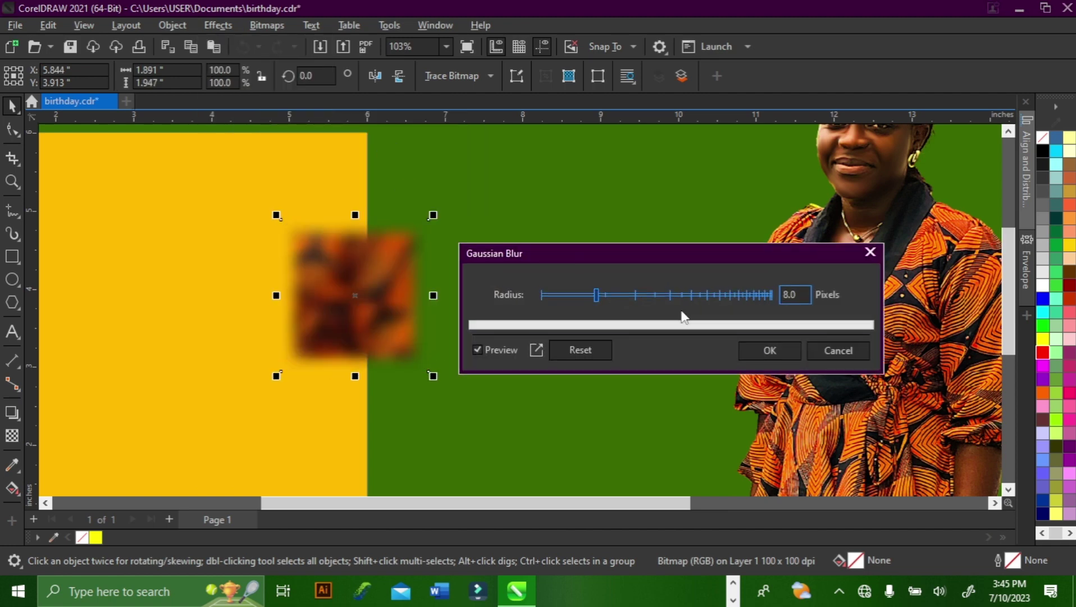
left_click(606, 291)
left_click(761, 351)
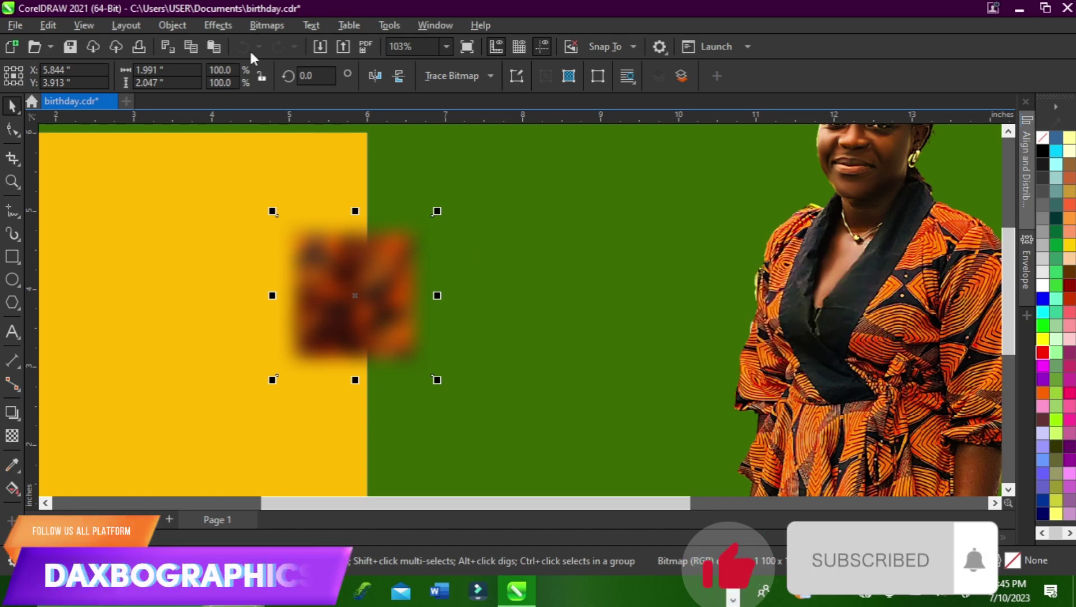
Step: Remove the colour from the blurred swatch by lowering its saturation in the Image Adjustment Lab
left_click(218, 24)
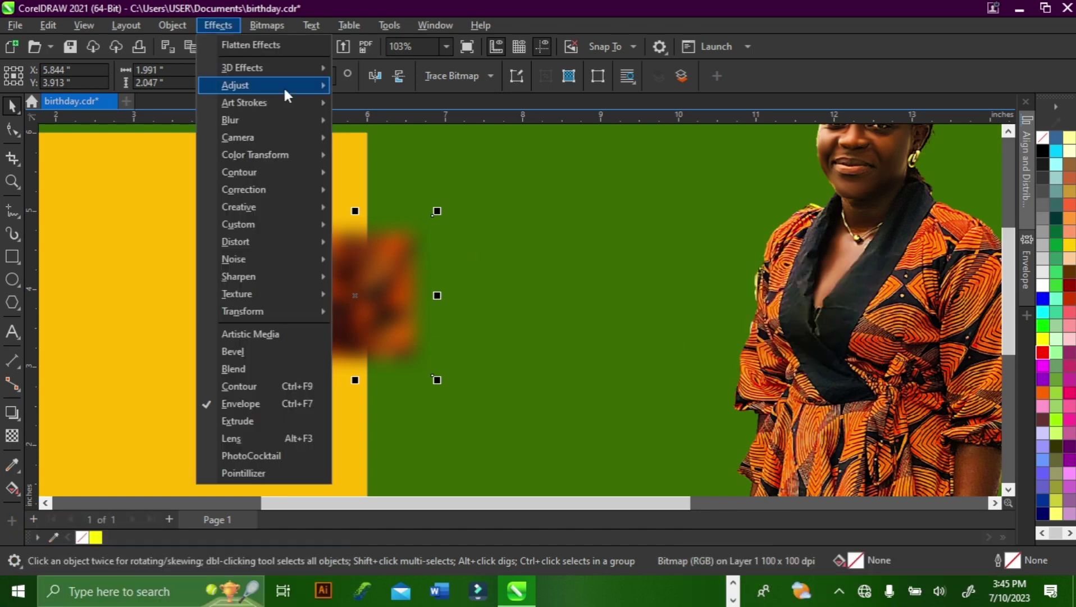
mouse_move(285, 95)
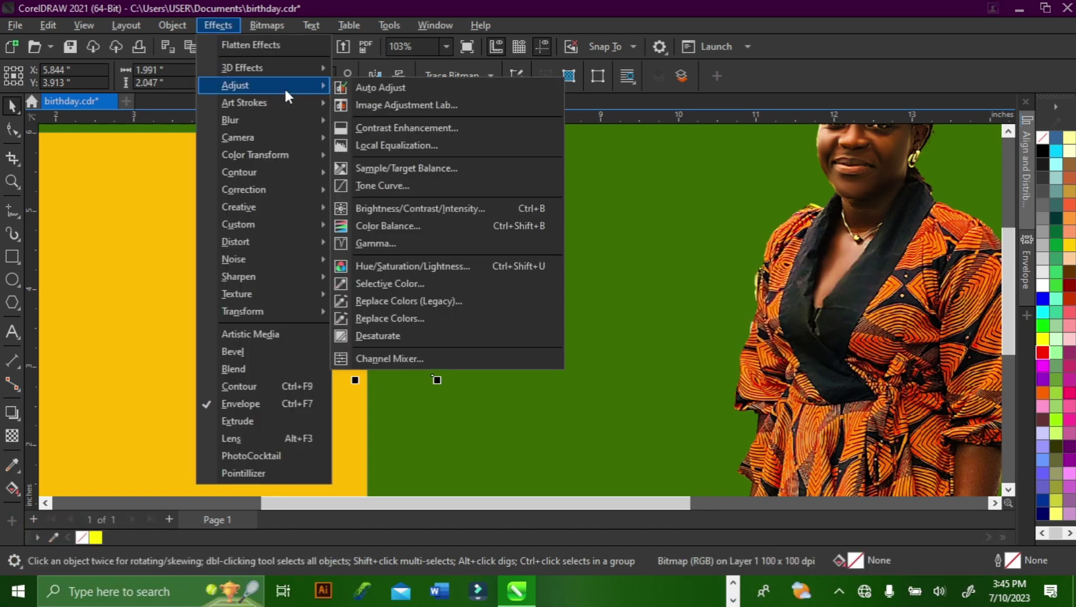
left_click(396, 105)
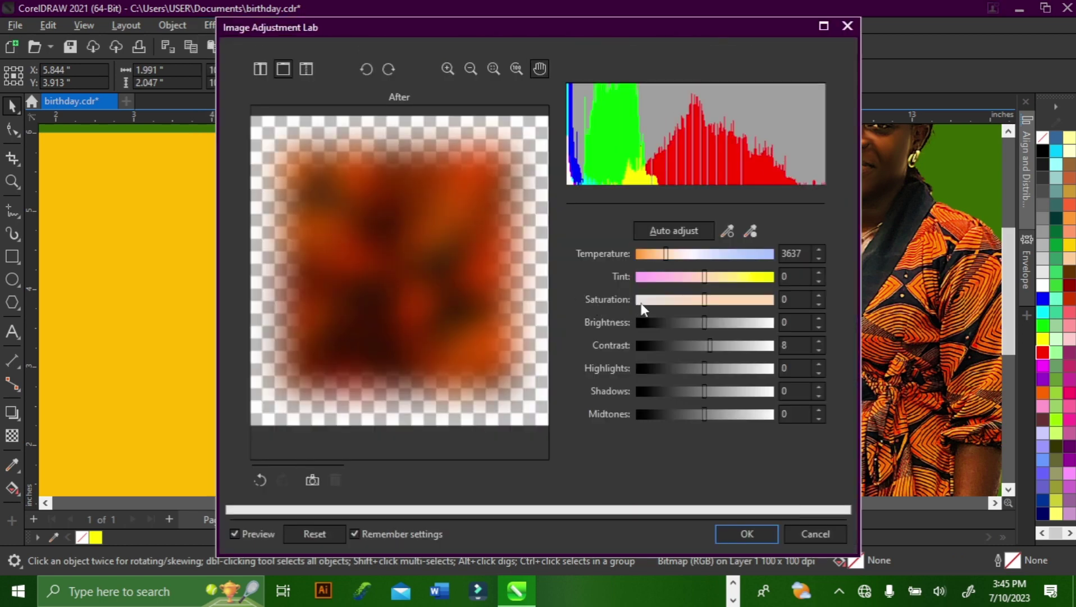
left_click(747, 534)
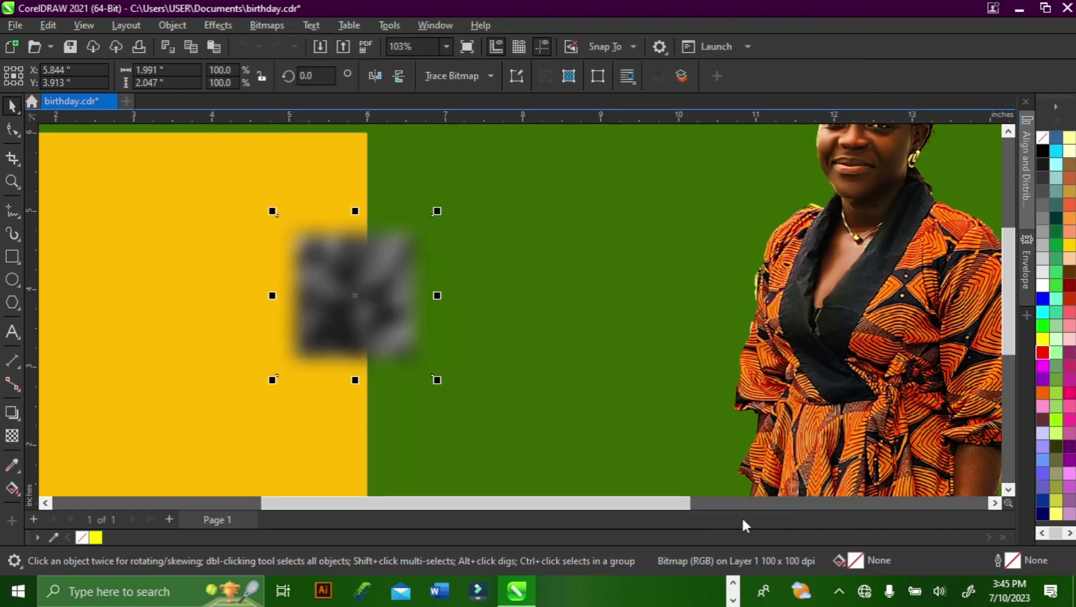
Step: Set the transparency merge mode of the grey blurred swatch to Overlay
left_click(13, 436)
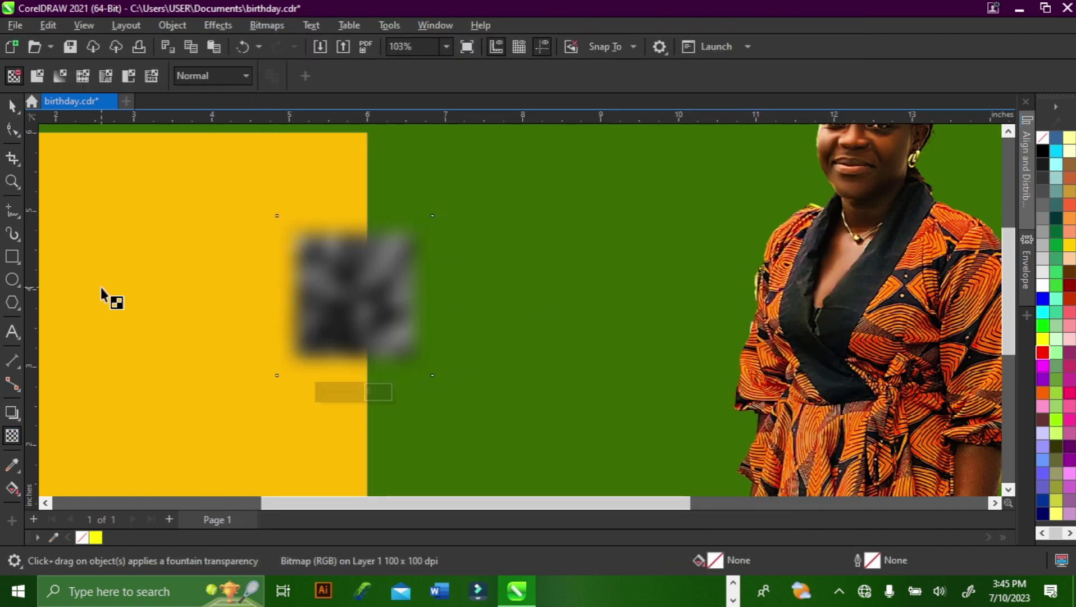
left_click(228, 76)
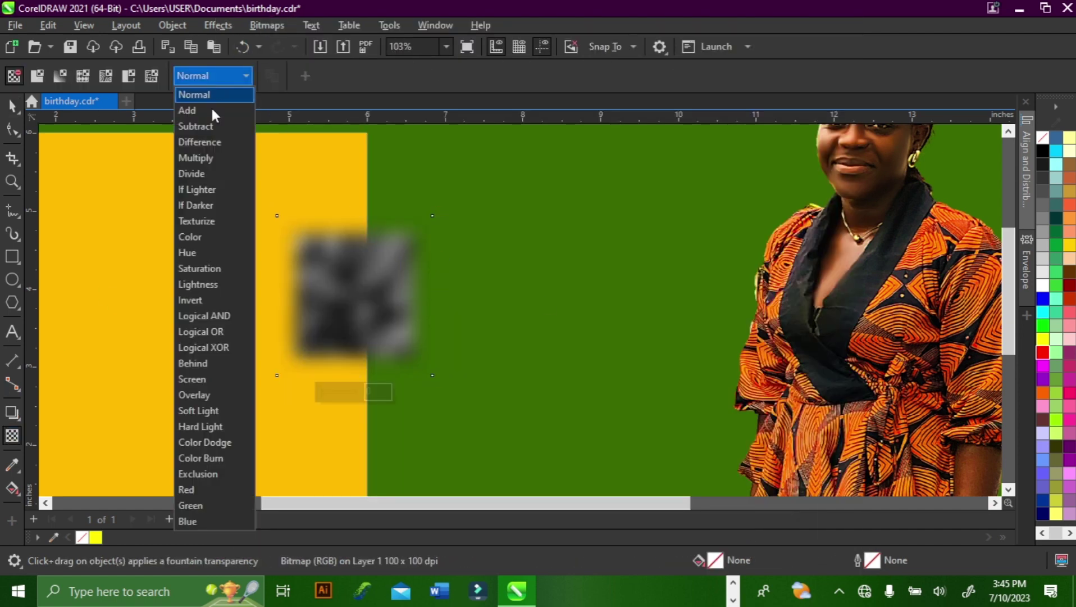
left_click(197, 395)
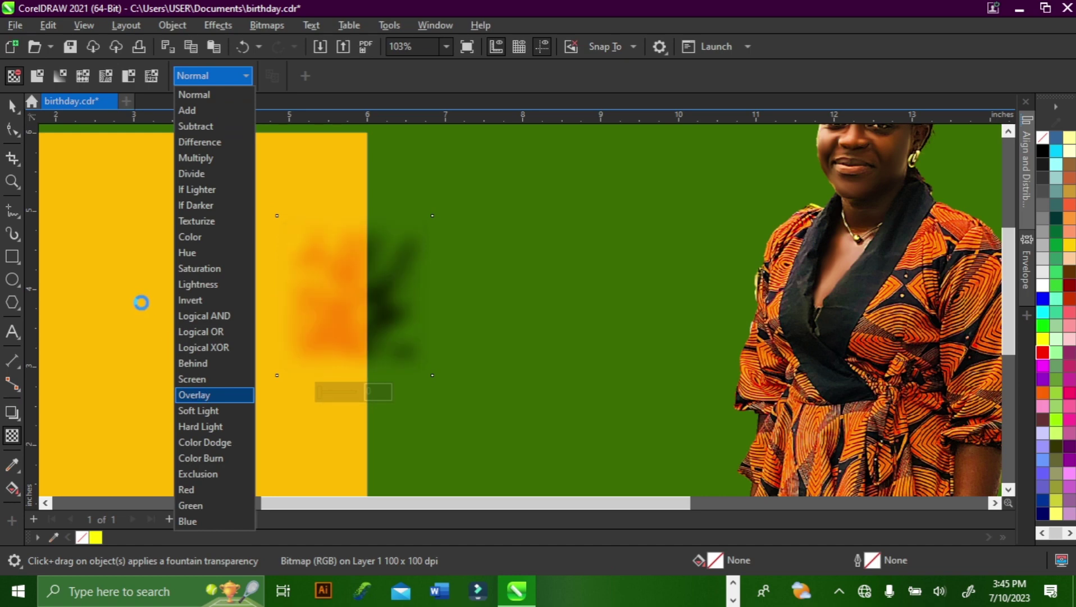
Step: Move the blurred swatch off the yellow square and PowerClip it inside the square
left_click(12, 105)
left_click_drag(379, 324, 646, 280)
left_click_drag(538, 253, 228, 252)
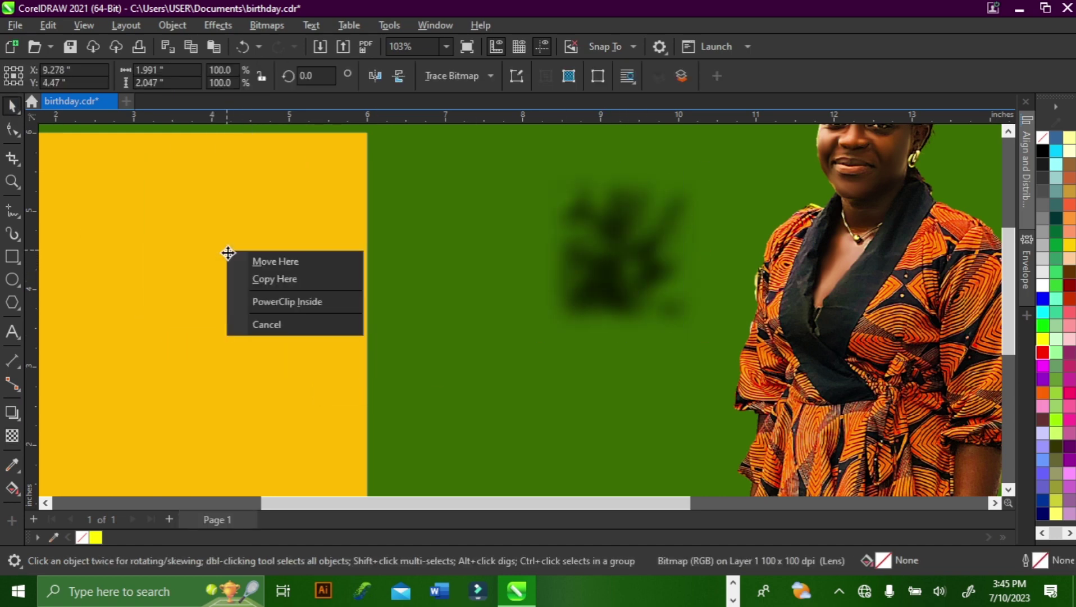
left_click(286, 302)
scroll(440, 244, "down", 2)
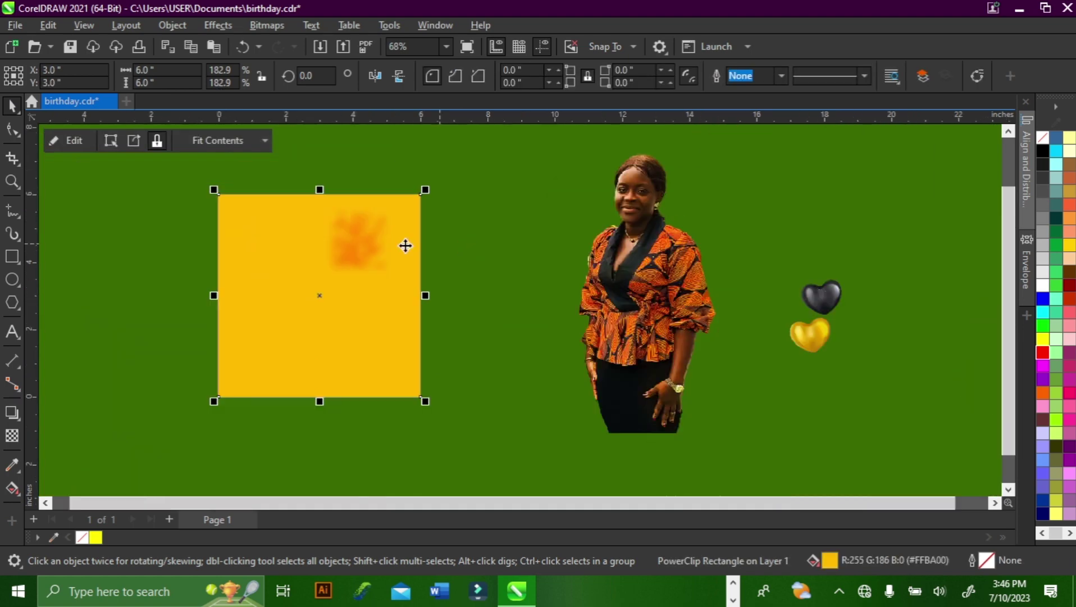
Step: Enlarge the blurred swatch inside the PowerClip and shift it down so its texture covers the whole square
left_click(394, 245, "alt")
left_click_drag(398, 280, 487, 371)
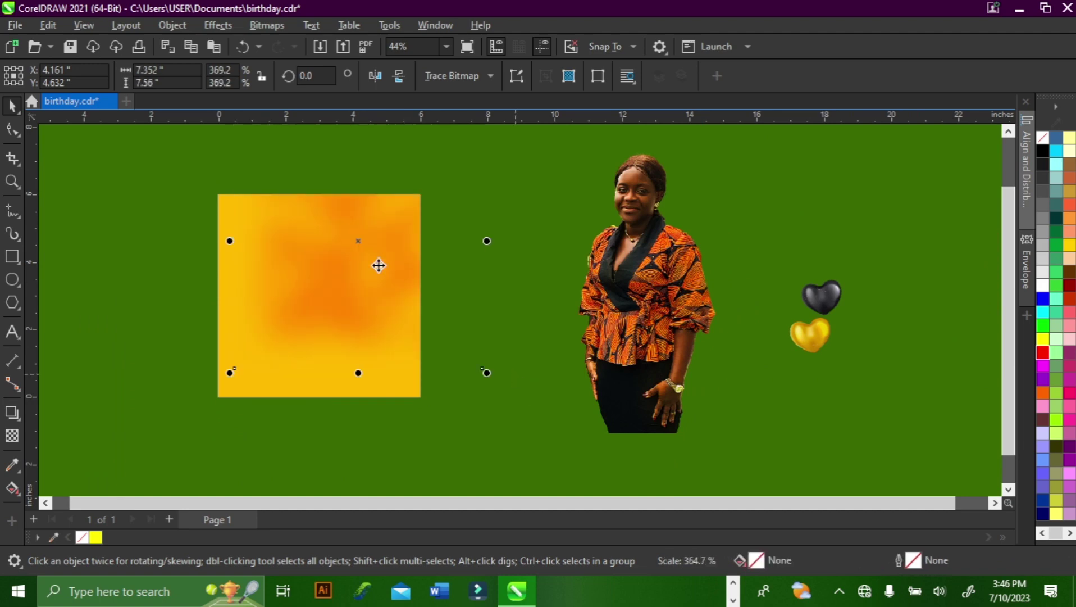
left_click_drag(376, 265, 352, 319)
scroll(382, 275, "up", 2)
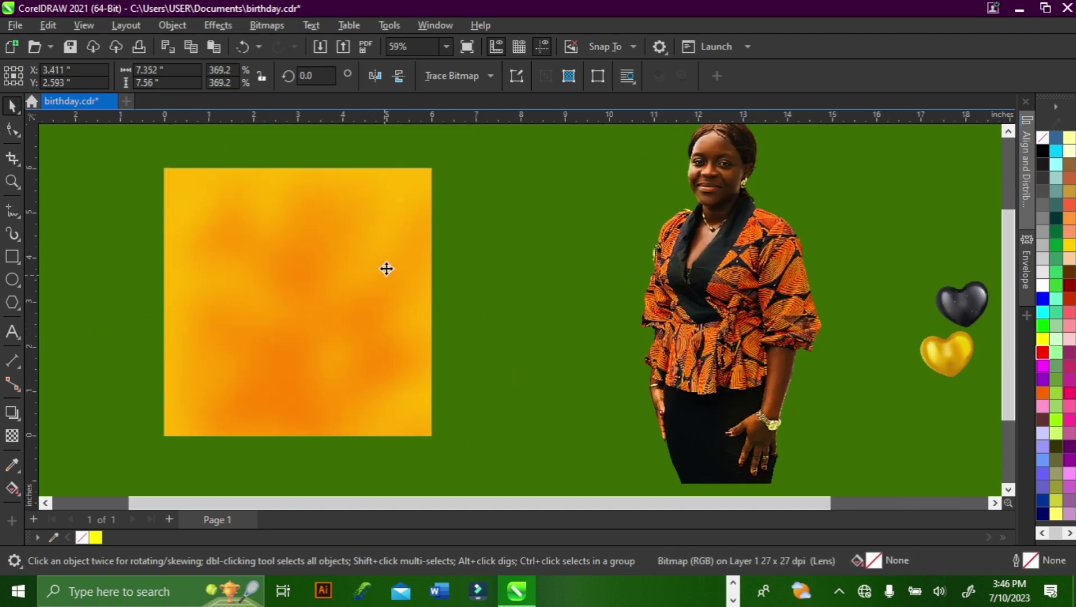
left_click_drag(492, 475, 533, 494)
left_click(566, 292)
Step: Move the woman's photo farther right, and bring the hearts image close to the orange square
scroll(567, 288, "down", 3)
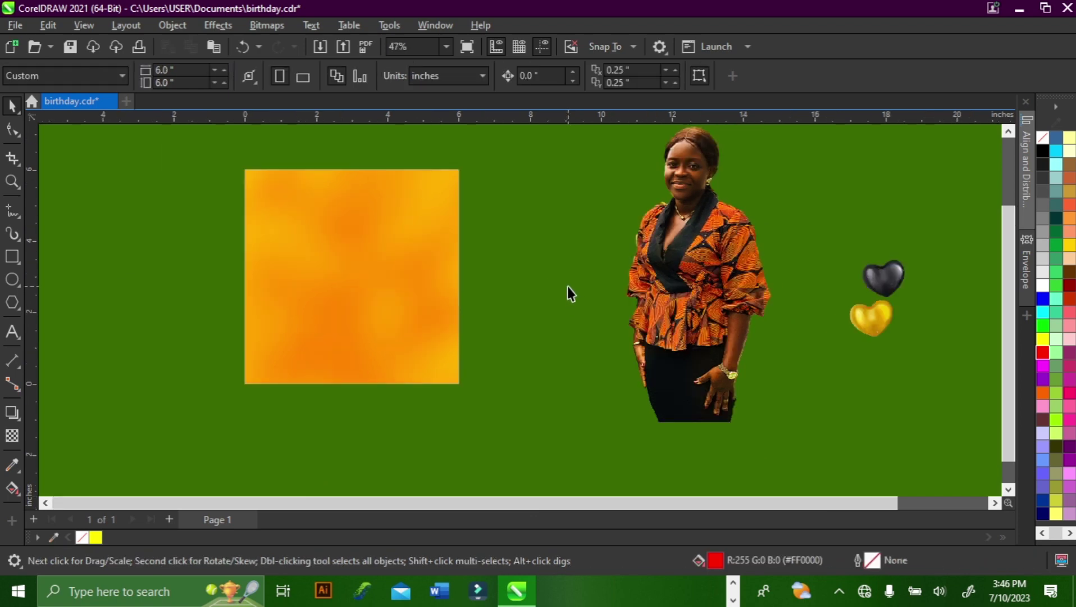
left_click(617, 269)
left_click_drag(834, 270, 836, 270)
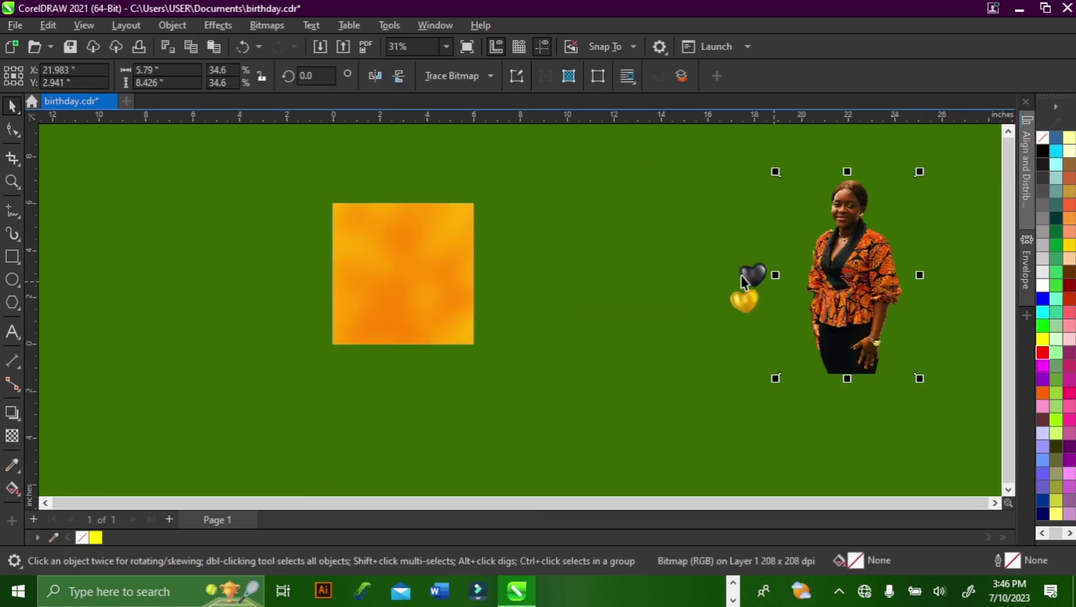
left_click_drag(744, 276, 546, 265)
Step: Crop the empty right part of the hearts image with the Shape tool, leaving it about 1.85 inches wide
scroll(583, 271, "up", 3)
scroll(535, 256, "up", 1)
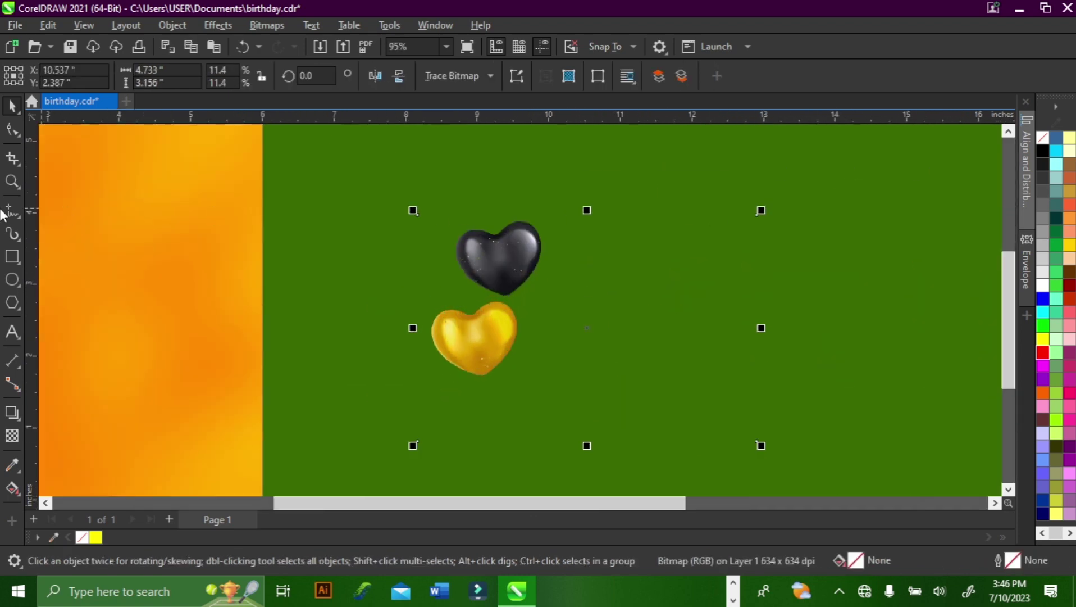
left_click(413, 275)
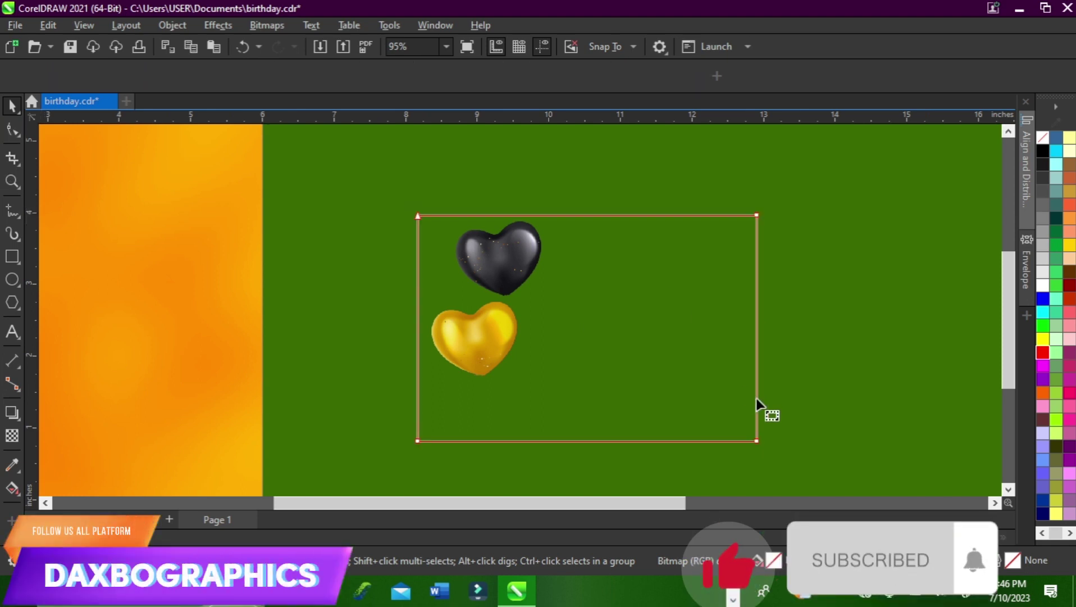
scroll(759, 408, "down", 1)
key("F10")
left_click_drag(756, 313, 576, 317)
scroll(564, 286, "up", 3)
key("space")
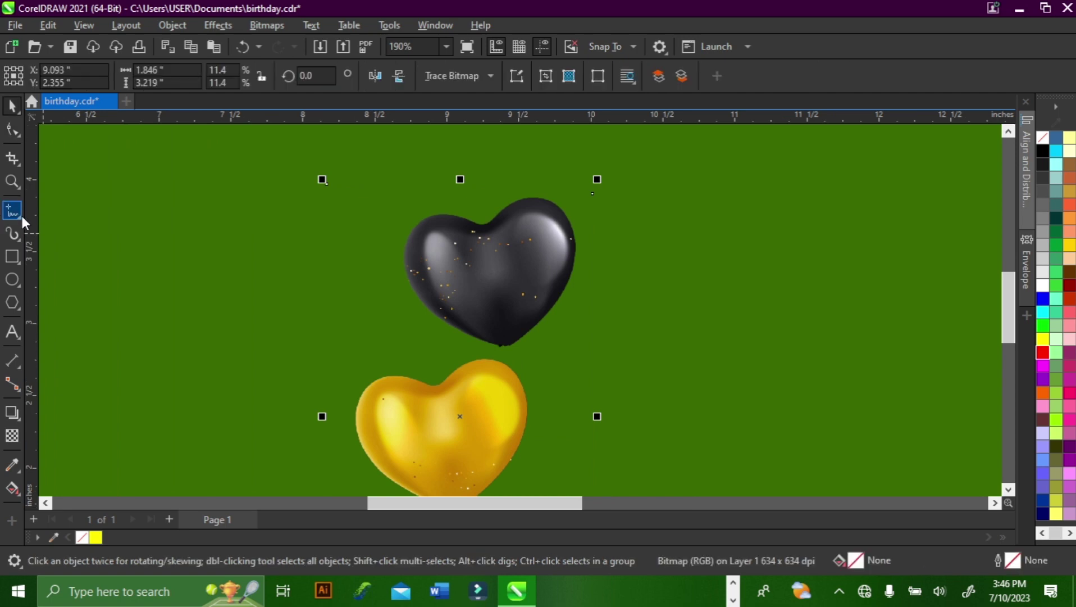
left_click(17, 218)
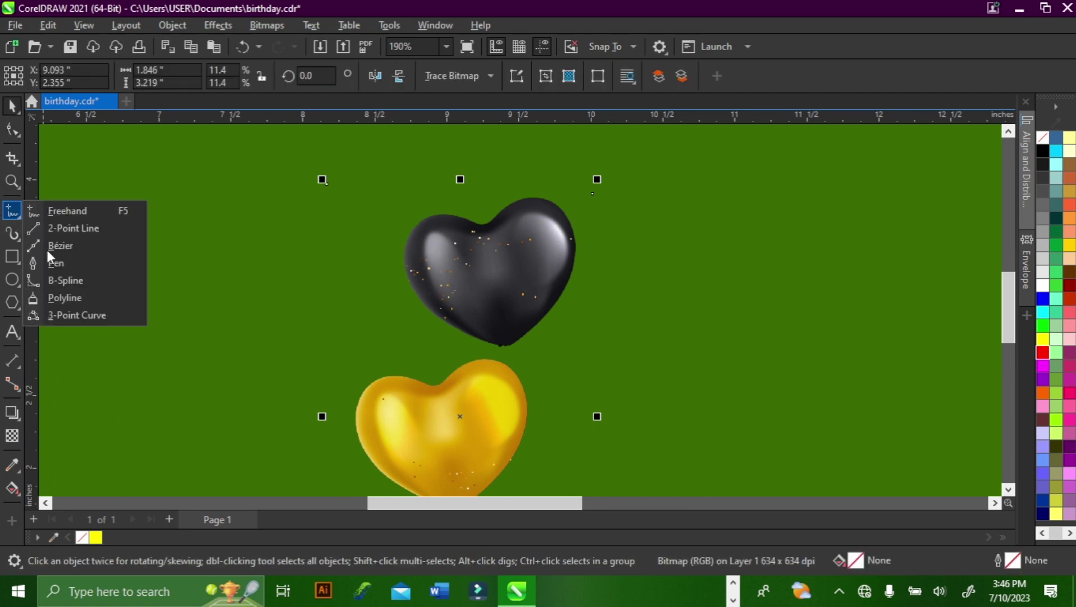
left_click(56, 282)
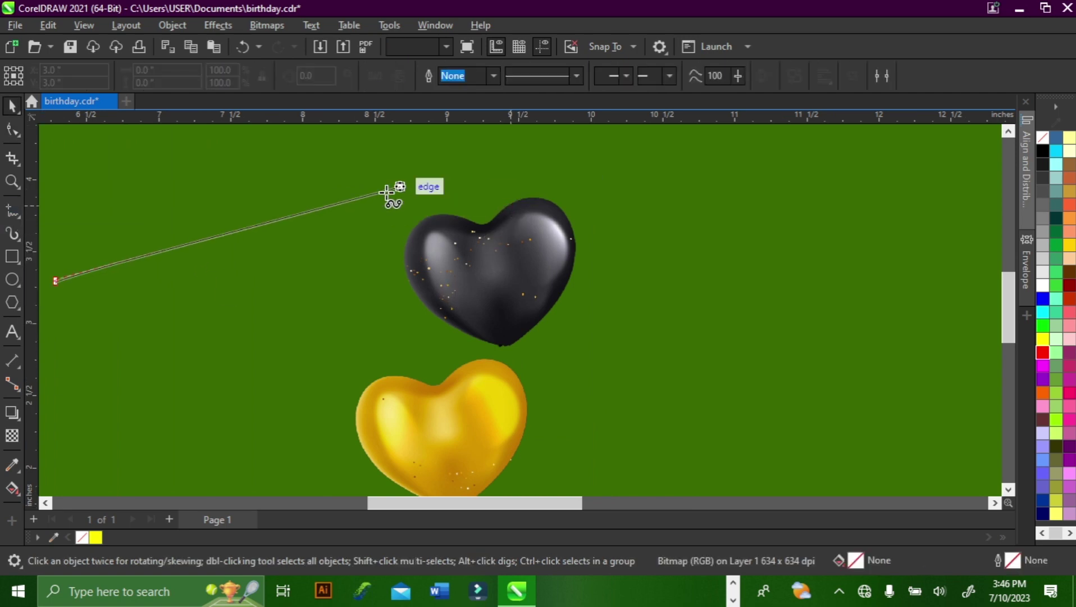
double_click(364, 189)
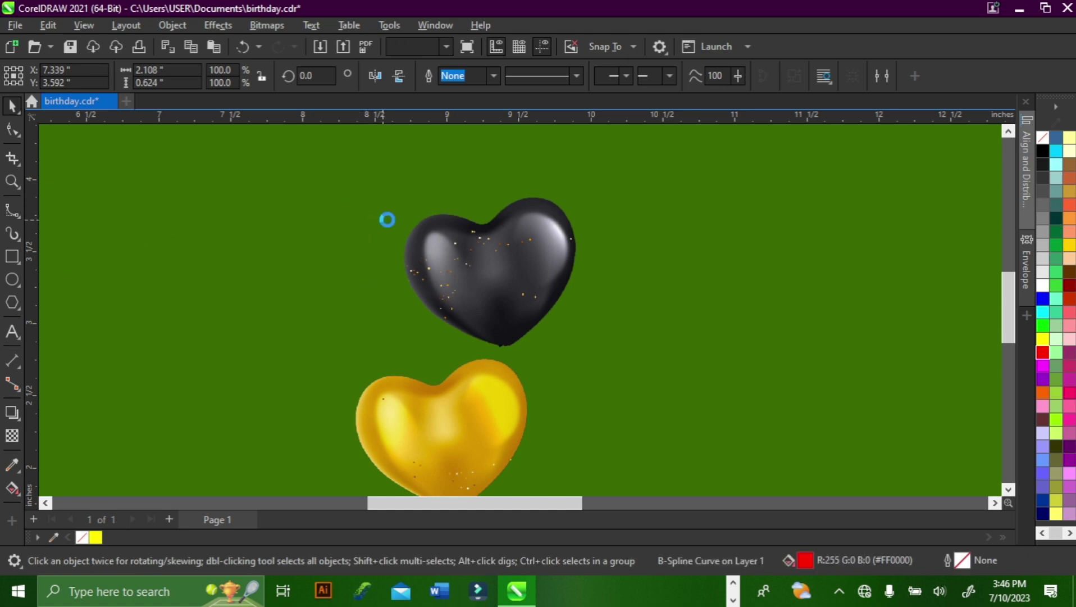
key("Escape")
key("space")
Step: Draw a closed B-spline shape around the upper black heart in the hearts image
left_click(552, 179)
left_click(586, 230)
left_click(597, 272)
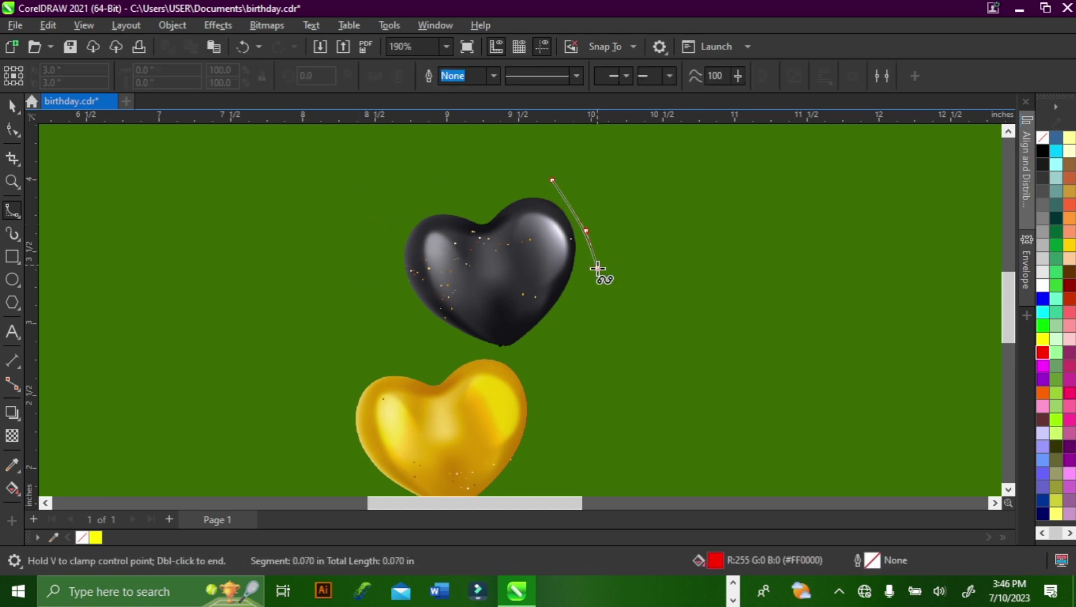
left_click(566, 322)
left_click(527, 353)
left_click(496, 356)
left_click(441, 343)
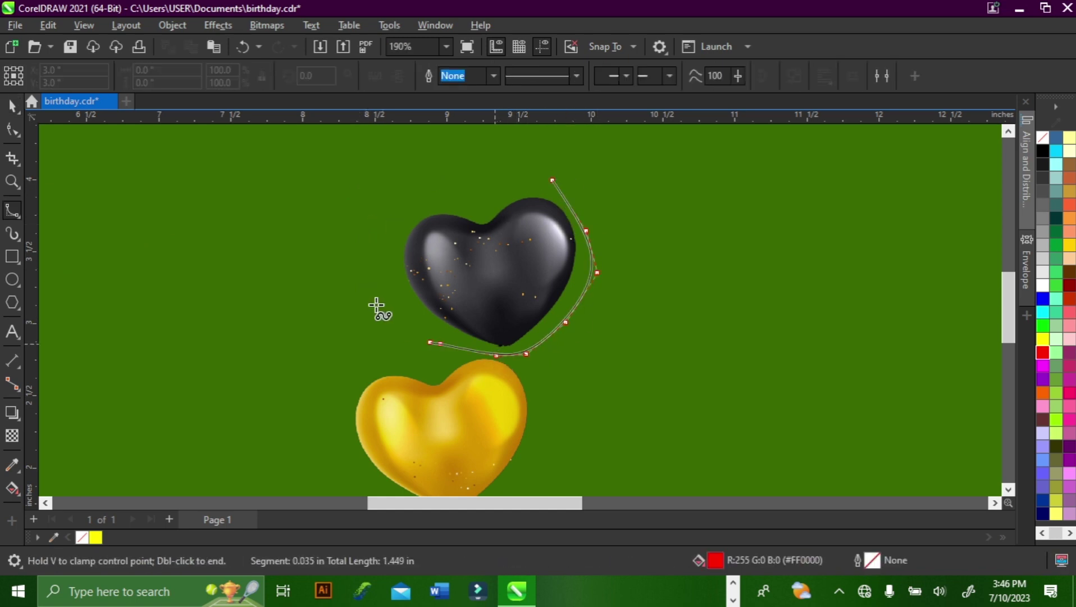
left_click(371, 299)
left_click(346, 228)
left_click(360, 207)
left_click(455, 196)
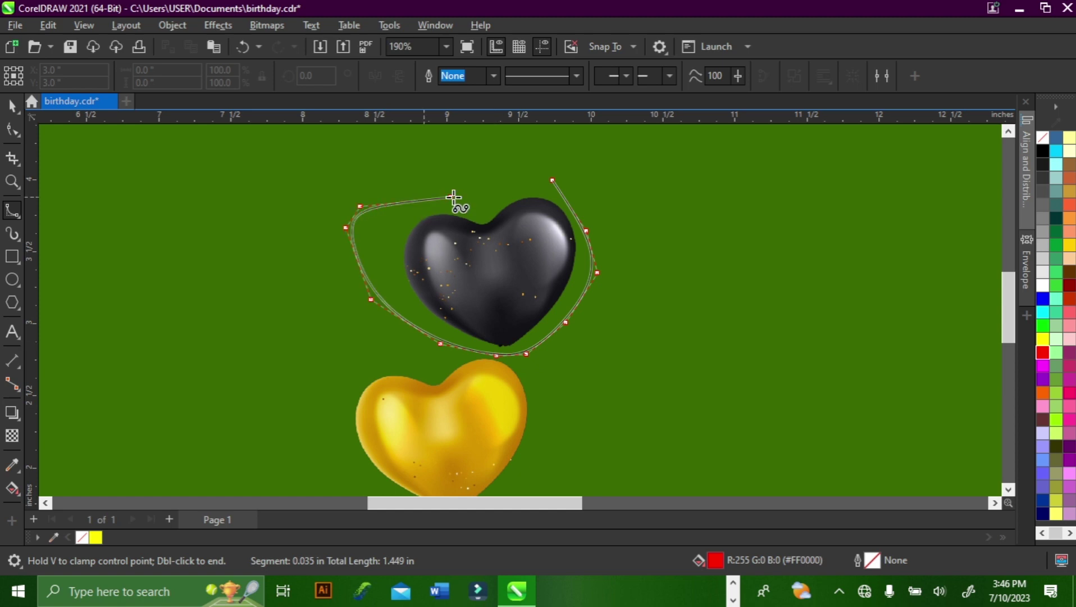
left_click(553, 179)
Step: Intersect the red shape with the hearts image, remove the shape, and move the extracted black heart well off to the right
key("space")
left_click(468, 414, "shift")
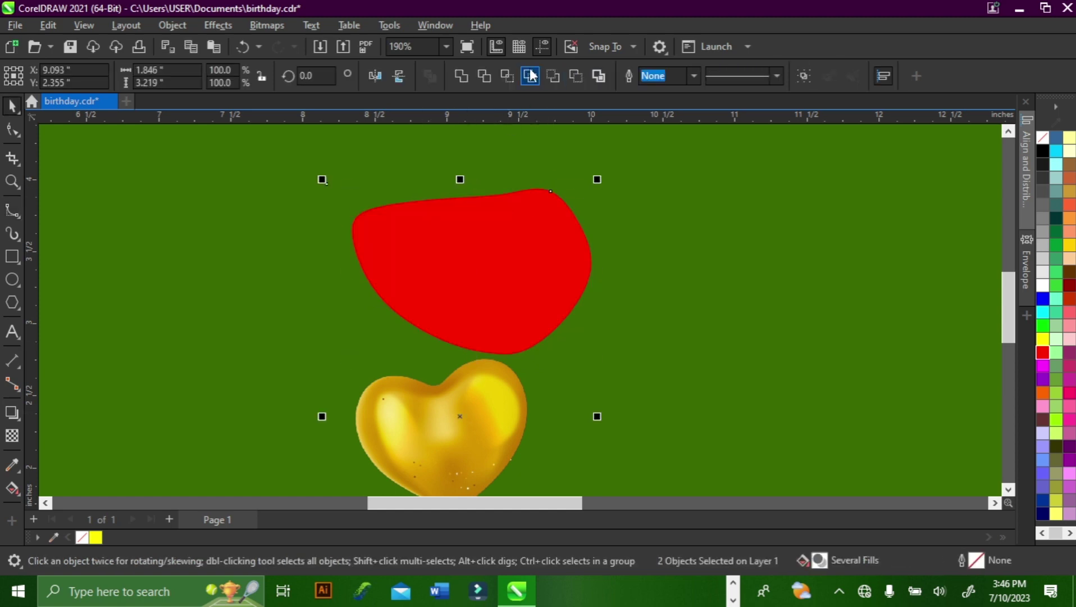
left_click(508, 75)
key("Delete")
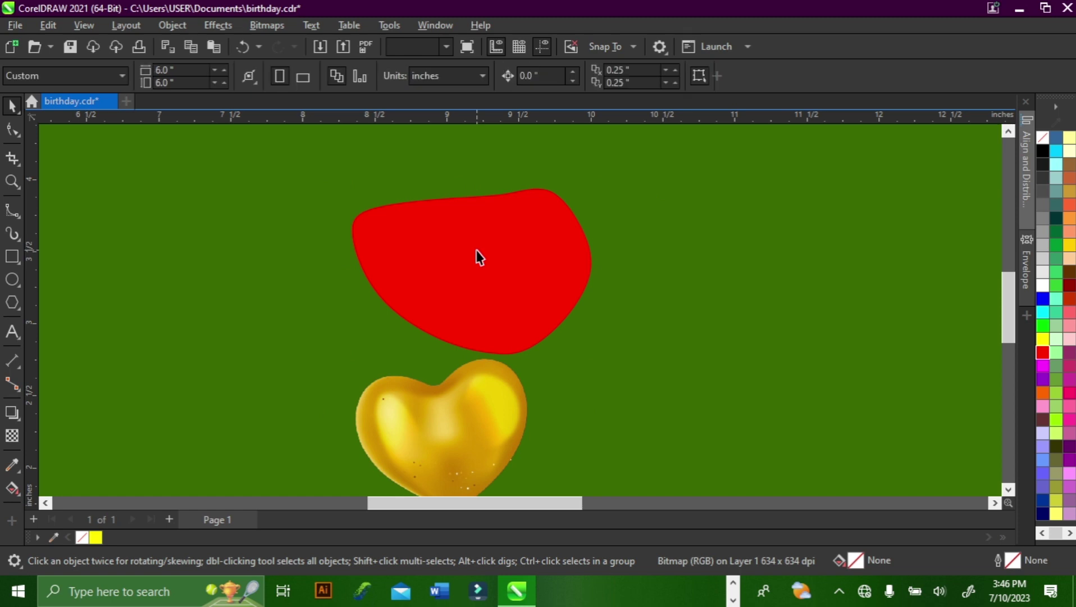
scroll(478, 251, "down", 1)
left_click_drag(478, 250, 625, 250)
key("Delete")
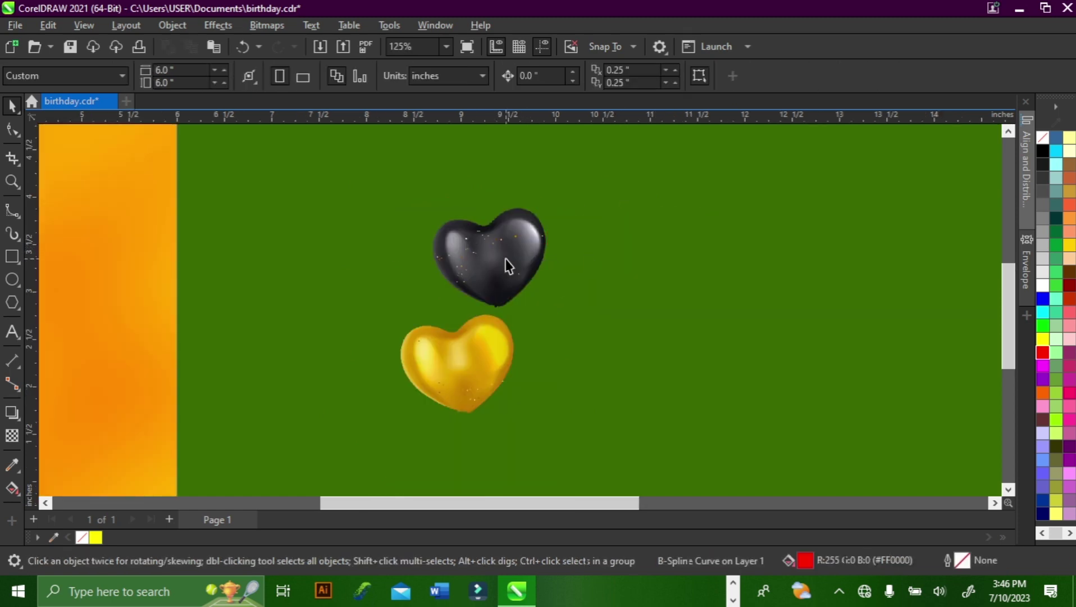
left_click_drag(504, 264, 769, 248)
Step: Draw a closed B-spline shape about 1.48 × 1.16 inches around the gold heart below the black one
scroll(483, 388, "up", 1)
key("space")
left_click(496, 268)
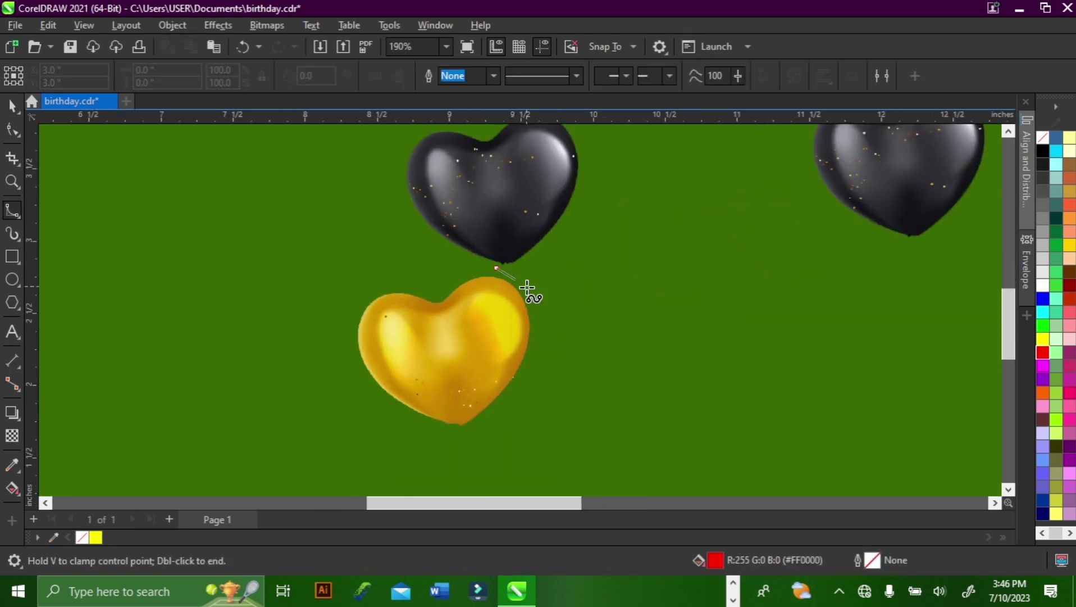
left_click(534, 295)
left_click(540, 363)
left_click(509, 423)
left_click(485, 445)
left_click(390, 432)
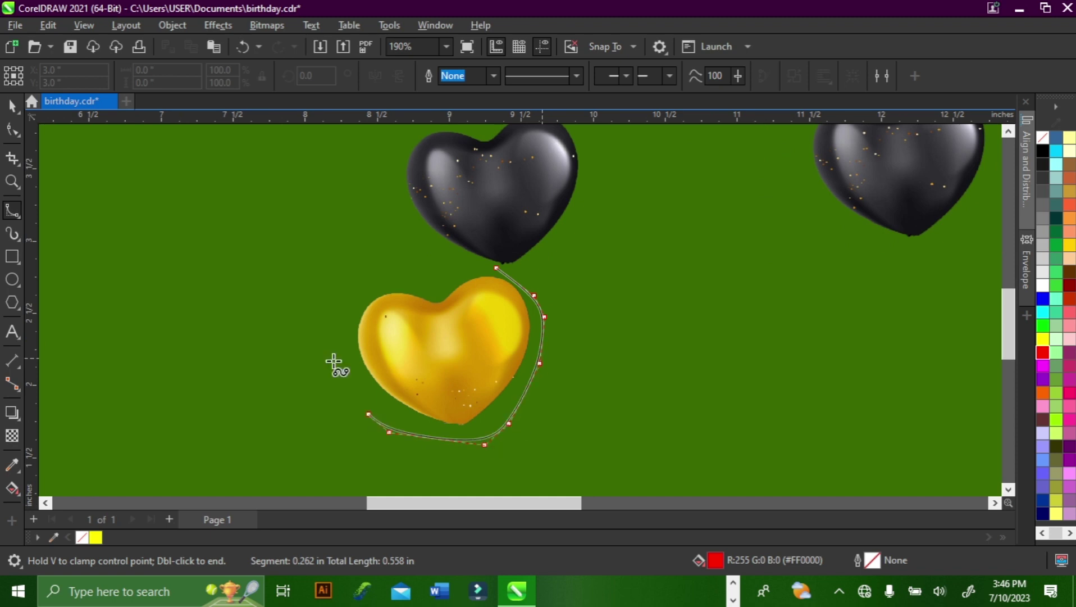
left_click(335, 367)
left_click(322, 308)
left_click(347, 287)
left_click(496, 268)
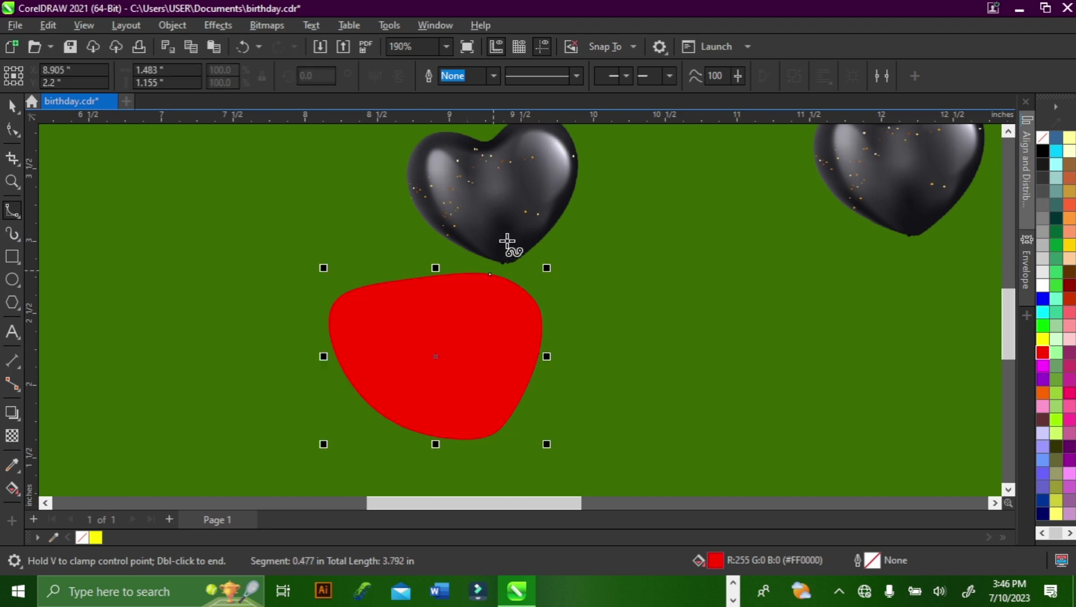
Step: Intersect the red shape with the gold heart, and delete the original hearts image and the red shape
key("space")
left_click(549, 196)
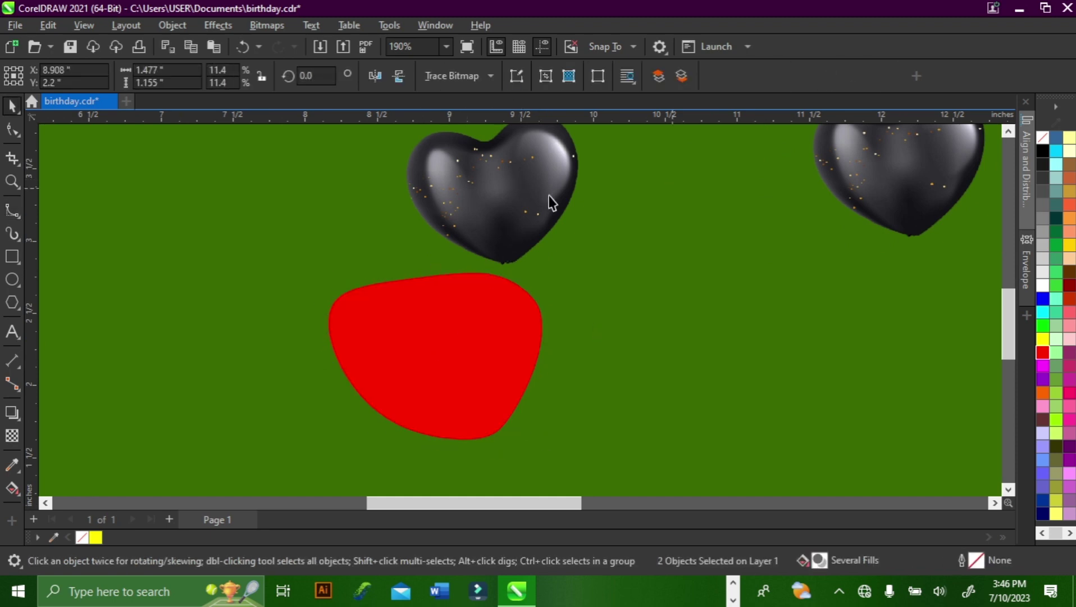
key("Delete")
left_click(384, 319)
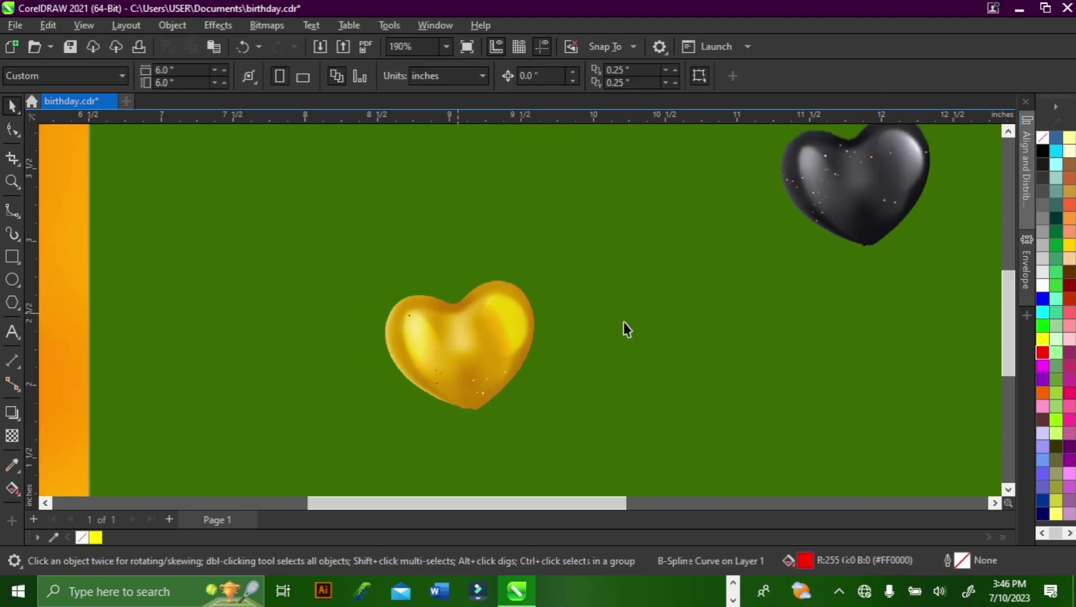
Step: Bring the two separated hearts closer together, with the black heart below and to the right of the gold one
scroll(624, 322, "down", 4)
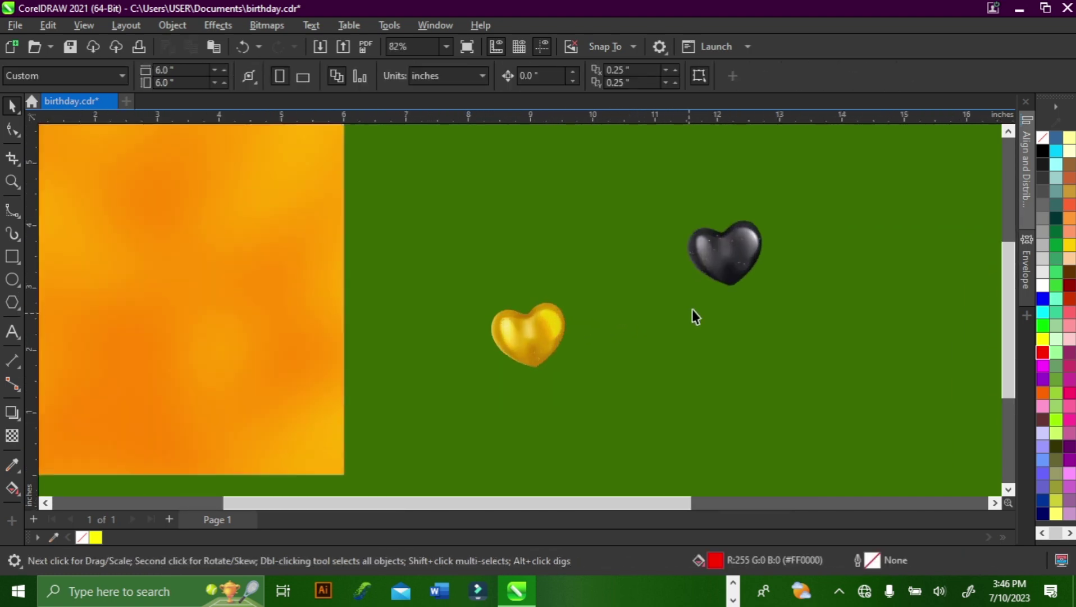
left_click_drag(697, 288, 612, 379)
left_click_drag(528, 331, 667, 246)
scroll(614, 292, "down", 2)
left_click(646, 336)
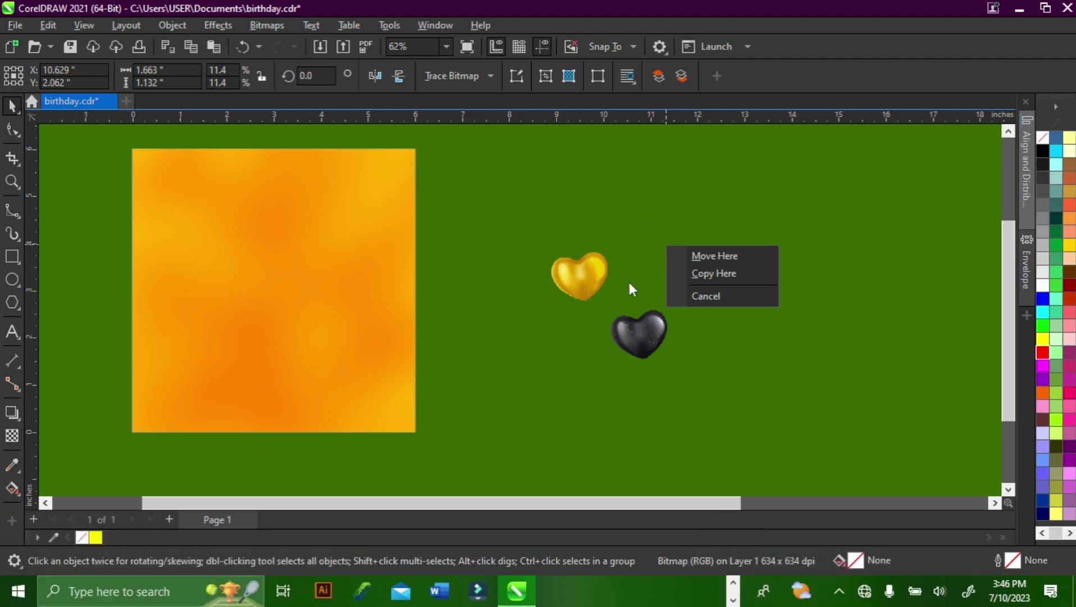
key("Escape")
Step: Duplicate the gold heart and gather the gold hearts into an overlapping group to the upper right
scroll(630, 284, "up", 1)
left_click_drag(572, 275, 682, 205)
left_click(629, 261)
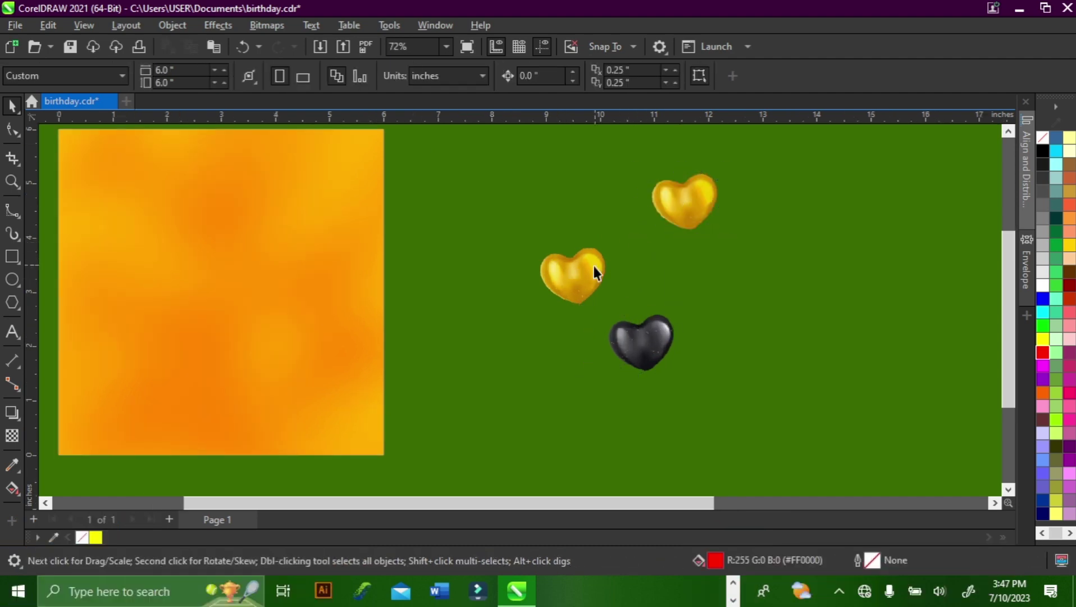
left_click_drag(594, 266, 729, 224)
Step: Mirror the rightmost gold heart and add a reduced copy of it, about 0.63 × 0.5 inches, at its lower right
scroll(711, 193, "up", 1)
left_click(391, 84)
scroll(732, 264, "up", 2)
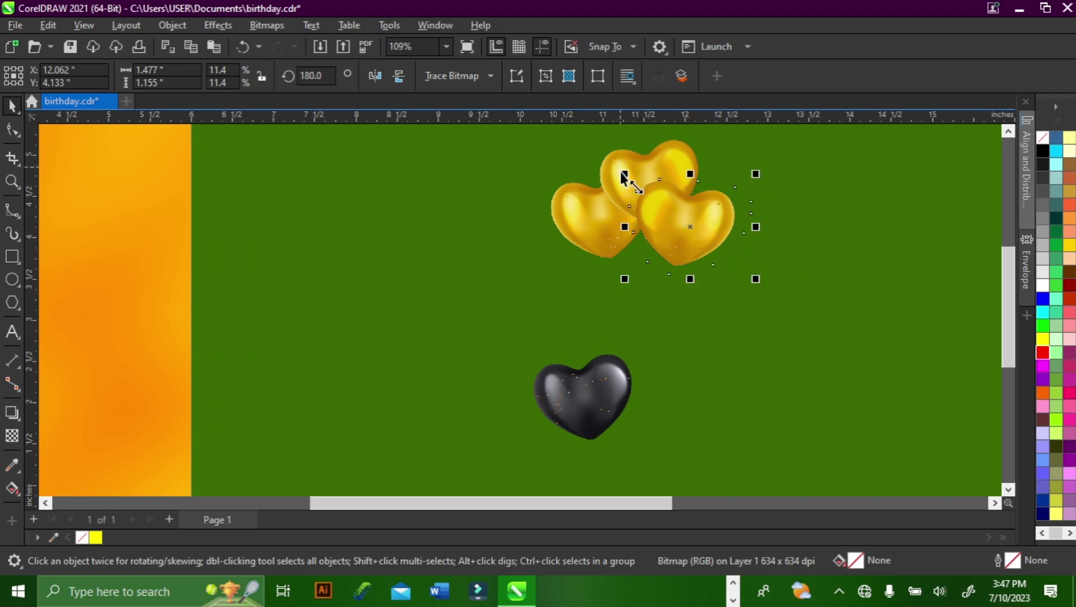
left_click_drag(624, 174, 720, 259)
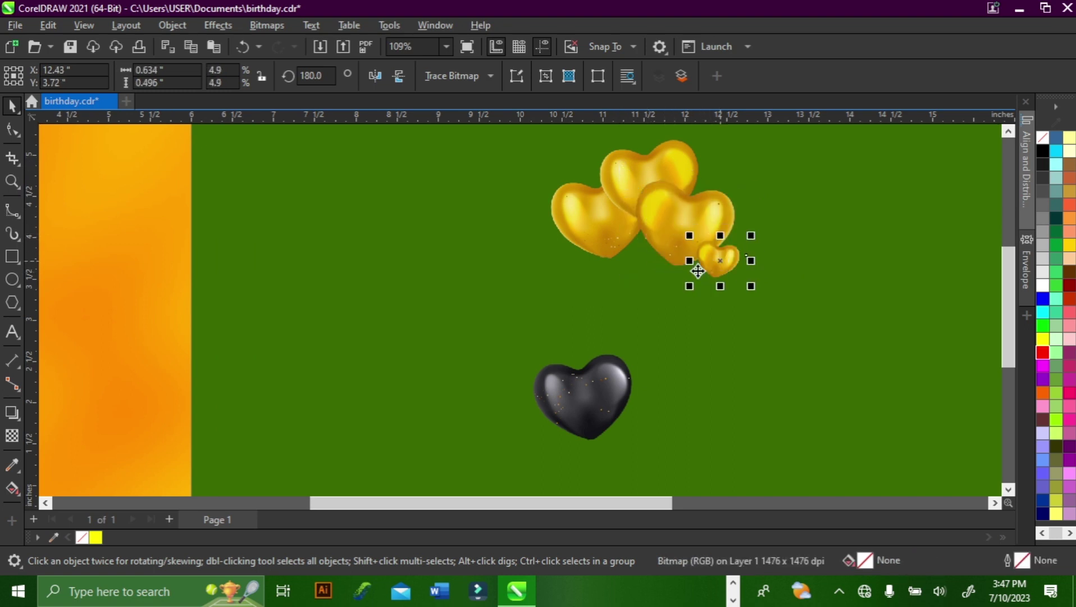
Step: Add a gold heart copy below the group and place a copy of the black heart over its upper part
left_click_drag(625, 188, 584, 281)
scroll(584, 281, "up", 1)
left_click_drag(599, 432, 614, 231)
Step: Rotate the overlaid black heart slightly, and nudge the adjacent gold hearts into a tighter cluster
left_click(614, 232)
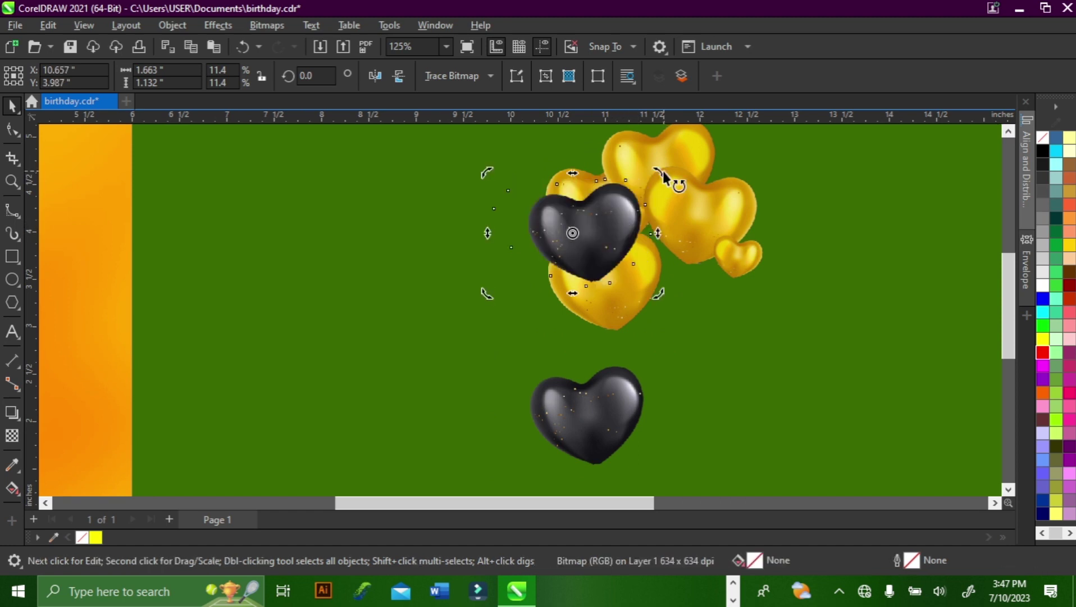
left_click_drag(663, 173, 656, 162)
left_click(734, 192)
left_click_drag(734, 192, 741, 188)
left_click_drag(631, 314, 658, 308)
Step: Move the separate black heart to the orange square's upper right area and PowerClip it inside the square
scroll(659, 308, "down", 2)
scroll(659, 308, "down", 2)
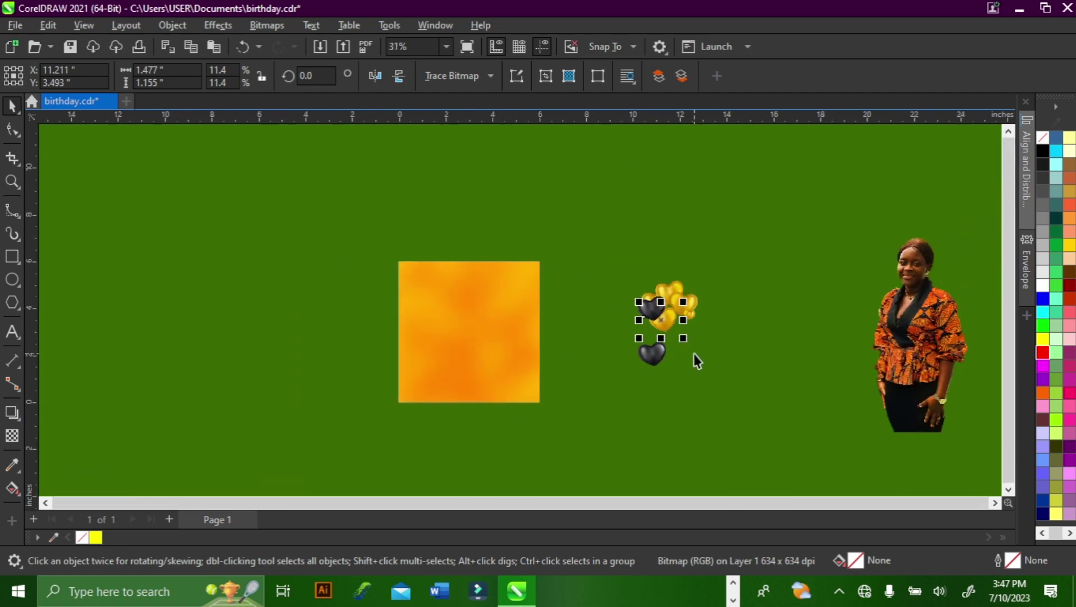
left_click(694, 353)
left_click_drag(654, 358, 558, 275)
scroll(553, 270, "up", 2)
left_click_drag(433, 278, 451, 283)
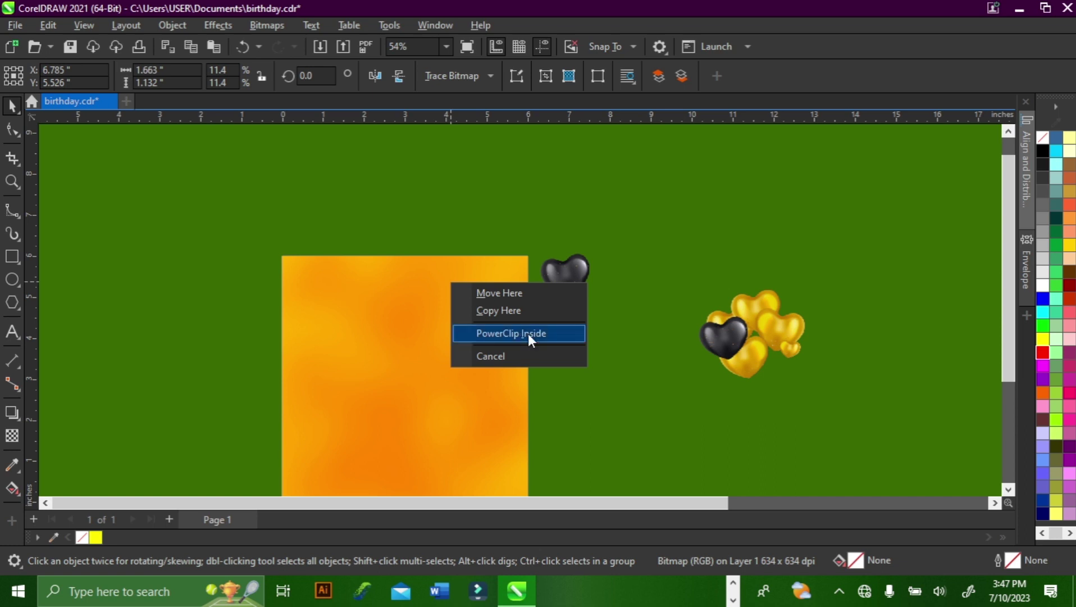
key("Return")
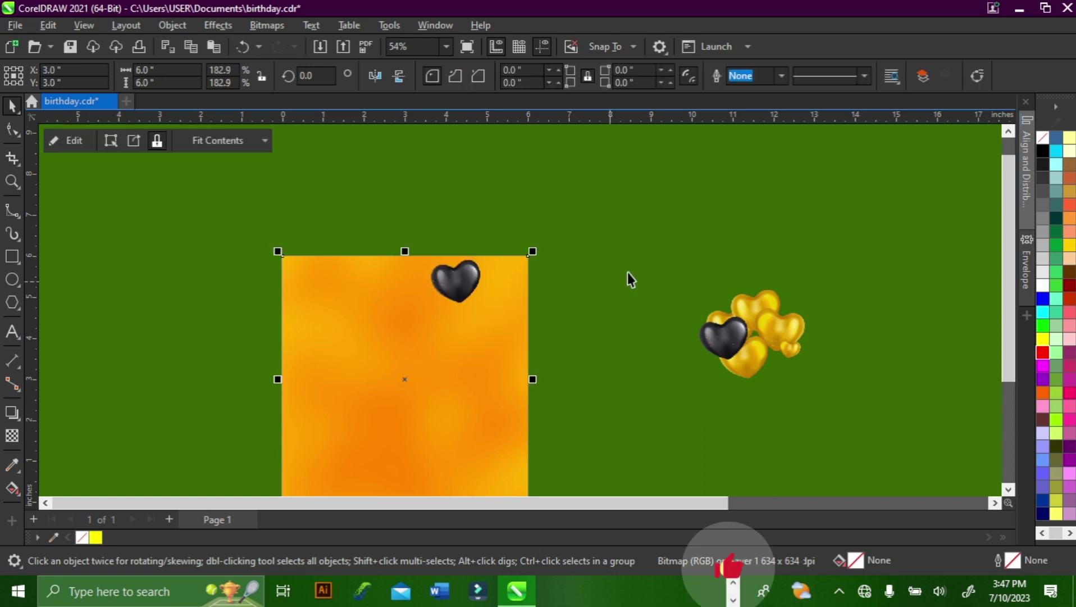
Step: Shift the clipped black heart farther right, close to the orange square's upper right corner
left_click(462, 278)
left_click_drag(452, 280, 485, 286)
scroll(528, 276, "up", 1)
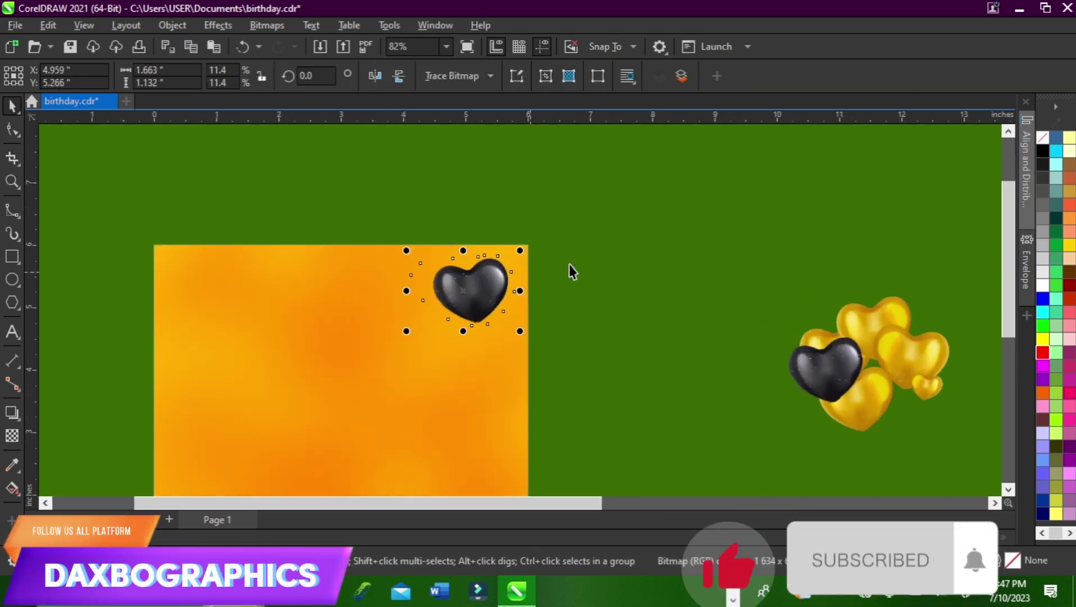
Step: Set the outline of the orange PowerClip square to no colour
left_click(547, 253)
left_click(523, 247)
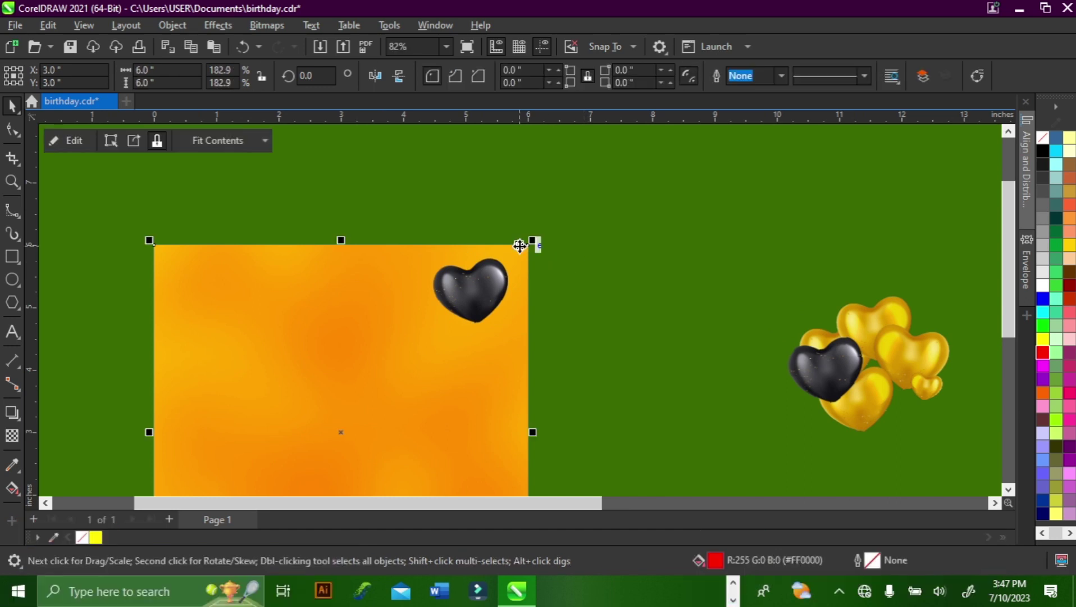
right_click(1038, 141)
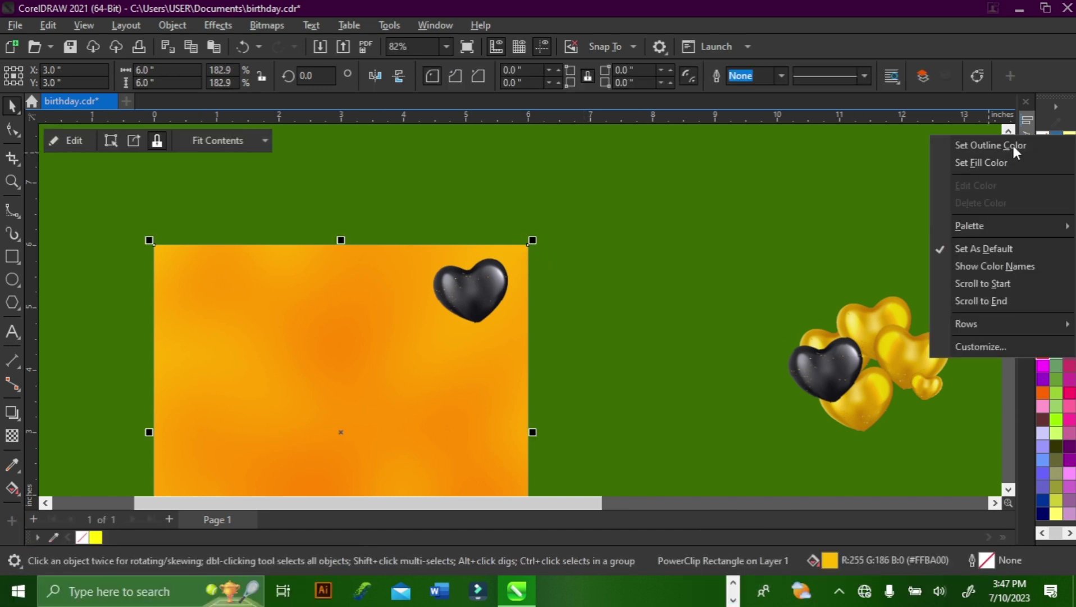
left_click(1005, 145)
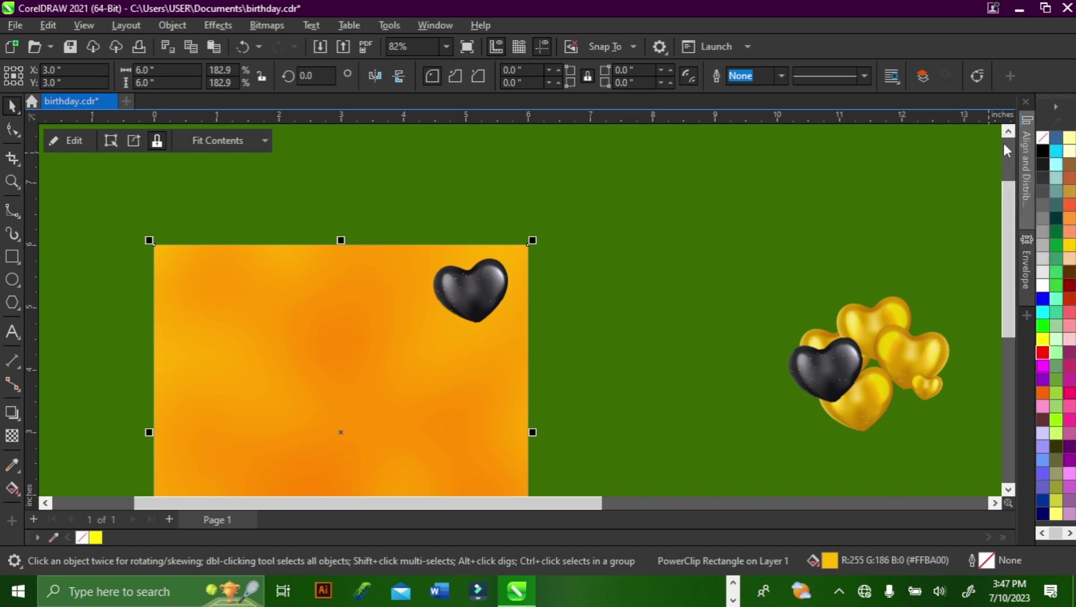
scroll(1005, 148, "up", 1)
left_click(677, 203)
scroll(613, 215, "down", 1)
scroll(527, 366, "up", 1)
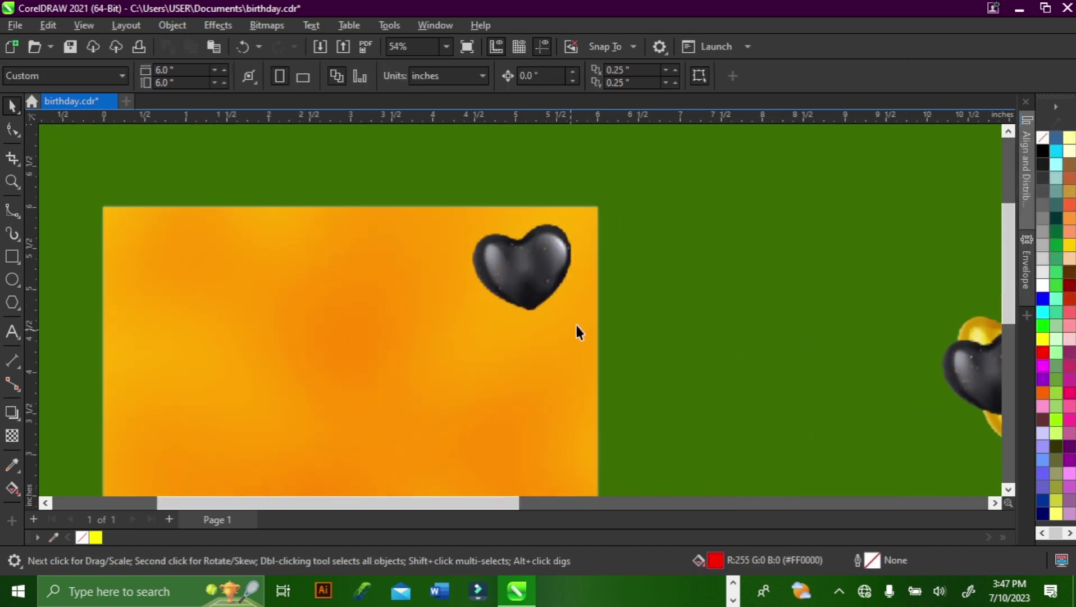
left_click(575, 322)
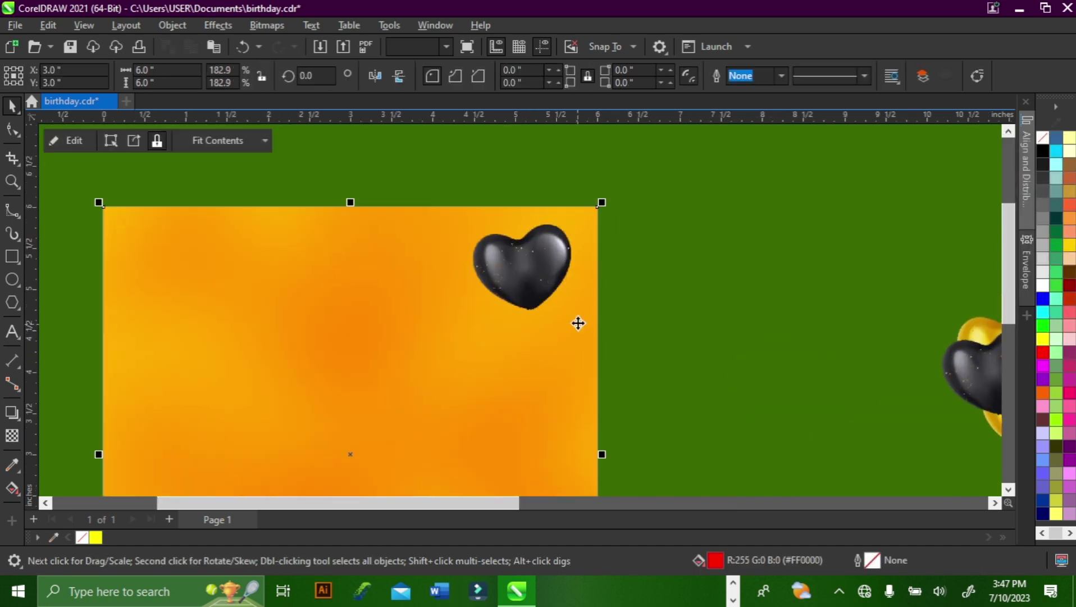
right_click(1045, 140)
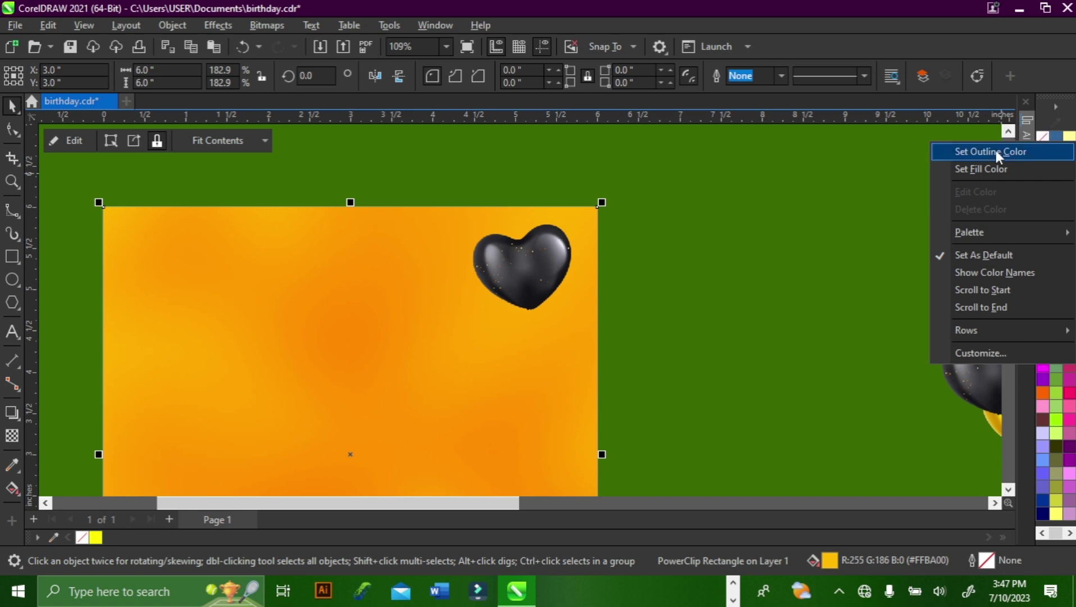
left_click(995, 149)
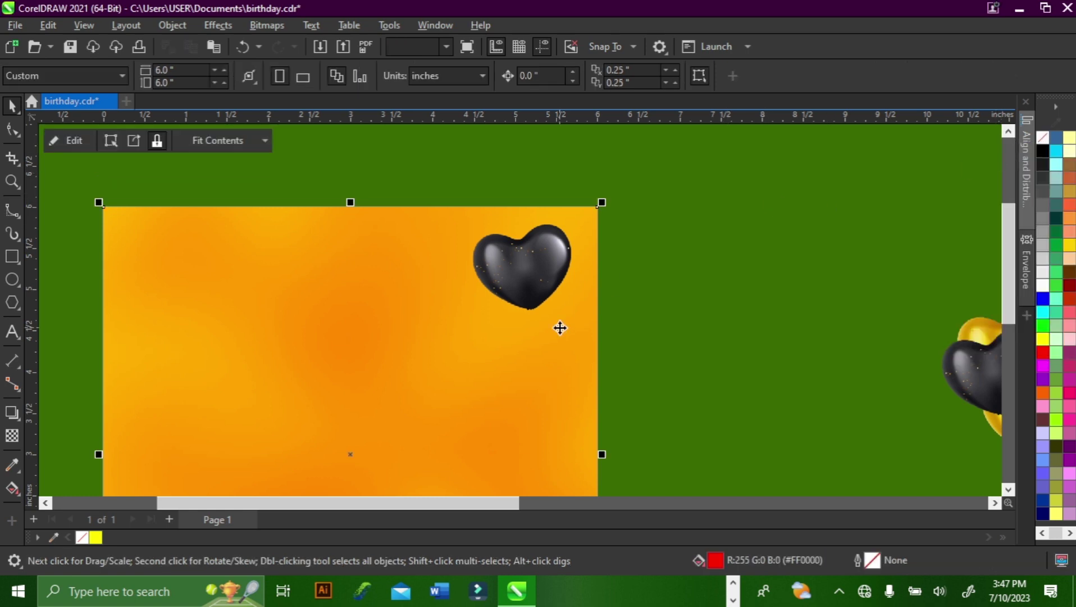
right_click(1040, 136)
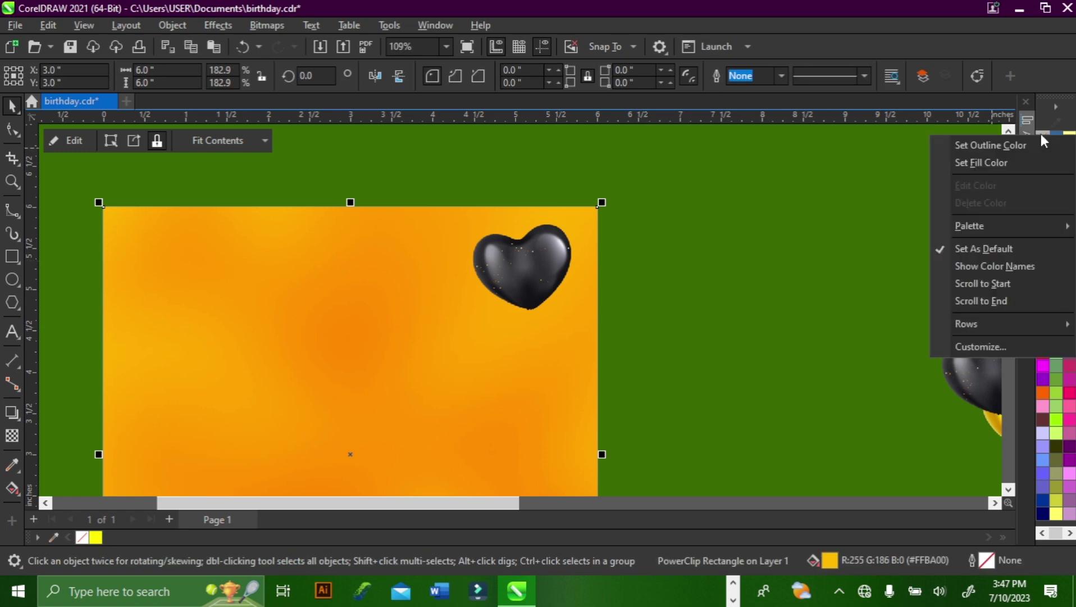
left_click(982, 146)
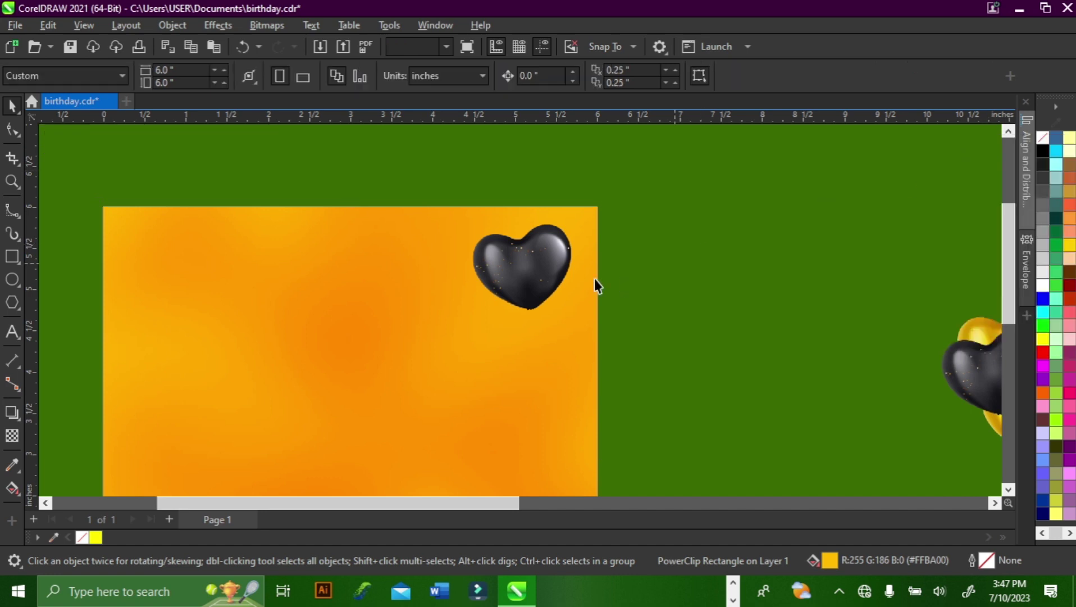
Step: Open the square's PowerClip contents and convert the black heart to a 100 dpi RGB bitmap with anti-aliasing and transparent background
scroll(595, 278, "up", 2)
left_click(479, 257)
scroll(483, 252, "down", 2)
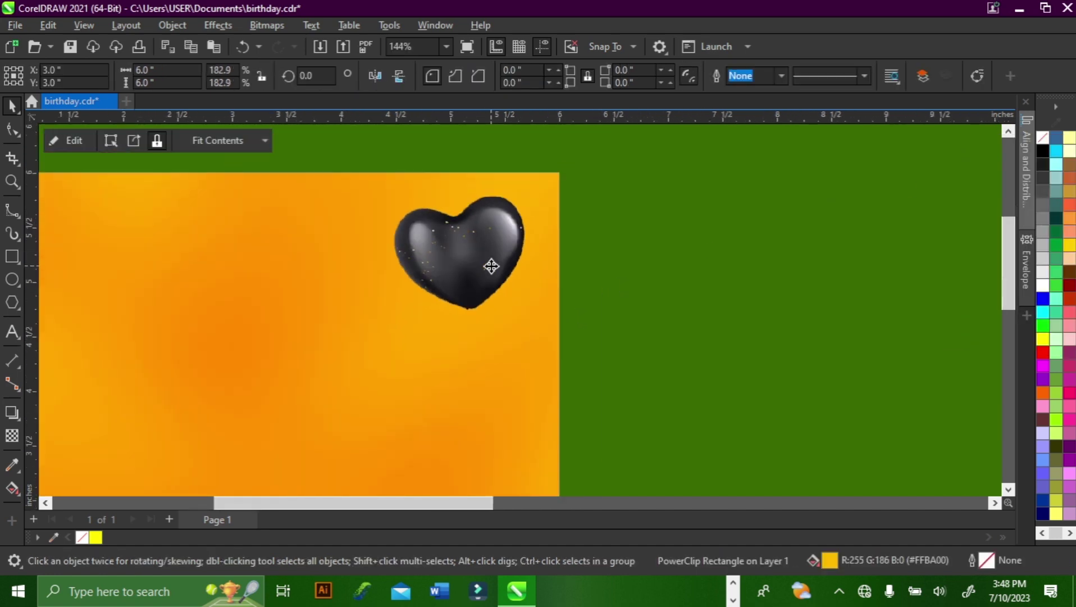
double_click(491, 266)
scroll(492, 262, "up", 1)
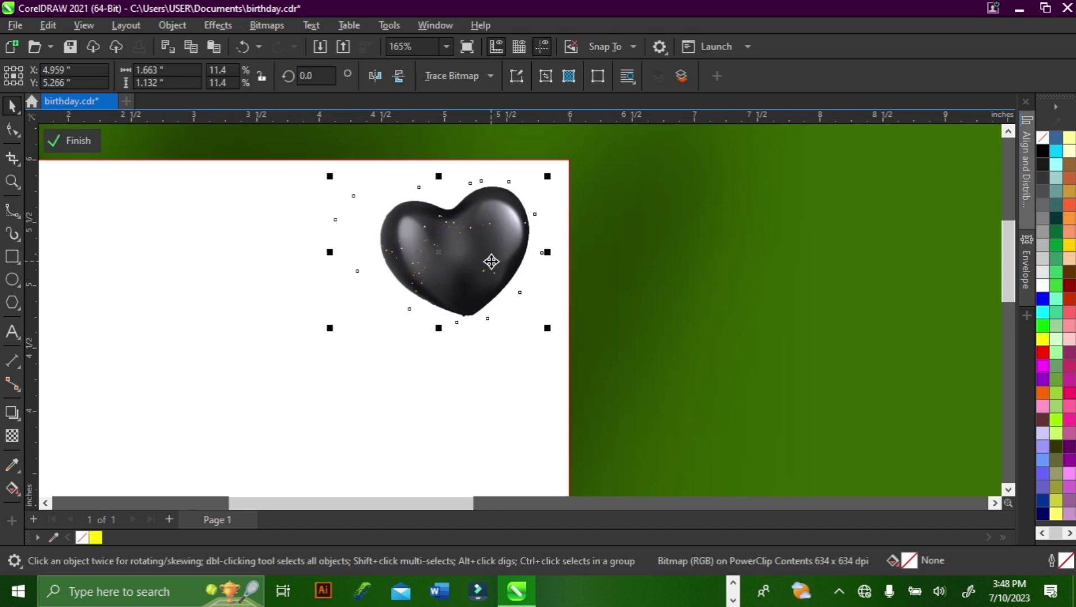
left_click(267, 25)
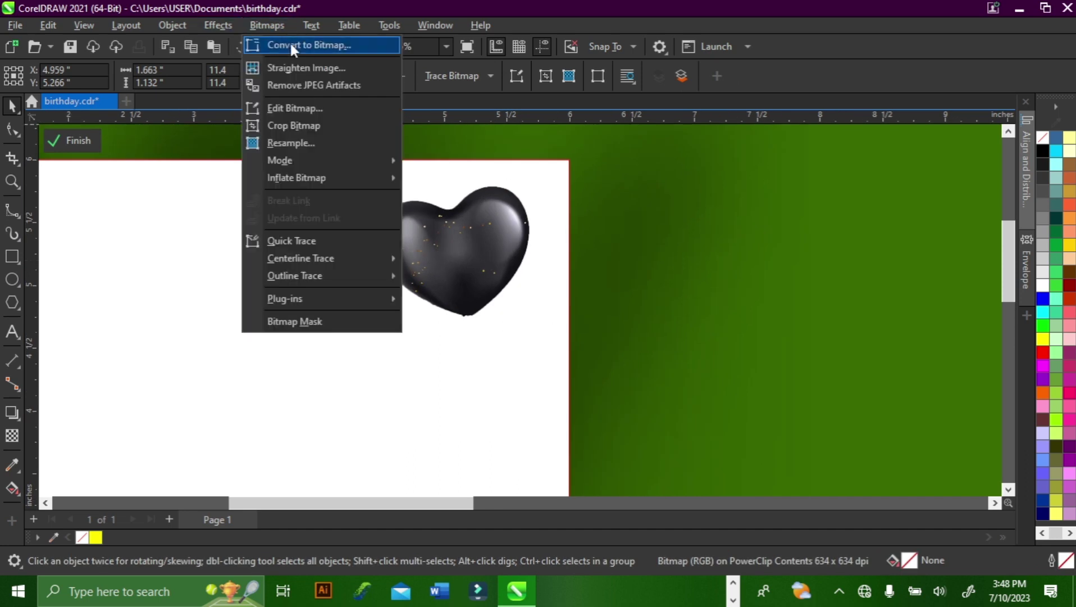
left_click(290, 47)
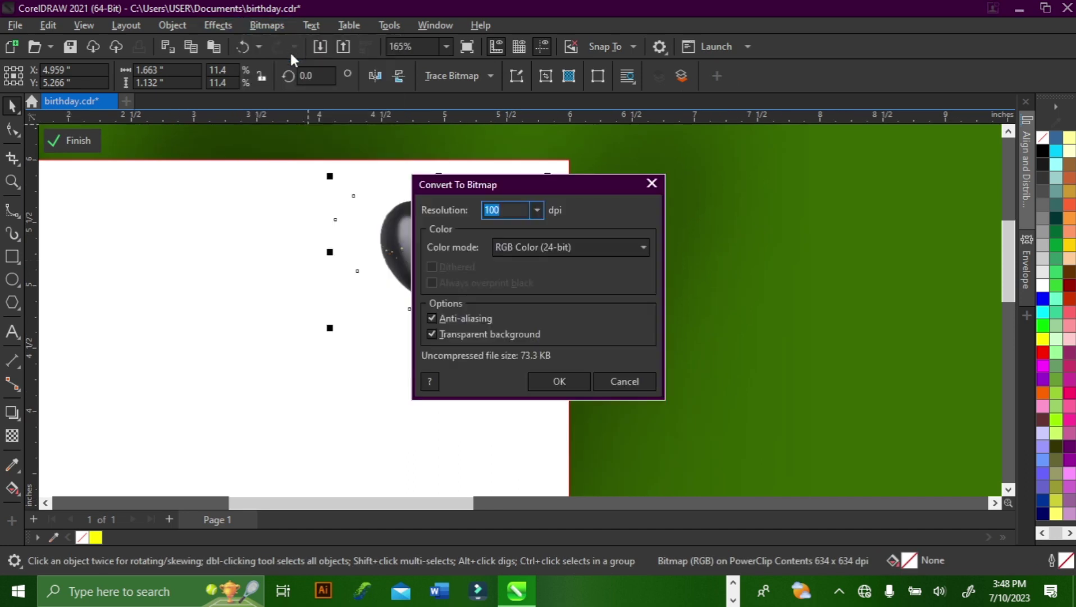
left_click(558, 382)
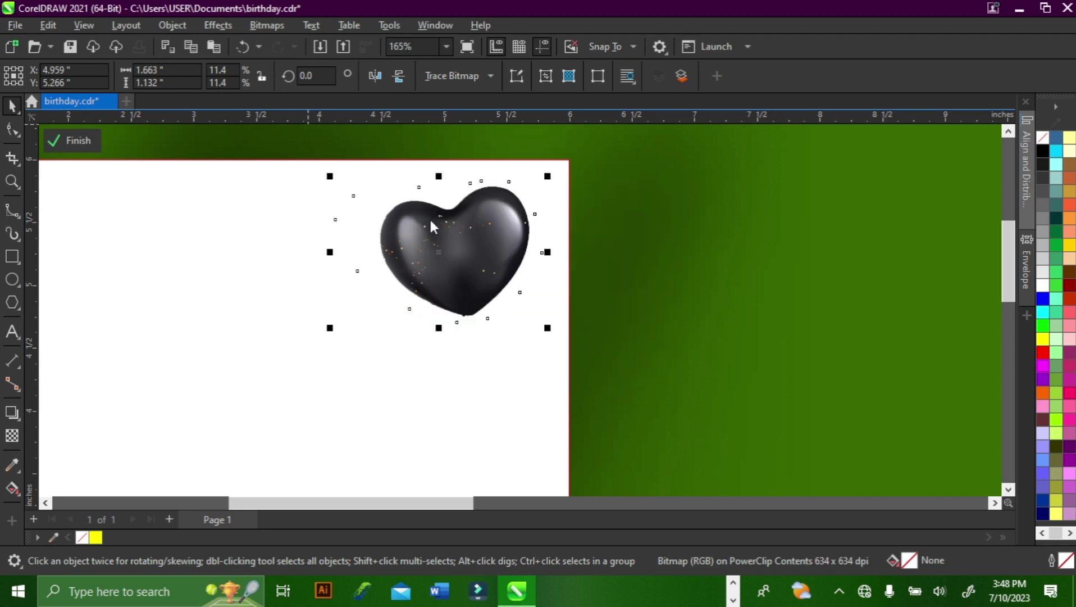
Step: Apply a Gaussian Blur with a radius of about 2.7 pixels to the black heart inside the square's PowerClip
left_click(215, 25)
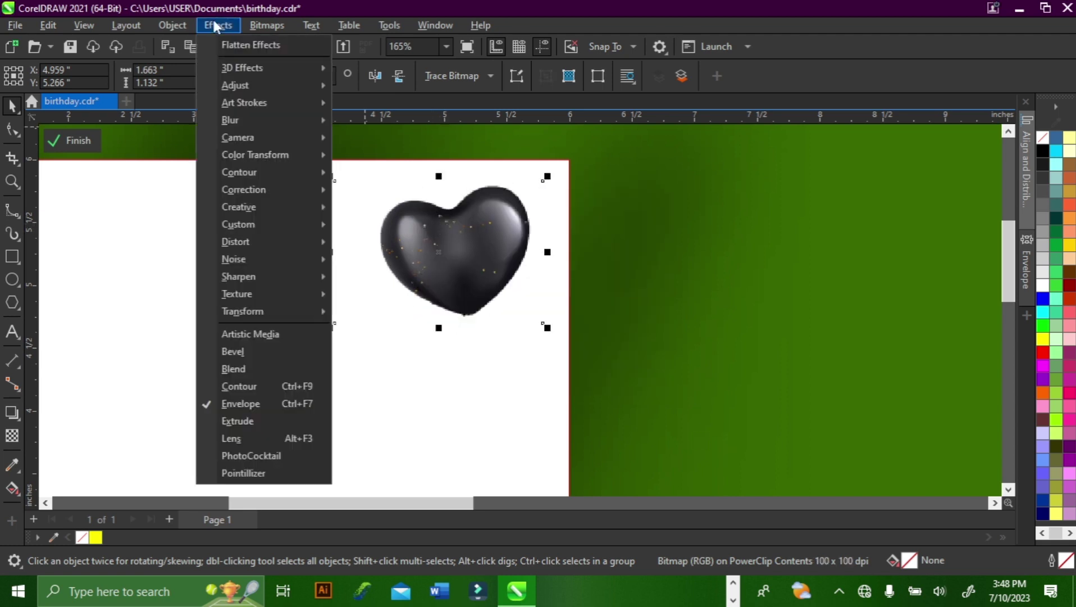
mouse_move(286, 118)
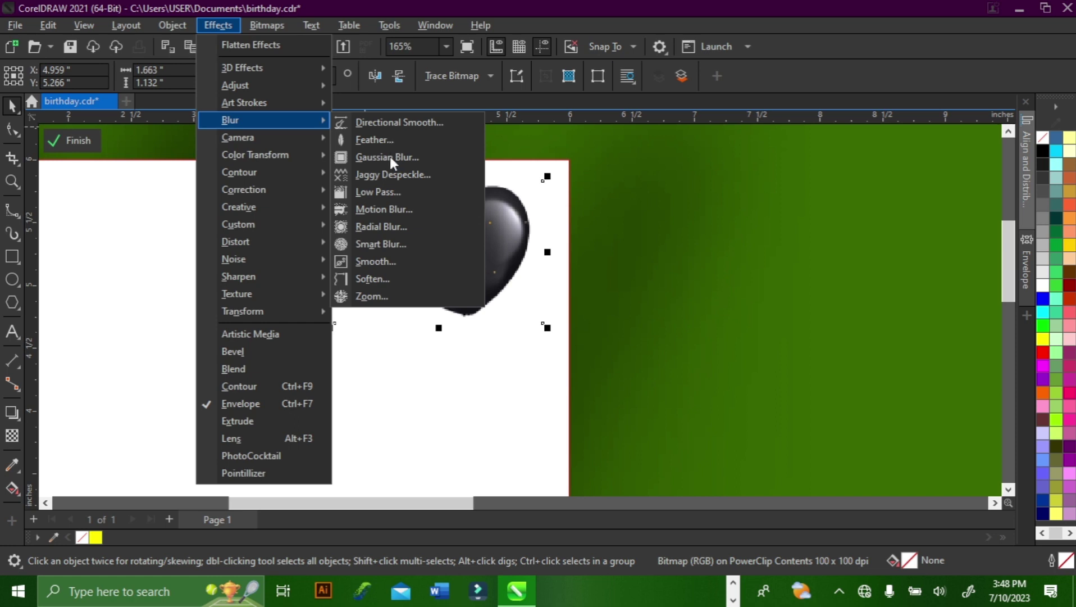
left_click(386, 152)
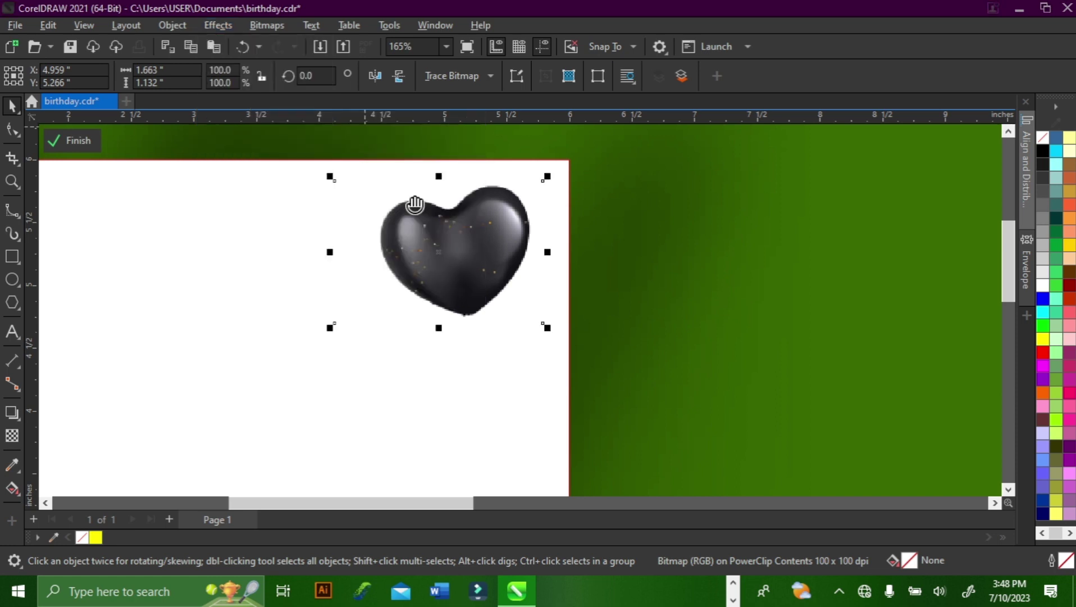
left_click(421, 274)
left_click_drag(413, 231, 416, 287)
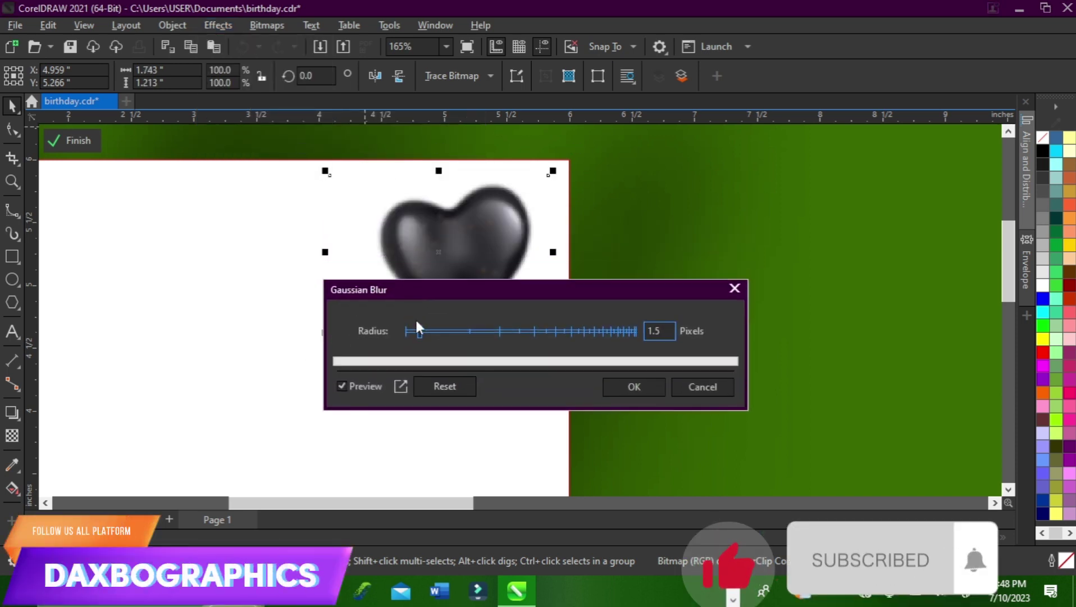
left_click(426, 331)
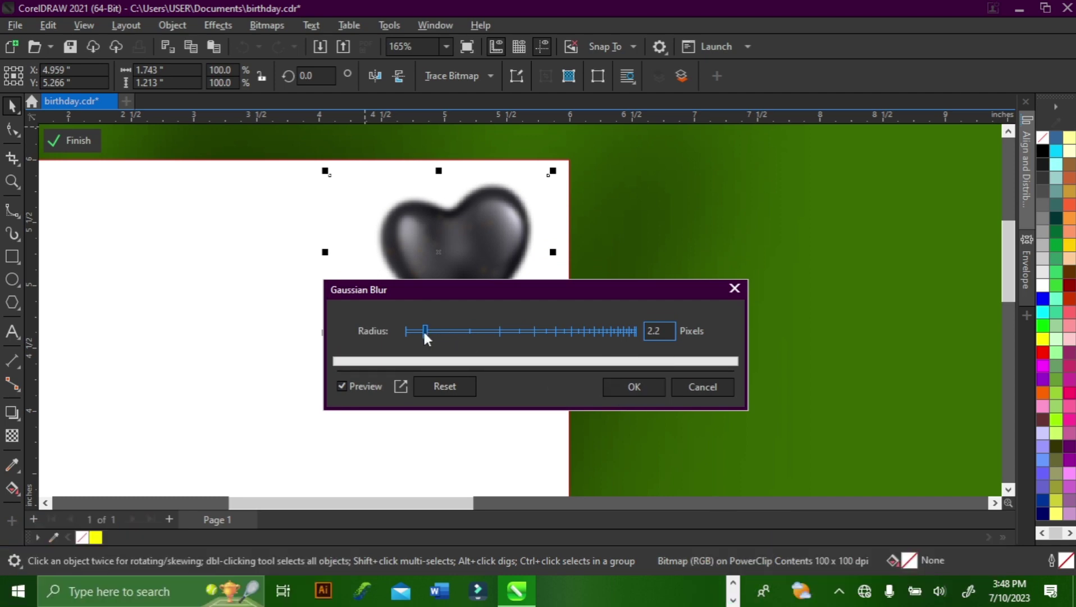
left_click_drag(424, 331, 430, 337)
left_click(646, 386)
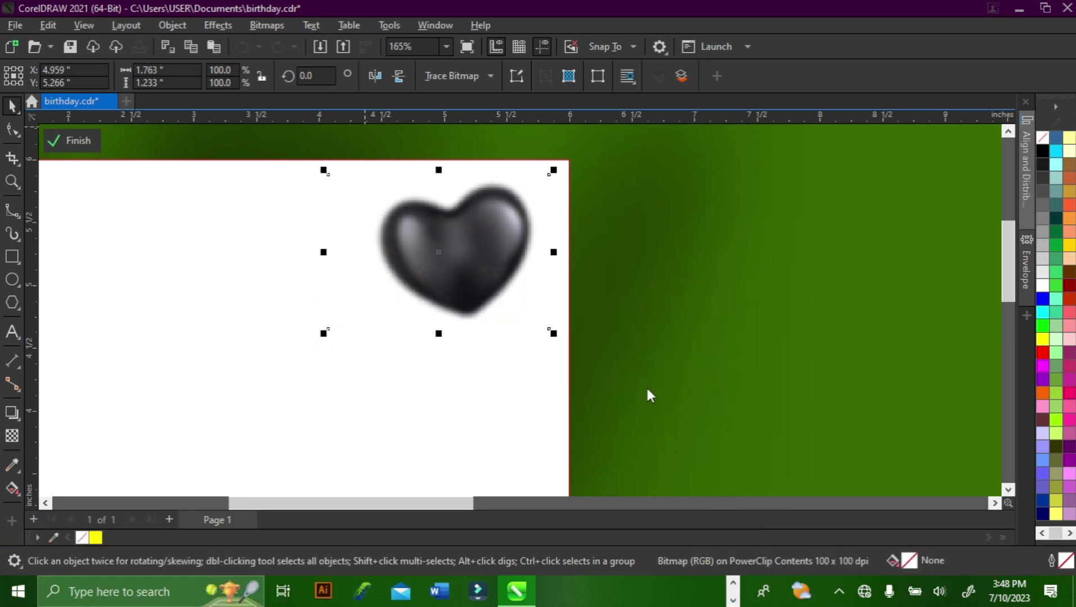
Step: In the Image Adjustment Lab, reset the adjustments, set the blurred black heart's contrast to 49, and finish editing the PowerClip
left_click(218, 29)
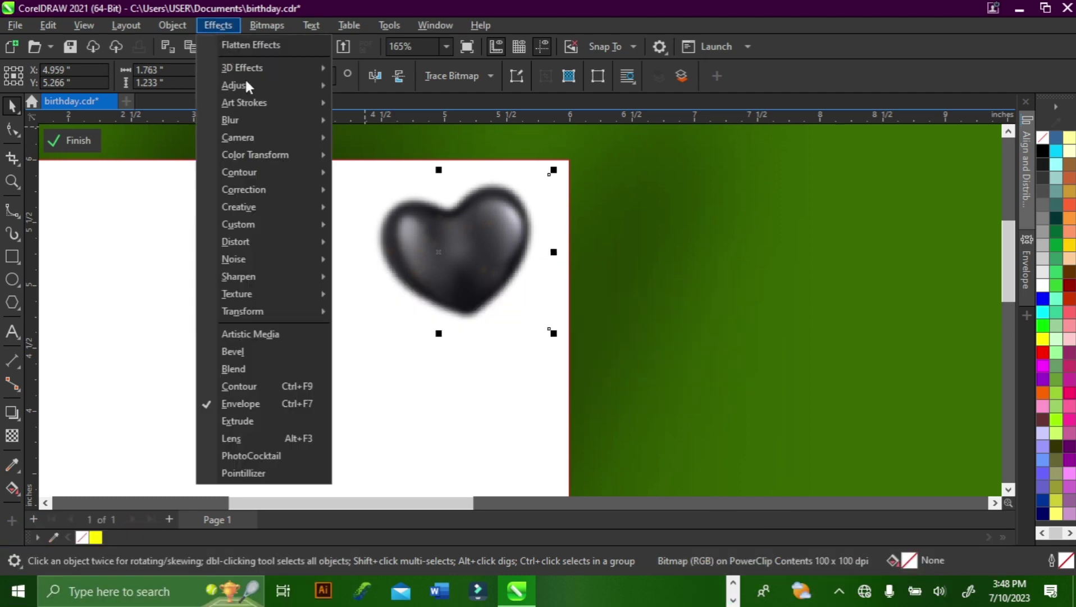
mouse_move(288, 85)
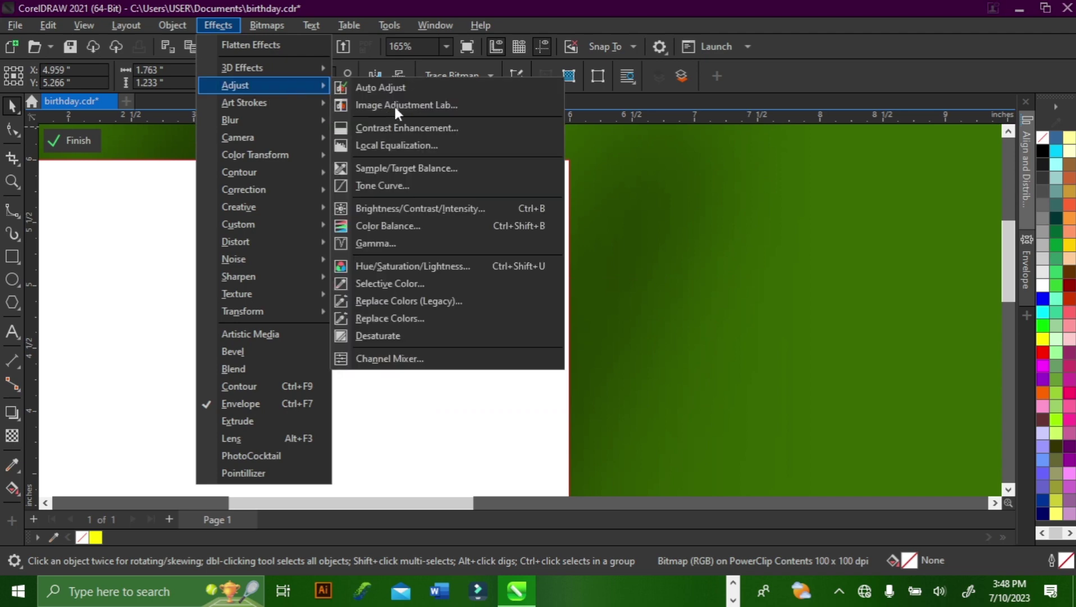
key("Escape")
key("Escape")
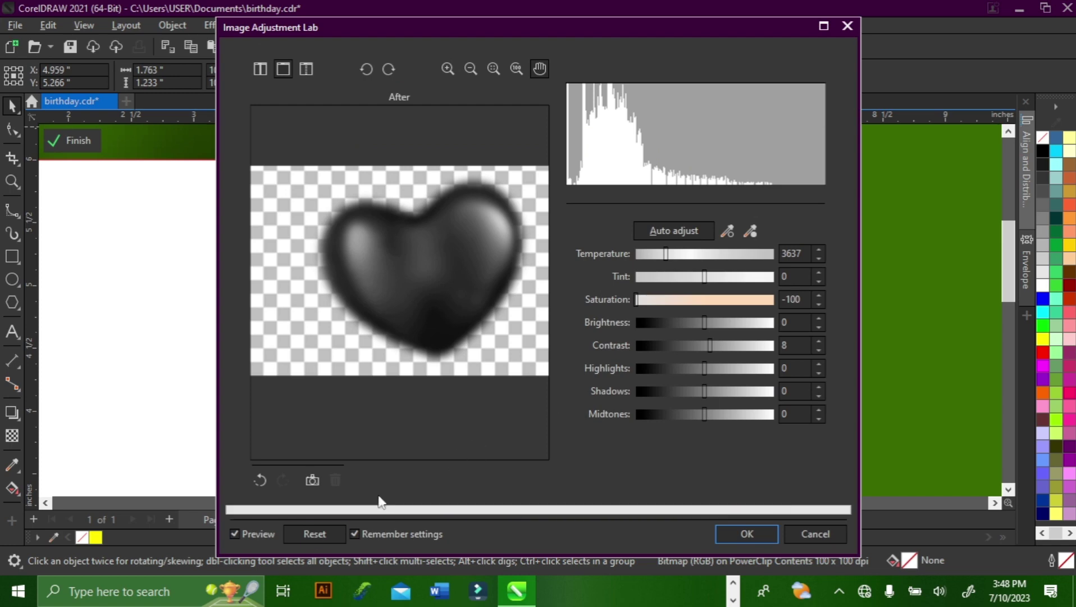
left_click(310, 534)
left_click_drag(705, 344, 741, 349)
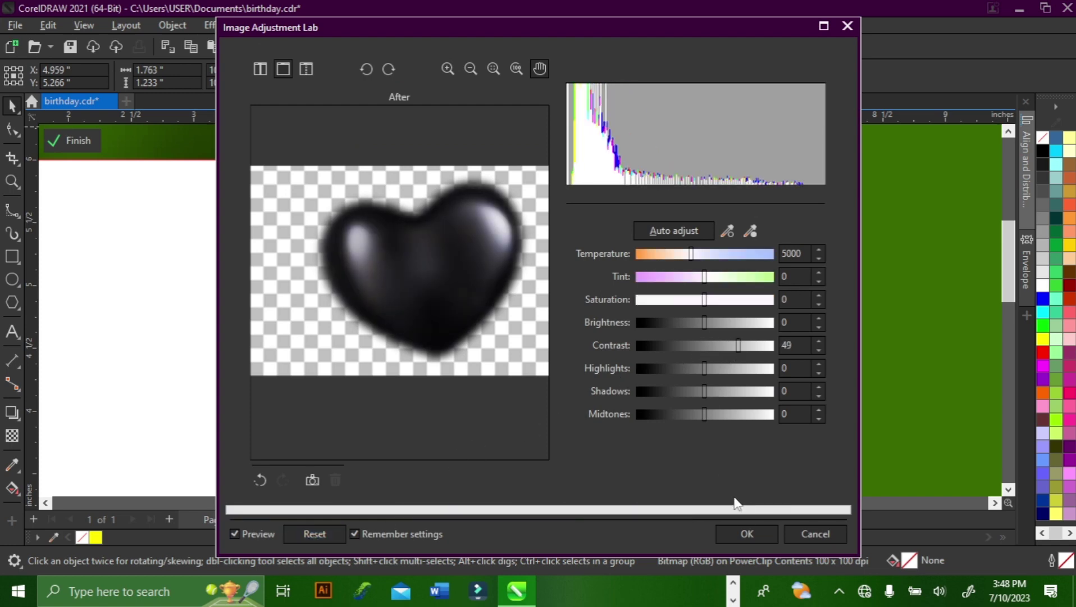
left_click(746, 534)
scroll(559, 264, "down", 2)
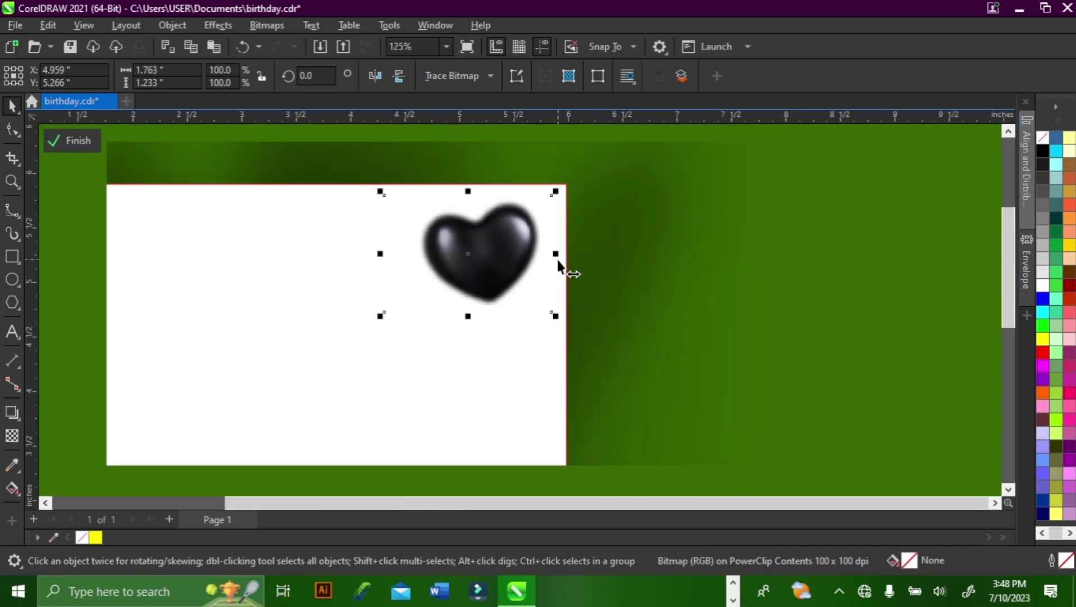
left_click(815, 248, "ctrl")
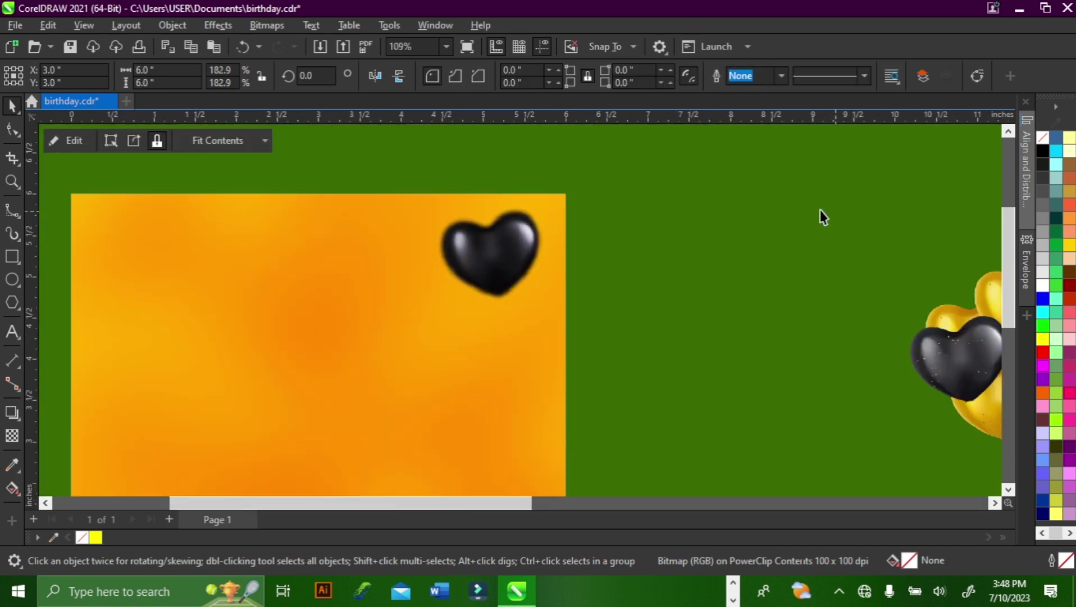
left_click(822, 216)
Step: Copy the smallest gold heart from the cluster to just right of the orange square, at about X 7.04, Y 1.88 inches
scroll(649, 233, "down", 4)
scroll(810, 266, "up", 1)
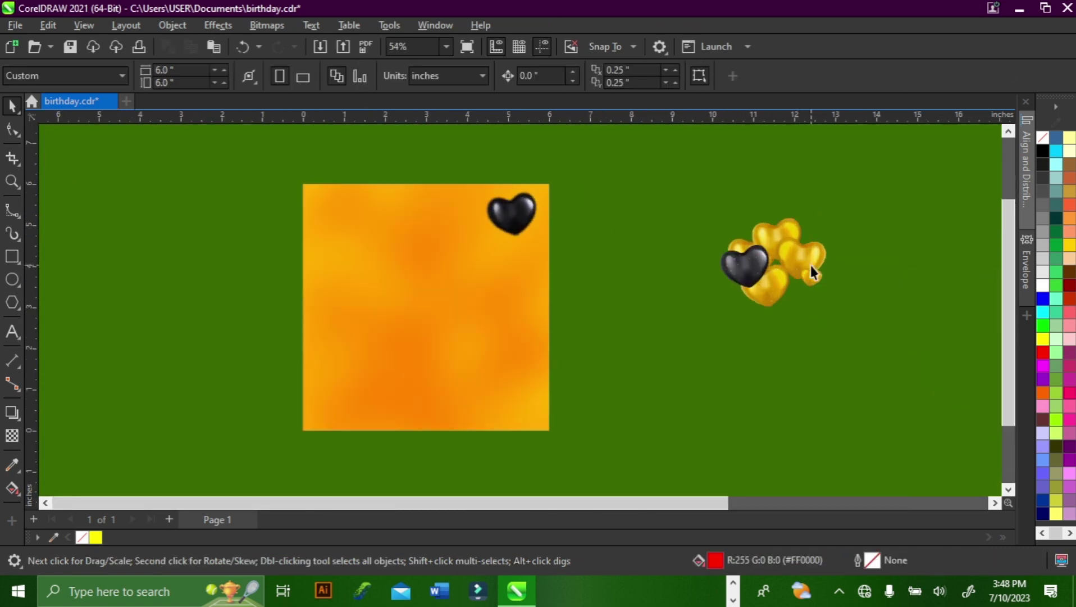
left_click_drag(818, 277, 592, 354)
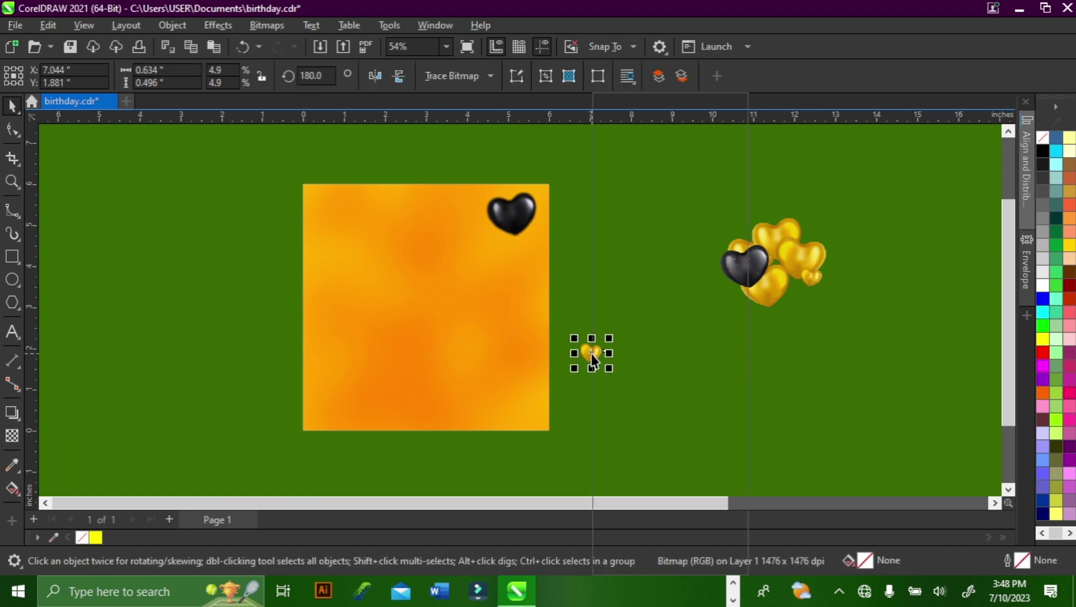
right_click(592, 354)
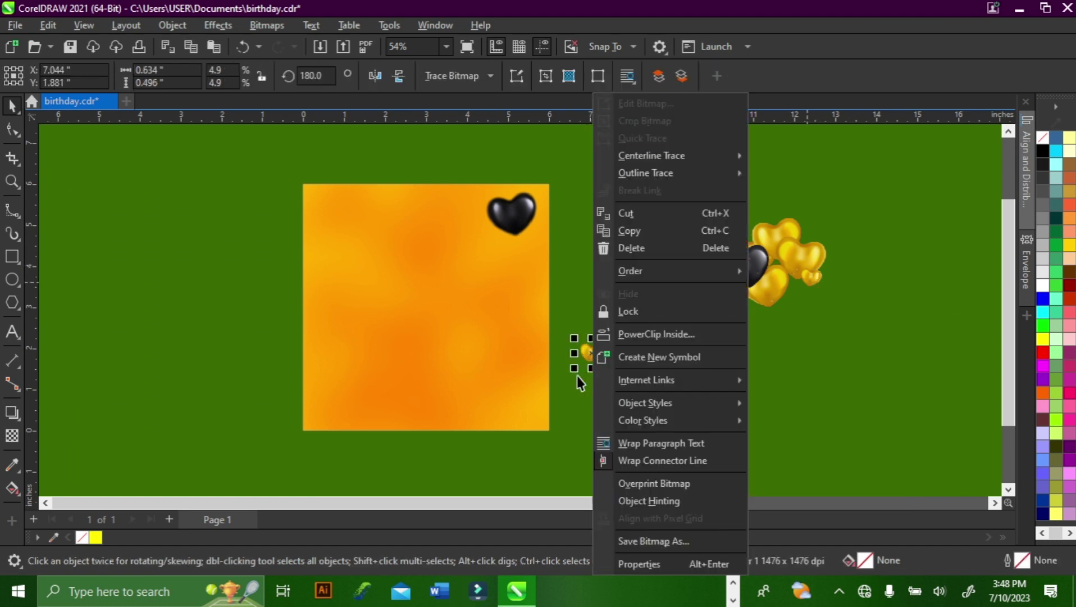
left_click(577, 375)
scroll(607, 369, "up", 1)
key("ctrl+z")
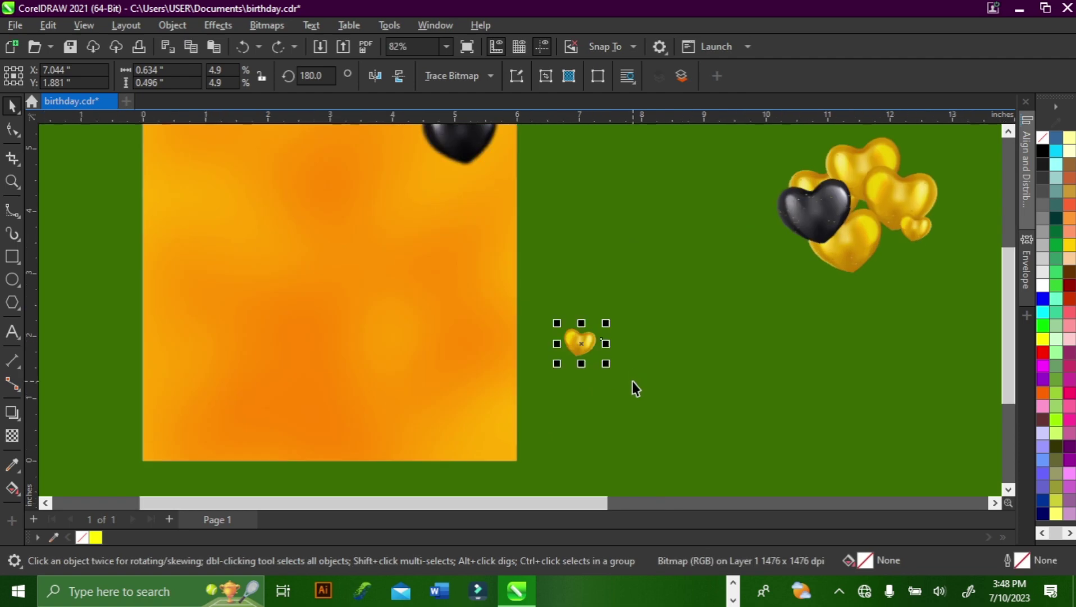
Step: Convert the copied small gold heart to a bitmap and apply a Gaussian Blur with a radius of 2.7 pixels
left_click(266, 25)
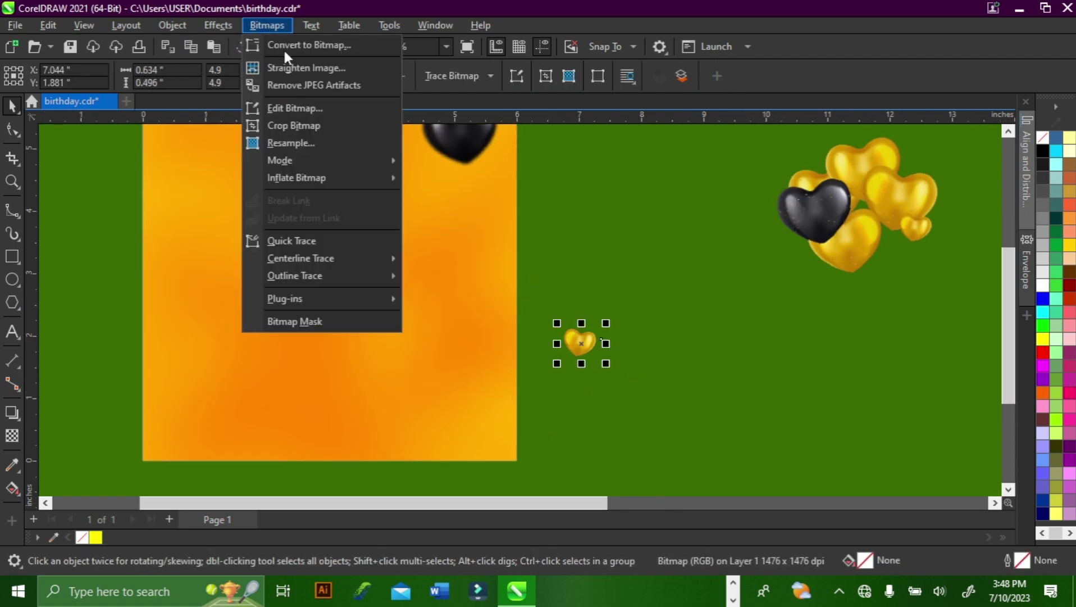
left_click(288, 45)
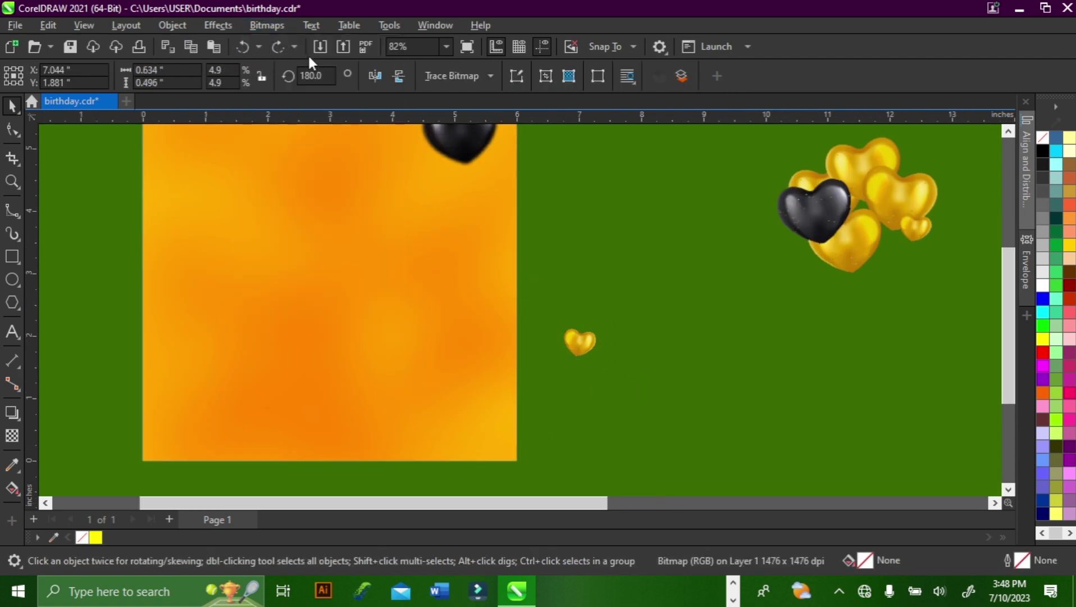
left_click(582, 389)
left_click(217, 25)
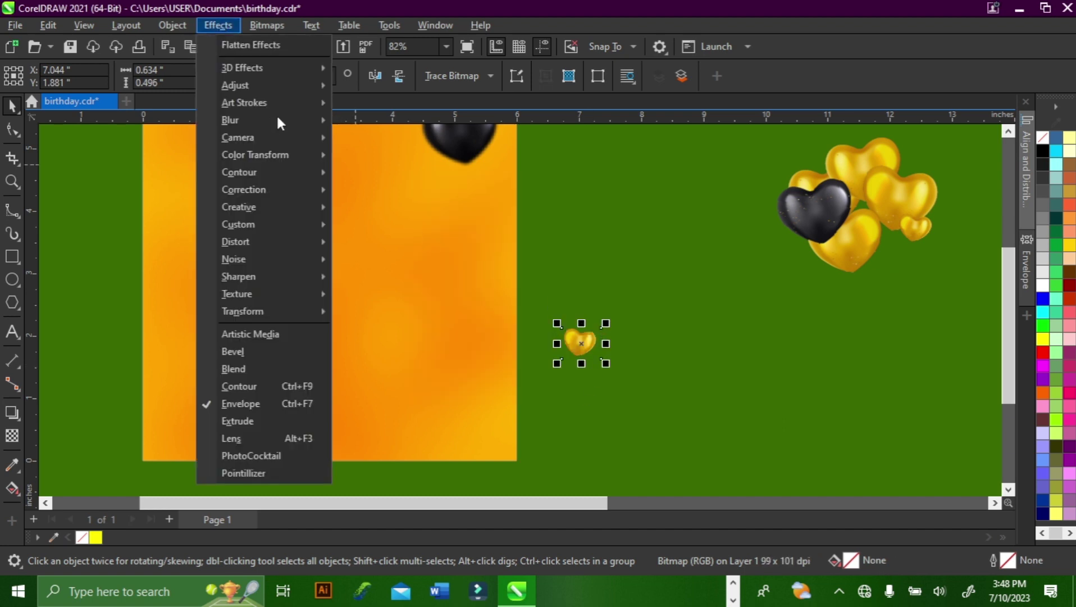
mouse_move(283, 117)
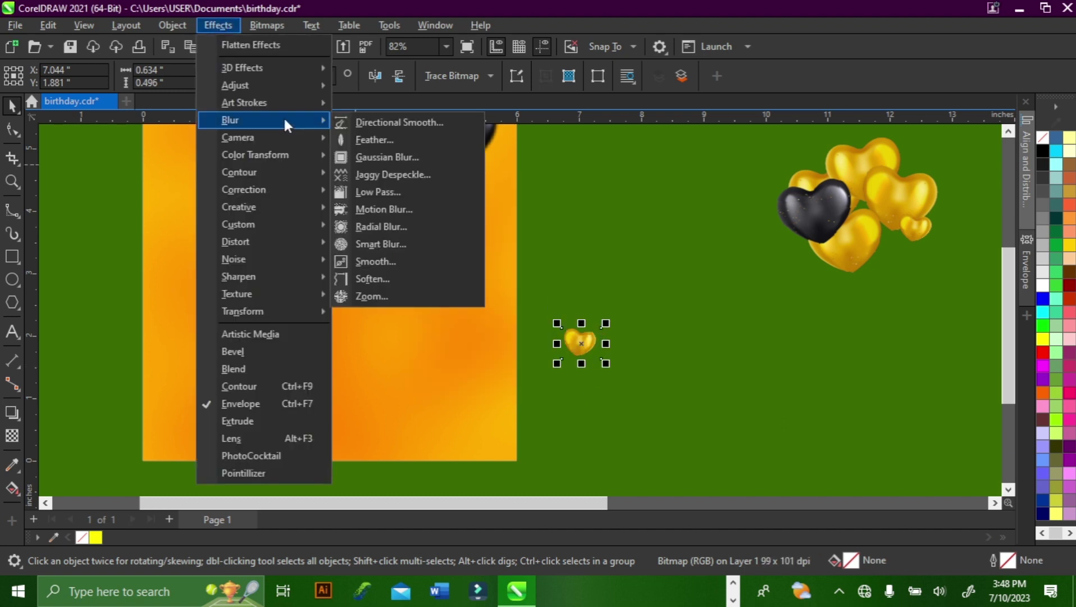
left_click(392, 156)
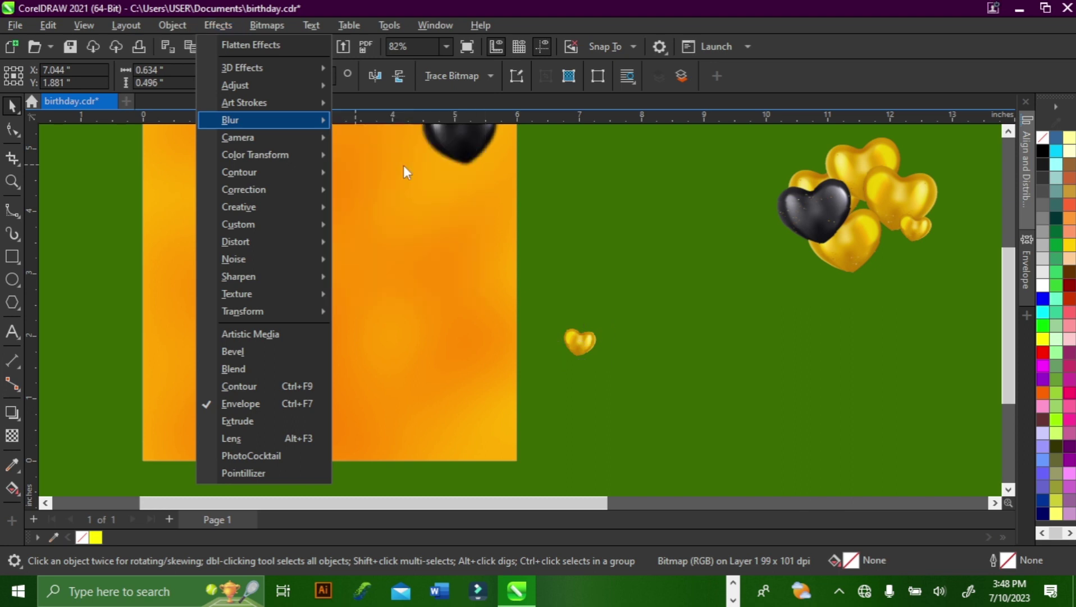
left_click_drag(454, 244, 470, 381)
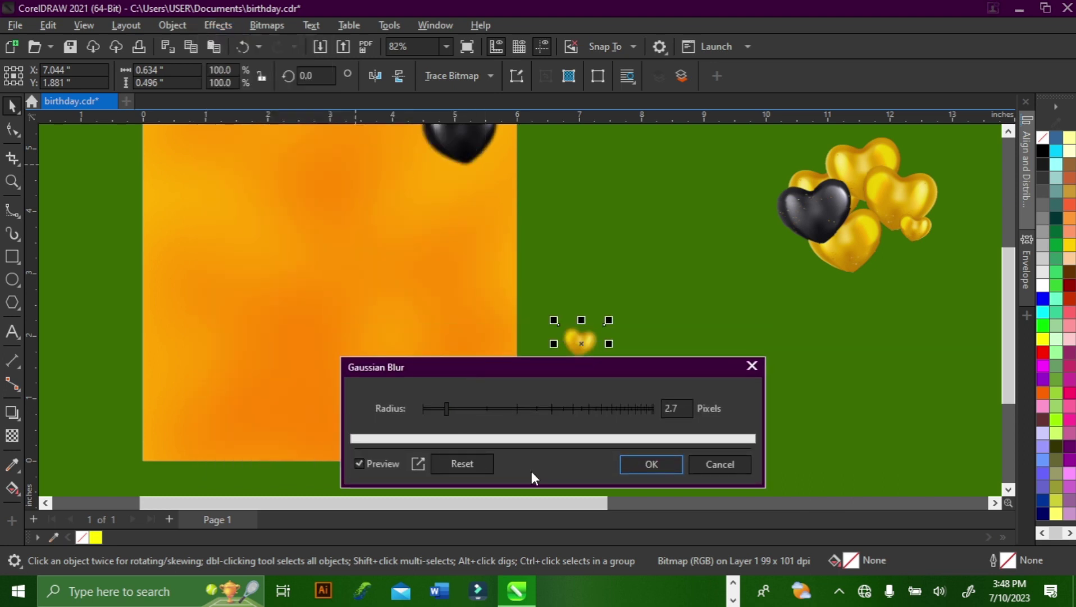
left_click(655, 466)
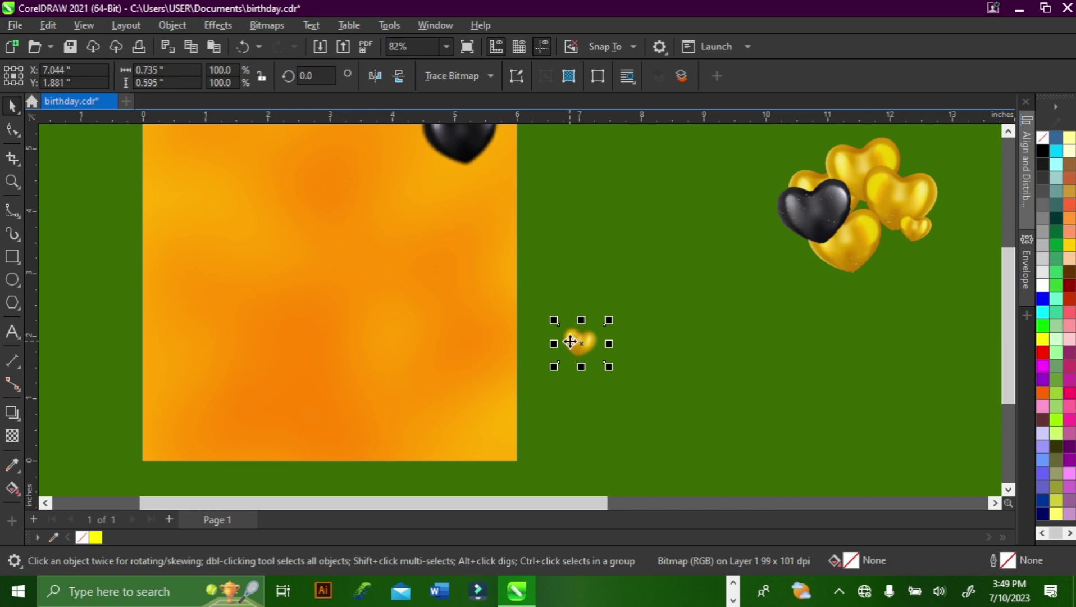
Step: PowerClip the blurred gold heart inside the orange square, near the square's lower left area
left_click_drag(573, 341, 204, 358)
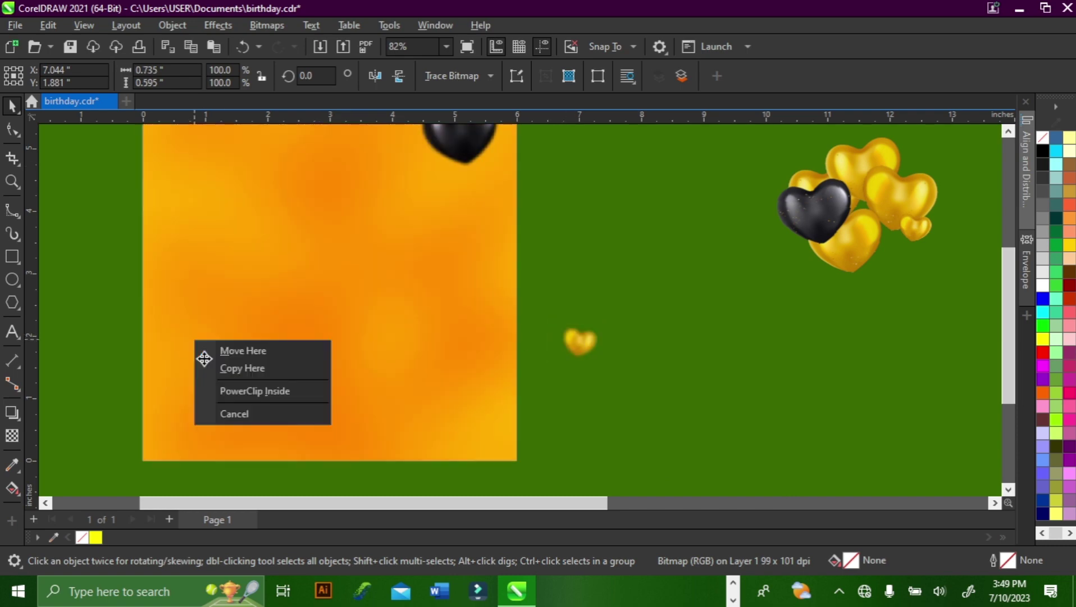
left_click(249, 390)
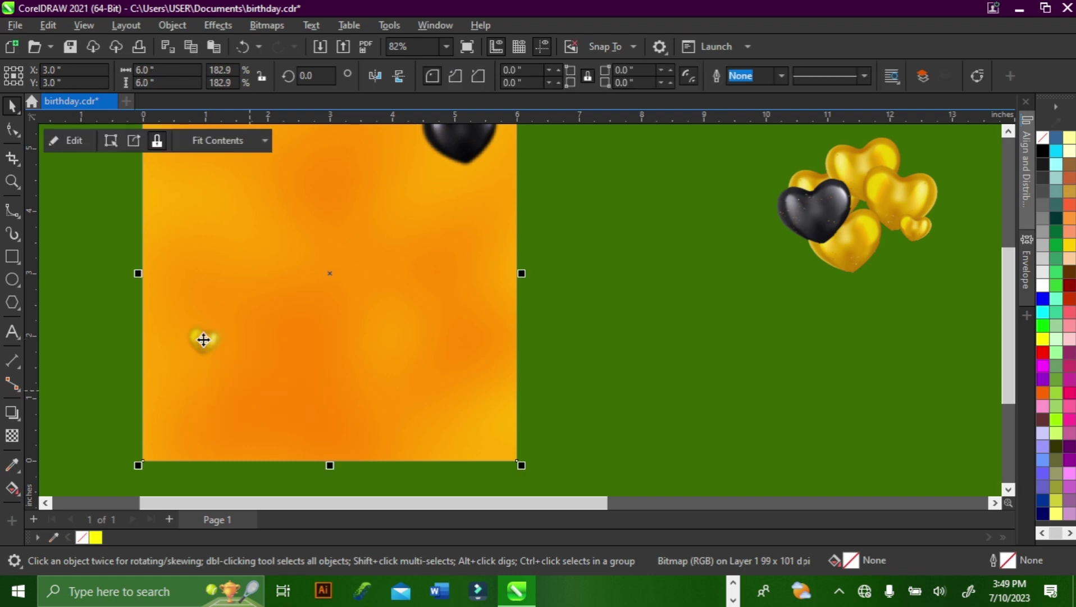
Step: Enlarge the clipped gold heart to about 1.97 × 1.6 inches at the square's left edge and place a flipped copy at its lower right corner
left_click(205, 339)
left_click_drag(234, 365, 496, 427)
right_click(495, 427)
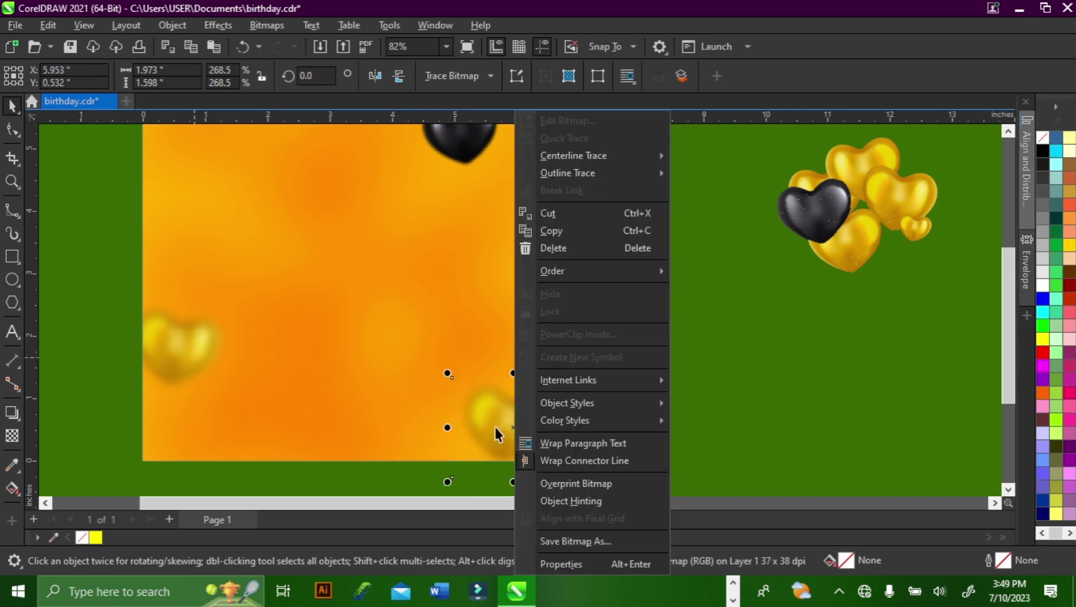
scroll(491, 420, "up", 2)
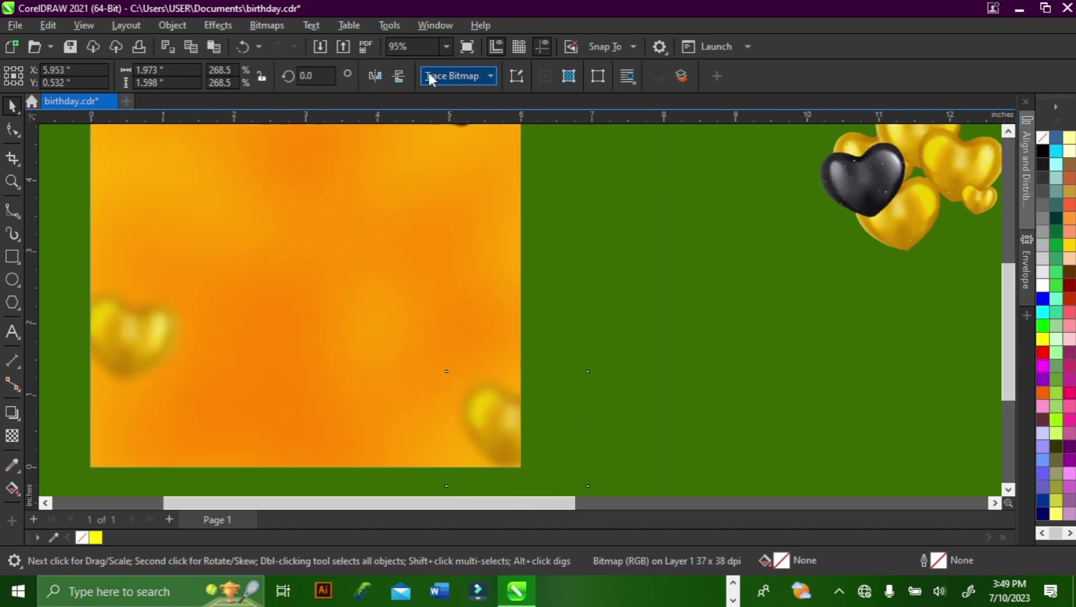
scroll(596, 359, "down", 5)
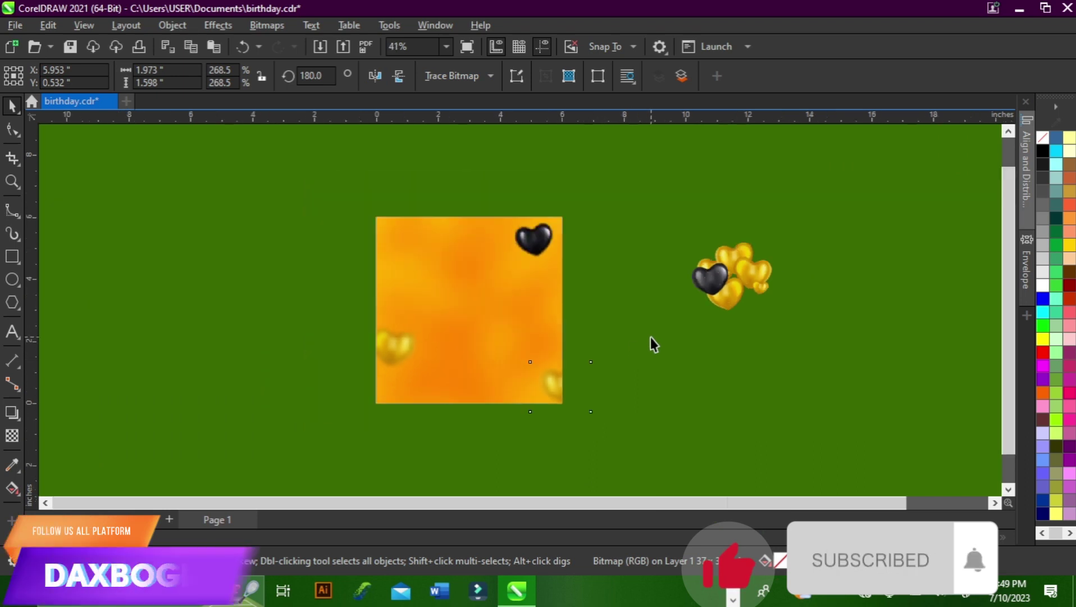
left_click(567, 298)
scroll(646, 298, "down", 1)
scroll(745, 314, "up", 1)
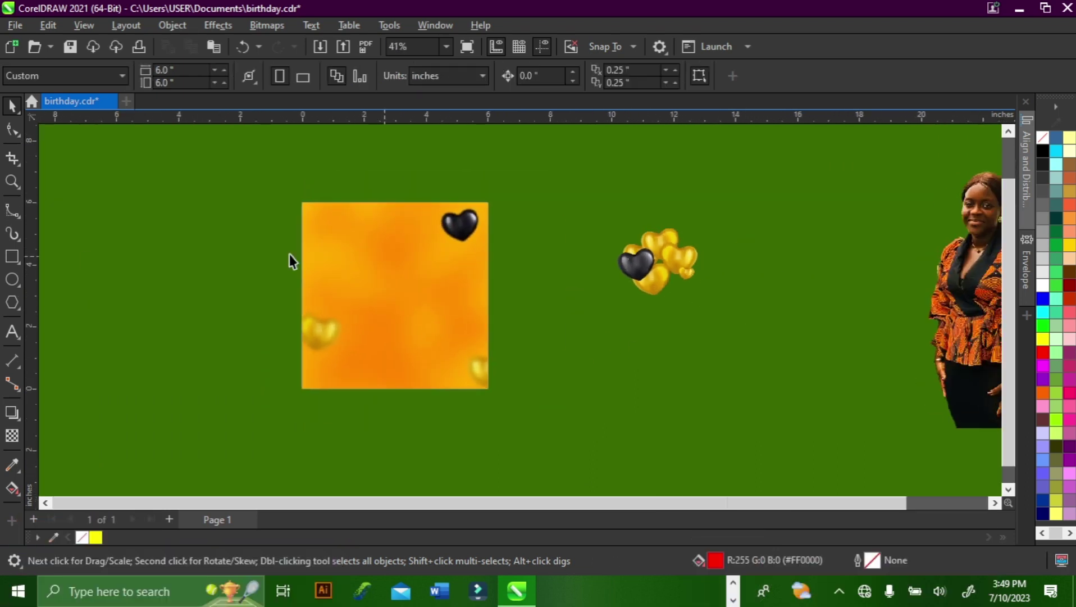
Step: Draw a circle about 4.33 inches in diameter below the heart cluster and add a concentric copy scaled to about 3.35 inches
left_click(18, 281)
left_click(94, 284)
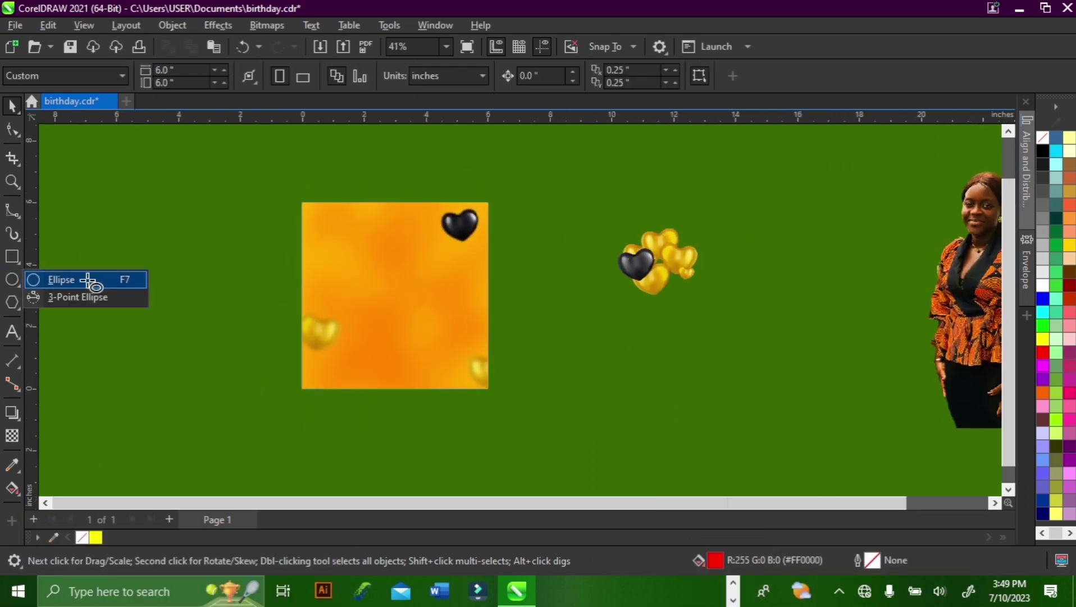
left_click_drag(664, 345, 703, 412)
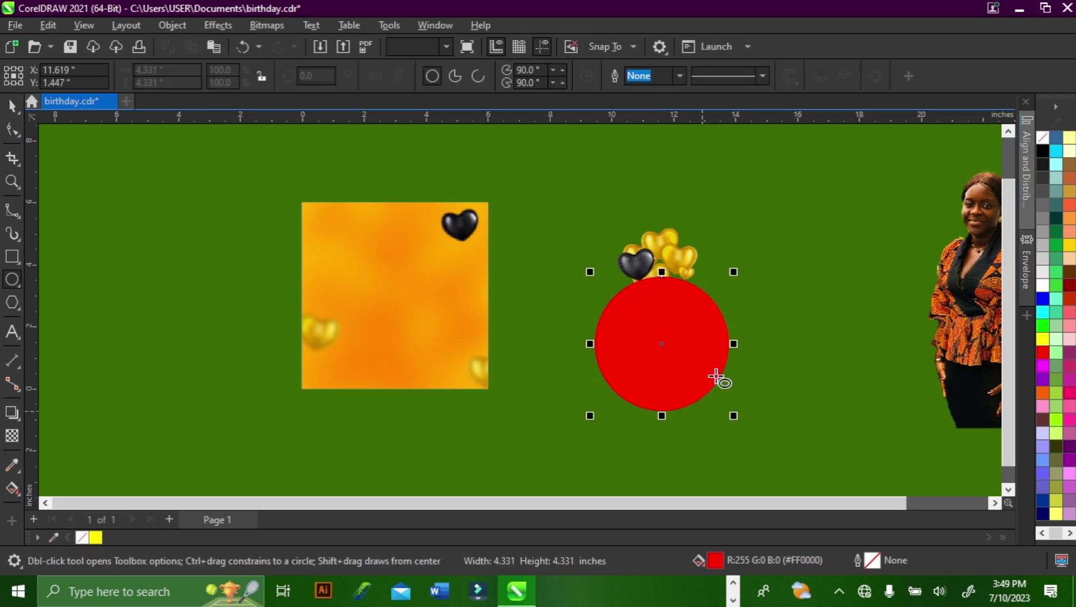
scroll(743, 307, "up", 3)
key("space")
left_click_drag(727, 252, 714, 279)
Step: Trim the larger circle with the smaller one to form a ring, and move the small circle out to the ring's left
left_click(644, 266, "shift")
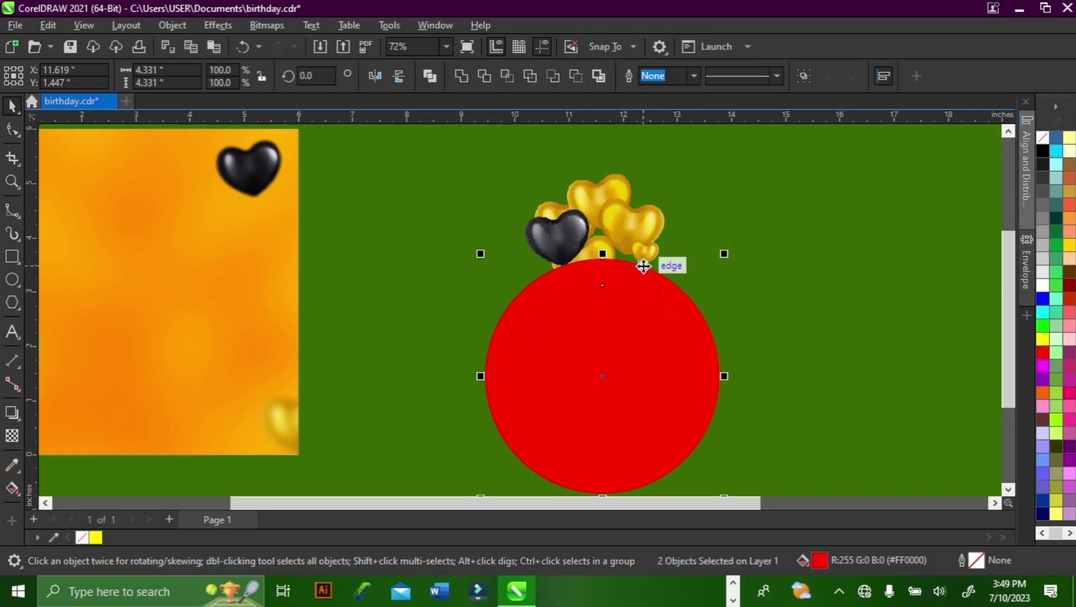
left_click(506, 75)
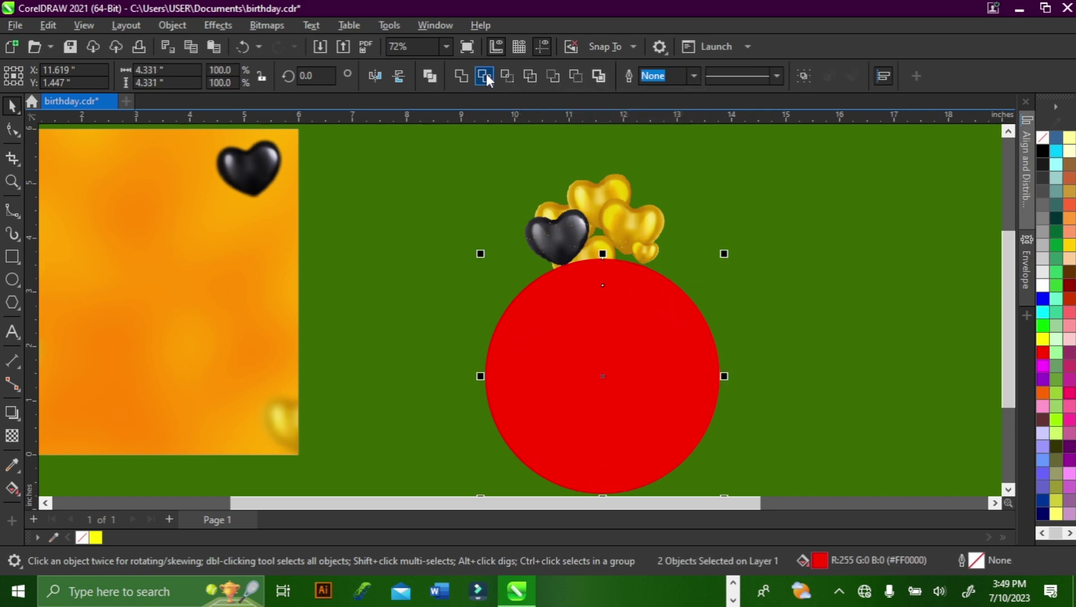
left_click(901, 243)
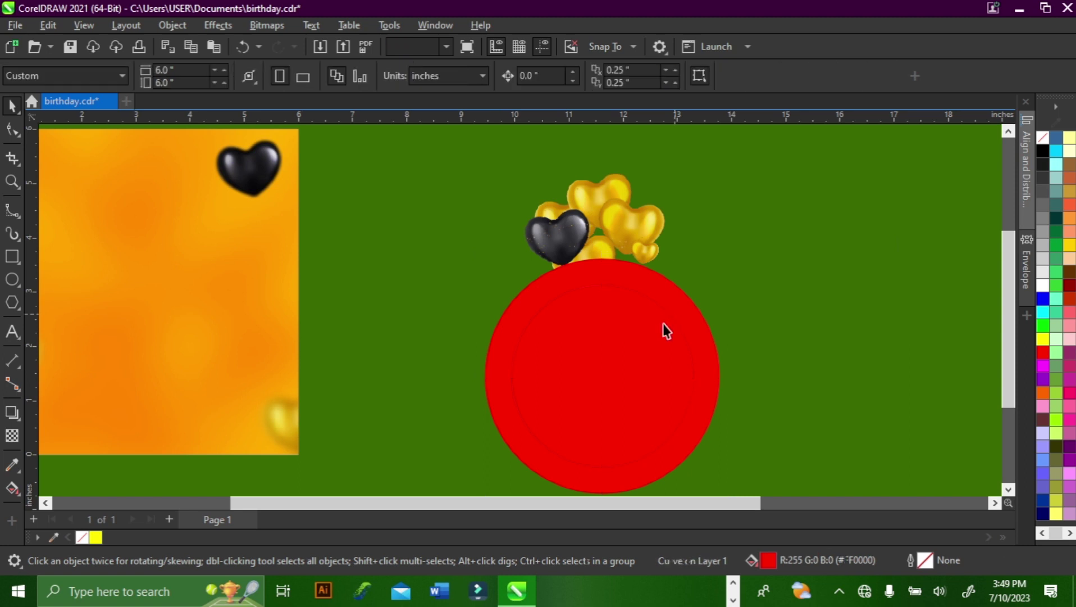
left_click(512, 347)
left_click_drag(512, 347, 385, 358)
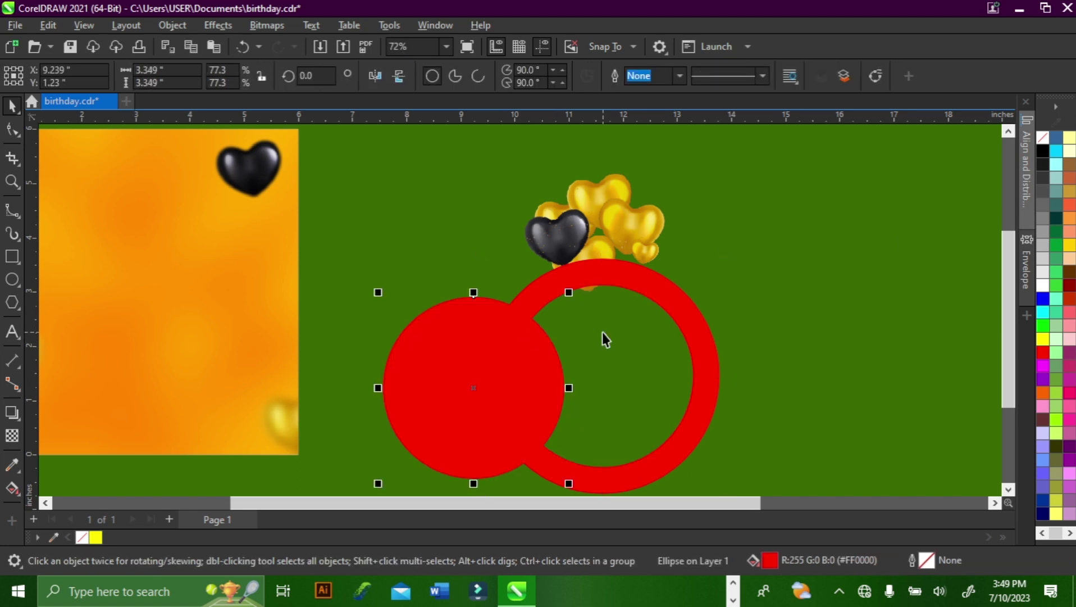
Step: Delete the small red circle and fill the ring with yellow
key("Delete")
left_click(672, 295)
left_click(1043, 339)
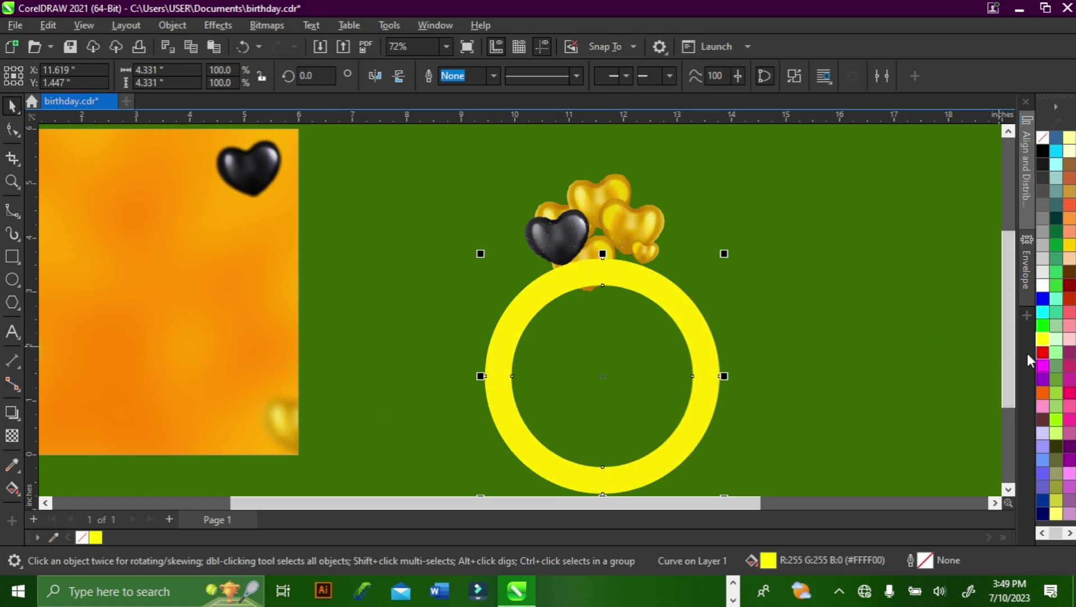
Step: Try adding a red tint to the orange background square, and undo it
scroll(516, 291, "down", 1)
left_click(289, 290)
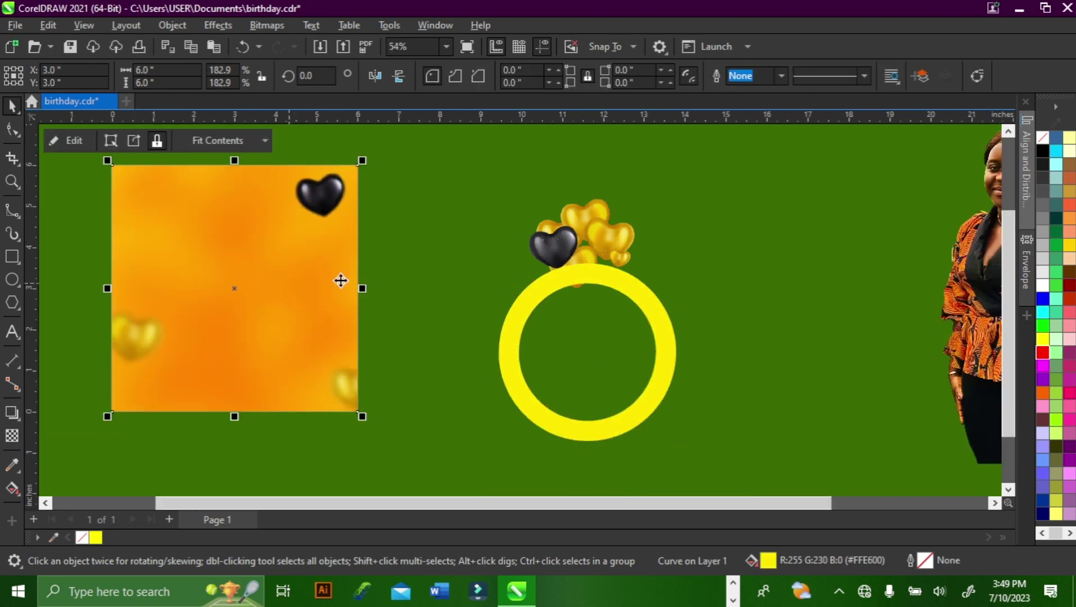
left_click(1043, 353)
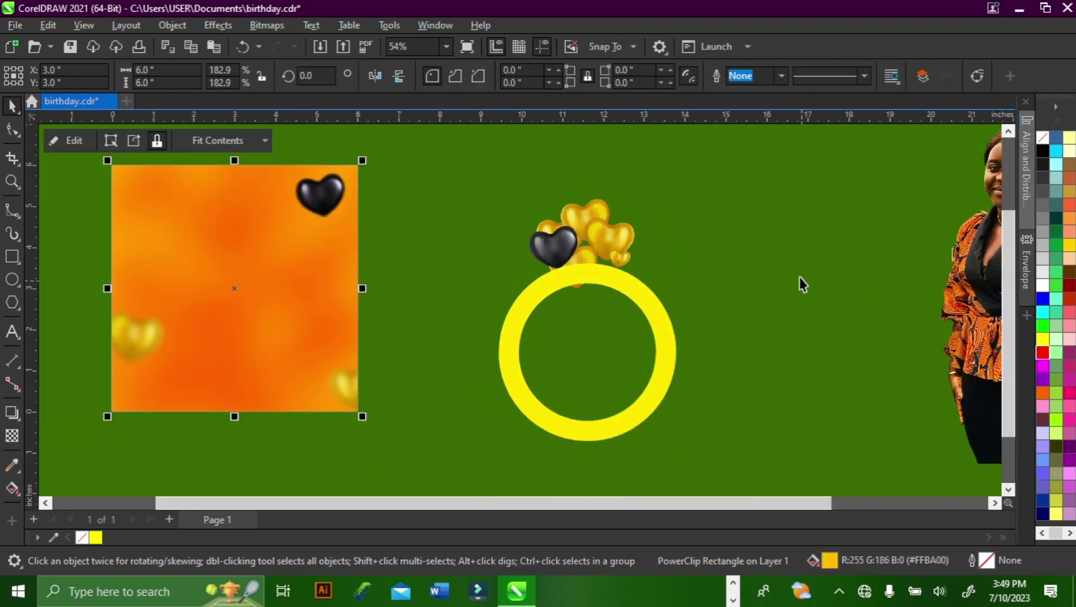
key("ctrl+z")
Step: Move the ring away from the heart cluster to just beside the orange square's right edge
scroll(819, 262, "down", 3)
left_click(809, 268)
scroll(644, 323, "up", 1)
left_click_drag(602, 317, 516, 333)
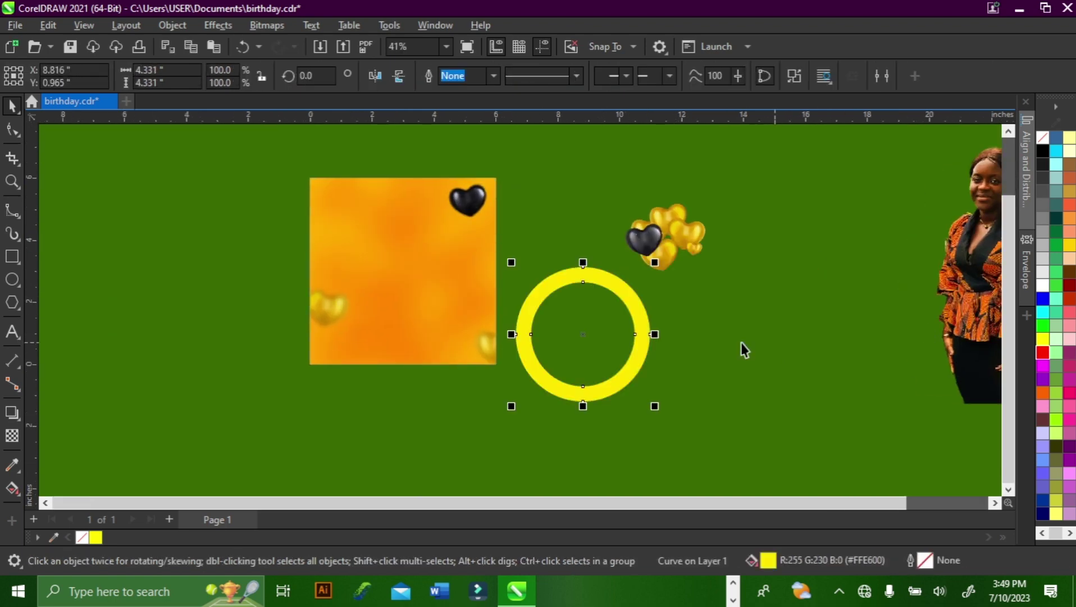
Step: Apply a vertical fountain fill to the ring from yellow at its top to red below it, shifting the midpoint downward to keep it mostly yellow-orange
key("g")
left_click_drag(587, 268, 578, 506)
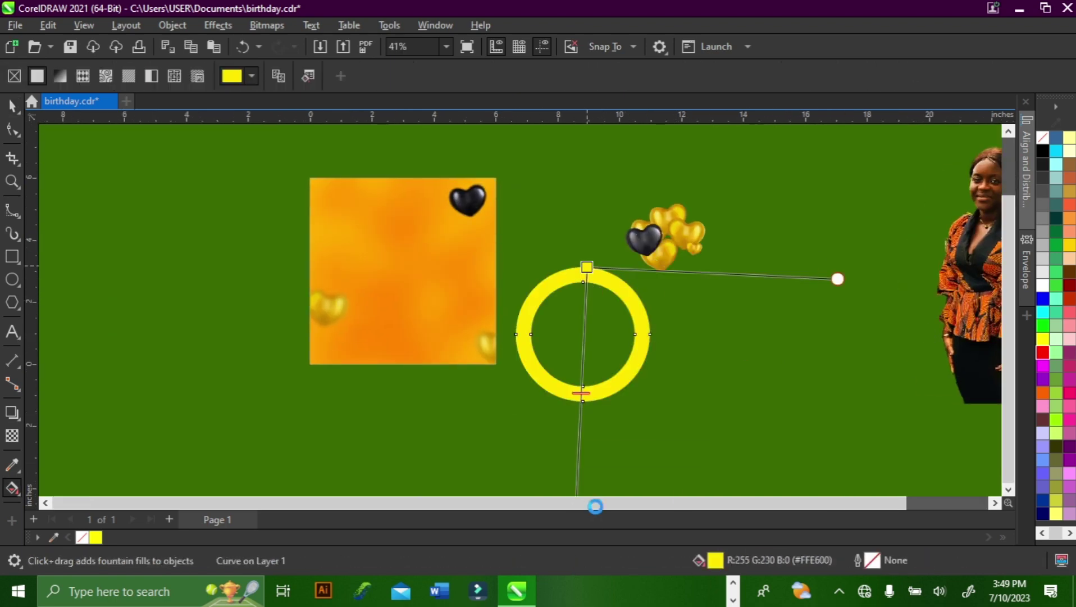
left_click(1042, 352)
left_click_drag(582, 392, 578, 460)
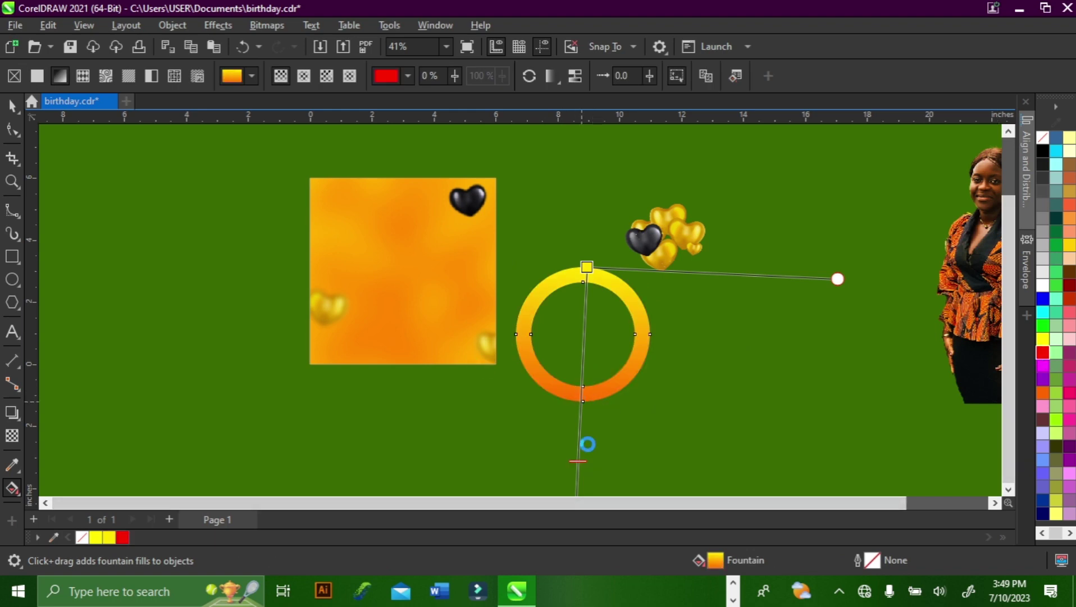
left_click_drag(586, 267, 571, 309)
key("space")
key("space")
scroll(643, 303, "up", 1)
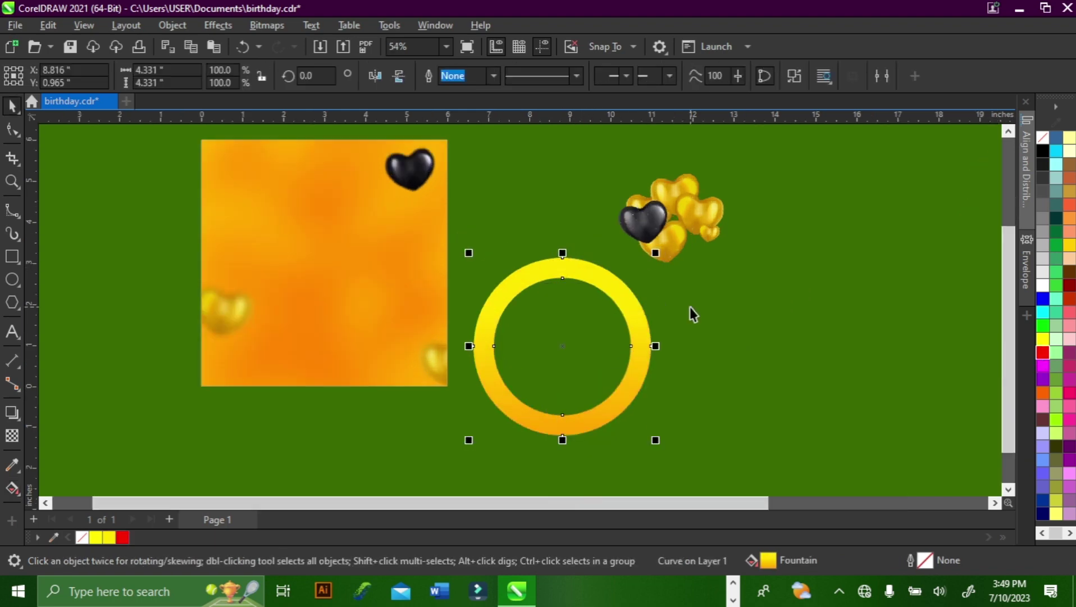
left_click(689, 307)
Step: Add an artistic text line reading HAPPY BIRTHDAY to the right of the ring and copy its wording
left_click(11, 332)
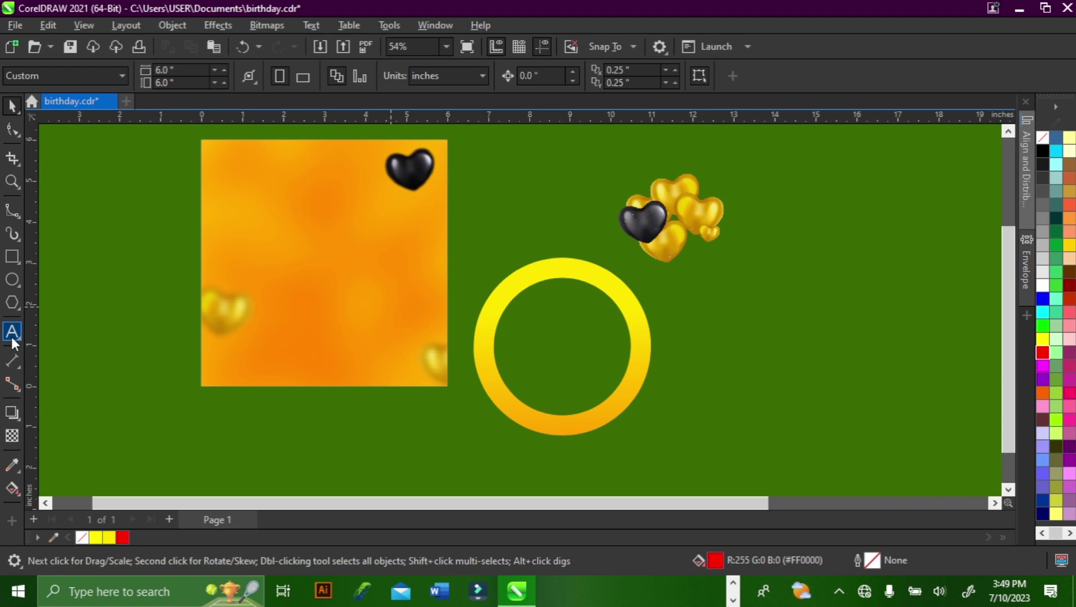
left_click(720, 311)
type("HAPPY BIRTHDAY")
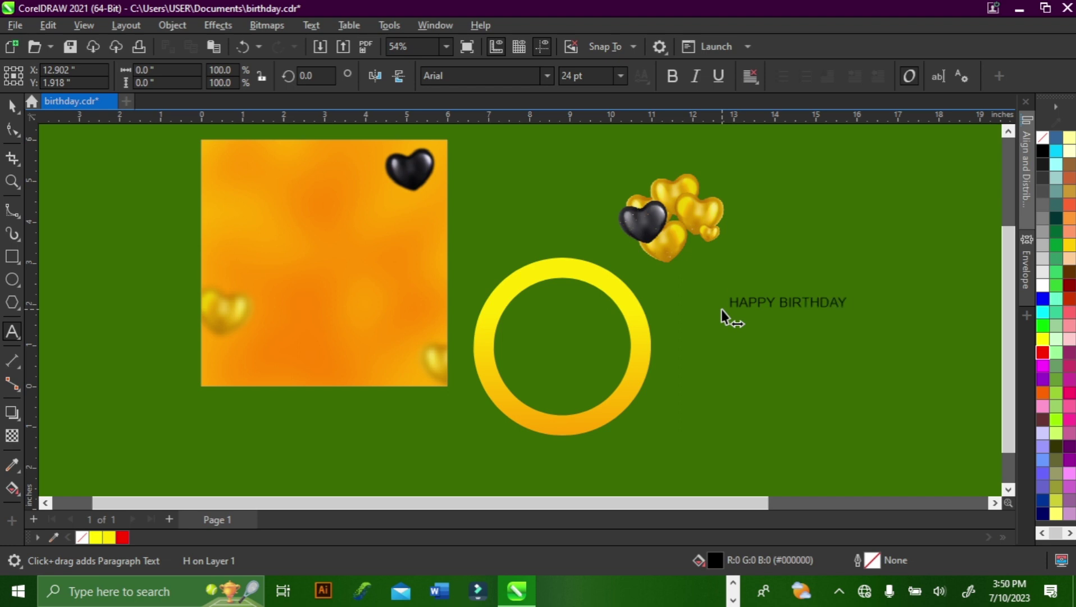
key("ctrl+a")
key("ctrl+c")
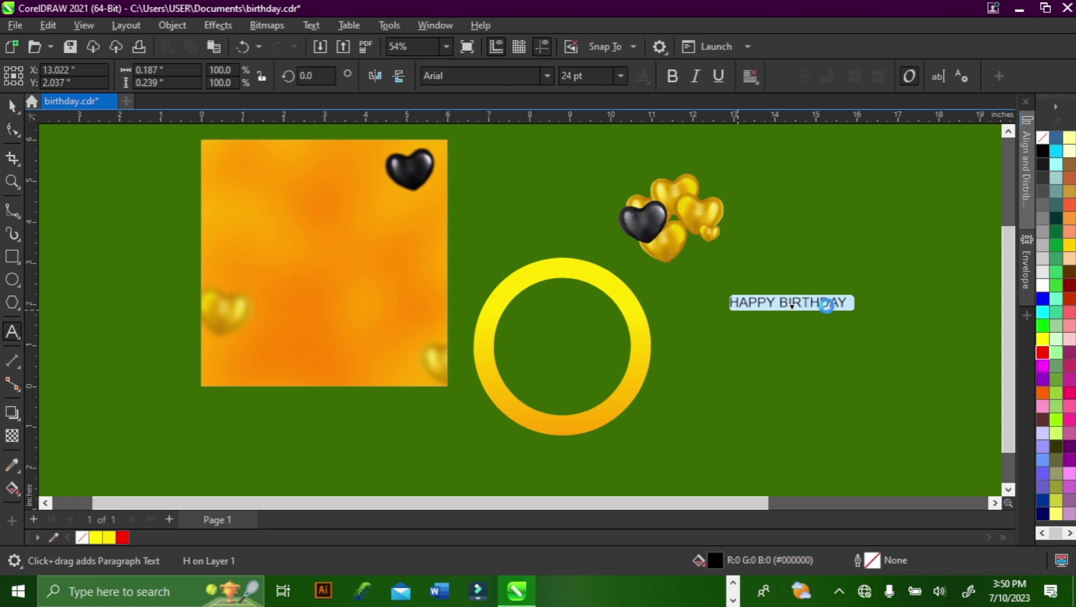
key("ctrl+space")
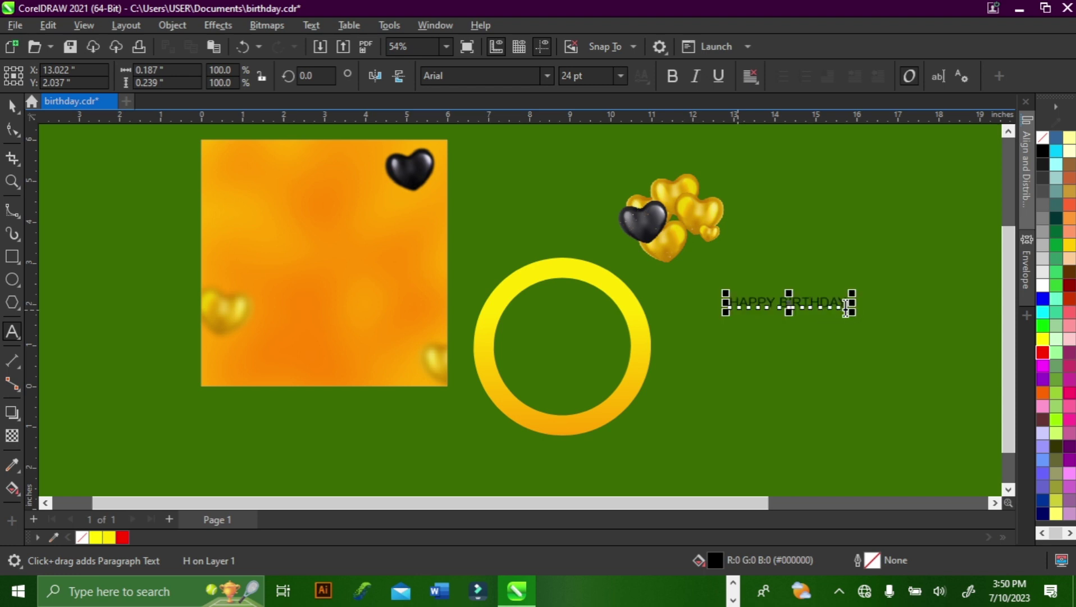
Step: Extend the text line with three more copies of HAPPY BIRTHDAY, separated by hyphens
double_click(847, 307)
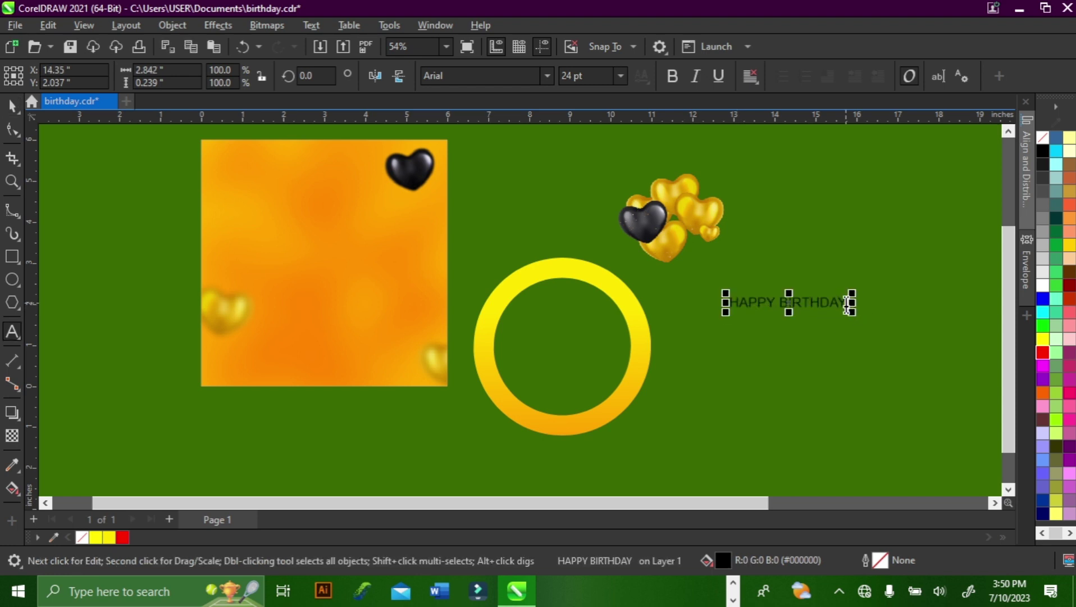
type("-")
key("ctrl+v")
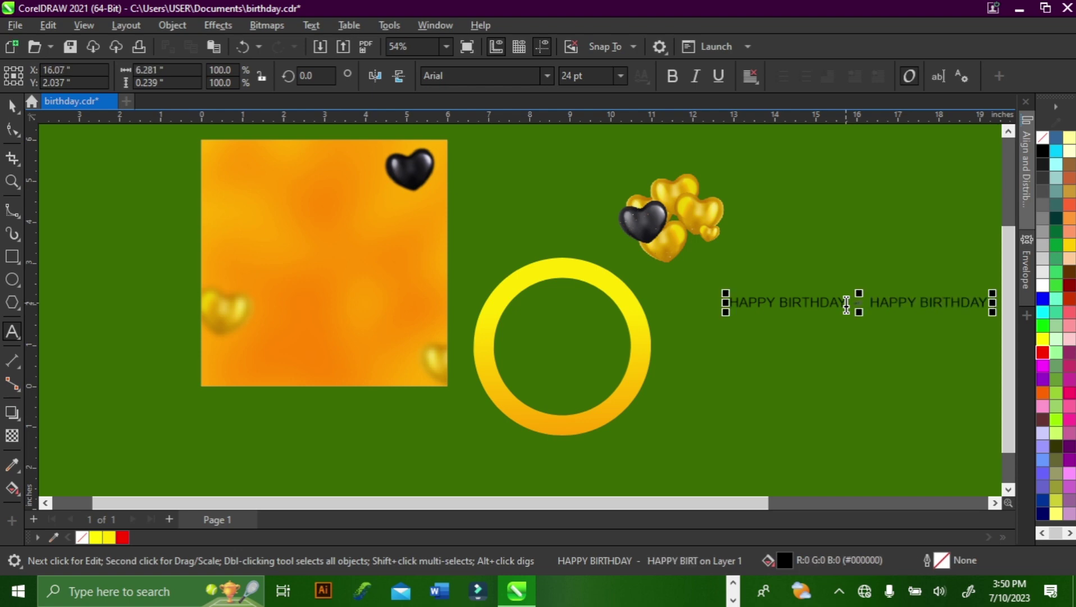
type("-")
type(" -")
key("ctrl+v")
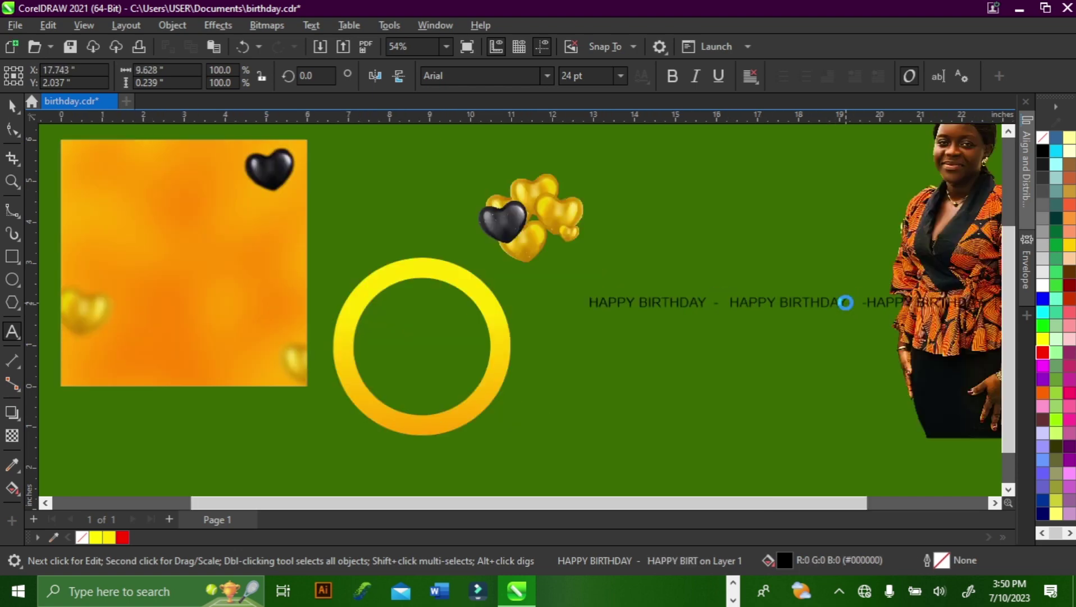
type("-")
key("ctrl+v")
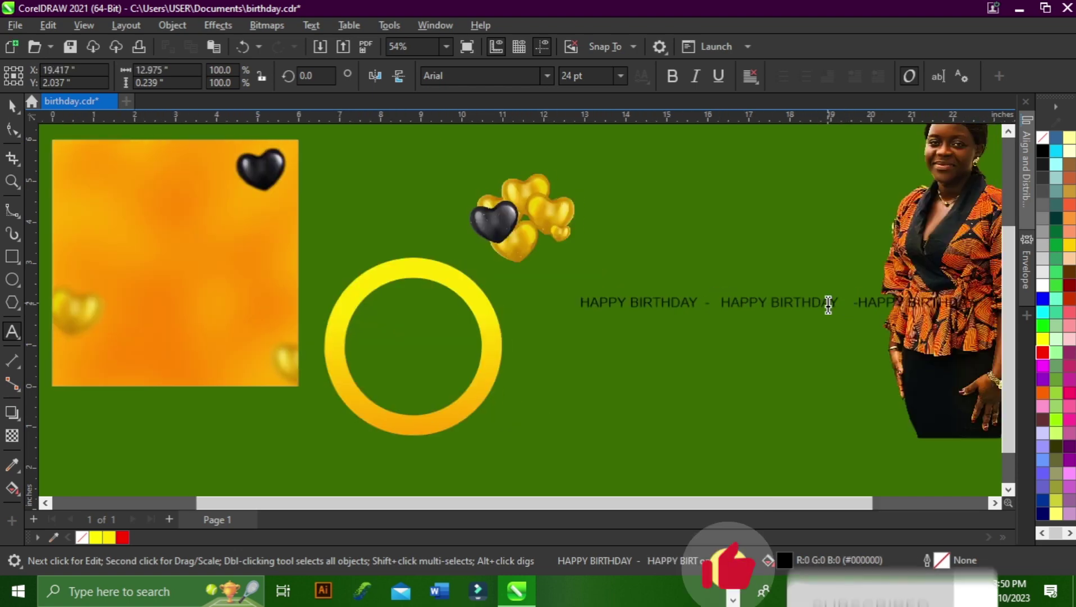
Step: Set the repeated greeting in bold Futura Md BT and scale it to about 17 pt, with its start over the ring's right side
key("ctrl+space")
left_click(547, 77)
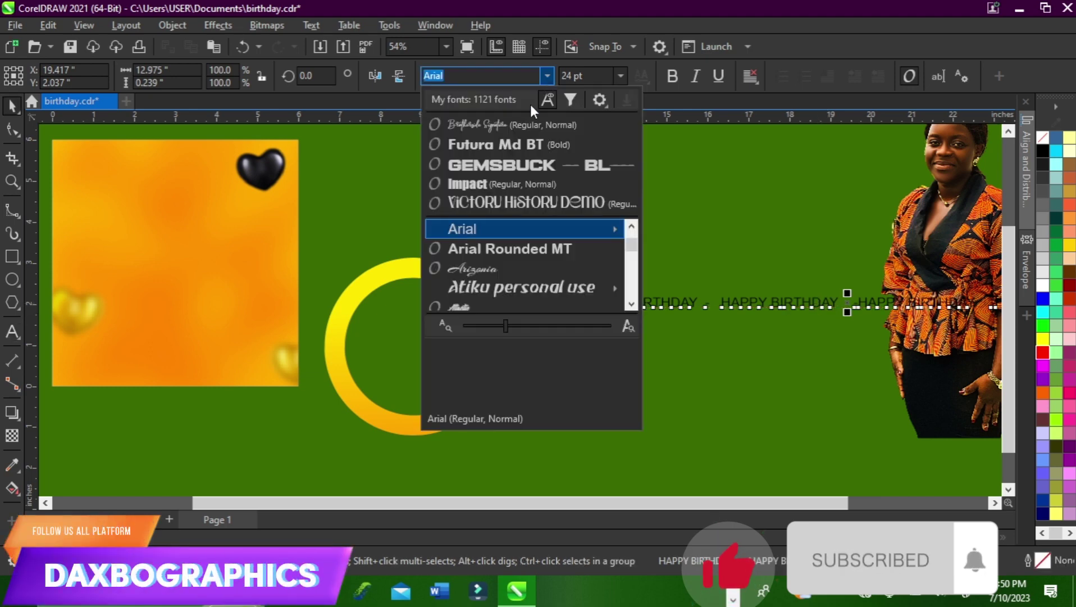
key("Escape")
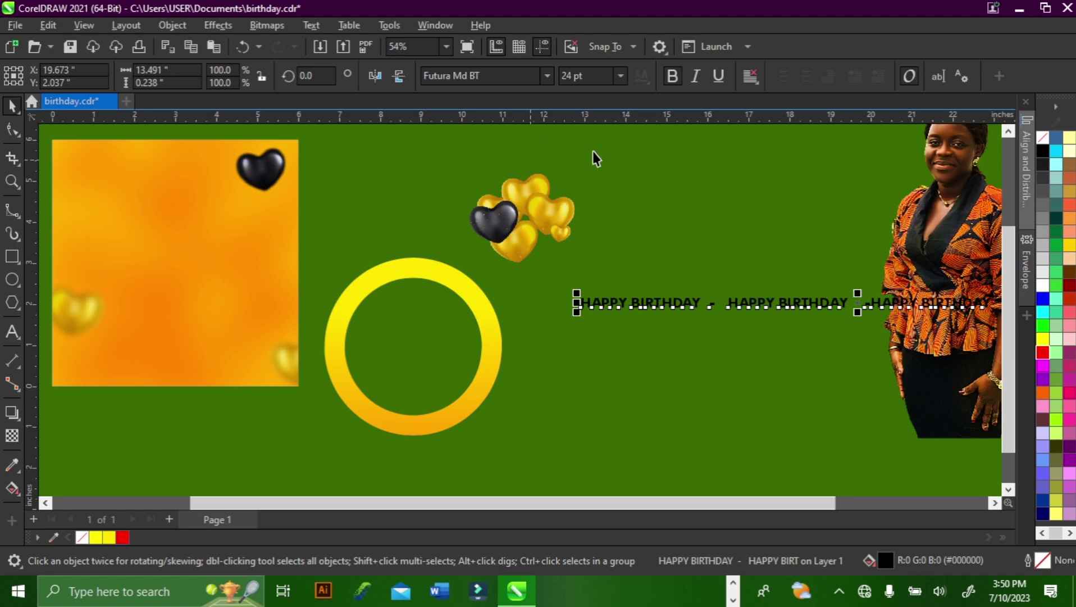
left_click(621, 76)
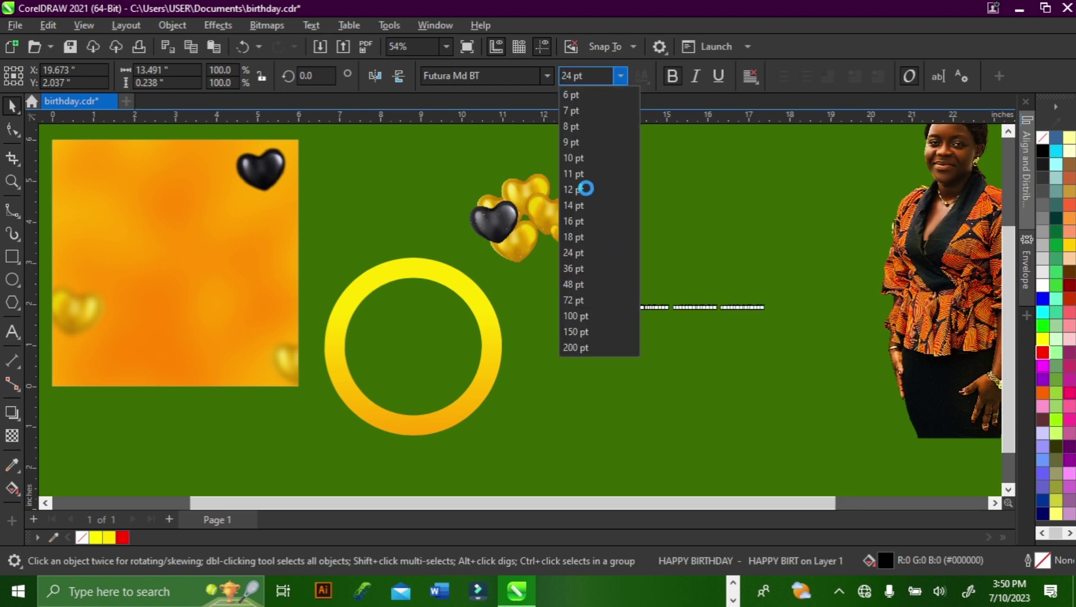
left_click(571, 126)
left_click_drag(522, 322, 453, 344)
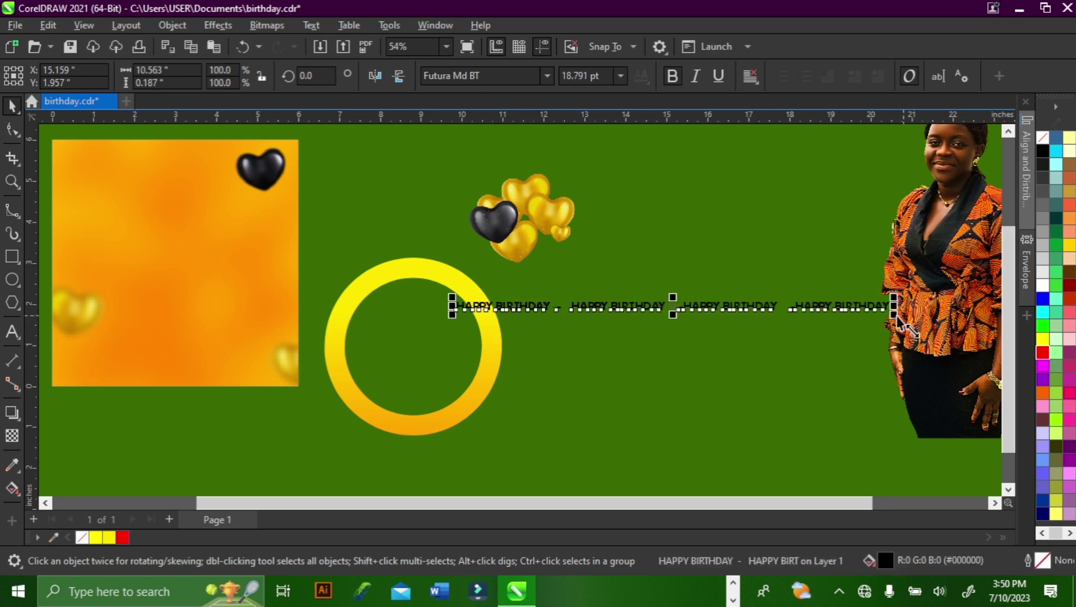
left_click_drag(893, 305, 853, 308)
scroll(552, 317, "up", 1)
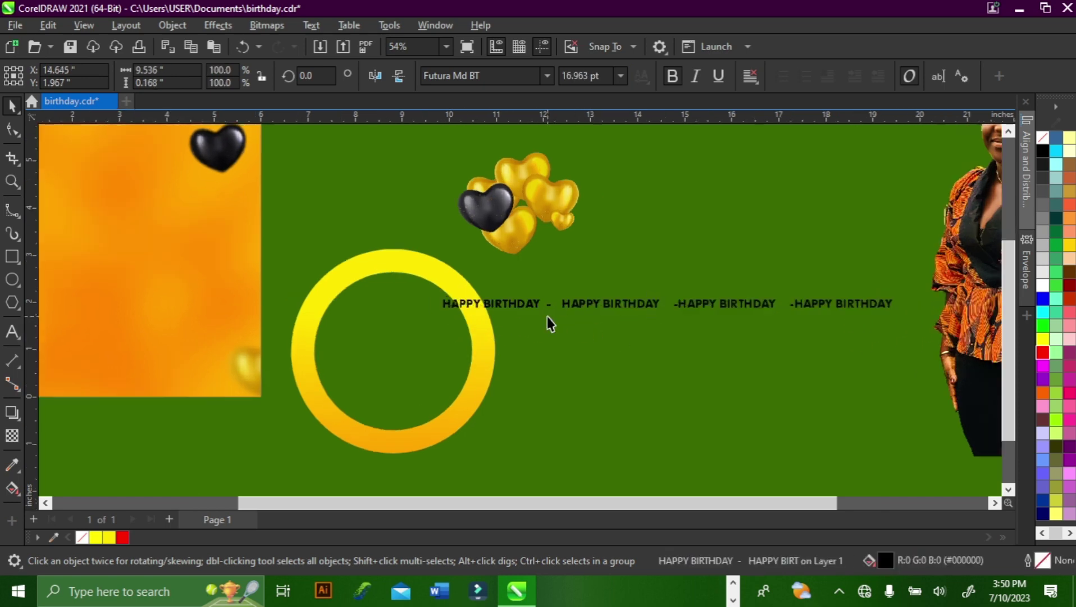
Step: Fit the repeated greeting to the ring's circular path, inside the band at a distance of -0.375 inch
left_click(310, 27)
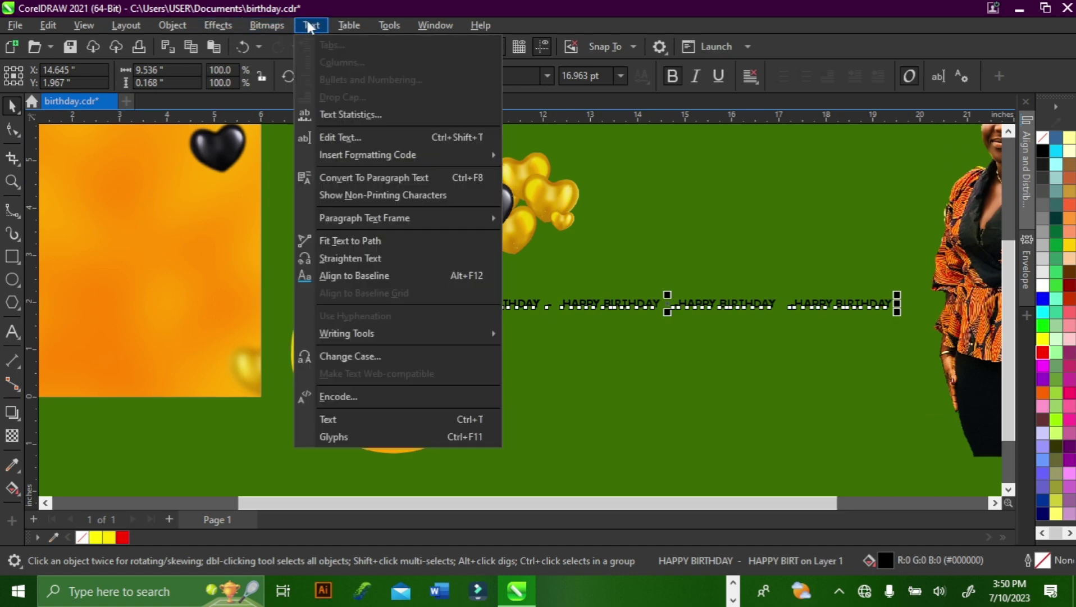
left_click(377, 242)
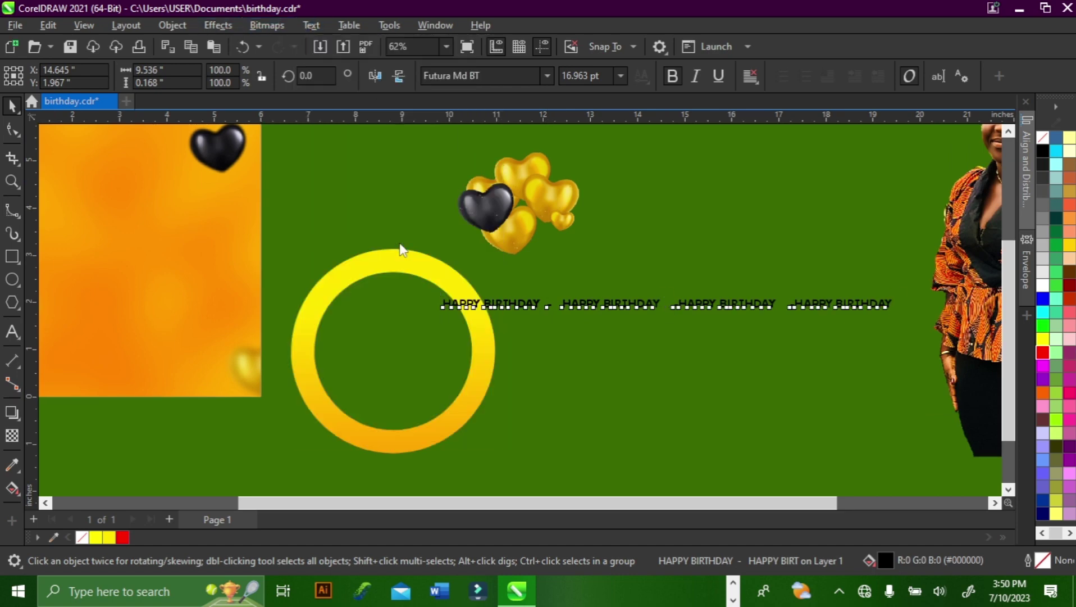
left_click(374, 271)
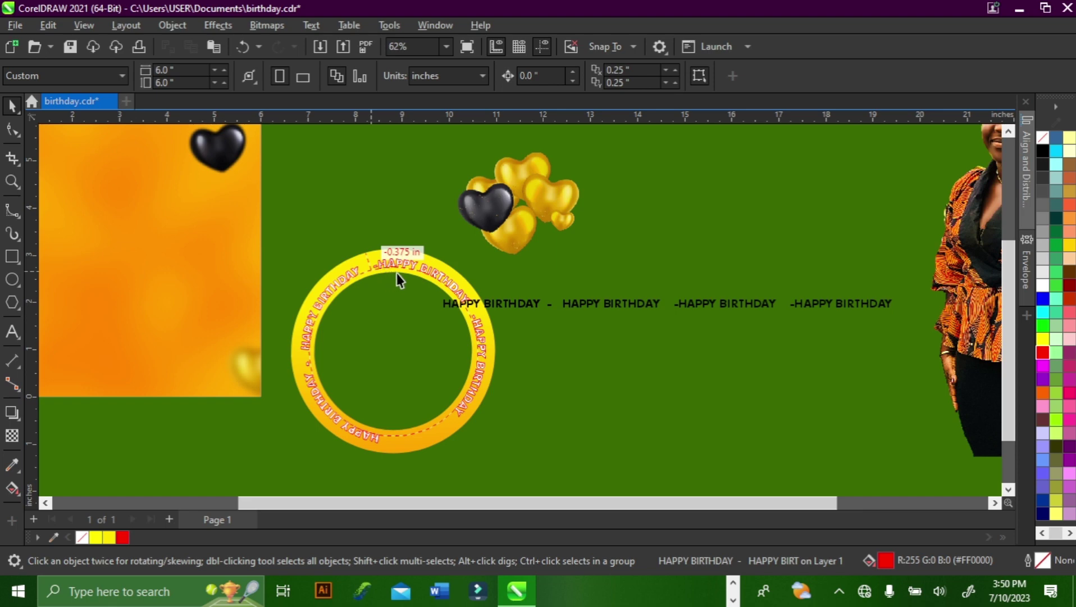
left_click(397, 274)
scroll(397, 273, "up", 1)
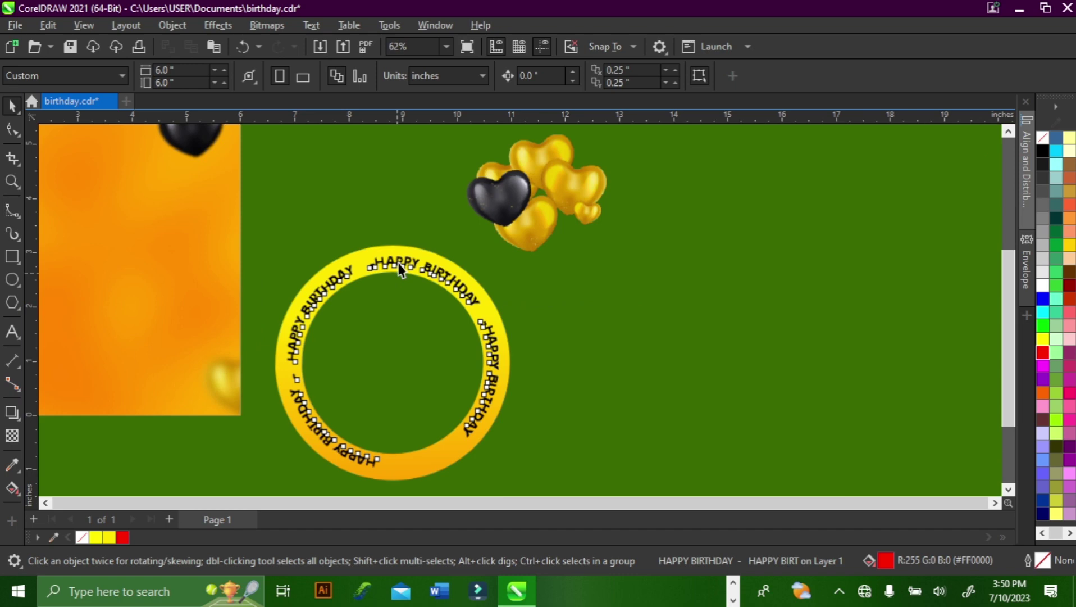
scroll(399, 269, "up", 1)
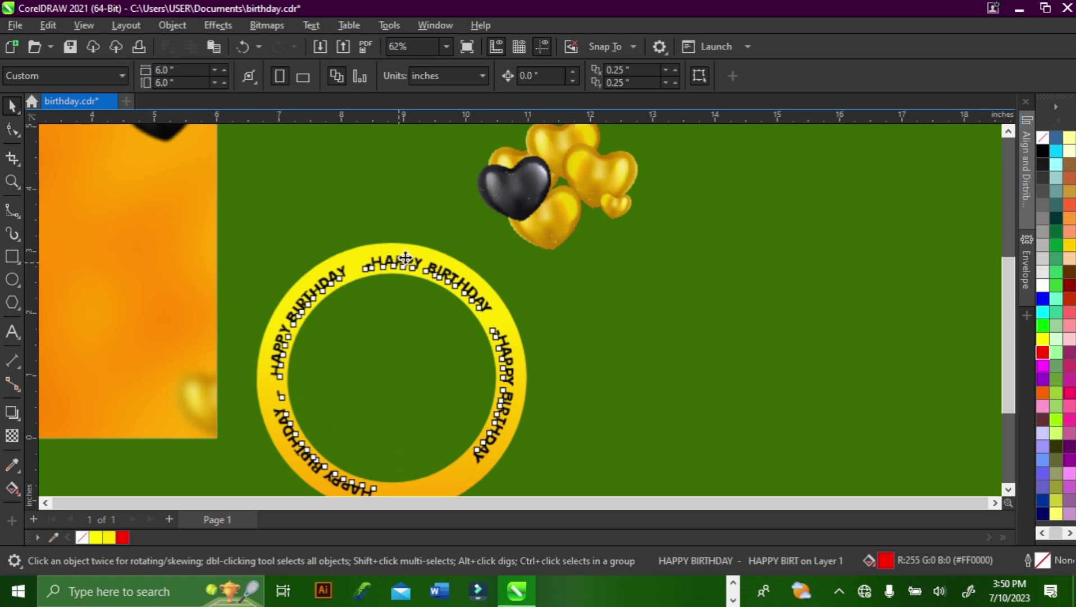
scroll(415, 242, "up", 1)
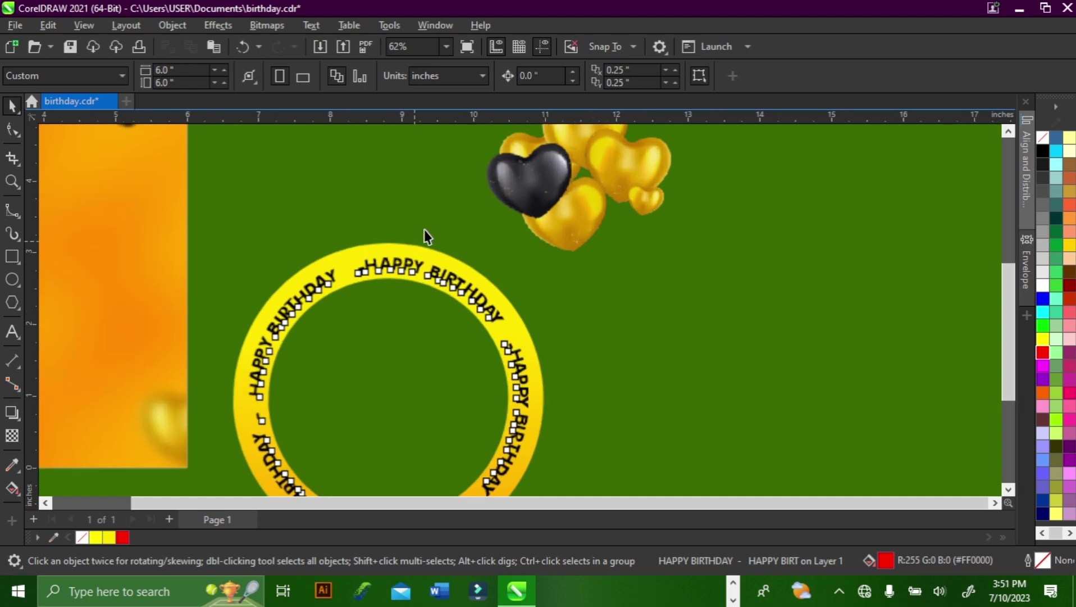
scroll(427, 236, "down", 1)
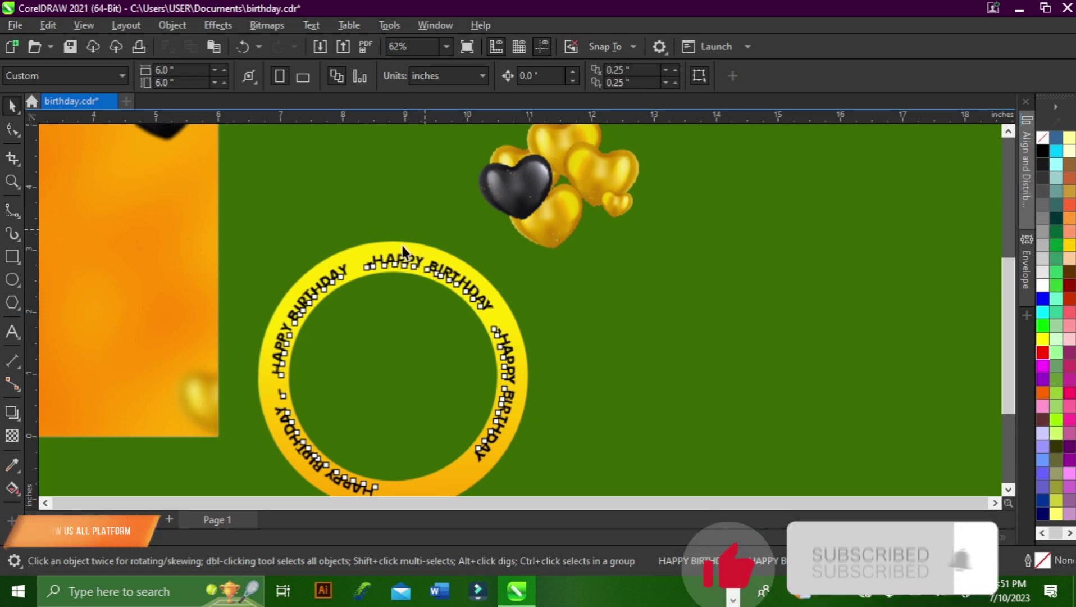
scroll(403, 251, "down", 1)
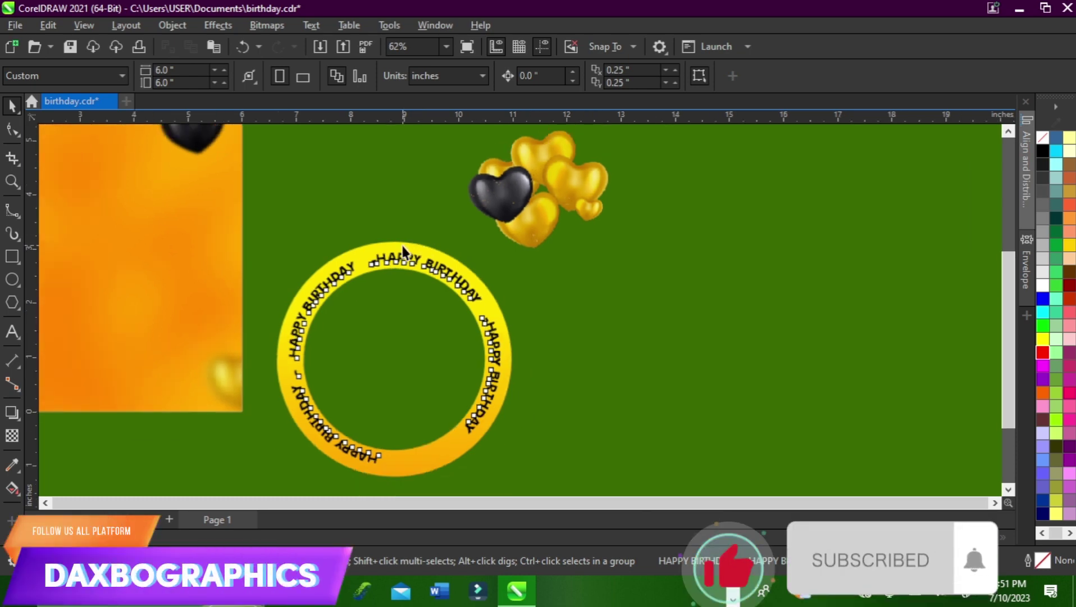
Step: Scale the curved greeting on the ring down to about 13.1 pt
left_click(391, 337)
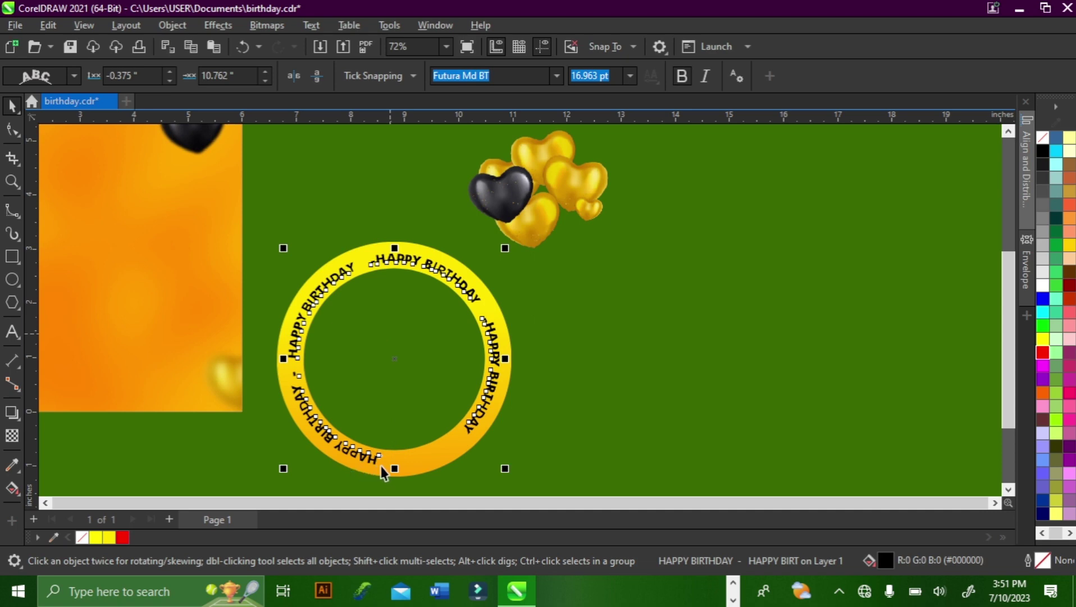
left_click_drag(394, 469, 394, 470)
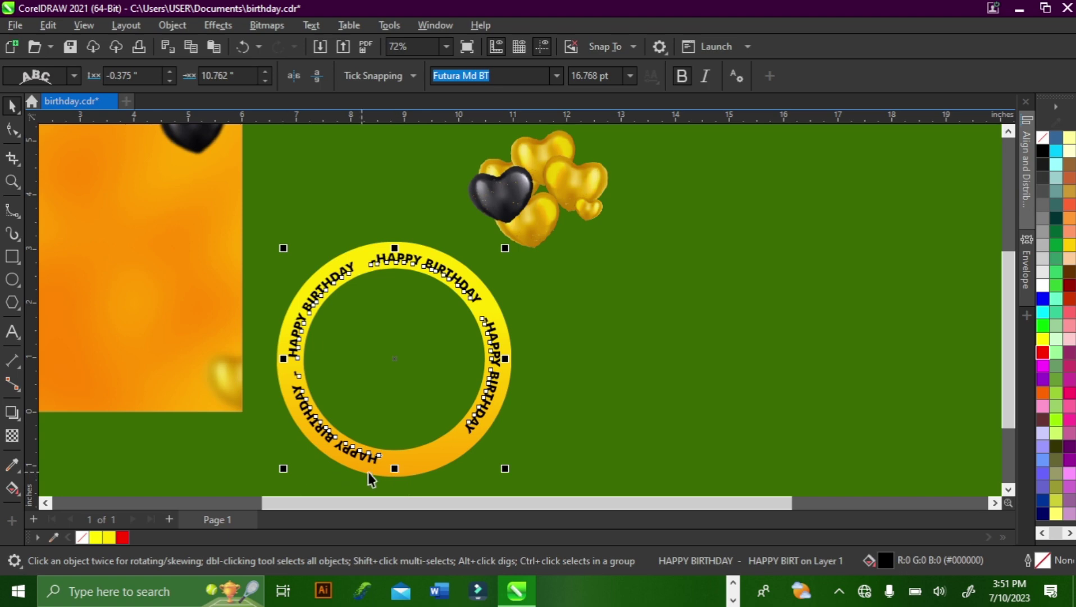
left_click_drag(505, 468, 457, 460)
scroll(399, 396, "up", 2)
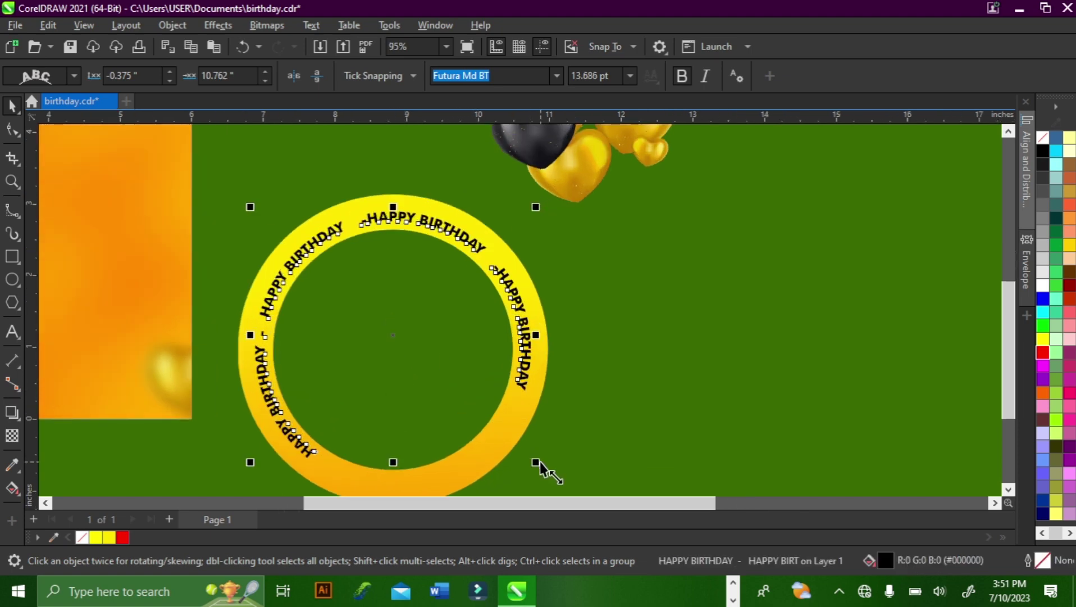
left_click_drag(538, 464, 527, 457)
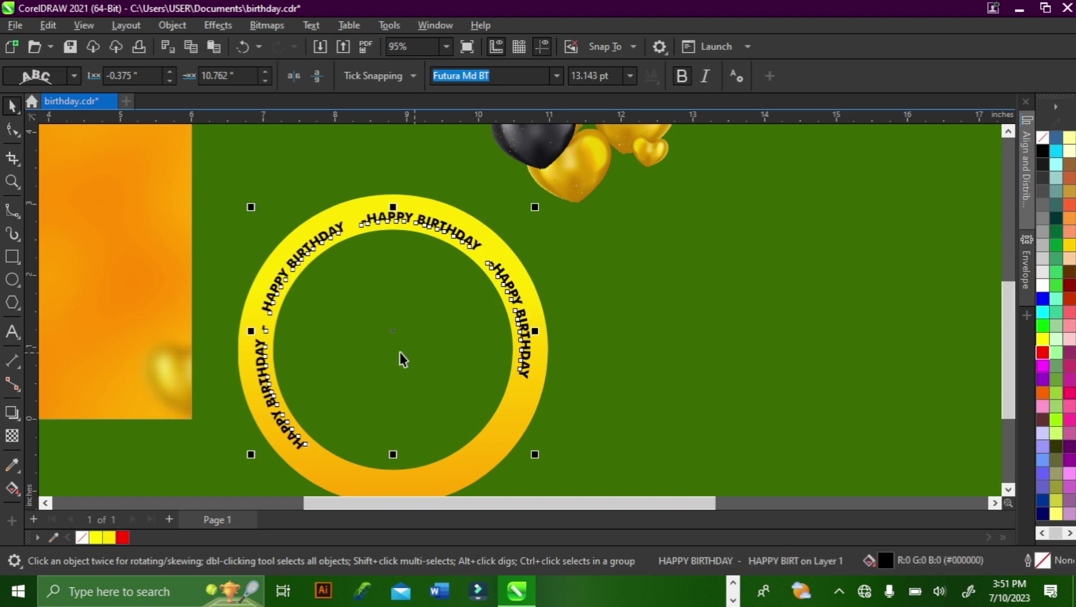
Step: Slide the curved greeting around the ring to an offset of 0.353 inch and set its distance from the path to -0.275 inch
mouse_move(394, 337)
left_mouse_down()
mouse_move(395, 323)
mouse_move(403, 338)
left_mouse_up()
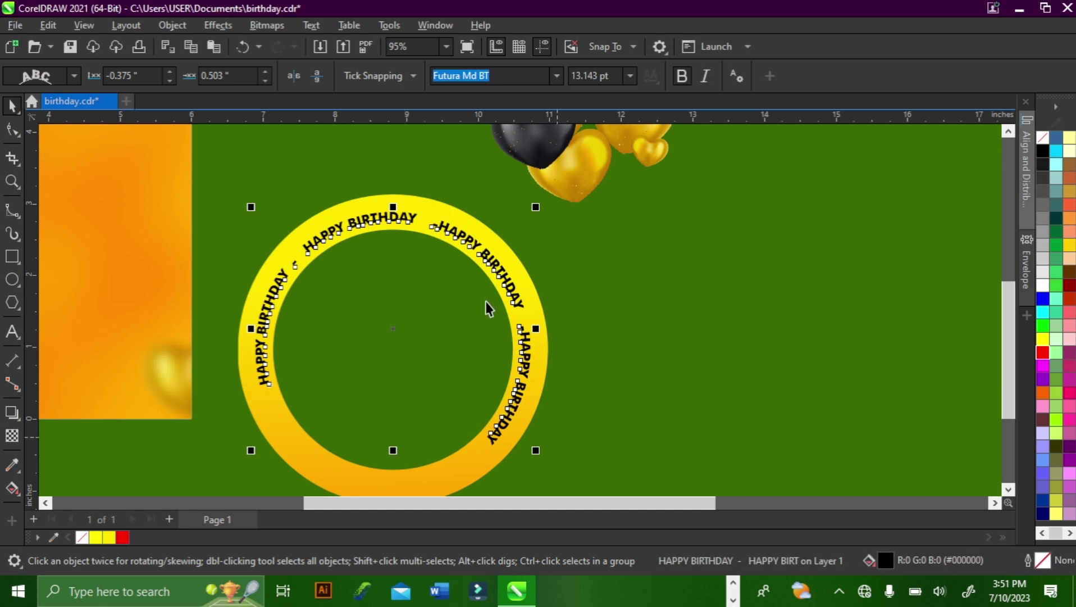
left_click(264, 81)
left_click(264, 81)
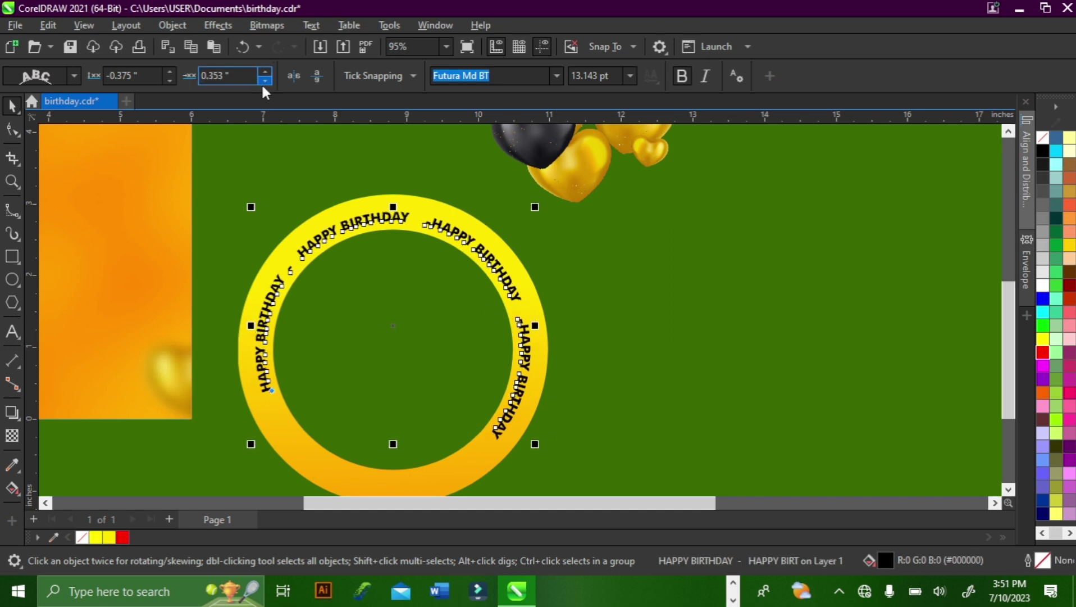
left_click(264, 80)
left_click(169, 72)
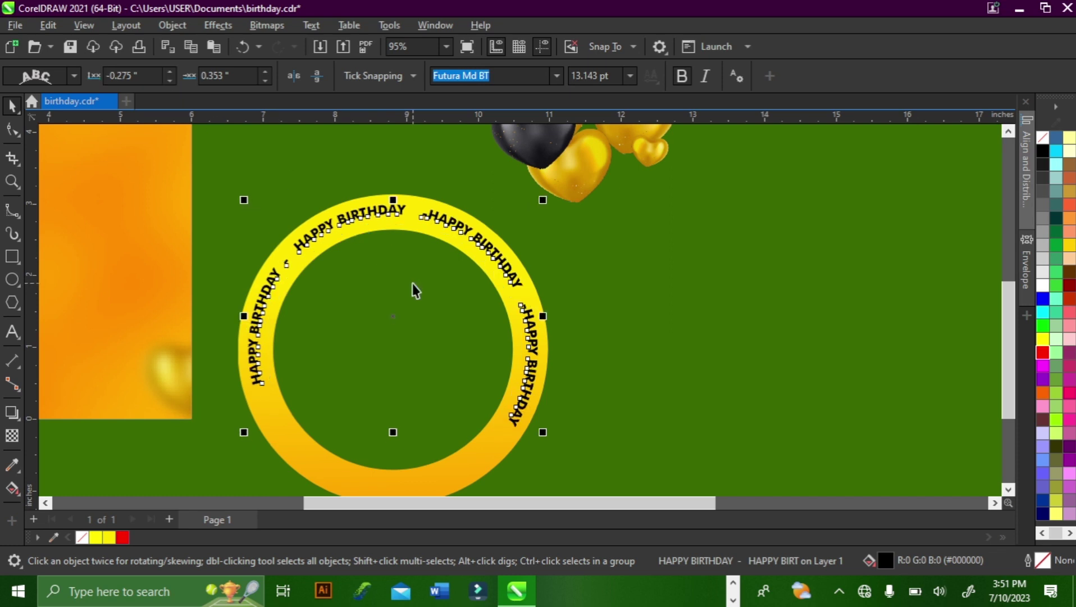
Step: Set the curved greeting's offset along the ring to 0.203 inch and its distance from the path to -0.325 inch
left_click(264, 81)
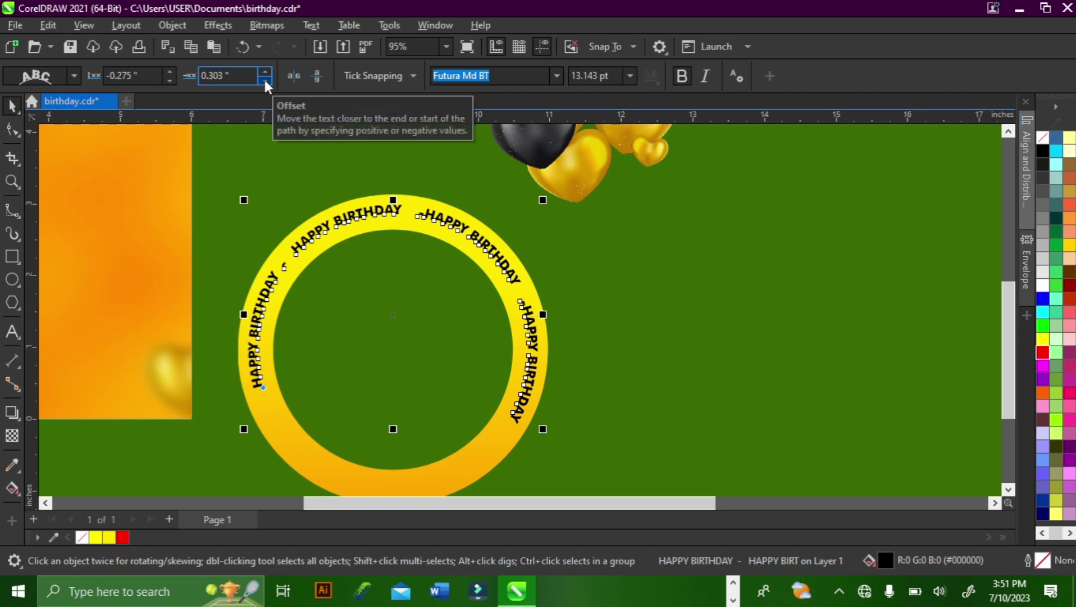
left_click(264, 81)
left_click(264, 81)
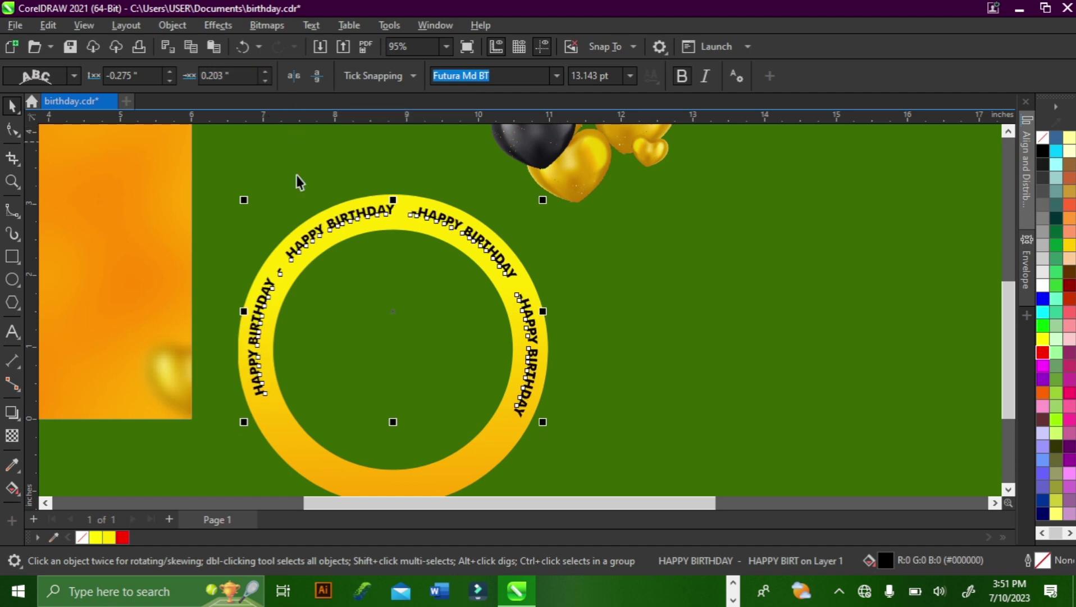
scroll(504, 222, "down", 1)
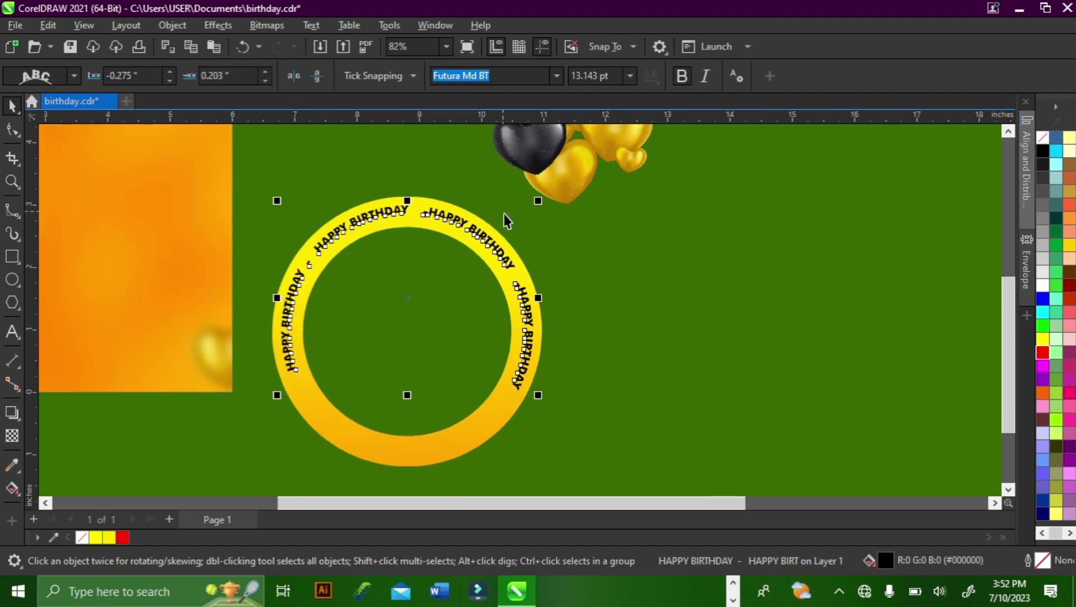
scroll(539, 314, "up", 2)
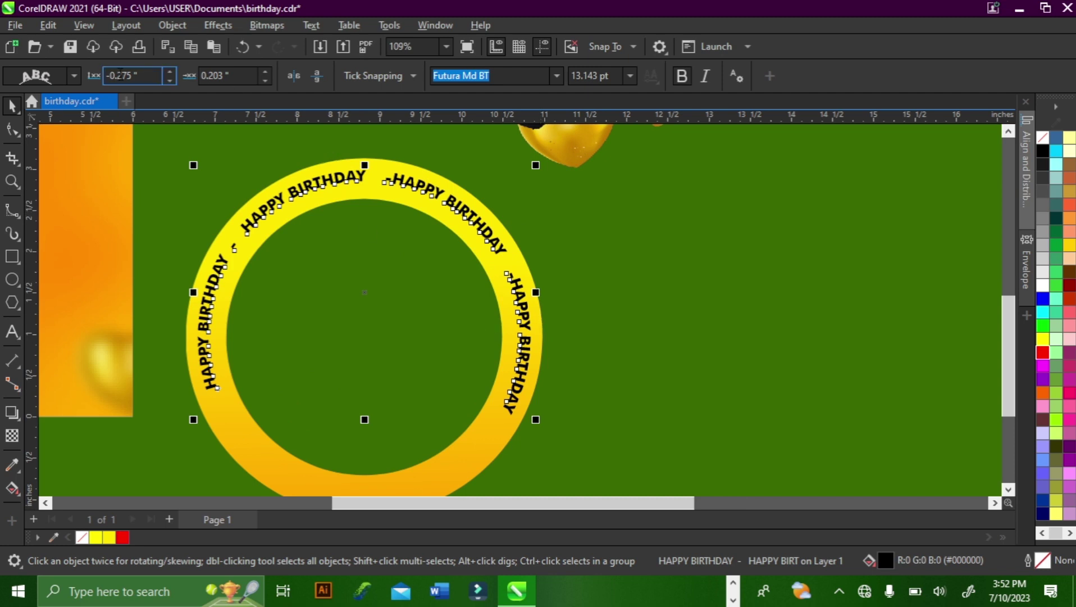
left_click(170, 80)
scroll(650, 240, "down", 4)
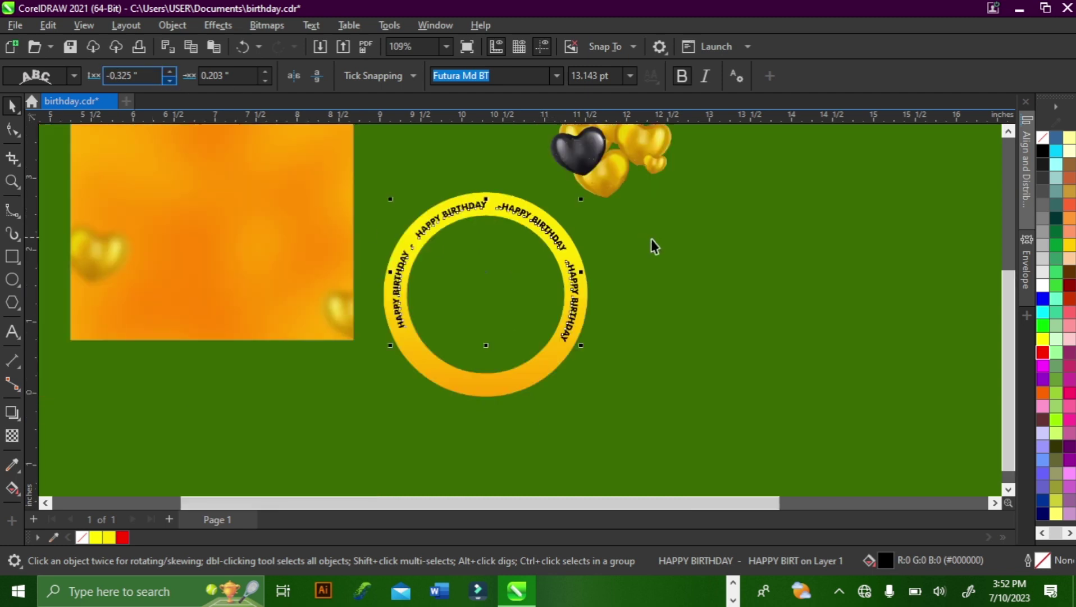
left_click(620, 351)
Step: Add a drop shadow to the gold ring, offset about 0.2 inch downward, with a feather of 8
left_click(510, 376)
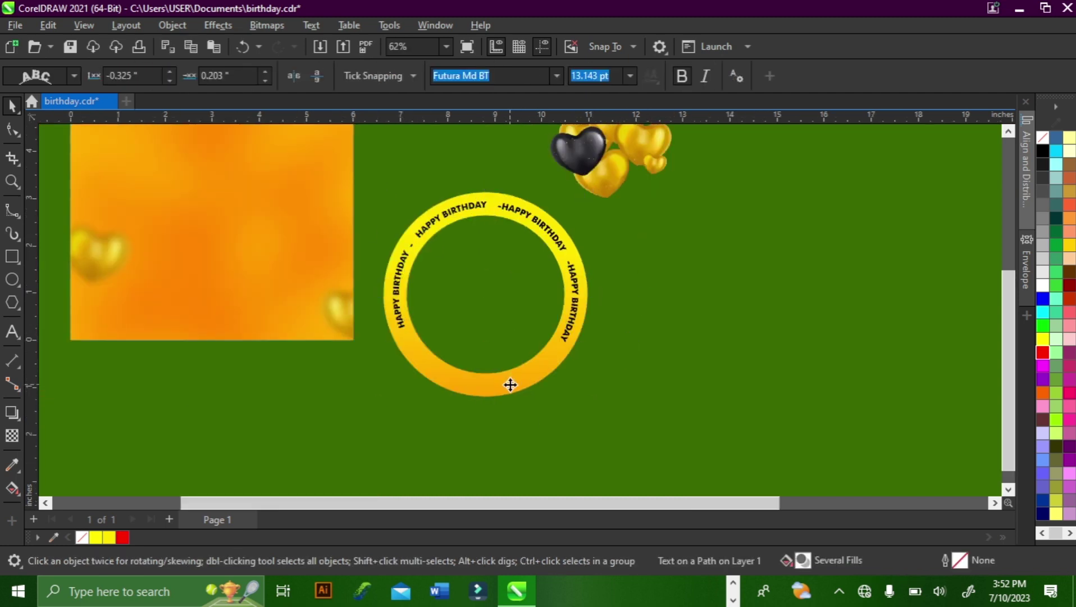
left_click(509, 382)
left_click(17, 416)
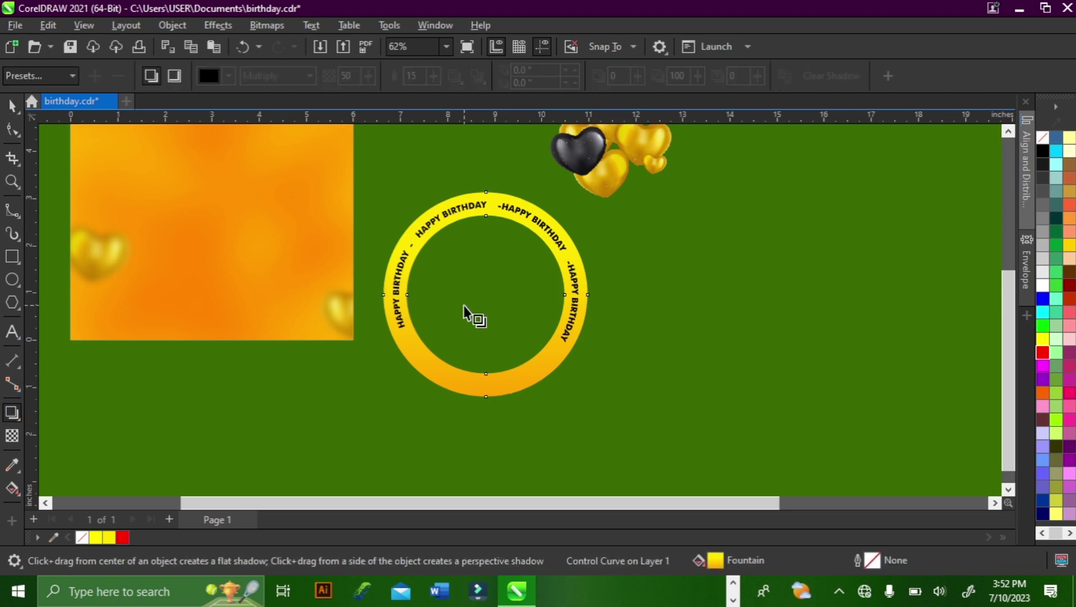
left_click_drag(486, 295, 493, 383)
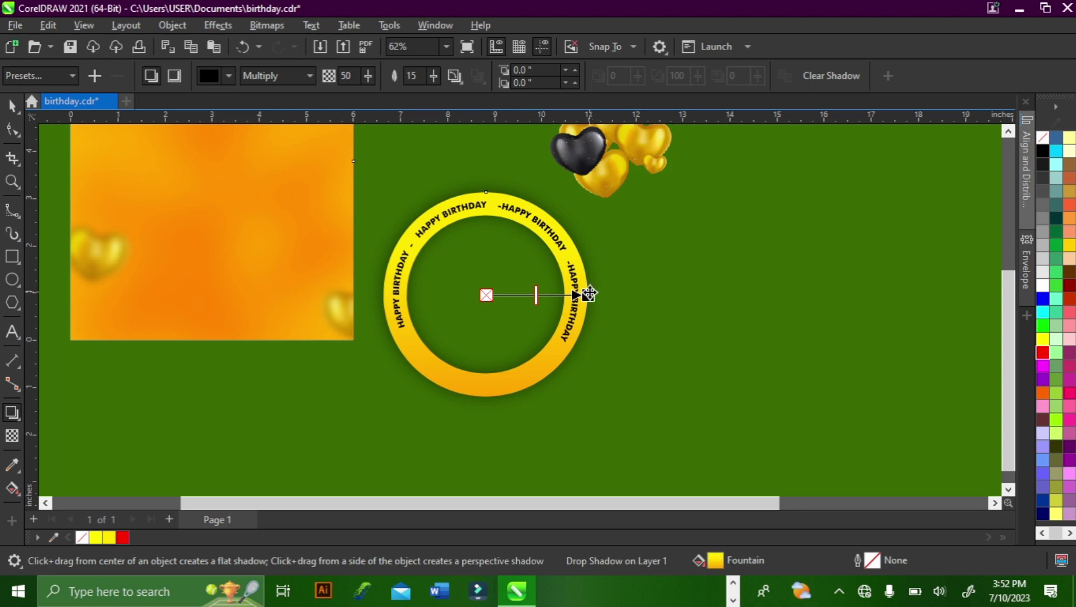
left_click_drag(587, 295, 486, 395)
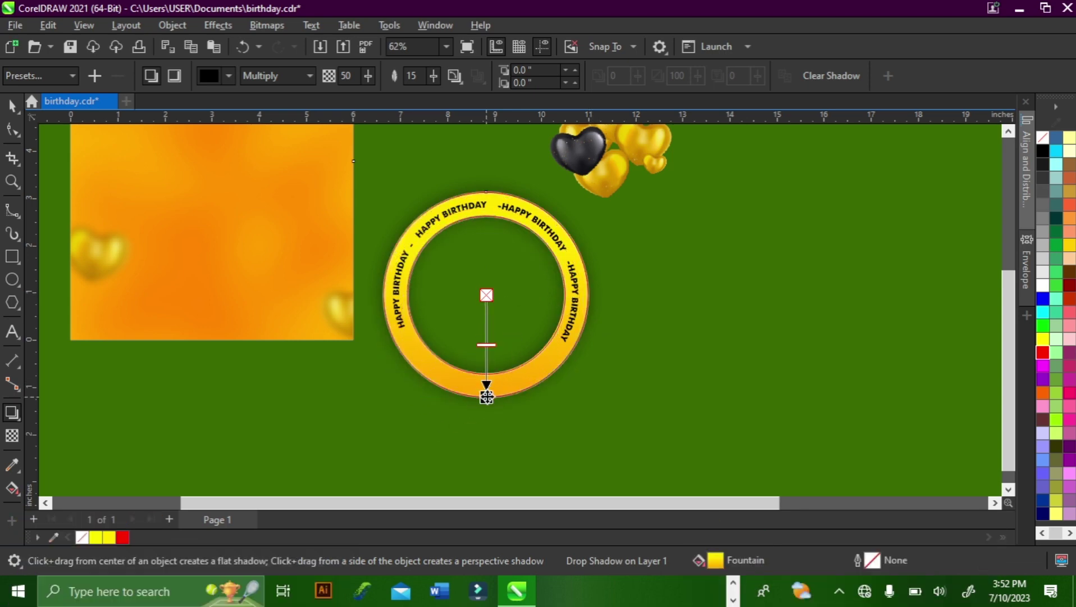
left_click_drag(488, 396, 488, 406)
left_click_drag(433, 76, 428, 91)
key("Return")
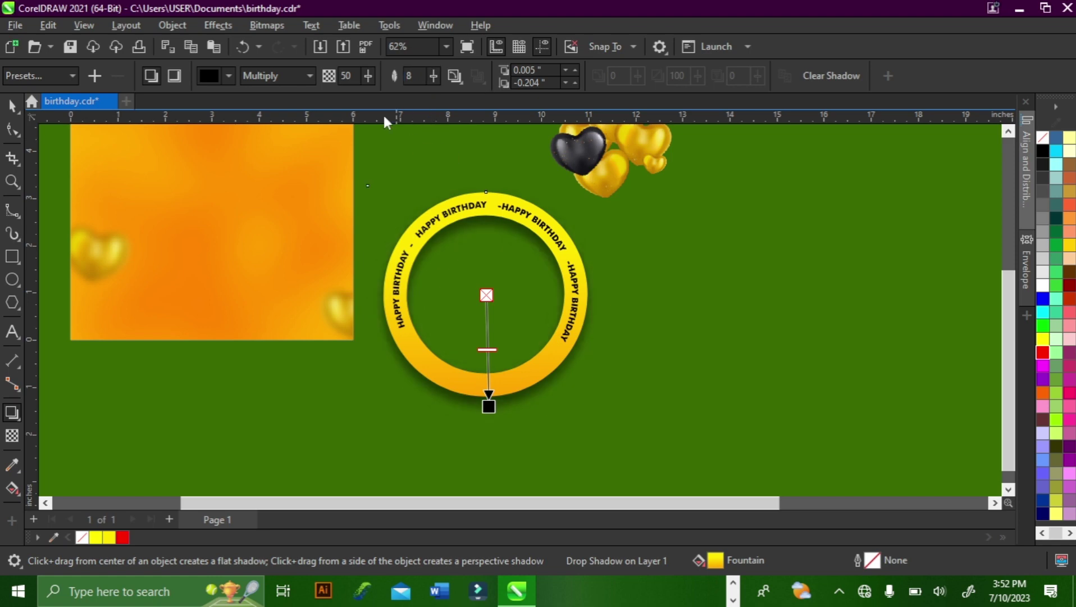
key("space")
scroll(569, 255, "down", 1)
left_click(671, 424)
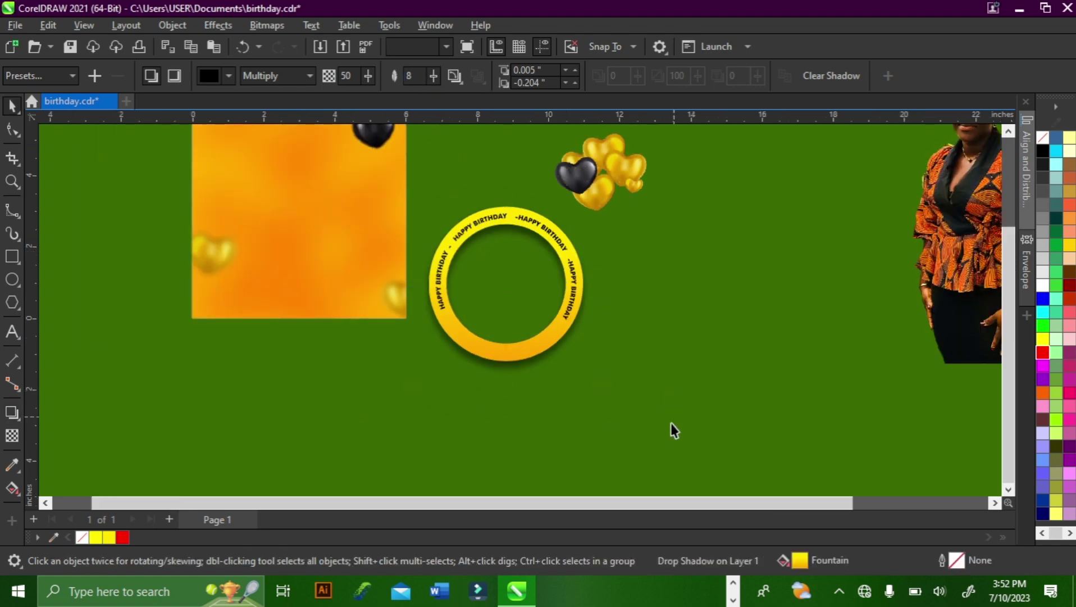
Step: Move the cluster of gold and black hearts away from the ring, to about X 15.1, Y 5.1 inches
left_click_drag(663, 436, 335, 181)
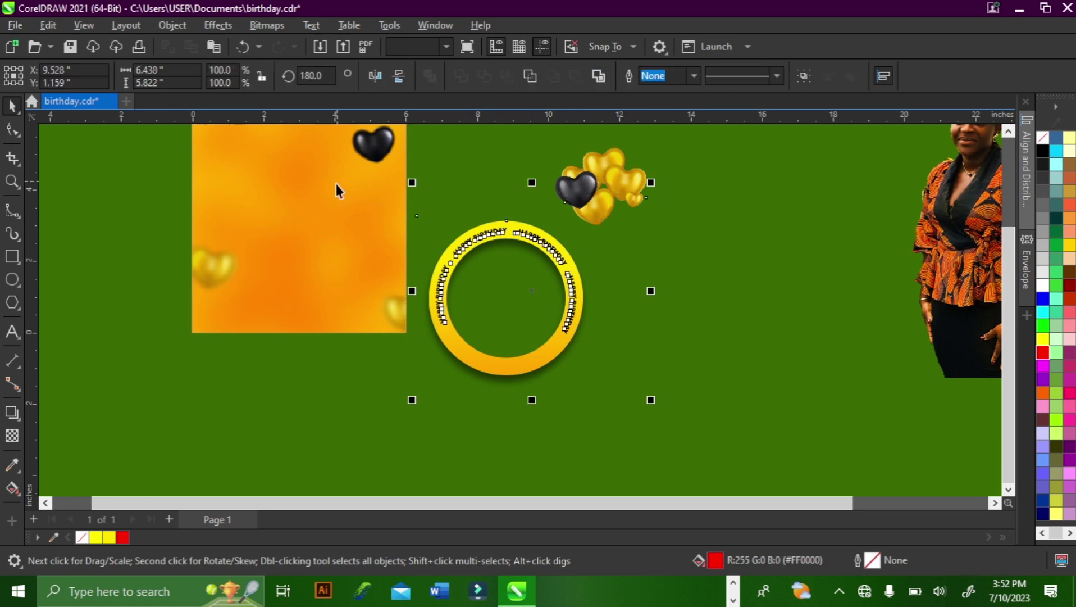
left_click_drag(674, 284, 524, 130)
left_click_drag(710, 168, 709, 169)
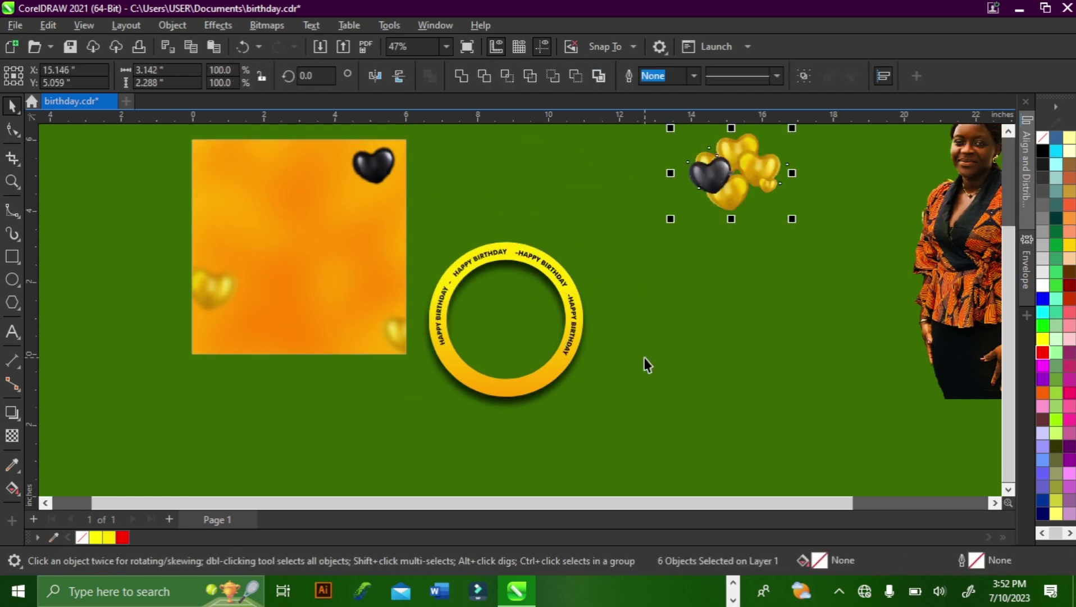
Step: Group the ring with its drop shadow and curved greeting
left_click_drag(583, 457, 371, 174)
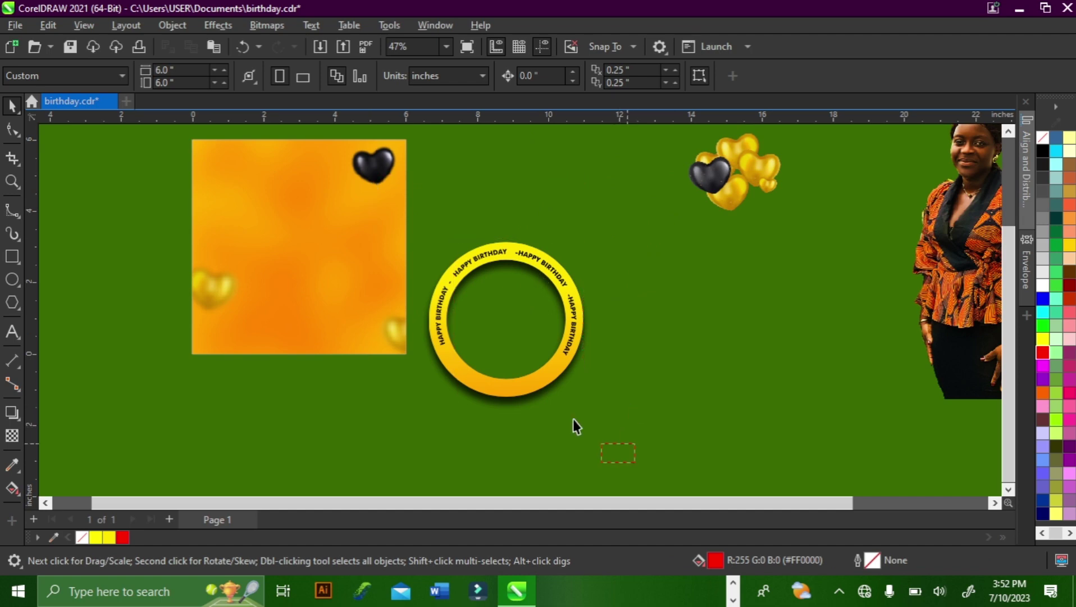
left_click_drag(634, 461, 372, 194)
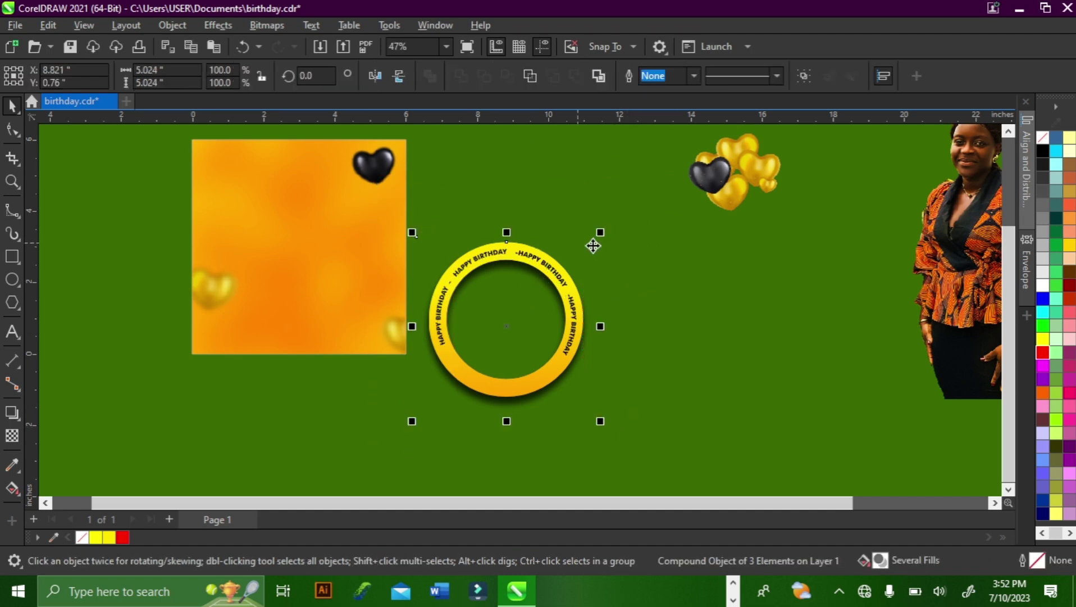
key("ctrl+g")
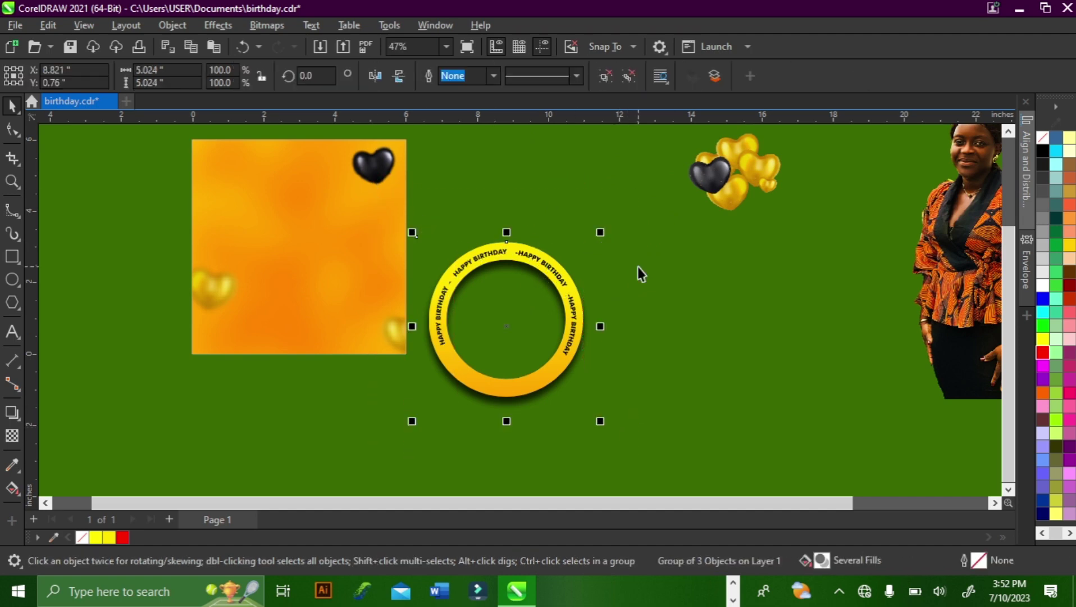
left_click(667, 298)
Step: PowerClip the ring group inside the orange background and centre it on the page at X 3.0, Y 3.0 inches
left_click(575, 306)
left_click_drag(576, 305, 321, 229)
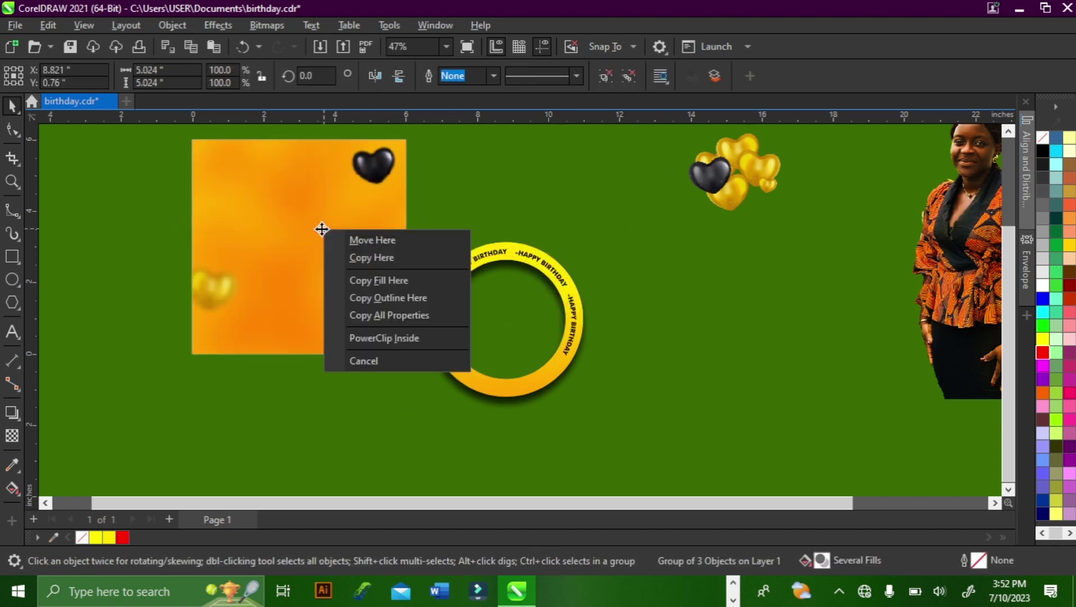
left_click(411, 336)
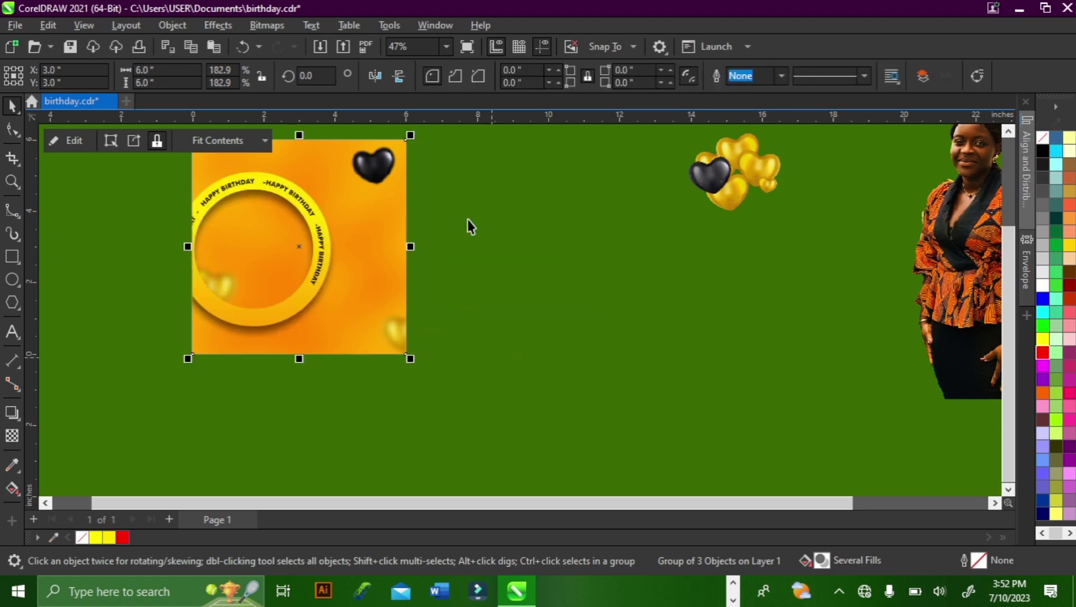
left_click(309, 210, "ctrl")
left_click_drag(304, 214, 332, 216)
left_click(333, 215)
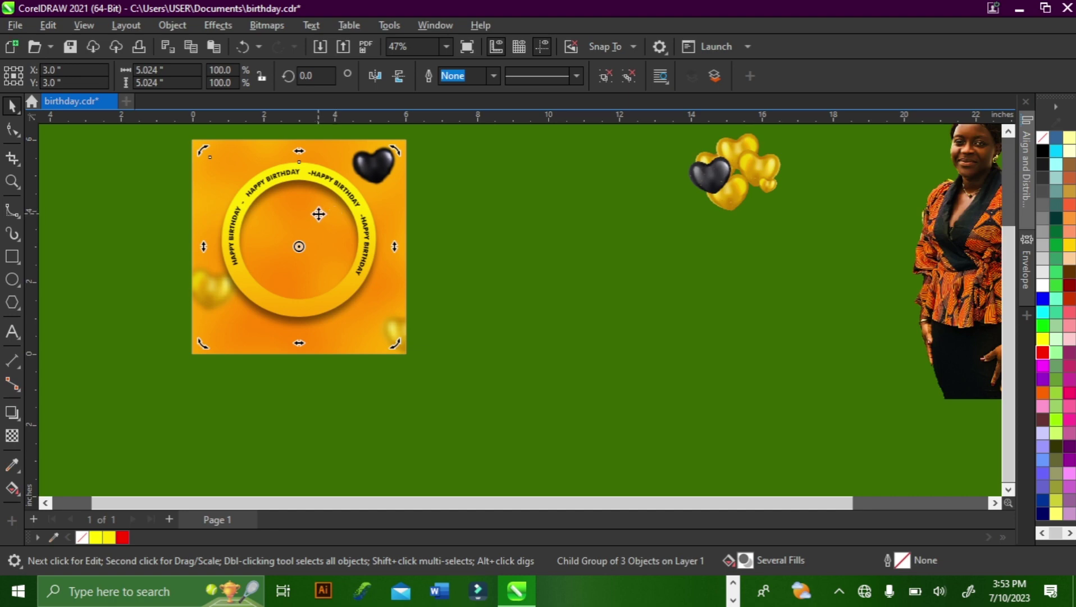
left_click(632, 258)
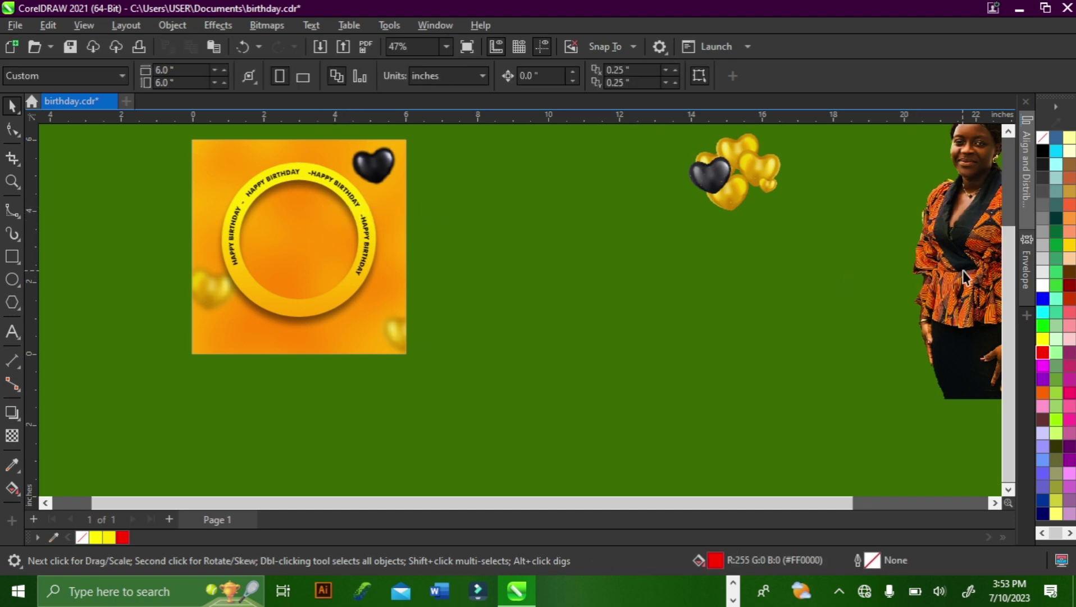
Step: Place a copy of the cluster's black heart in the space between the heart cluster and the woman's photo
left_click(747, 181)
left_click(701, 250)
left_click_drag(714, 178, 853, 181)
right_click(854, 181)
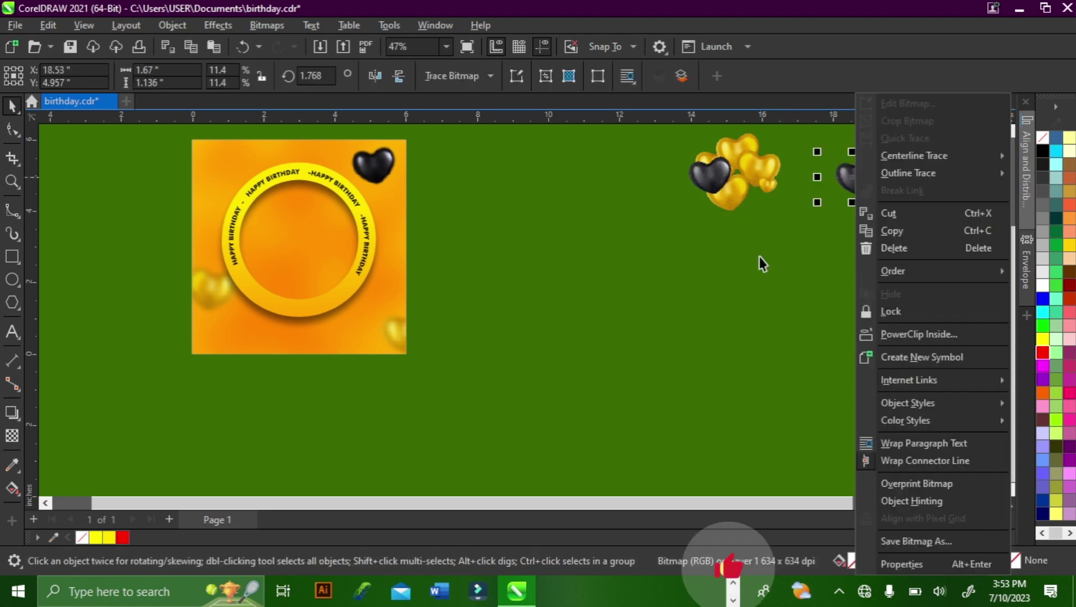
scroll(760, 258, "down", 1)
left_click(701, 160)
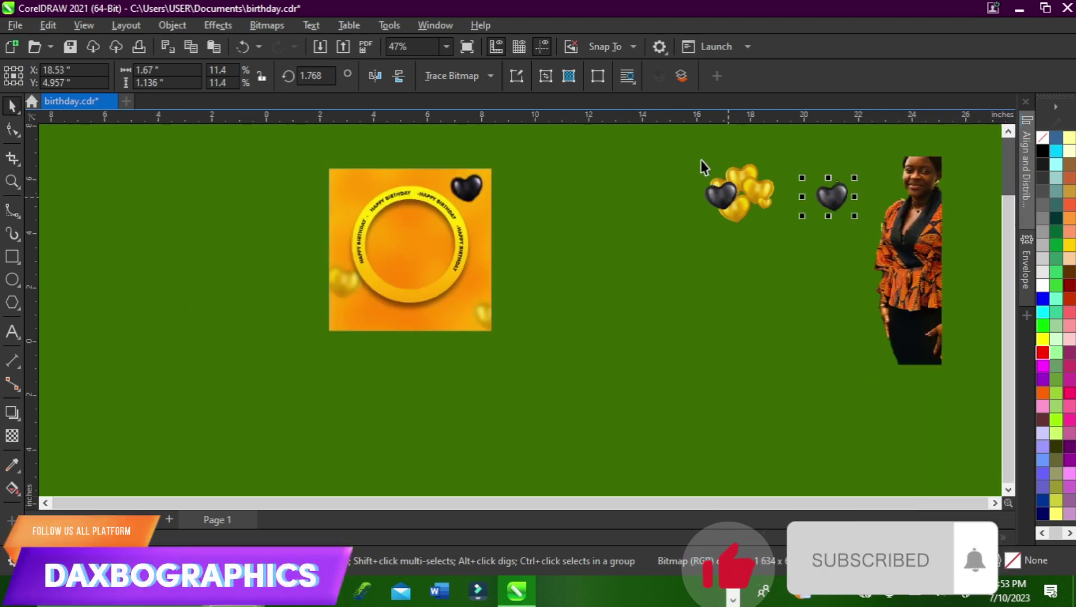
Step: Group the six hearts of the cluster and PowerClip the group inside the orange background
scroll(701, 160, "down", 1)
left_click_drag(659, 149, 780, 255)
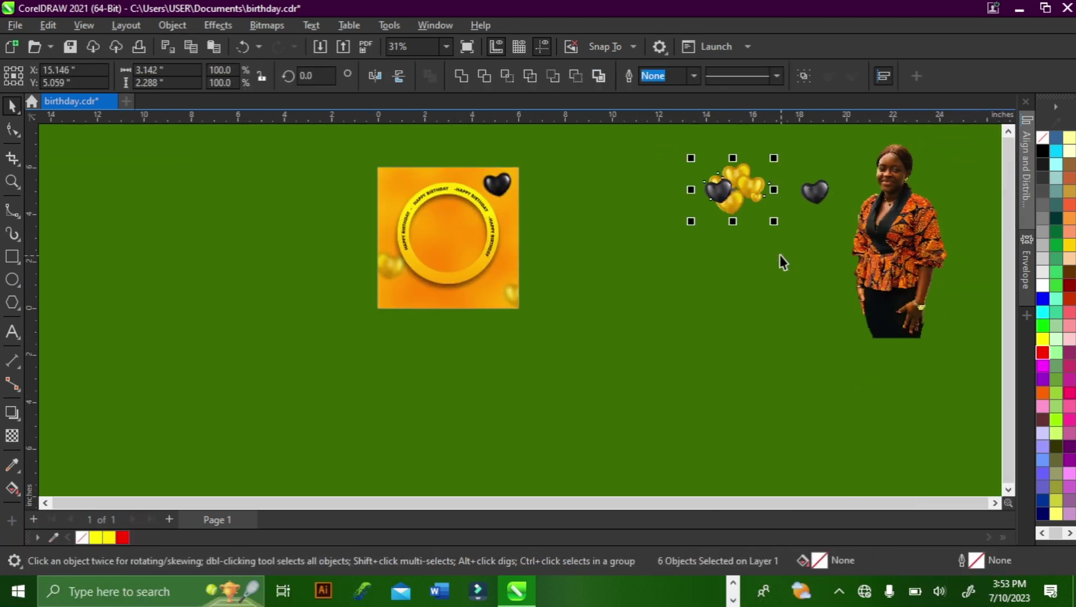
key("ctrl+g")
left_click_drag(730, 185, 451, 237)
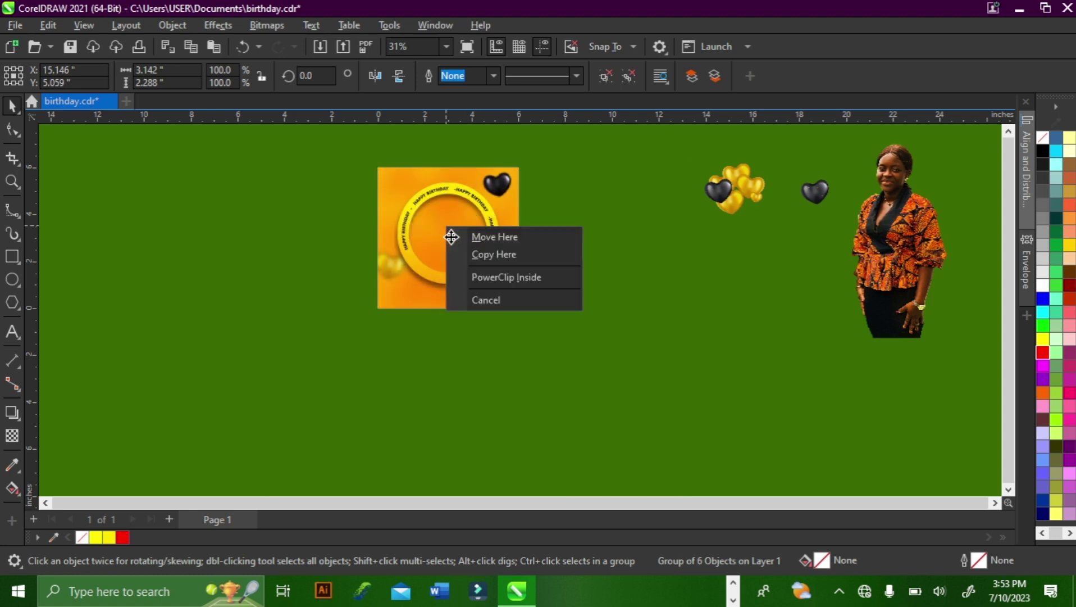
left_click(501, 276)
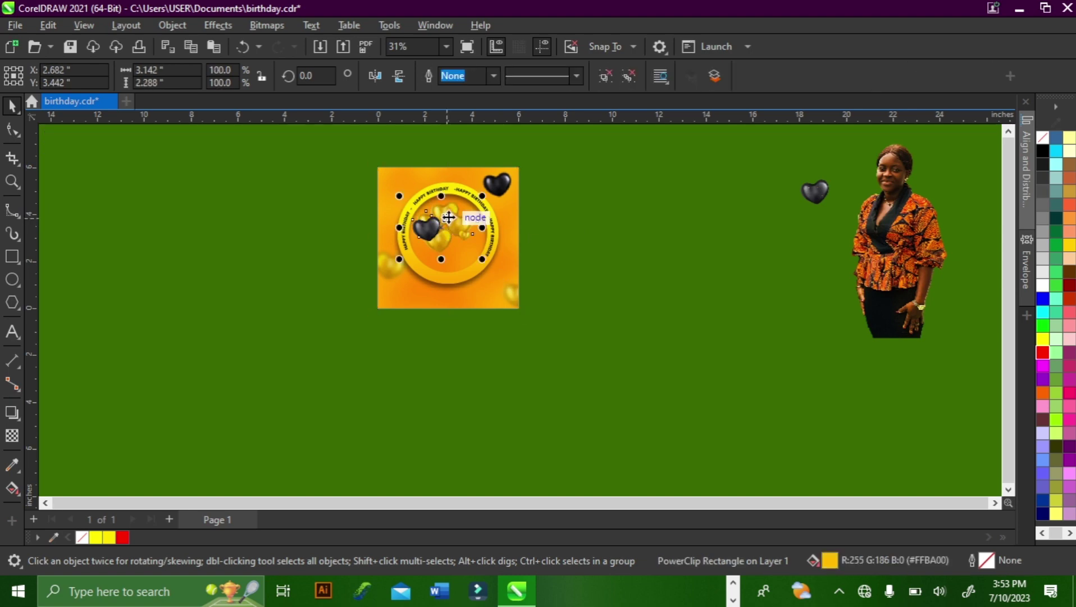
Step: Enlarge the clipped heart cluster to about 3.84 × 2.8 inches and position it within the upper part of the ring
scroll(448, 217, "up", 4)
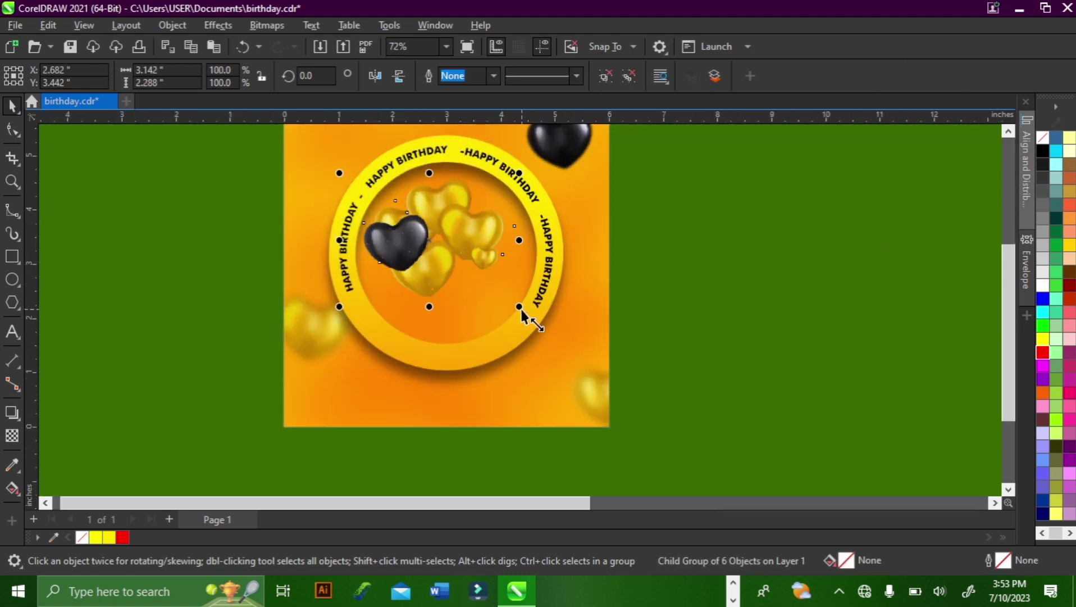
left_click_drag(519, 307, 529, 313)
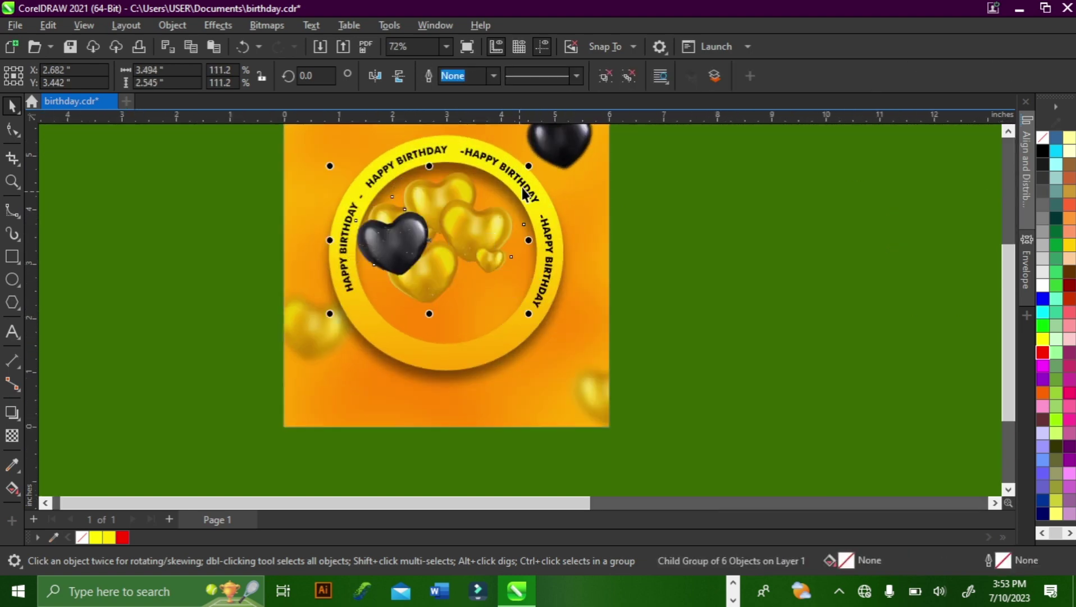
left_click_drag(531, 167, 552, 153)
scroll(524, 221, "up", 1)
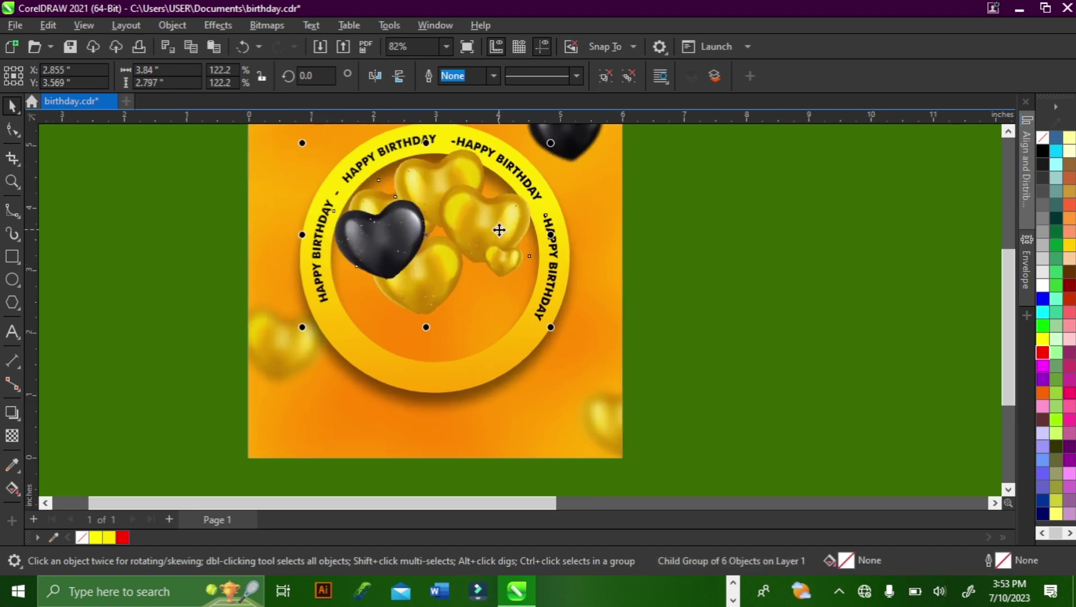
mouse_move(500, 229)
left_mouse_down()
mouse_move(504, 222)
mouse_move(508, 233)
left_mouse_up()
scroll(524, 268, "down", 3)
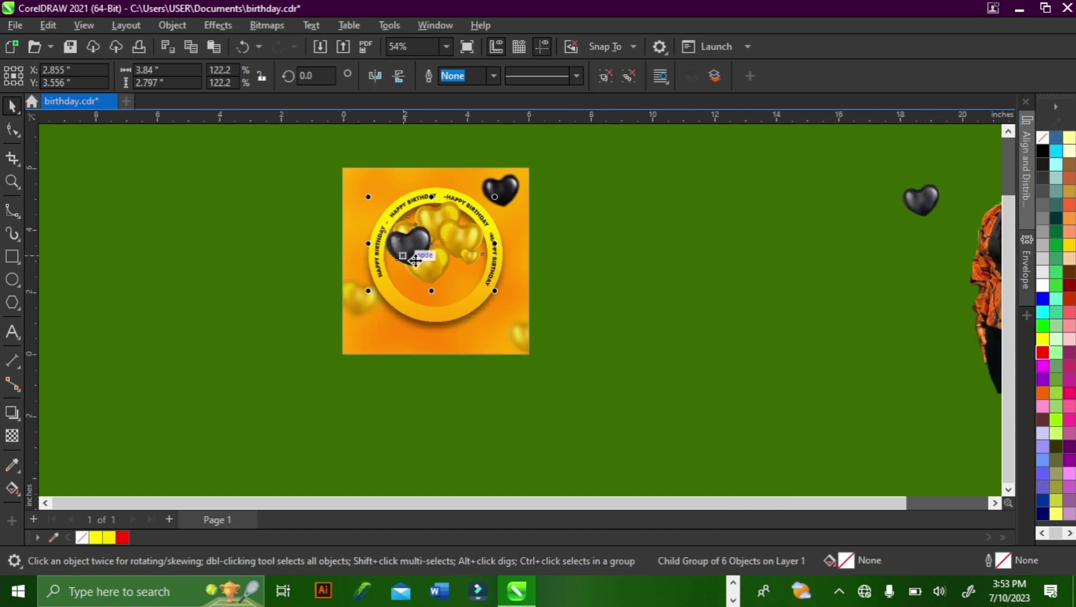
Step: PowerClip the copied black heart inside the flyer background and place it over the right inner edge of the ring
left_click(723, 301)
left_click_drag(916, 201, 473, 248)
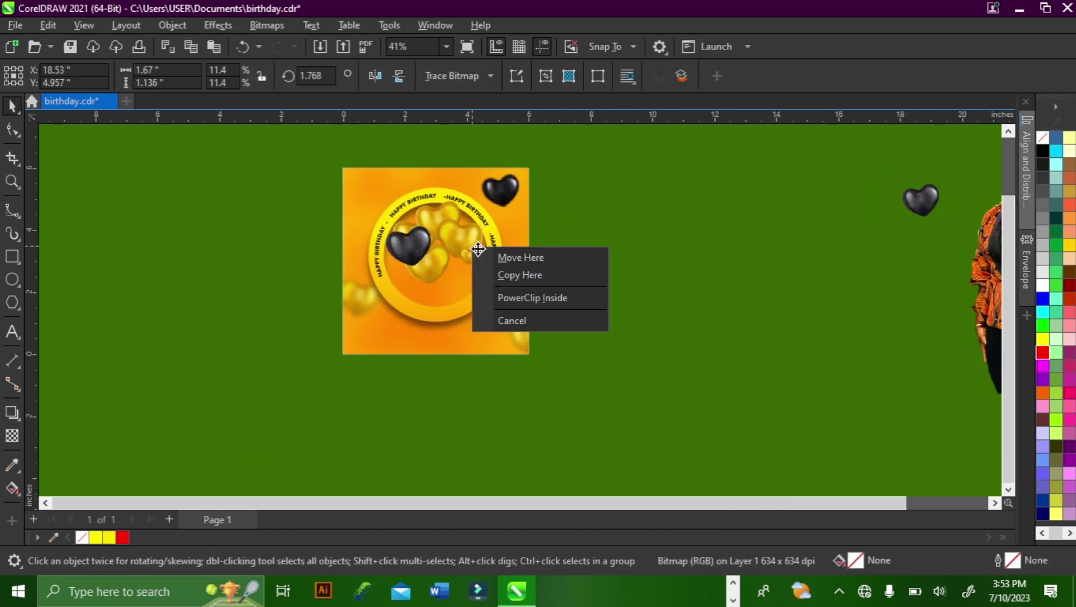
left_click(524, 298)
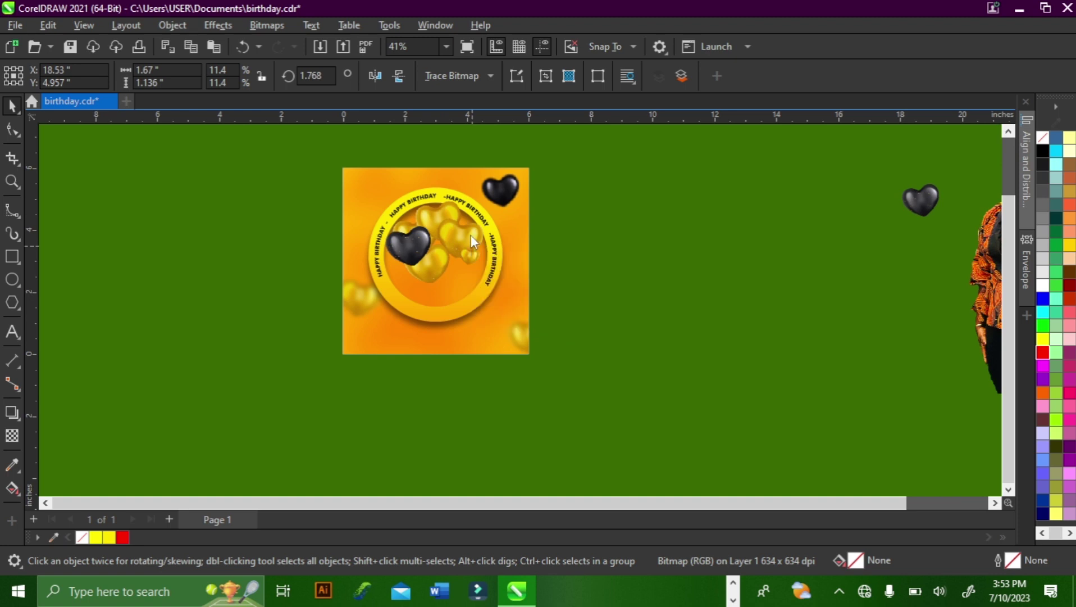
left_click(471, 236, "ctrl")
left_click_drag(477, 250, 523, 247)
left_click(489, 258)
left_click(697, 245)
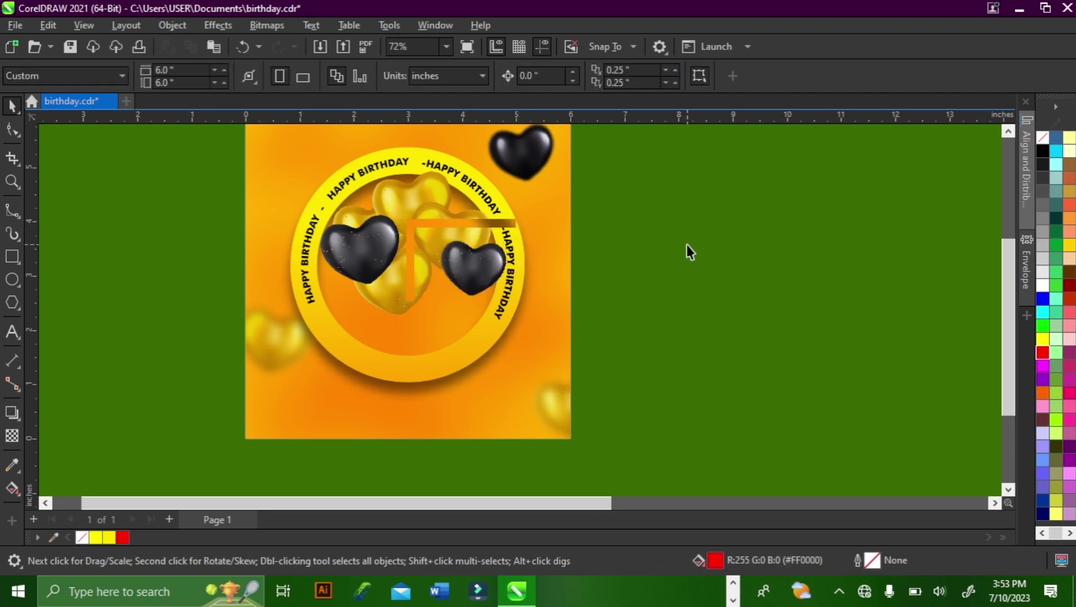
Step: PowerClip the woman's cut-out photo inside the flyer background and scale it down to about 4.8 × 7 inches
scroll(691, 248, "down", 3)
left_click_drag(844, 276, 354, 295)
scroll(595, 331, "up", 1)
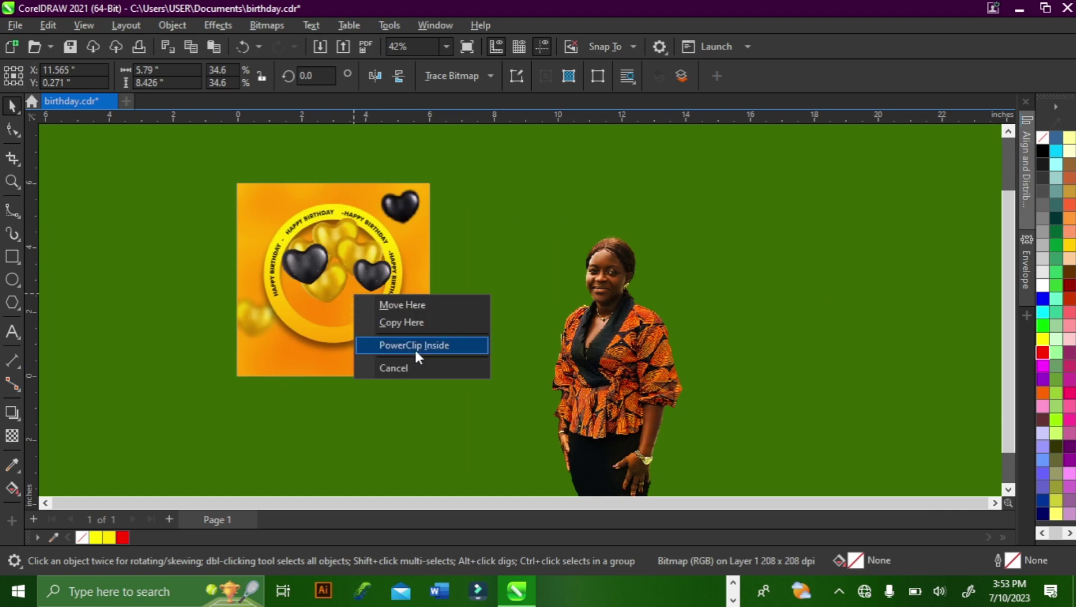
left_click(393, 345)
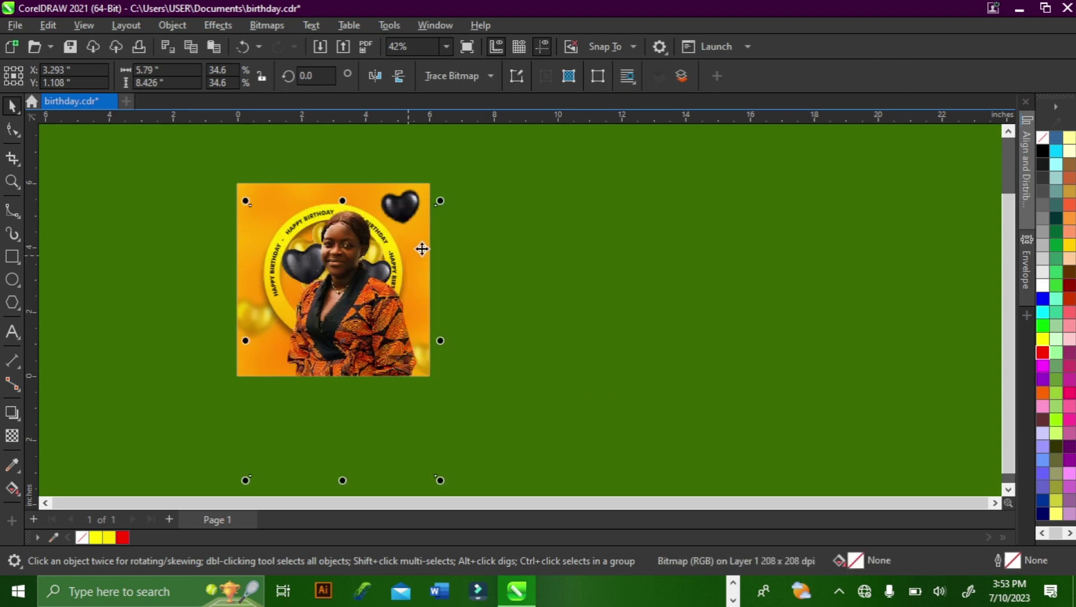
left_click_drag(434, 205, 422, 225)
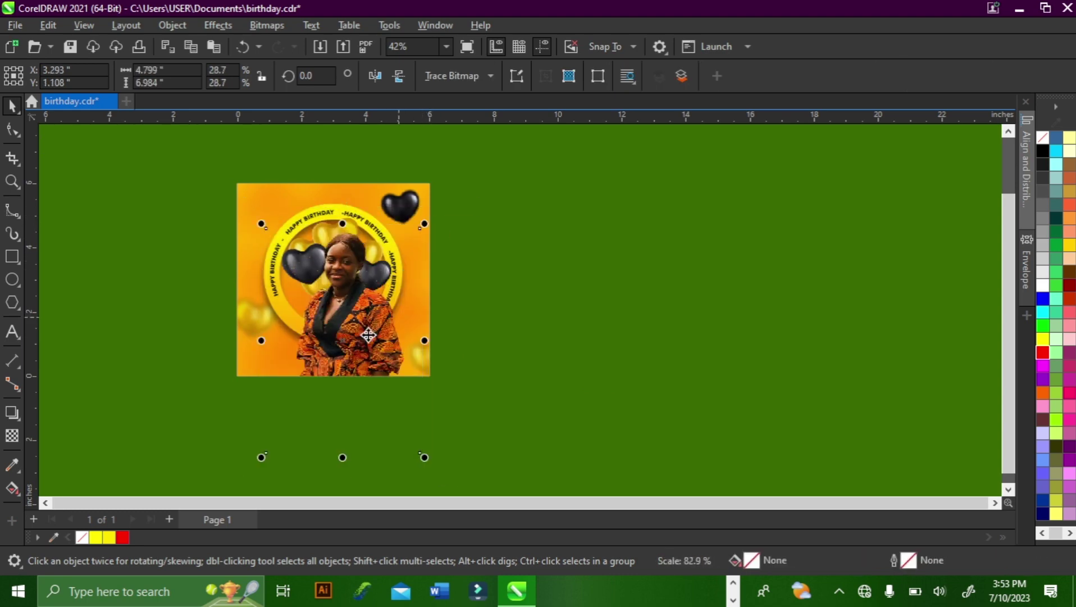
Step: Move the woman's photo over the centre of the ring and scale it down to about 4.56 × 6.64 inches
left_click_drag(363, 340, 352, 329)
scroll(352, 328, "up", 1)
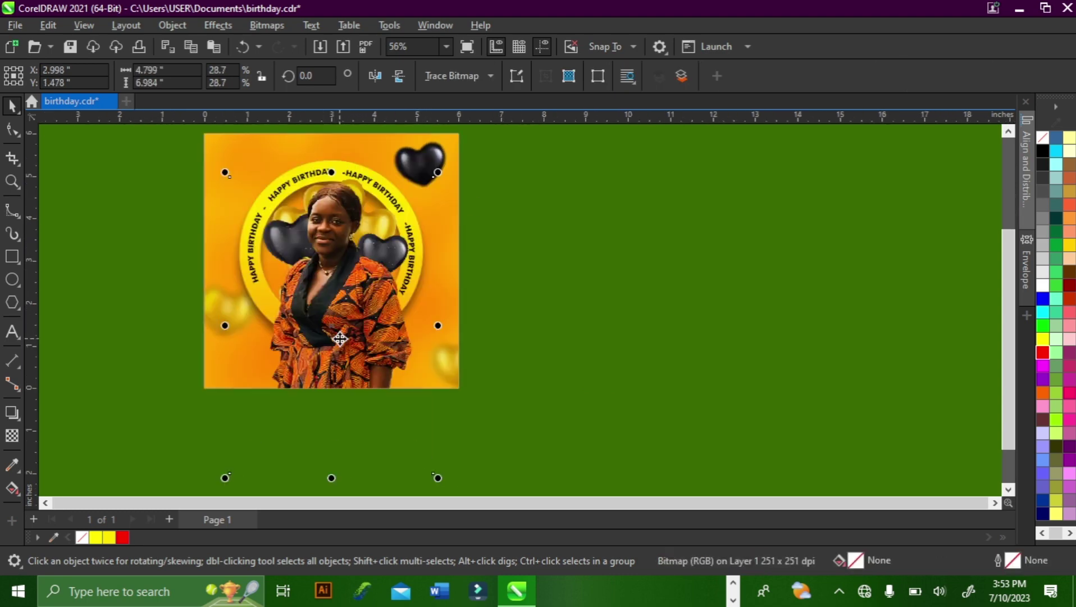
left_click_drag(442, 181, 428, 179)
scroll(468, 168, "down", 1)
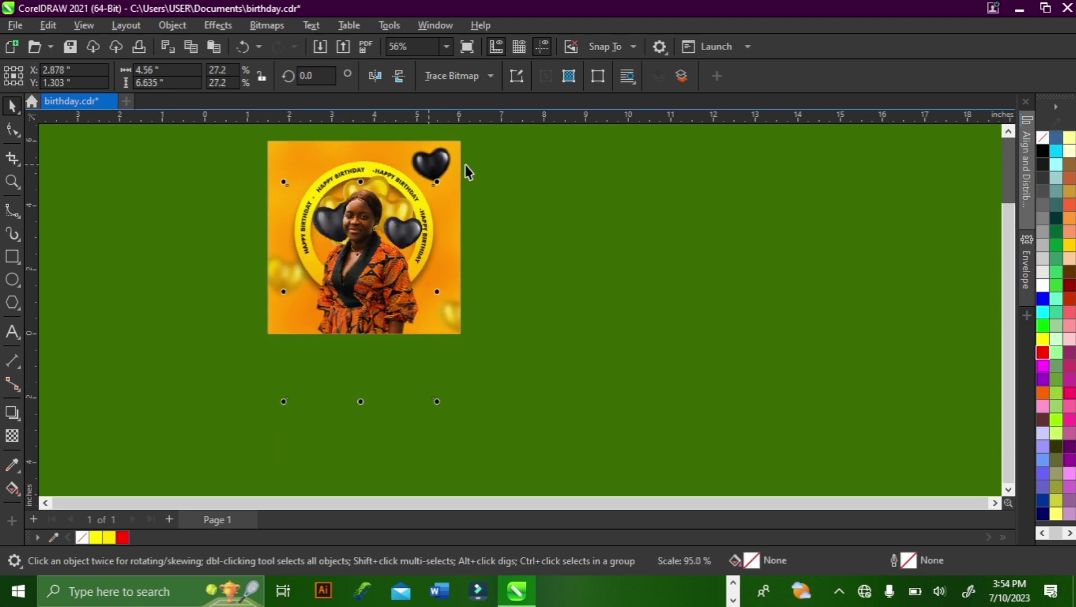
scroll(371, 245, "up", 2)
scroll(476, 280, "down", 1)
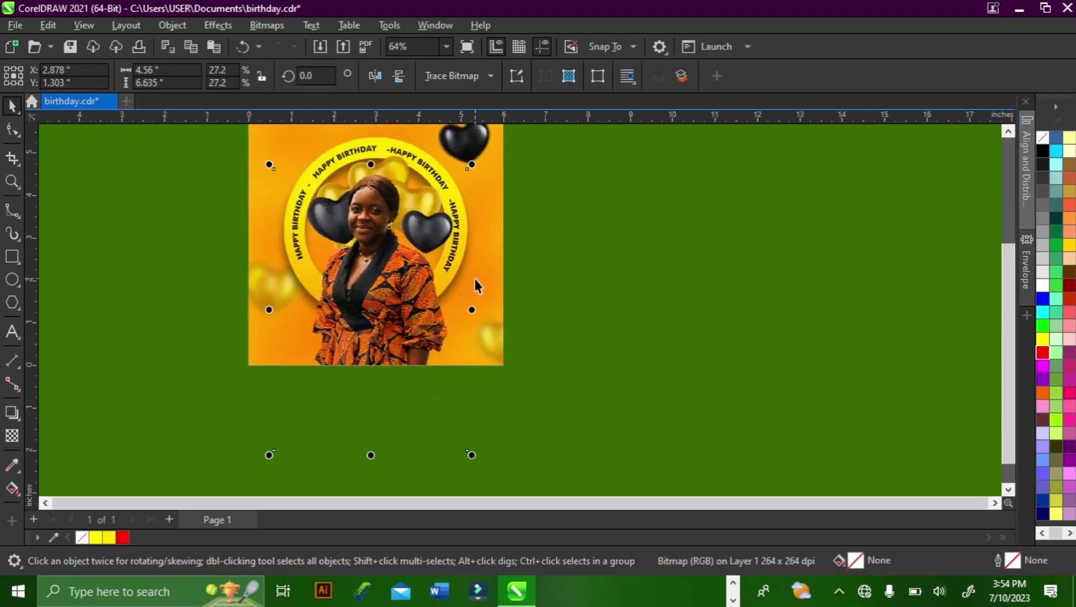
scroll(381, 238, "up", 2)
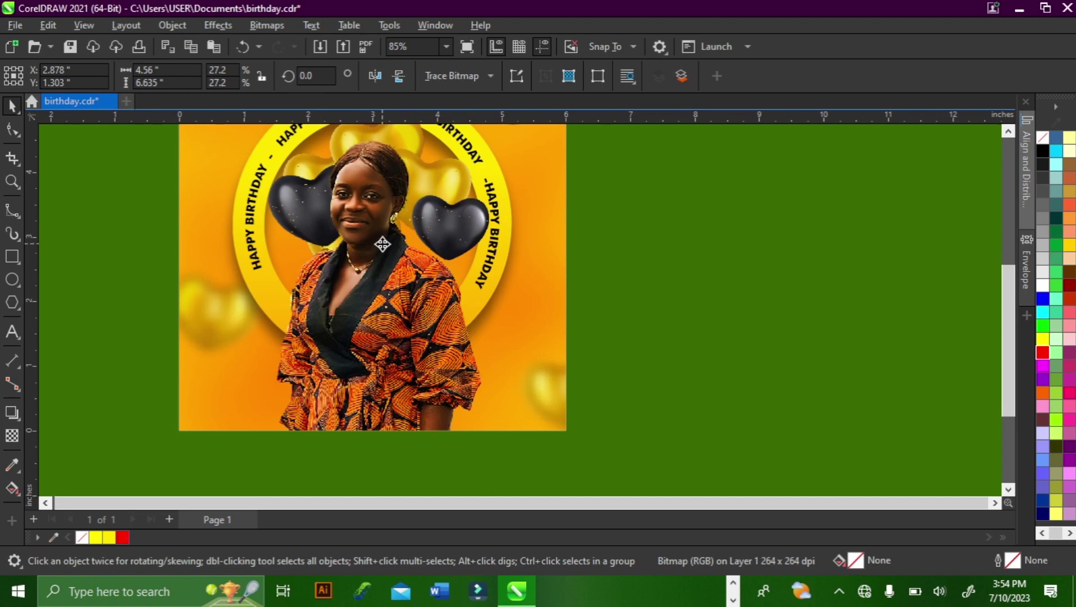
left_click(383, 242)
scroll(651, 271, "down", 1)
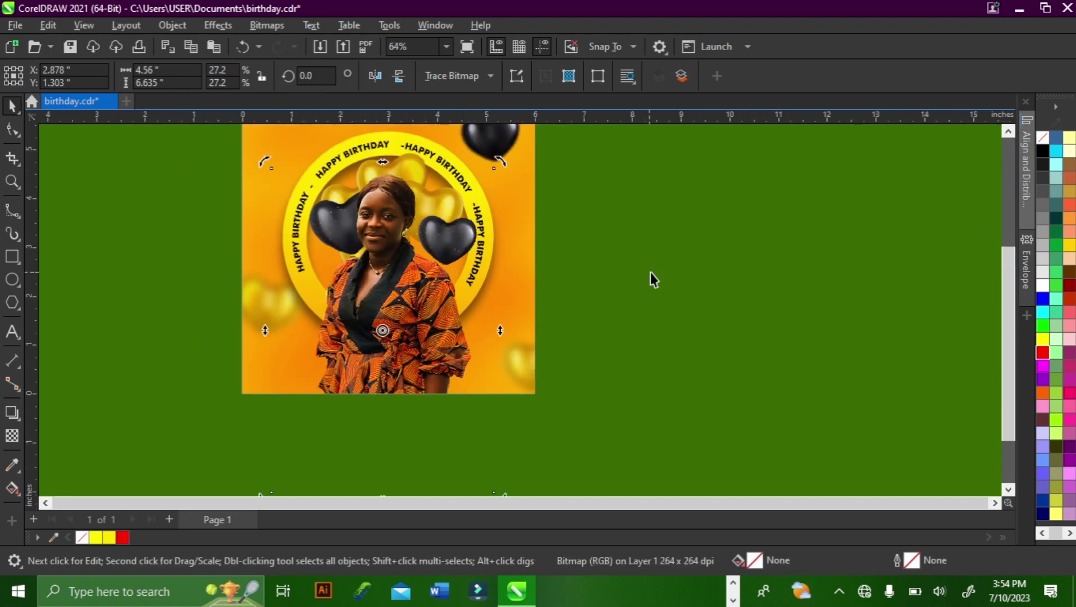
left_click(655, 272)
scroll(708, 258, "up", 1)
scroll(408, 188, "down", 1)
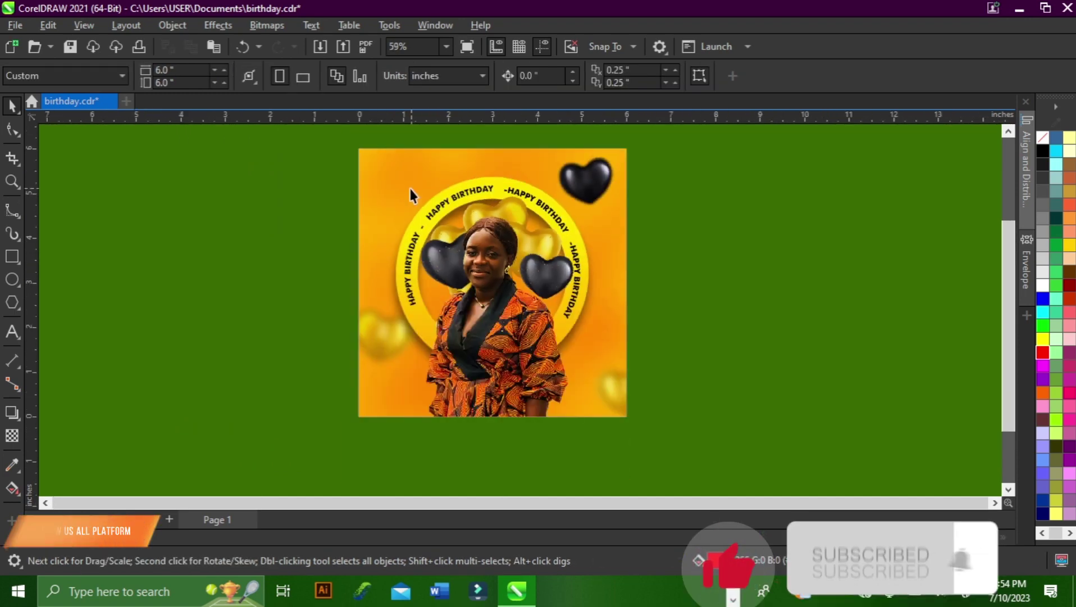
Step: Draw a red rectangle about 6.78 × 1.71 inches across the lower part of the flyer
scroll(373, 253, "down", 1)
left_click(13, 256)
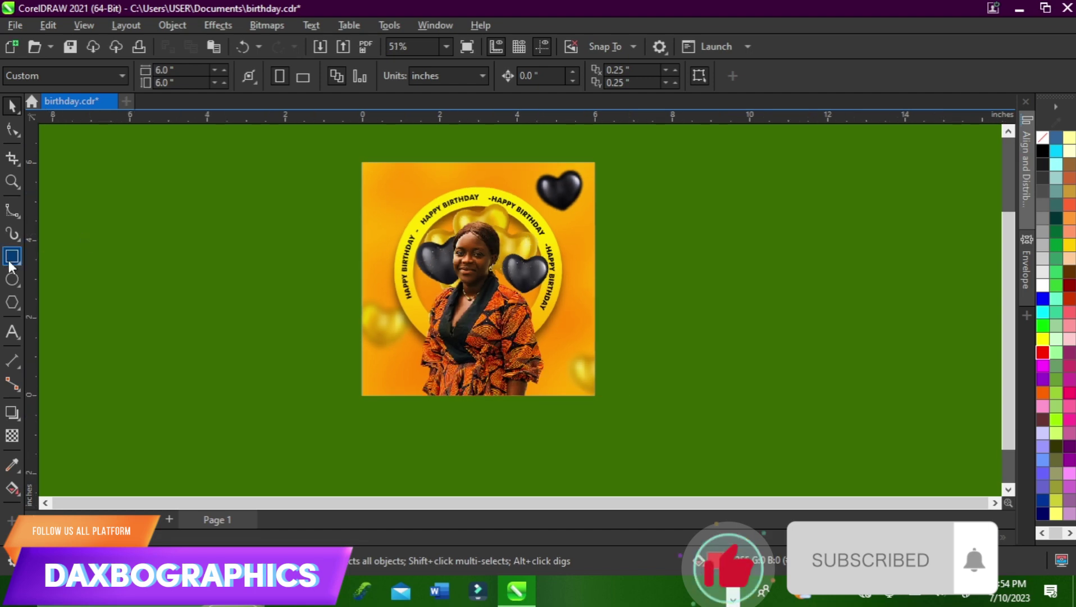
scroll(270, 307, "up", 1)
left_click_drag(734, 452, 386, 364)
key("space")
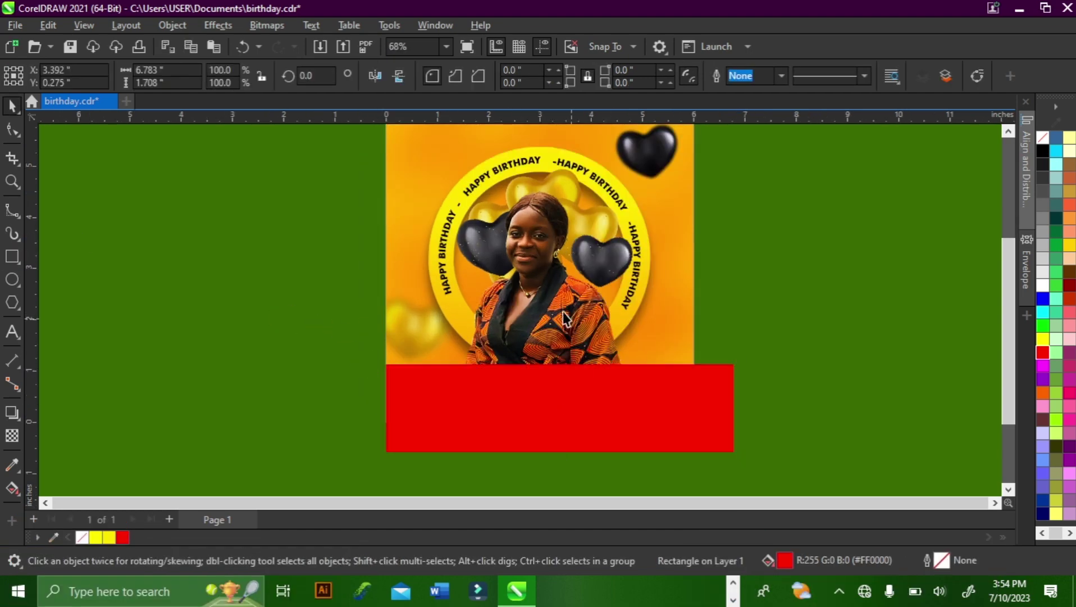
Step: Reduce the woman's photo to about 4.23 × 6.16 inches and reposition it within the ring
left_click(572, 323)
scroll(573, 304, "down", 1)
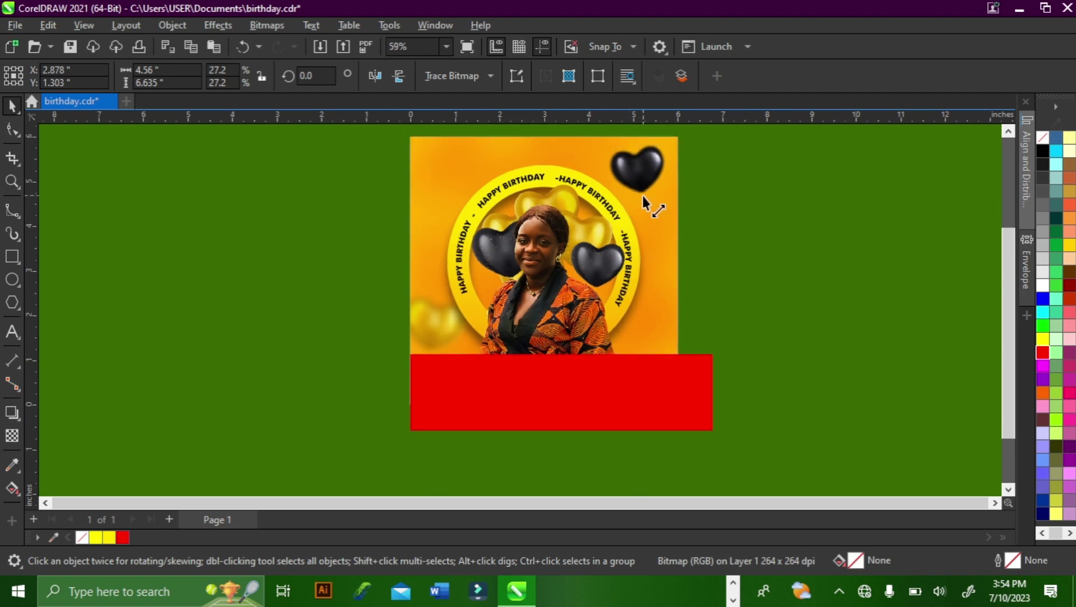
left_click_drag(644, 196, 633, 210)
left_click_drag(580, 294, 564, 271)
scroll(573, 287, "up", 1)
scroll(638, 228, "up", 1)
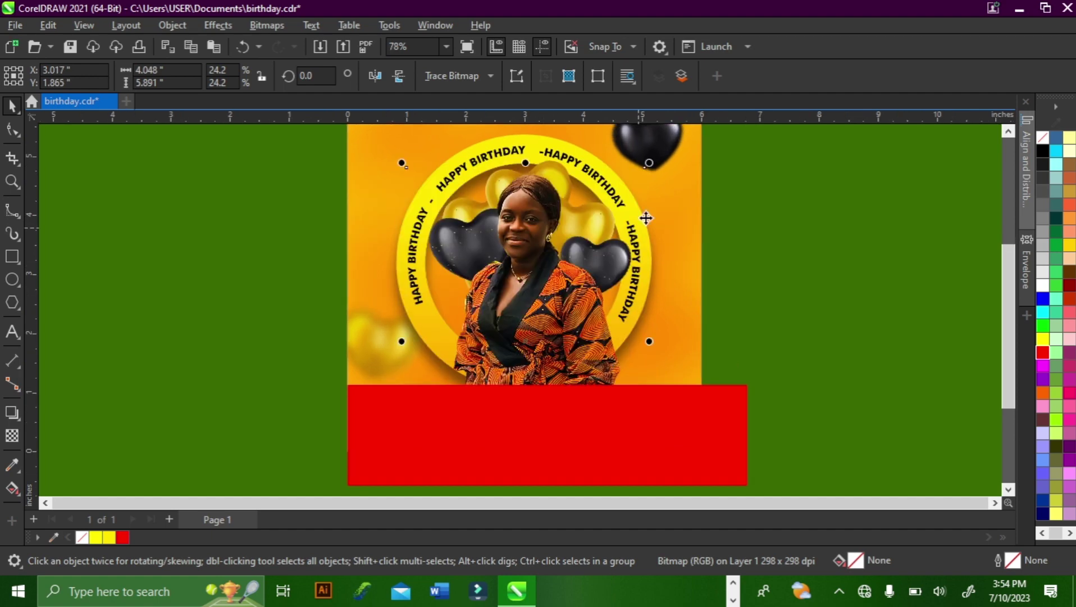
left_click_drag(655, 164, 662, 152)
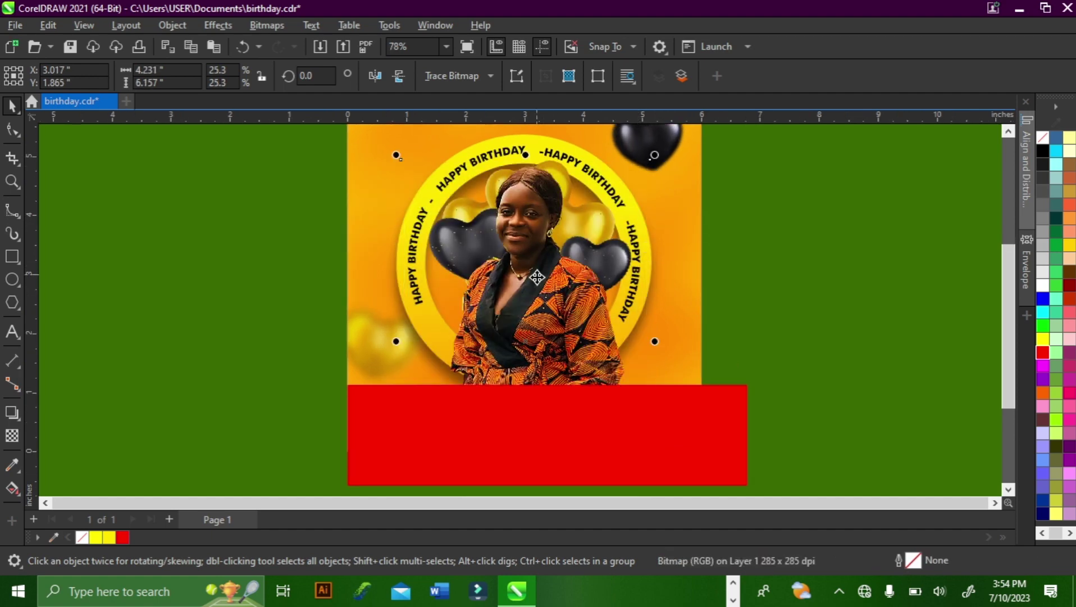
left_click_drag(553, 285, 548, 289)
scroll(513, 232, "down", 1)
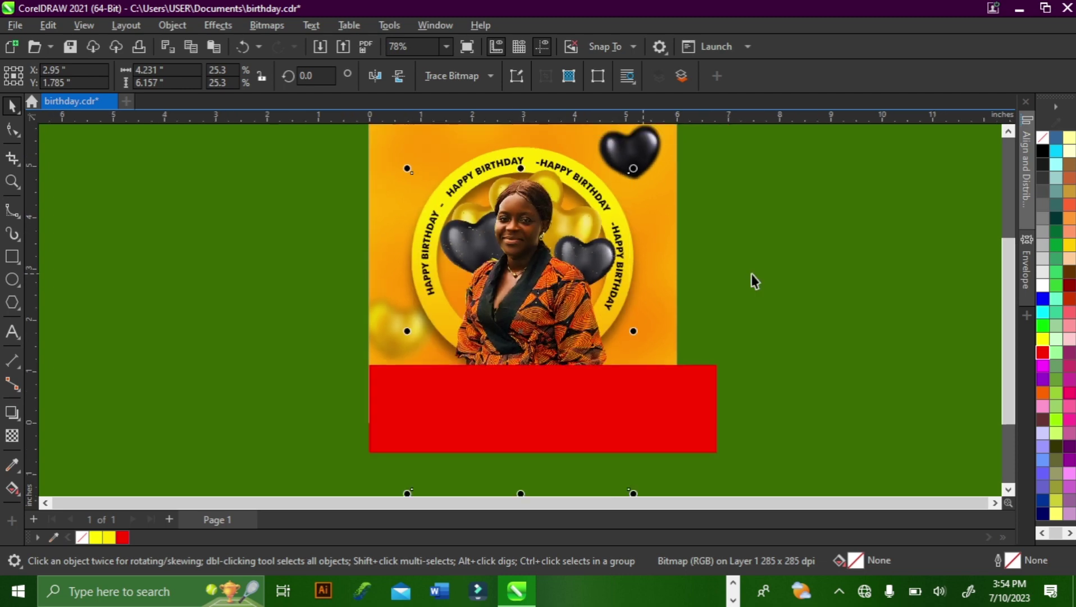
Step: Apply a vertical gradient transparency to the red rectangle so that it fades out toward its upper edge
left_click(712, 299)
left_click(569, 408)
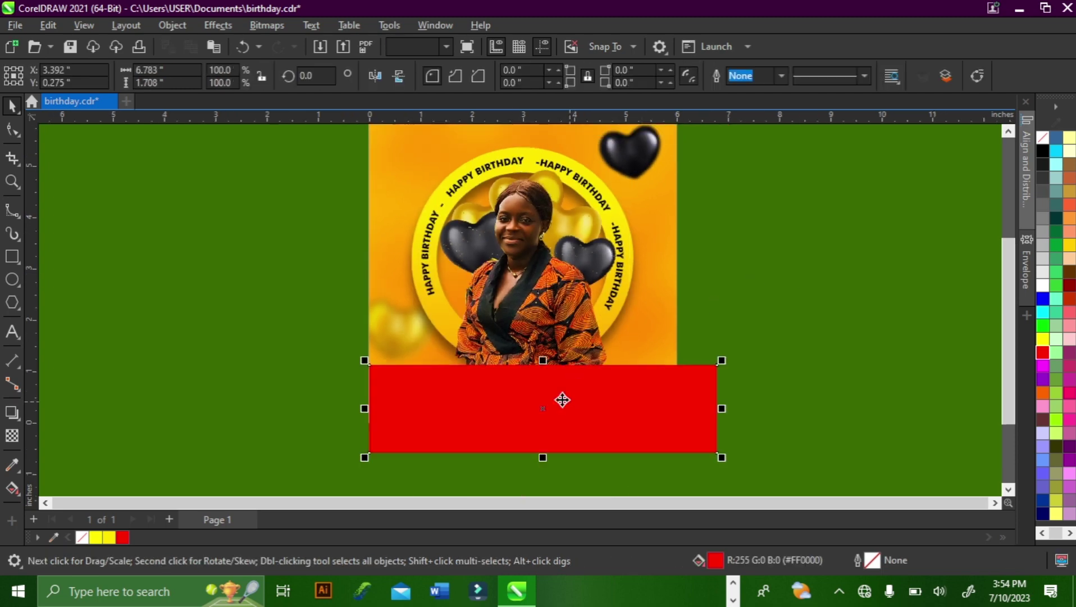
left_click(11, 435)
left_click_drag(474, 433, 474, 379)
key("space")
Step: PowerClip the faded red rectangle inside the flyer background and stretch it to about 3.47 inches tall along the flyer's bottom edge
mouse_move(536, 419)
left_mouse_down()
mouse_move(849, 284)
mouse_move(479, 322)
left_mouse_up()
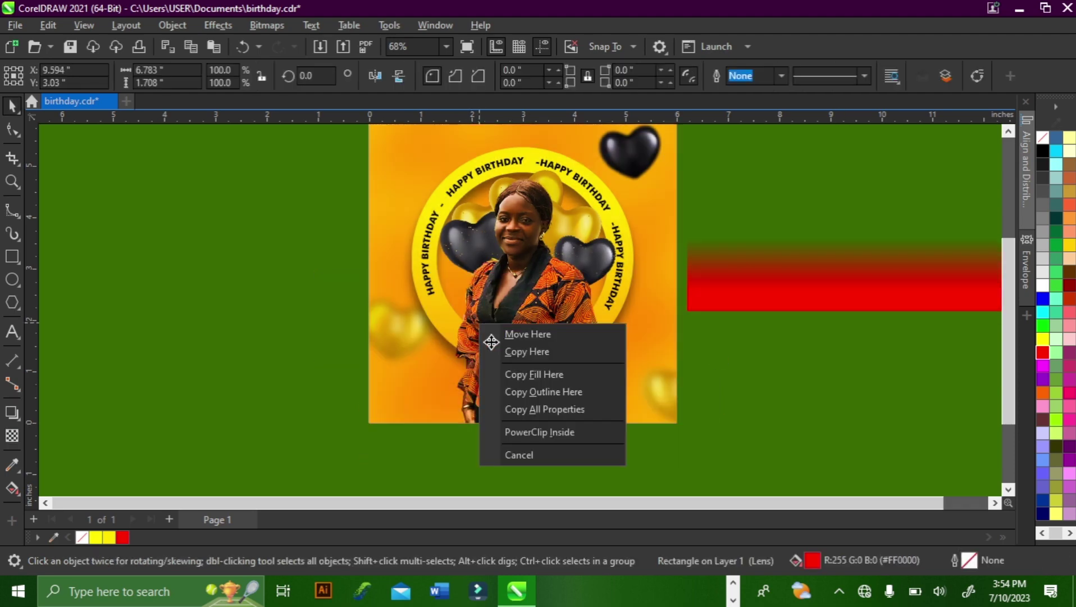
left_click(549, 431)
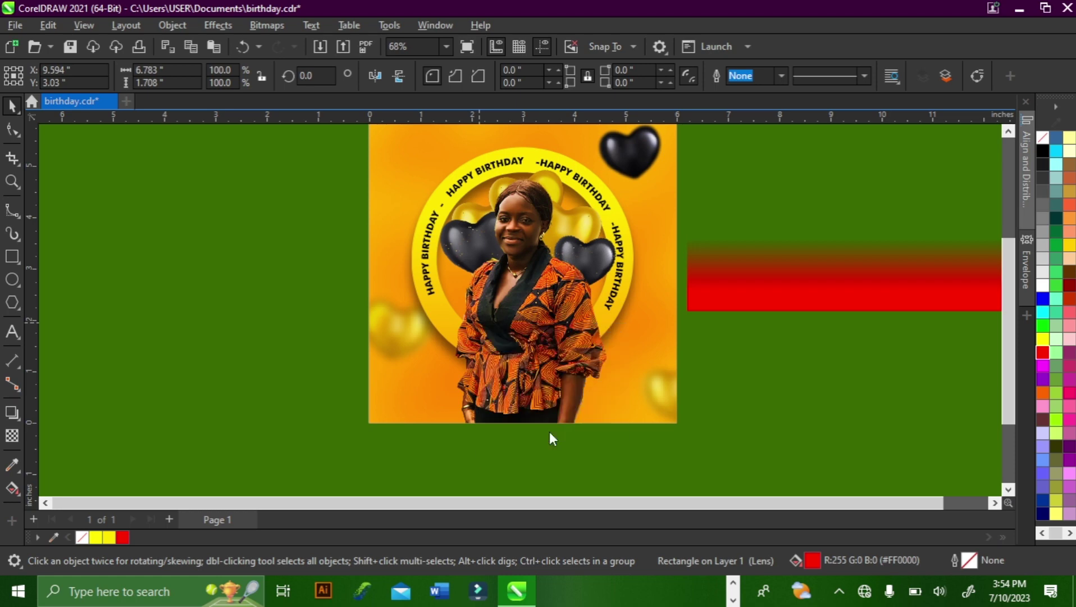
left_click(486, 375, "ctrl")
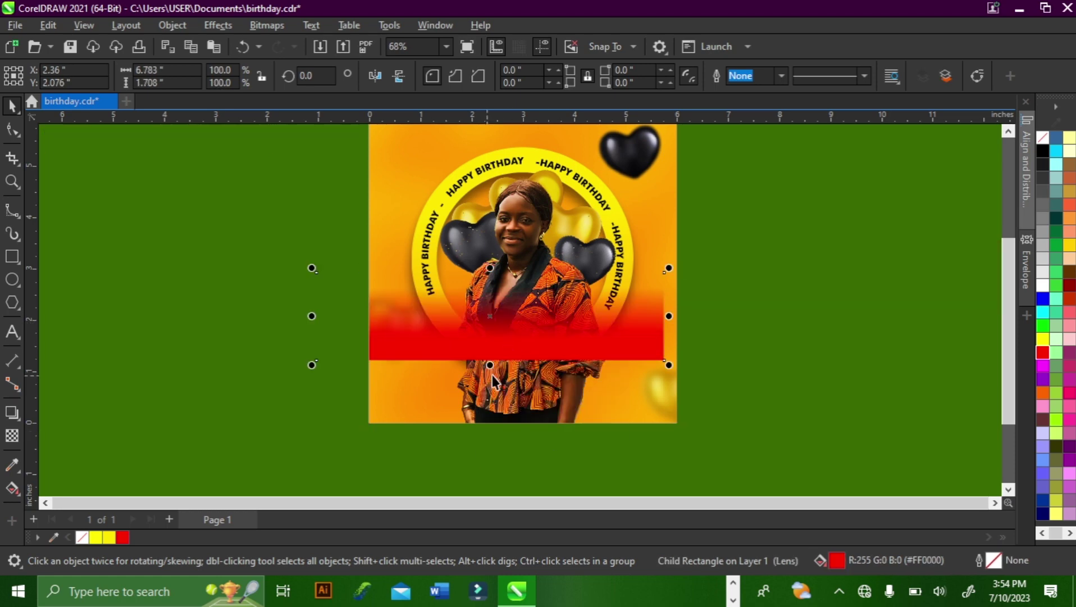
left_click_drag(490, 365, 506, 404)
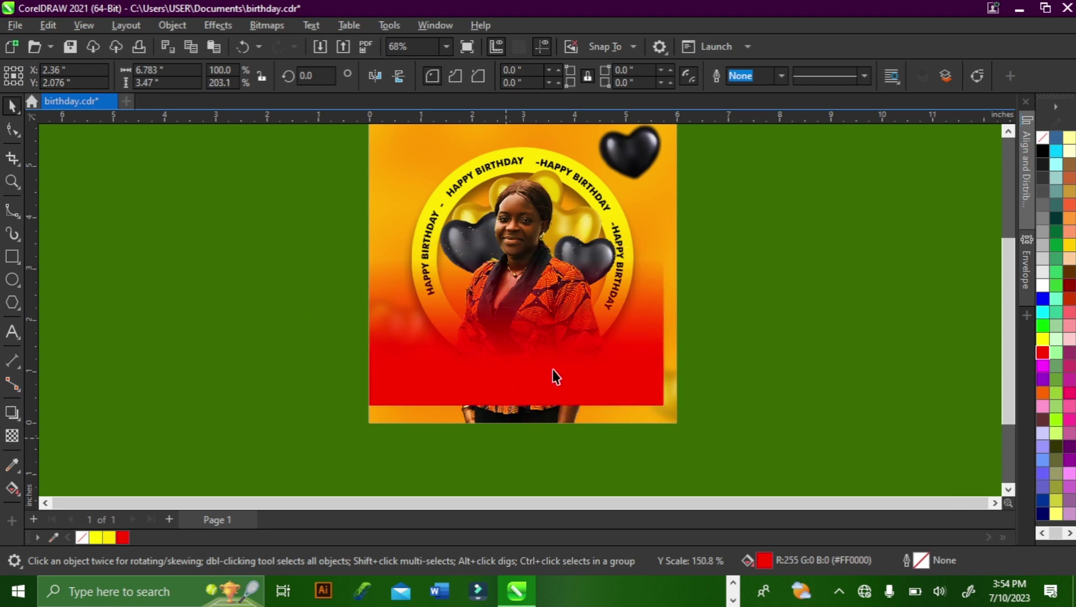
scroll(553, 374, "up", 1)
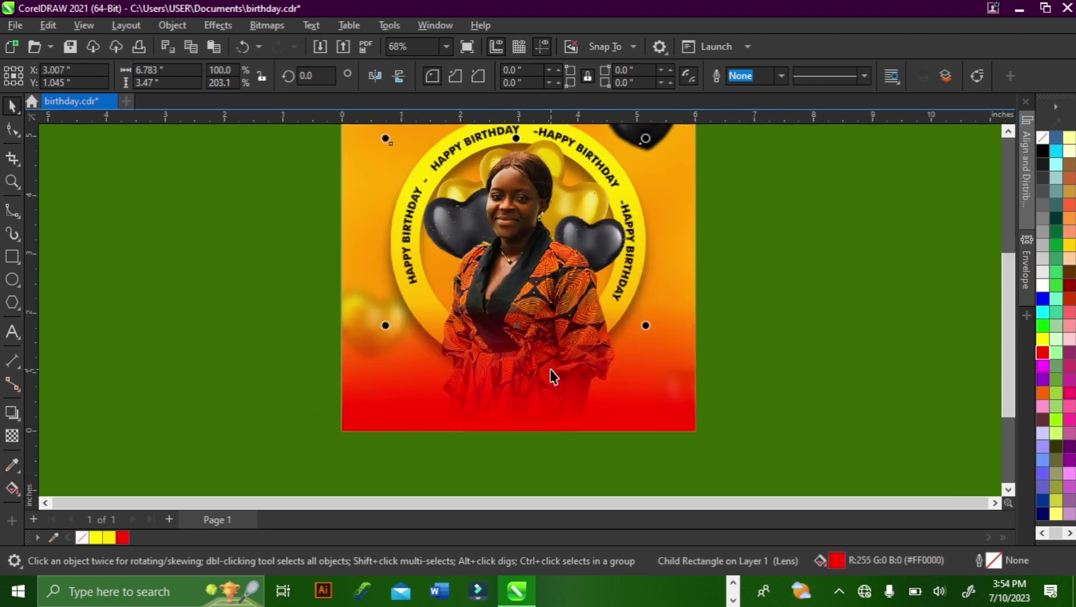
Step: Stretch the clipped red fade upward to about 4.56 inches tall over the lower part of the photo
left_click(549, 372)
left_click(615, 391, "ctrl")
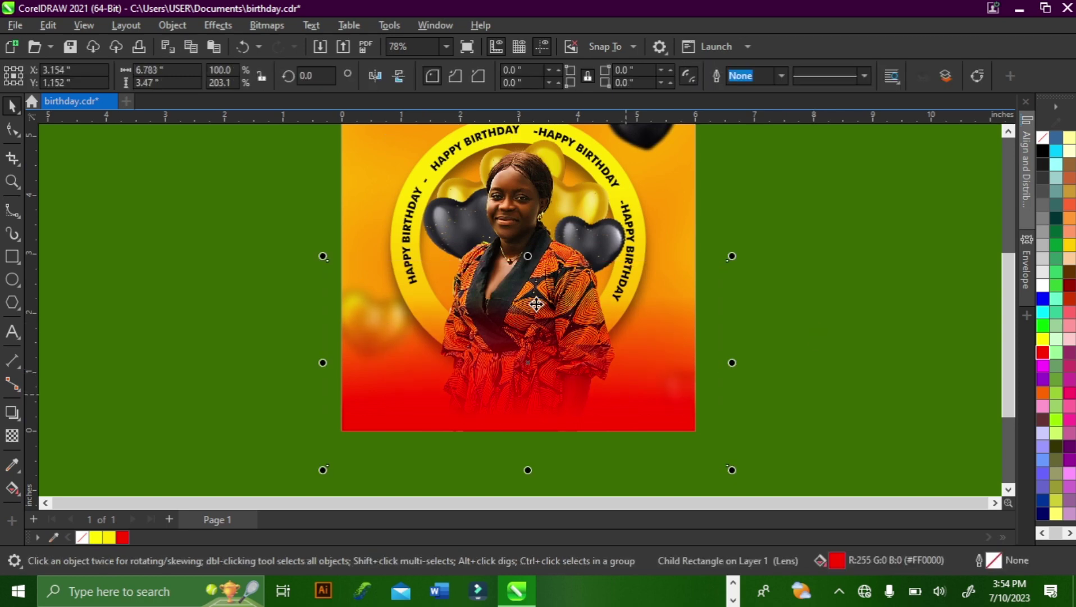
left_click_drag(528, 253, 530, 212)
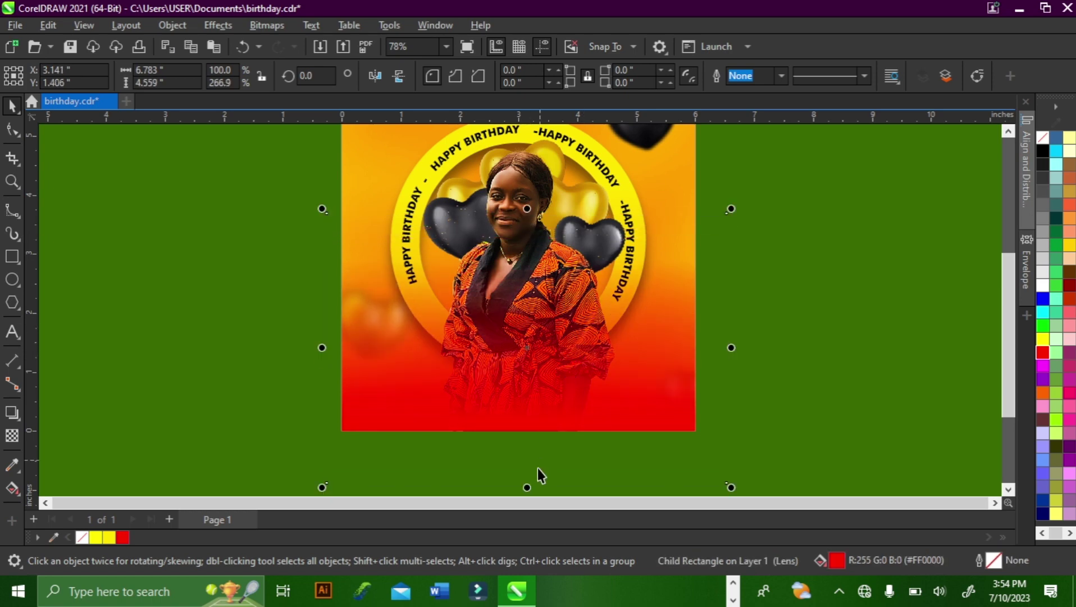
Step: Duplicate the red fade at about 3.34 inches tall along the flyer's bottom and darken the copy's fill to #A70000
left_click_drag(527, 209, 529, 283)
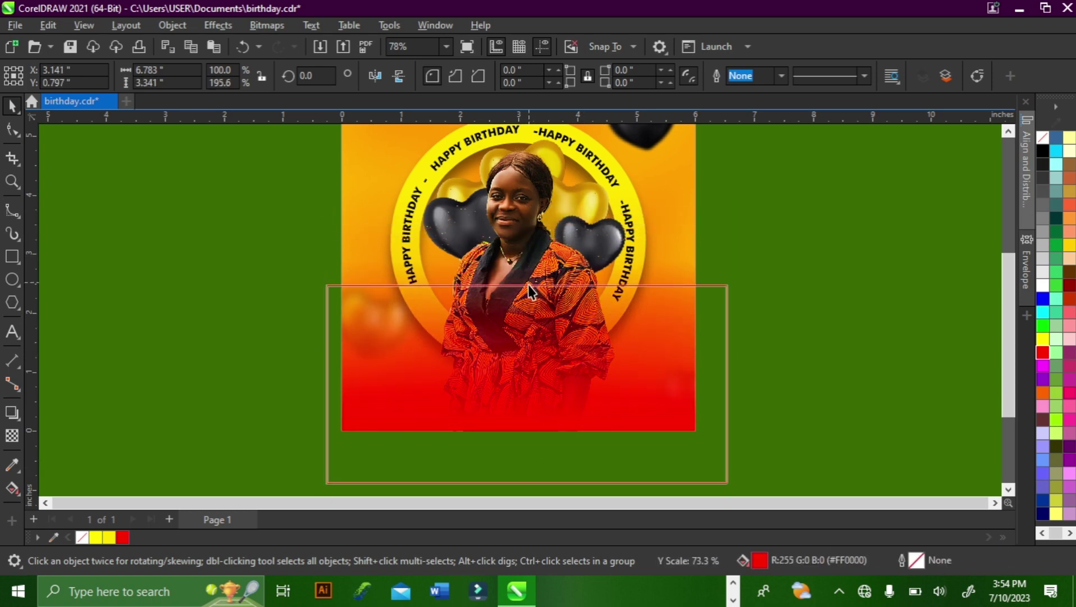
right_click(529, 343)
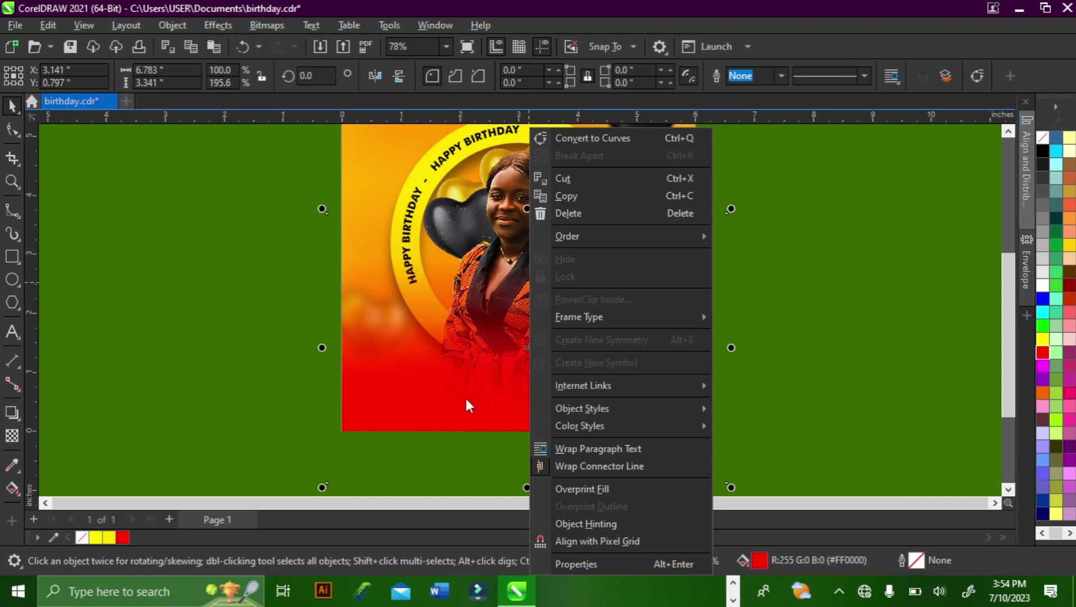
left_click(982, 179)
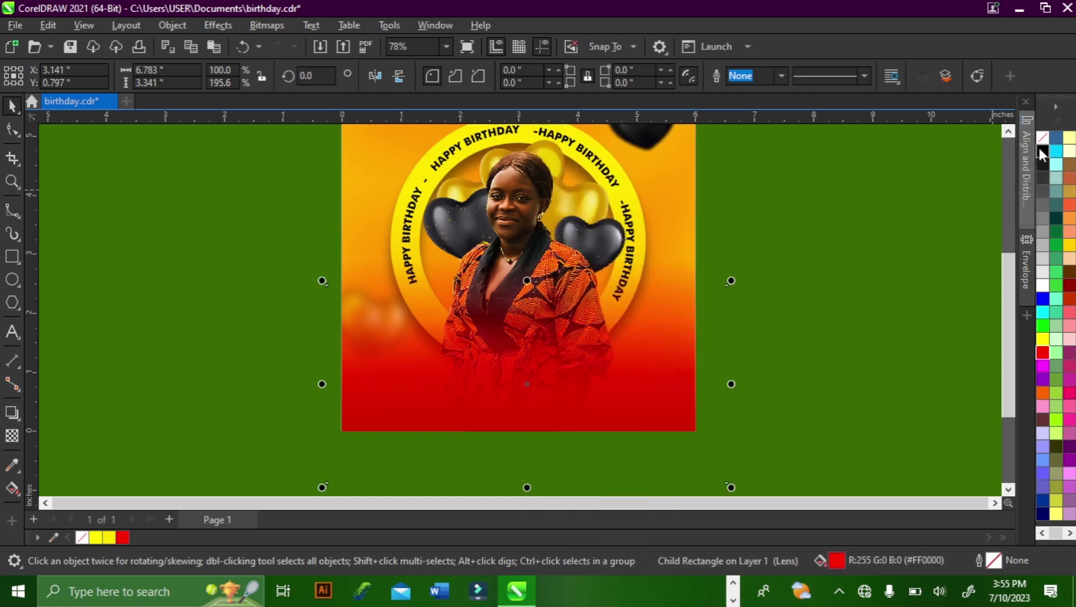
left_click(863, 270)
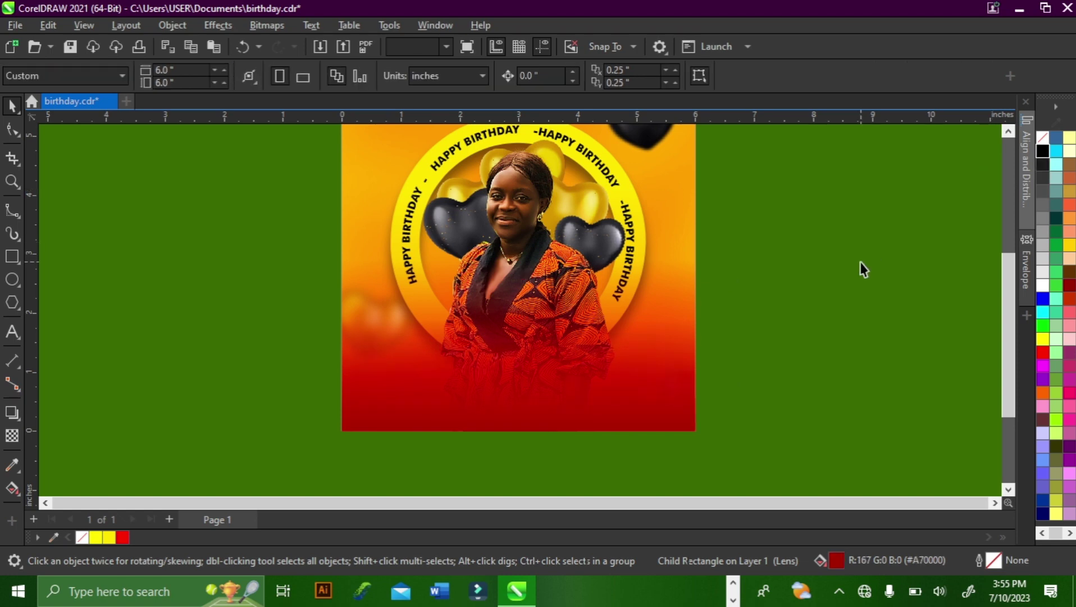
key("shift+F4")
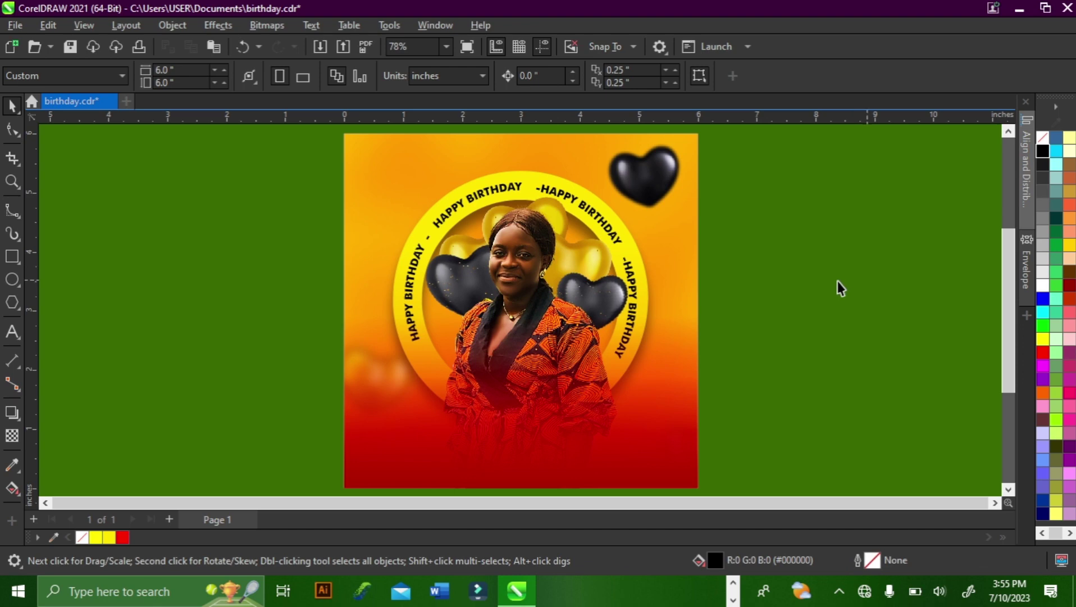
Step: Switch to the desktop and open the "text 2" folder in a maximized File Explorer window
left_click(1073, 595)
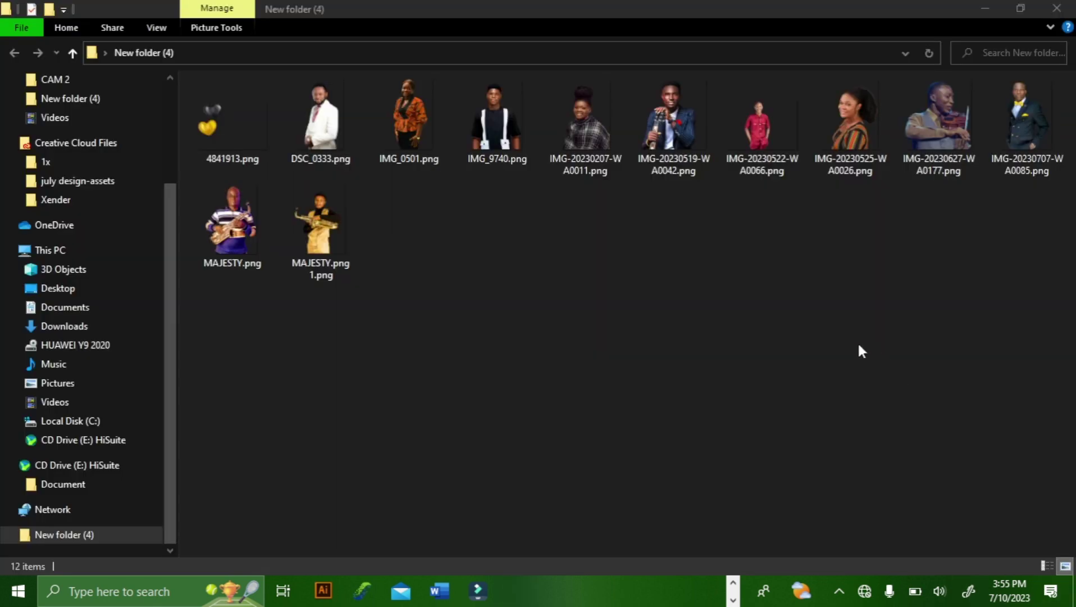
key("super+d")
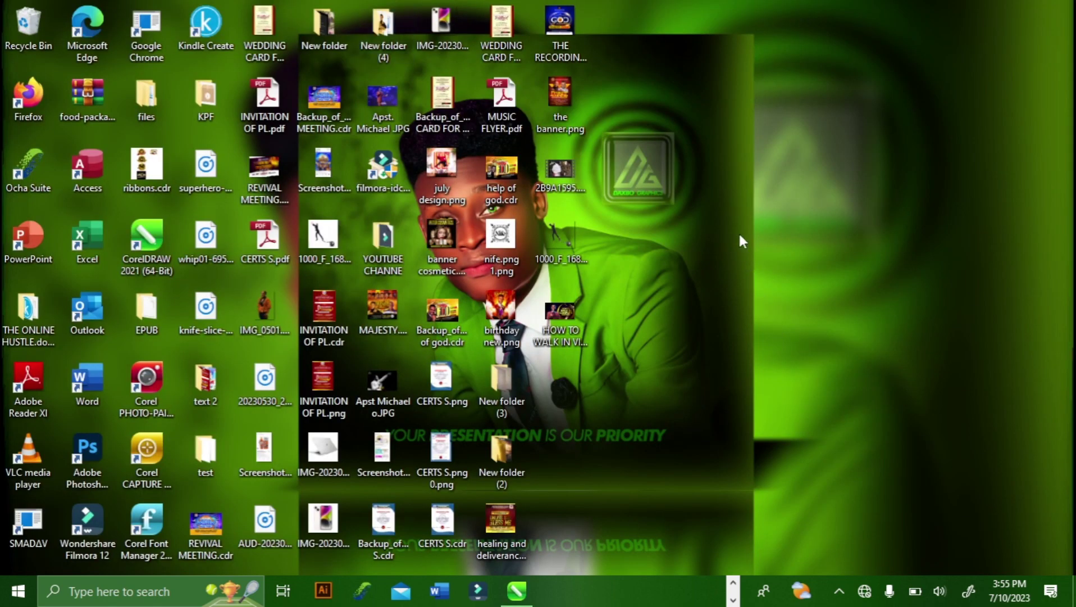
key("super")
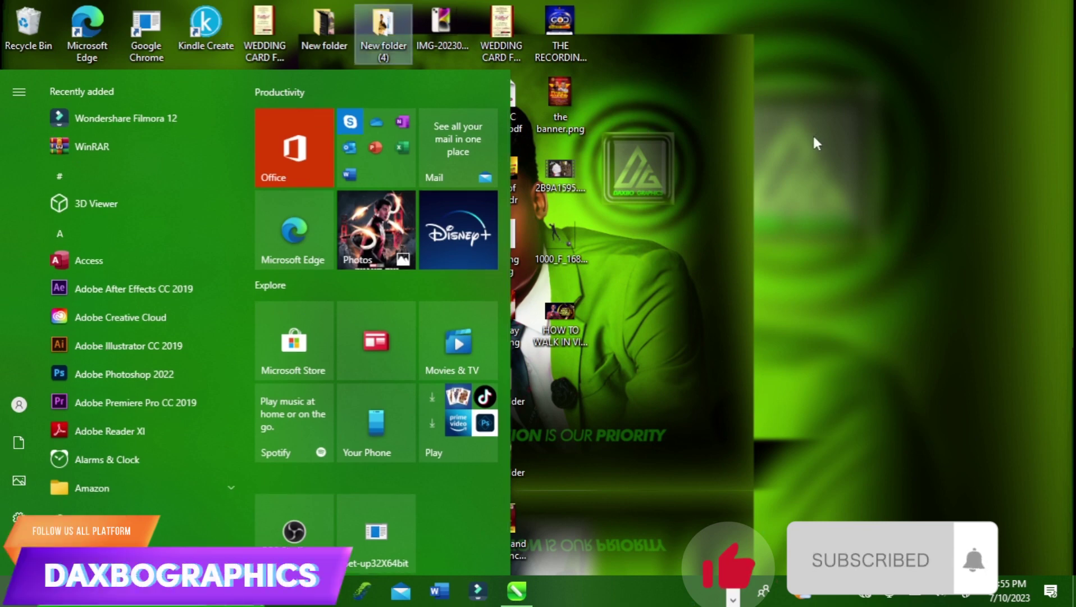
left_click(741, 116)
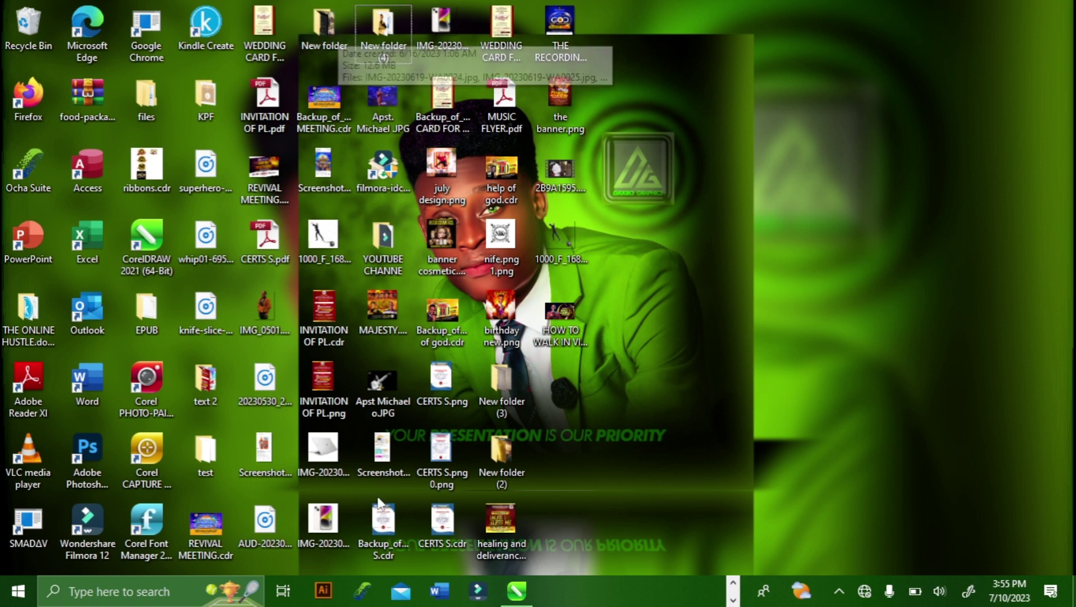
left_click(199, 375)
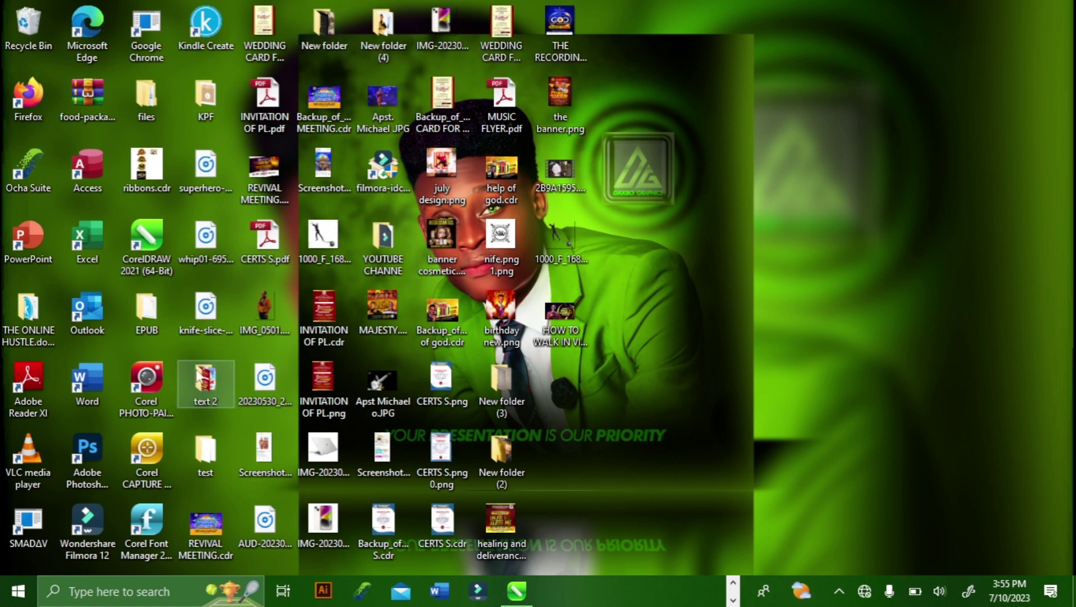
double_click(199, 375)
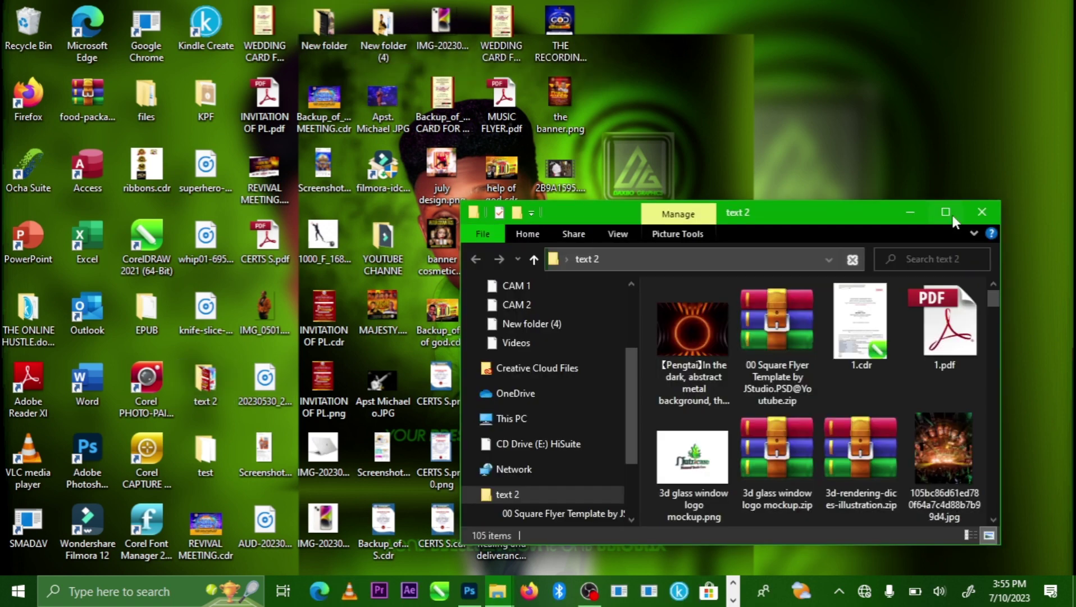
left_click(946, 213)
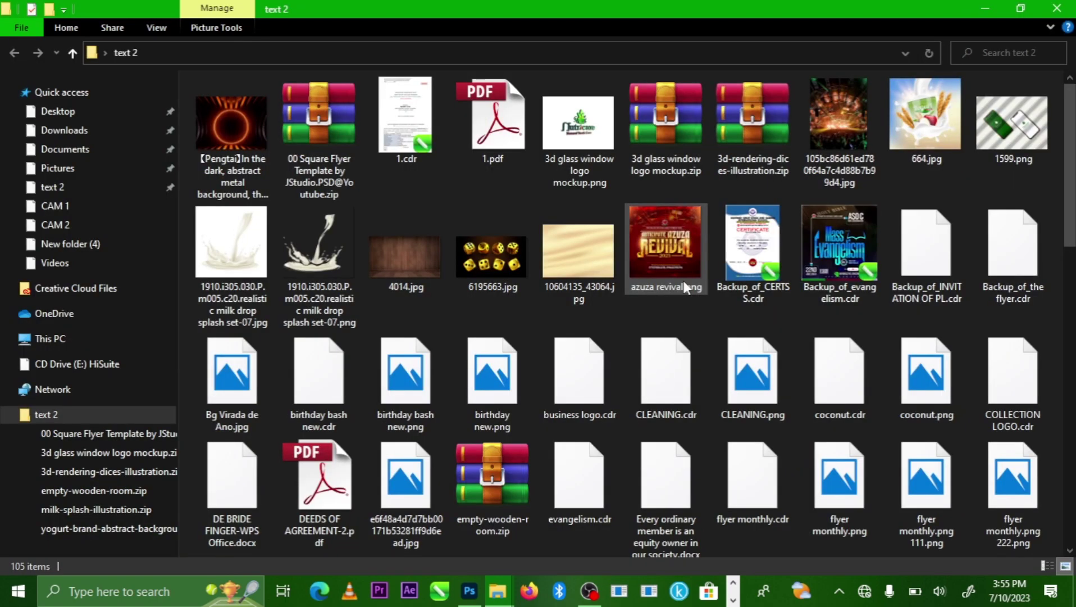
Step: Copy the Light.png image file from the "text 2" folder
scroll(684, 279, "down", 5)
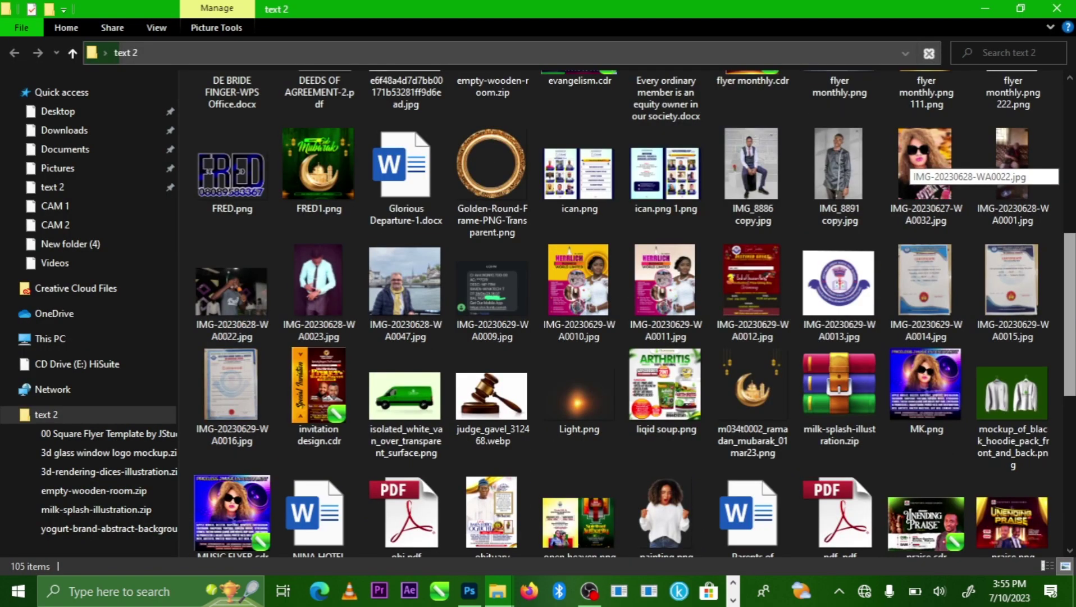
double_click(592, 393)
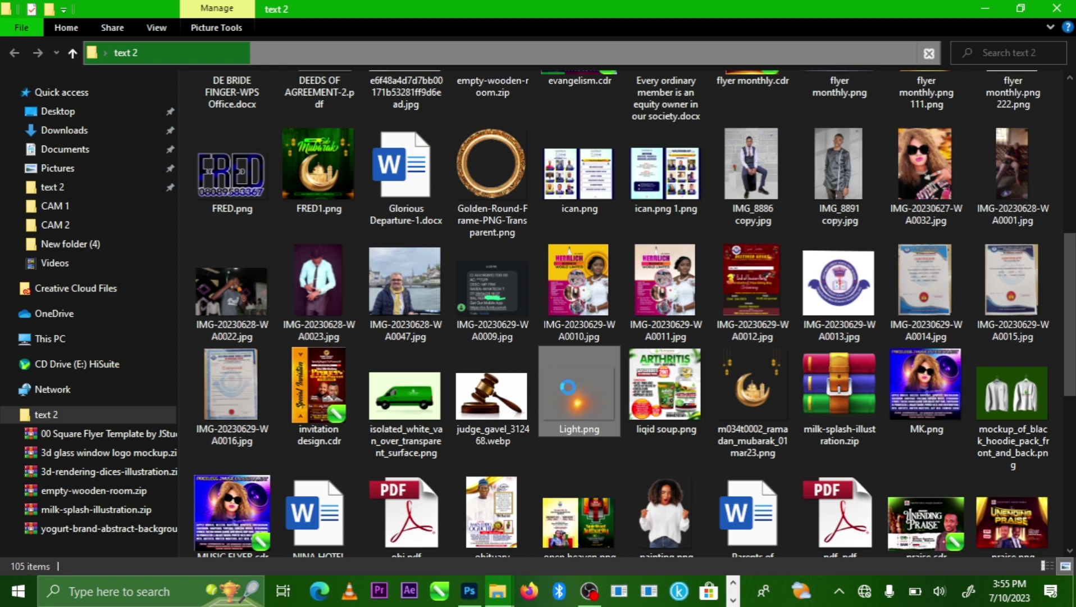
right_click(577, 379)
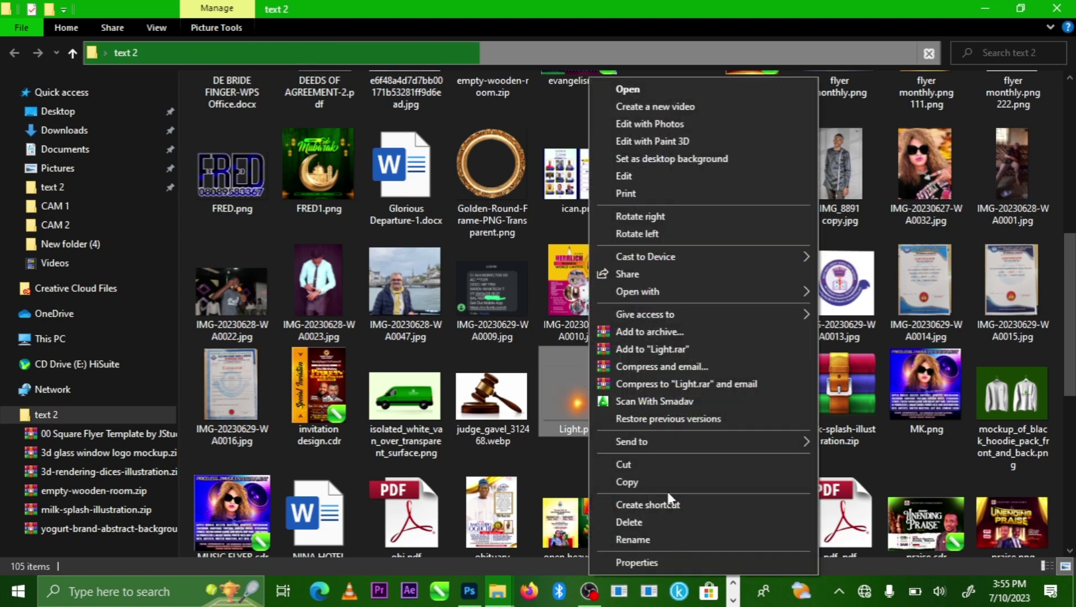
left_click(680, 478)
Step: Switch to CorelDRAW and paste the copied light image into birthday.cdr
left_click(732, 599)
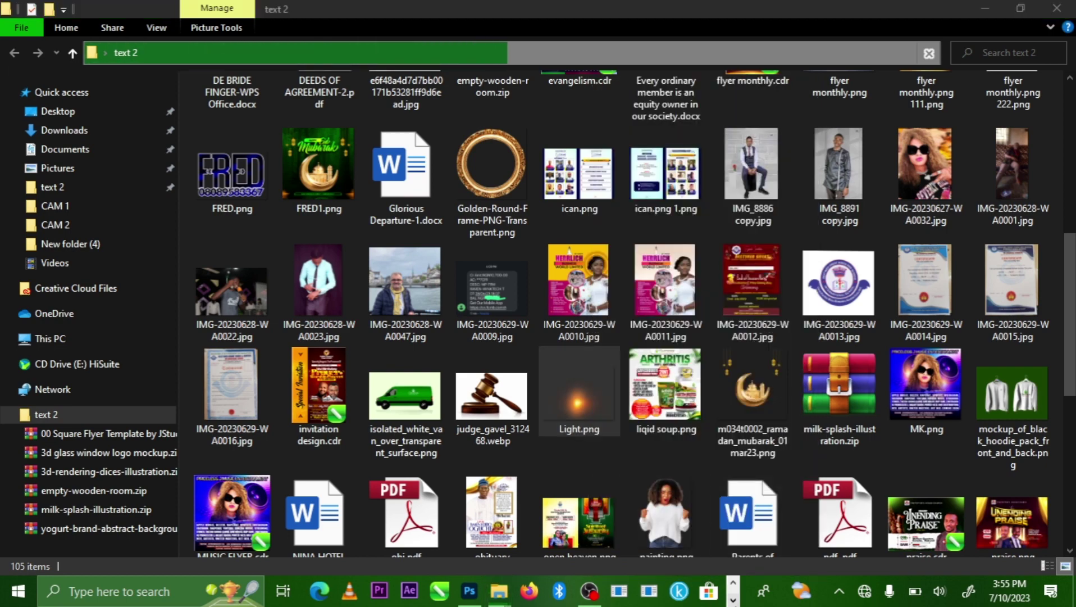
left_click(593, 597)
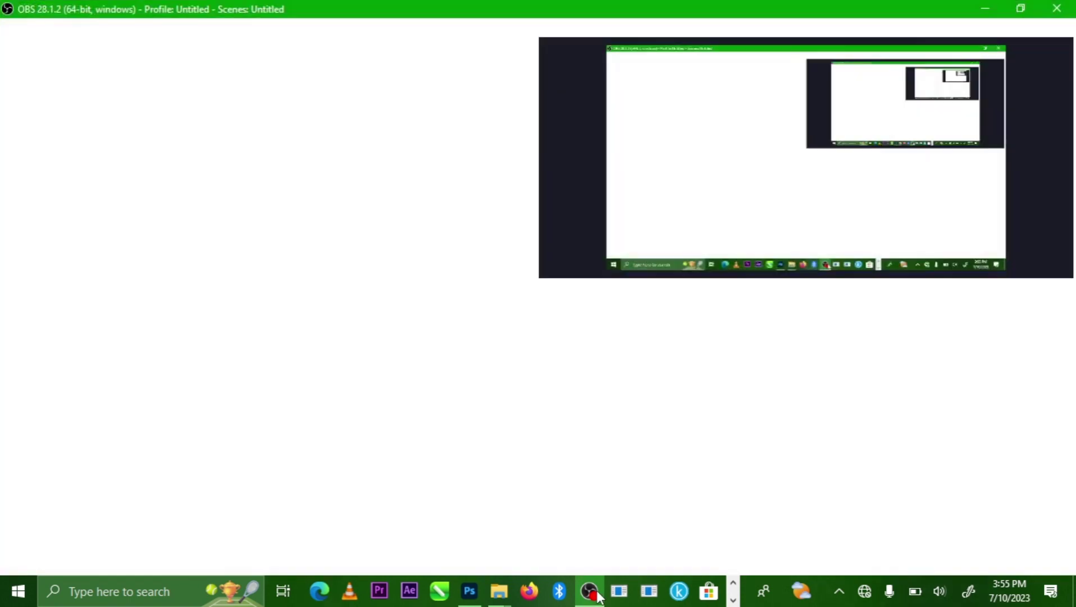
left_click(499, 593)
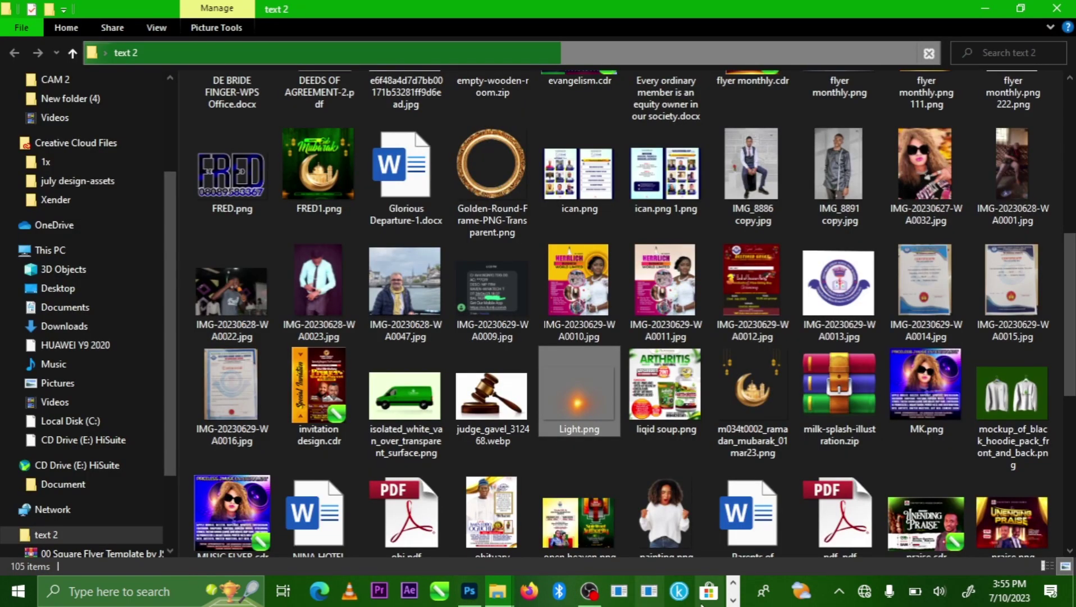
left_click(733, 600)
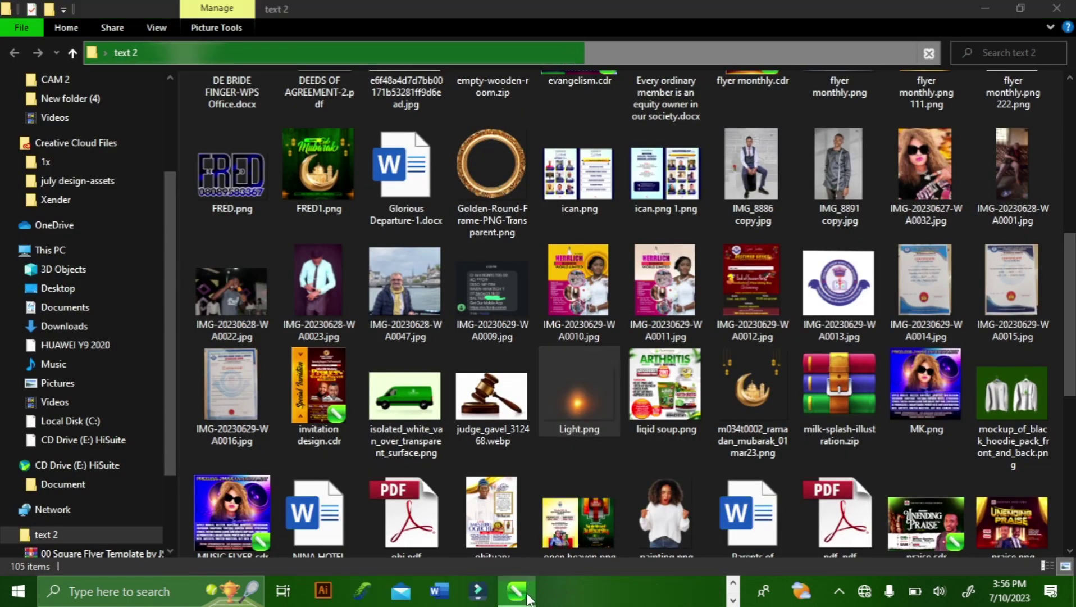
left_click(516, 590)
key("alt+Tab")
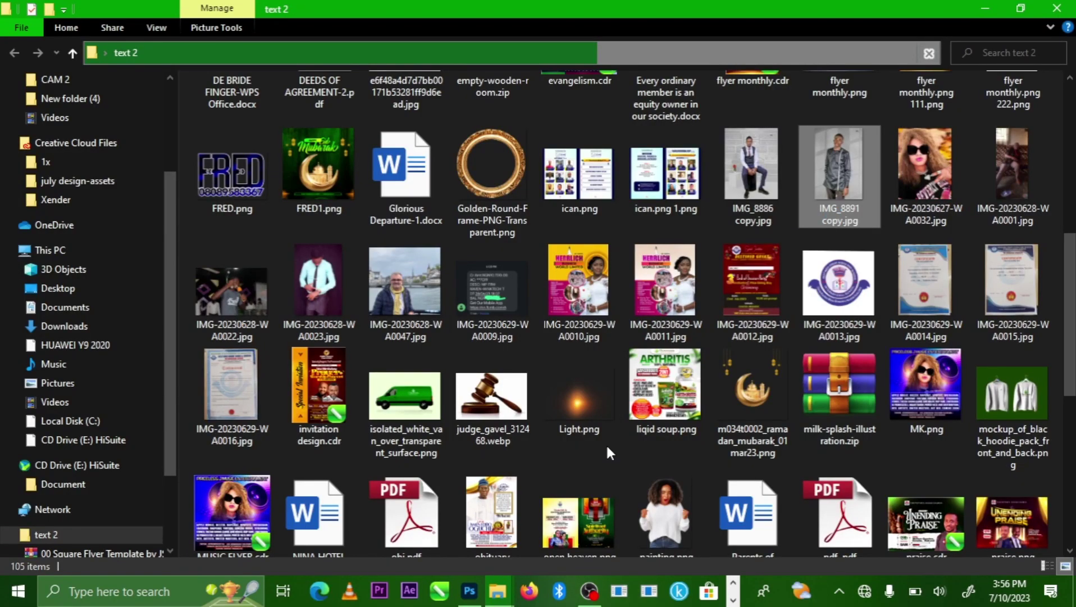
right_click(831, 215)
left_click(733, 600)
left_click(517, 590)
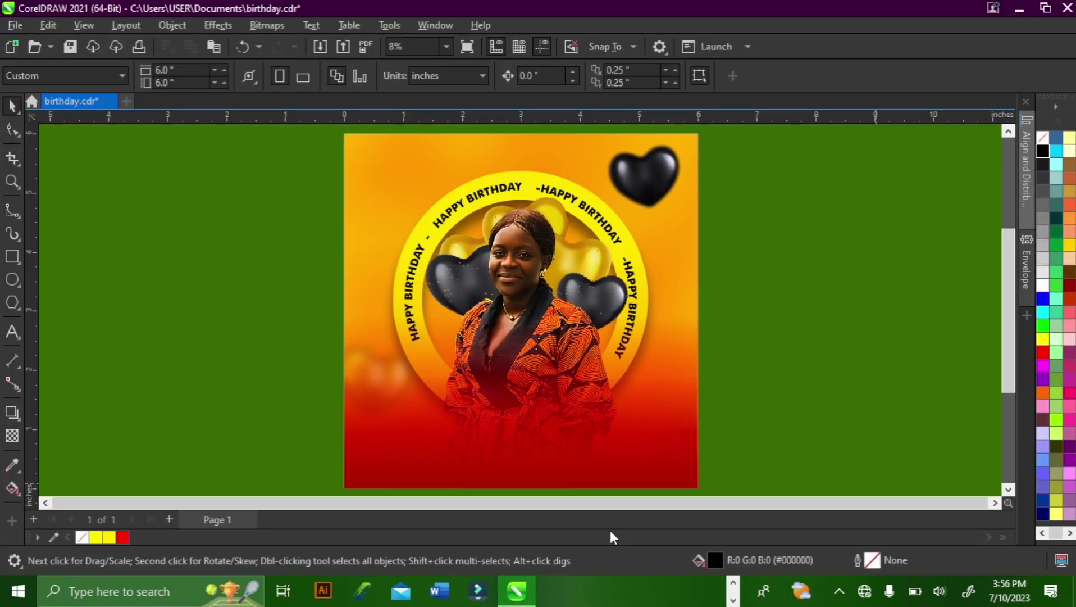
right_click(824, 222)
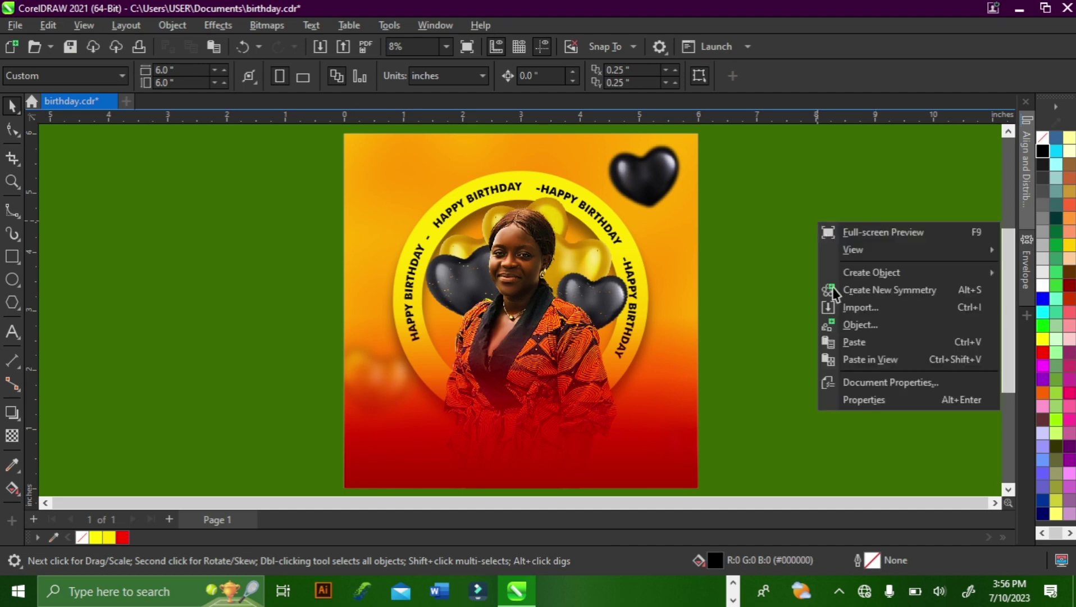
left_click(851, 341)
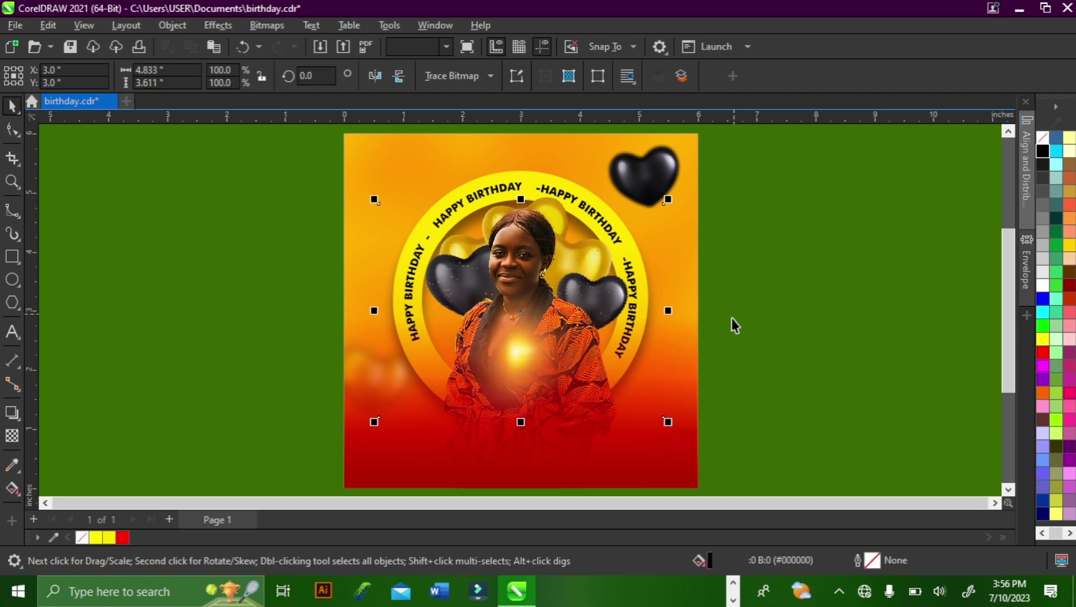
Step: PowerClip the light image inside the flyer background and set its merge mode to Screen
left_click_drag(541, 364, 383, 220)
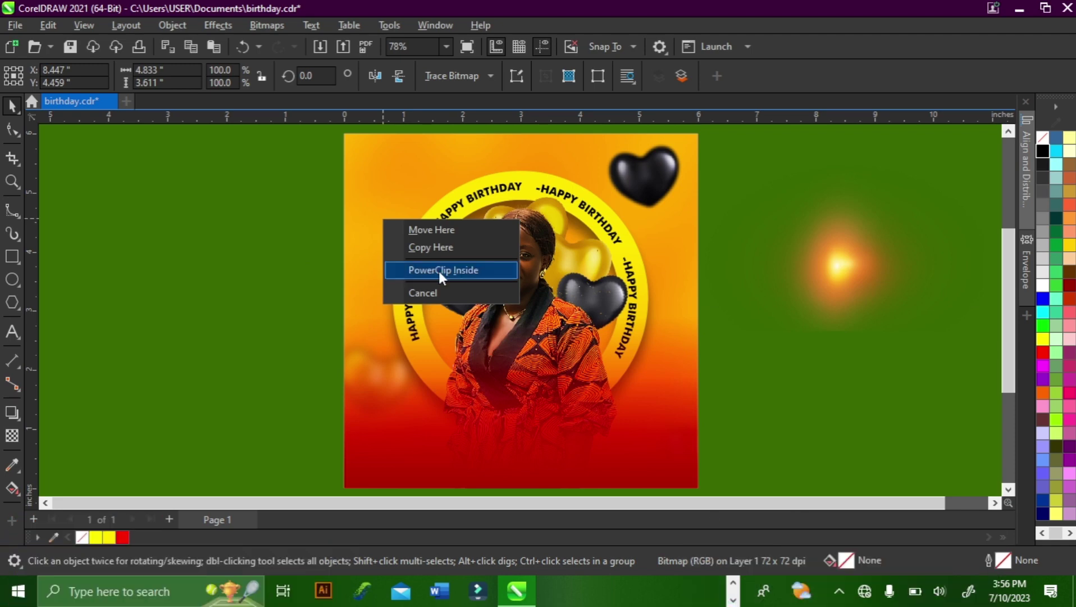
left_click(439, 273)
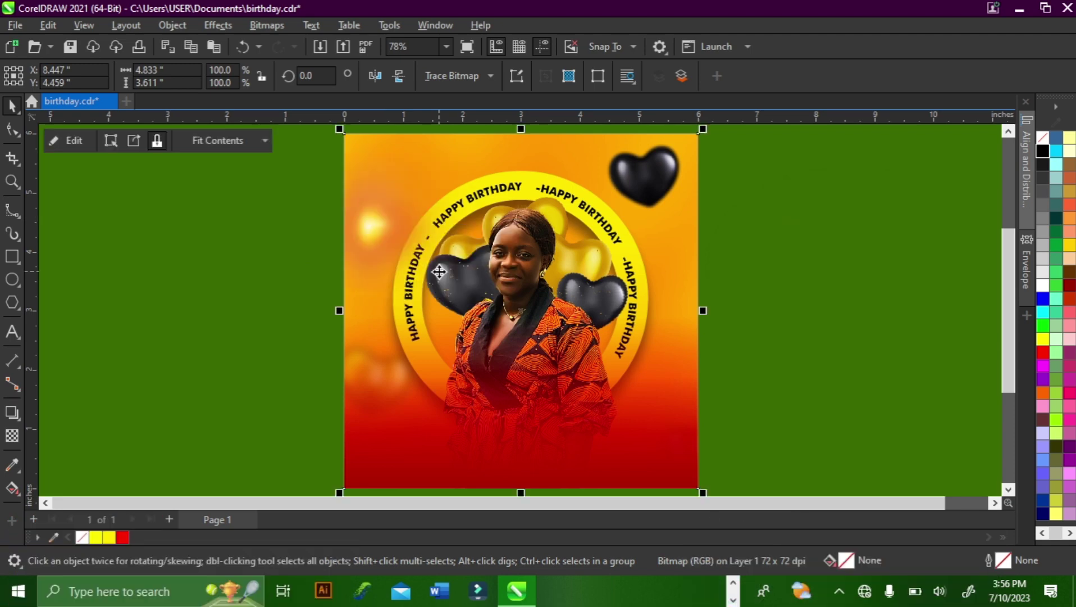
left_click(364, 229, "ctrl")
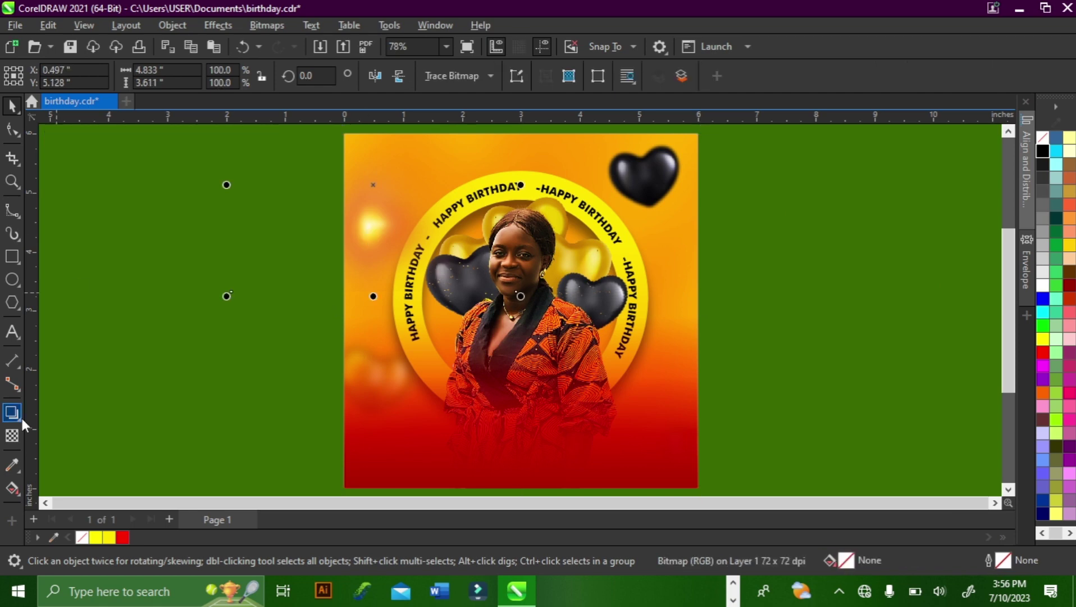
left_click(12, 436)
left_click(201, 73)
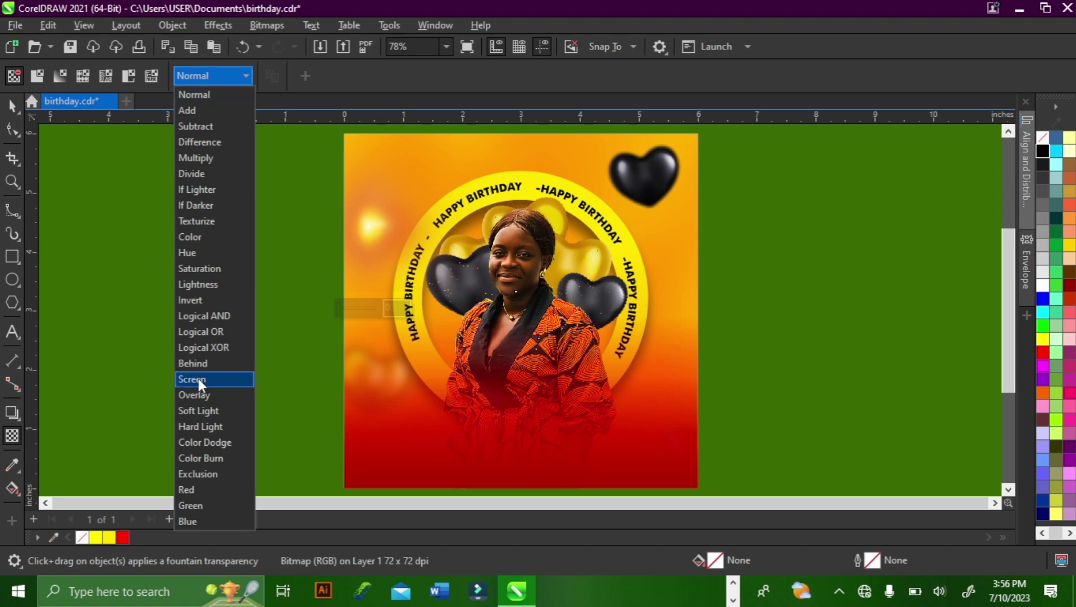
left_click(198, 379)
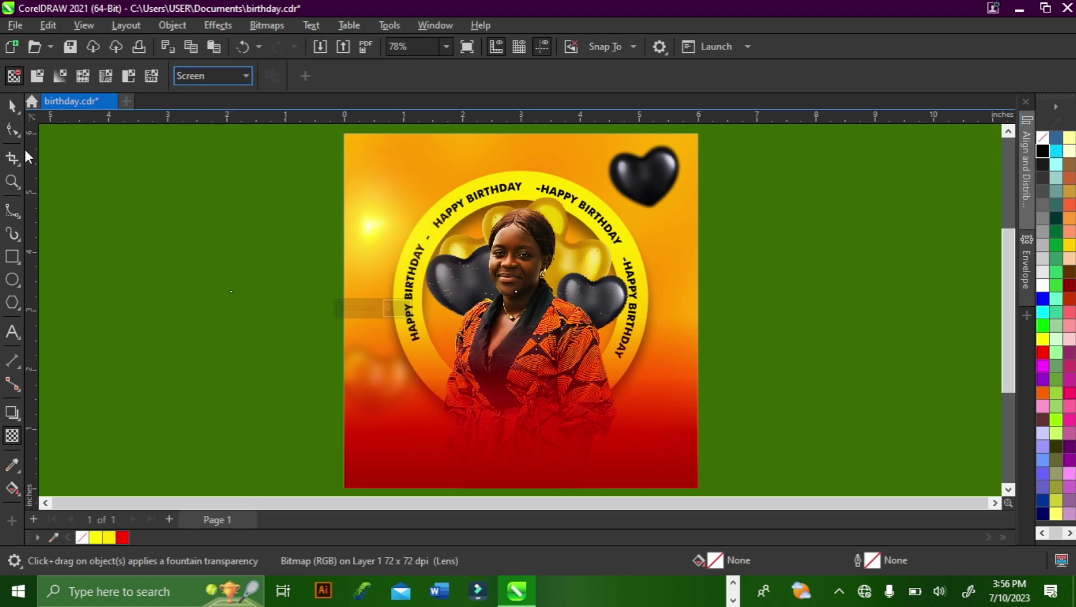
left_click(12, 105)
Step: Enlarge the light to about 8.73 × 6.52 inches at the flyer's upper-left corner and copy it to the upper-right corner and lower-left edge
scroll(530, 306, "down", 2)
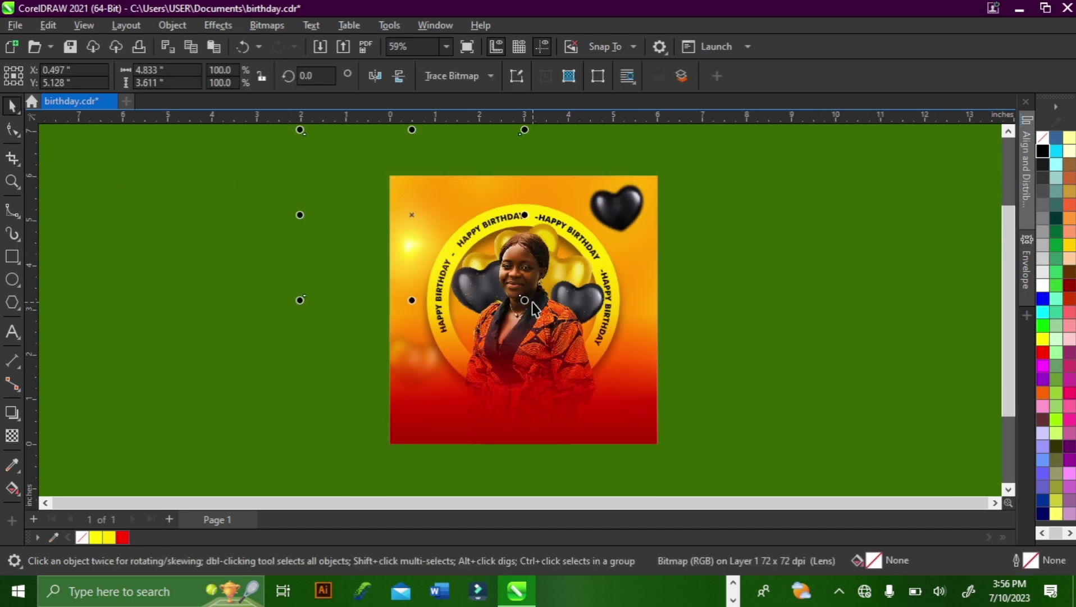
left_click_drag(526, 302, 608, 362)
left_click_drag(415, 276, 657, 183)
right_click(657, 182)
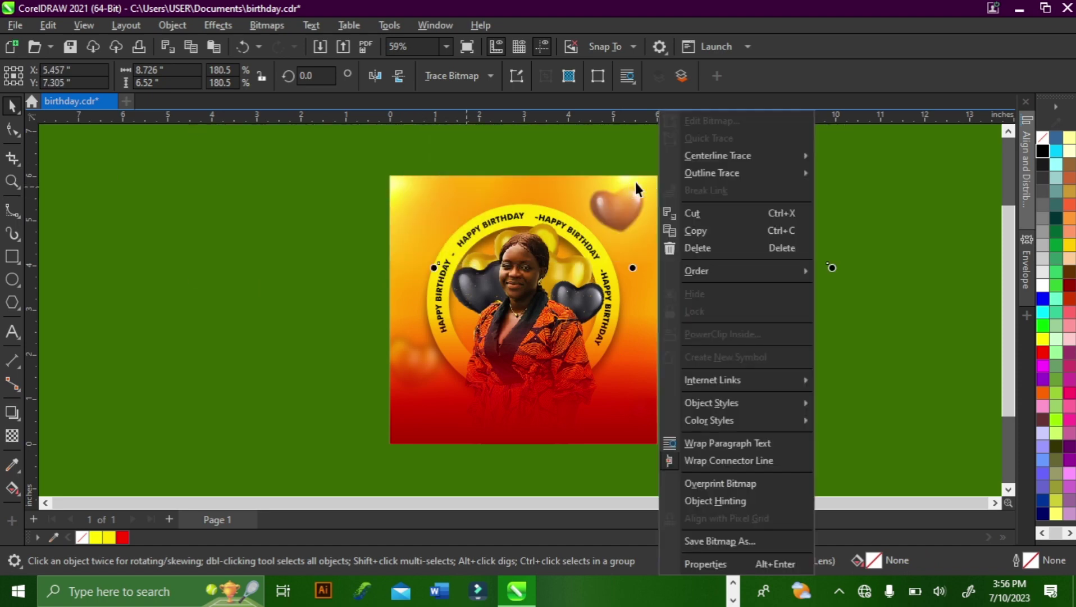
left_click(638, 185)
left_click_drag(628, 186, 407, 370)
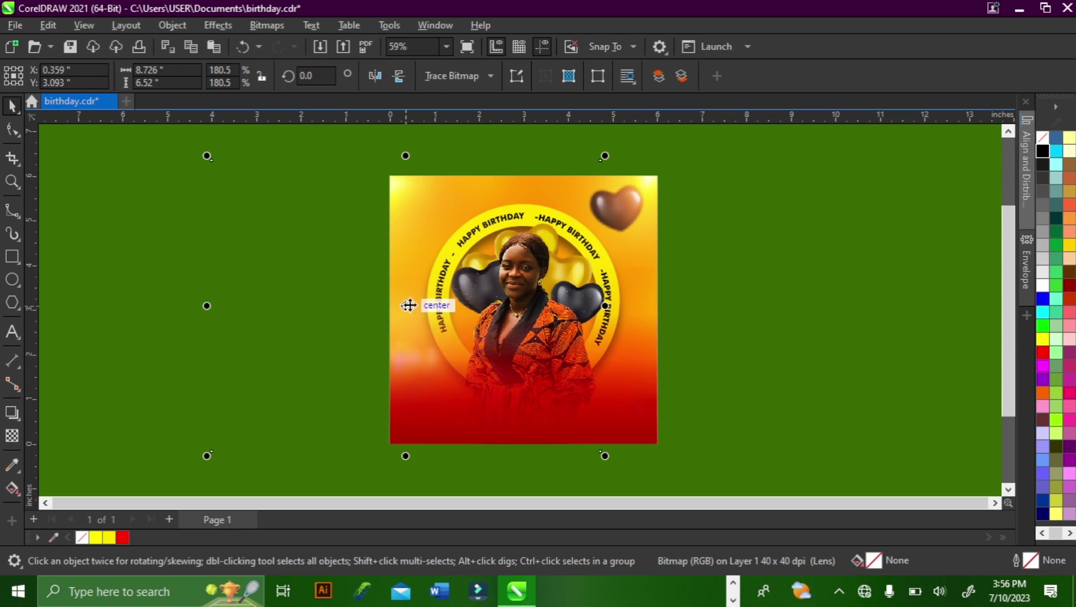
left_click_drag(409, 305, 410, 332)
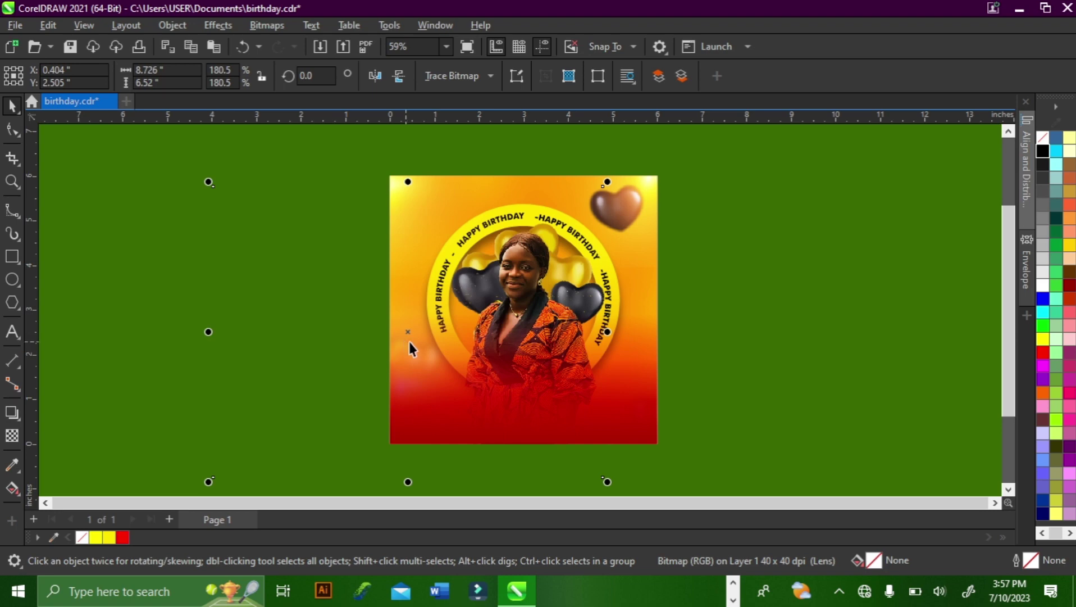
Step: Copy the light to the flyer's centre behind the woman and enlarge the copy to about 10.29 × 7.69 inches
left_click_drag(409, 341, 511, 264)
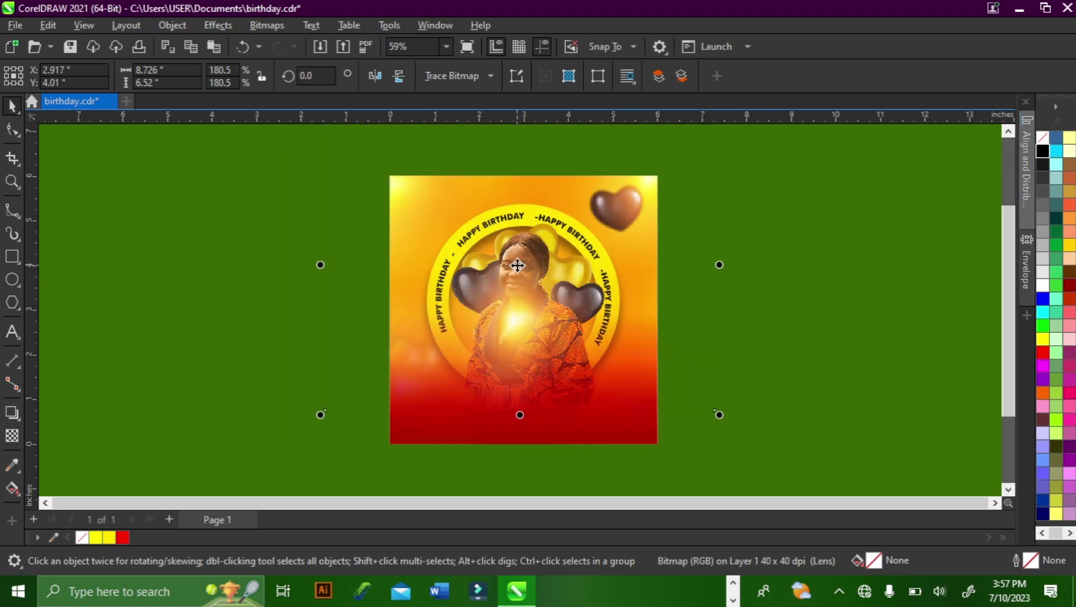
left_click_drag(548, 332, 544, 277)
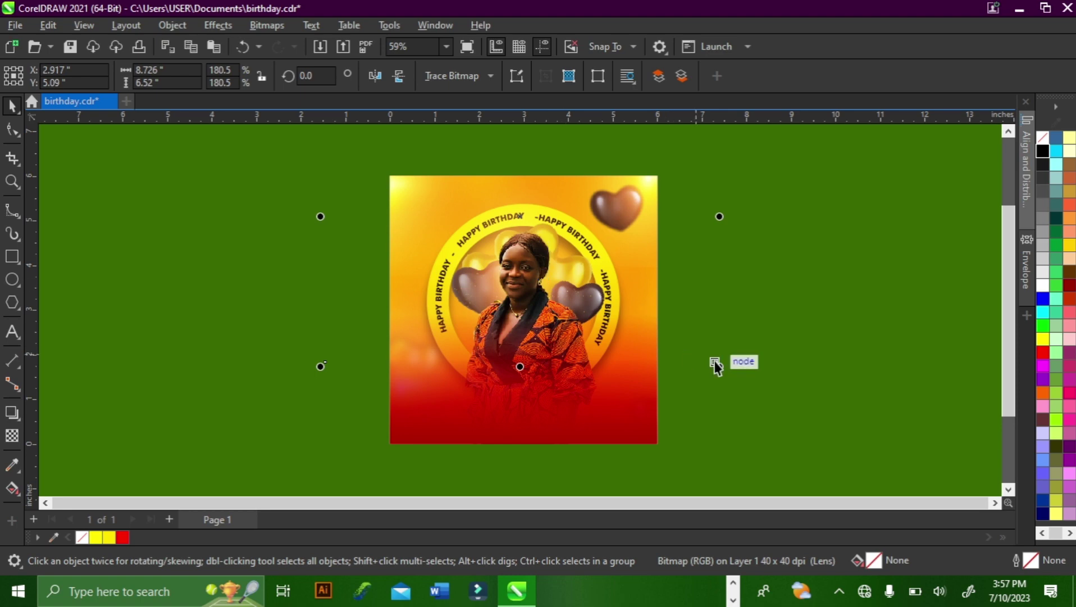
left_click_drag(719, 366, 743, 382)
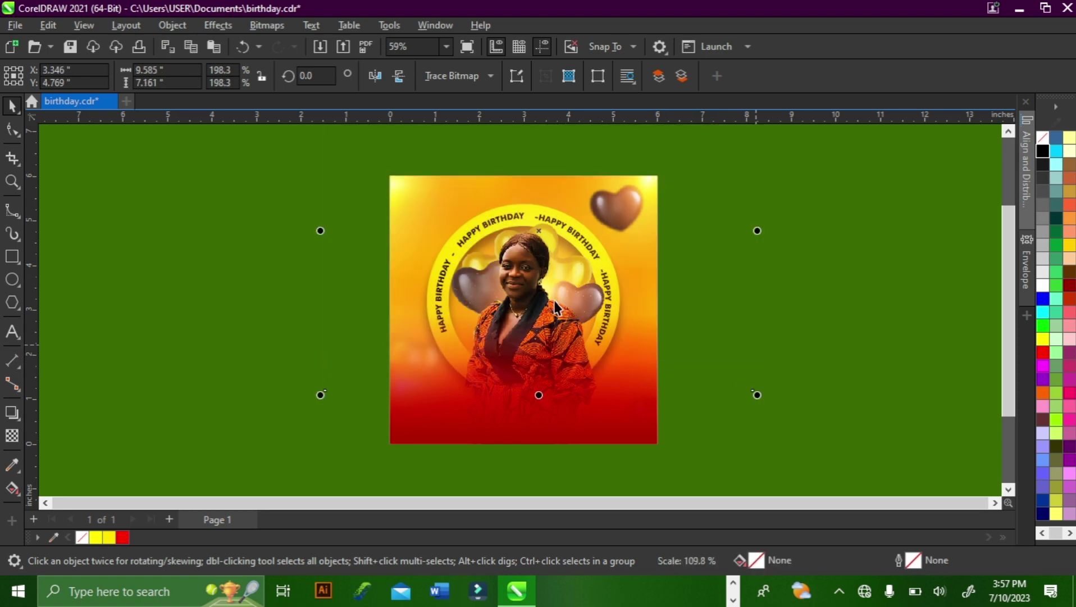
left_click_drag(321, 395, 280, 418)
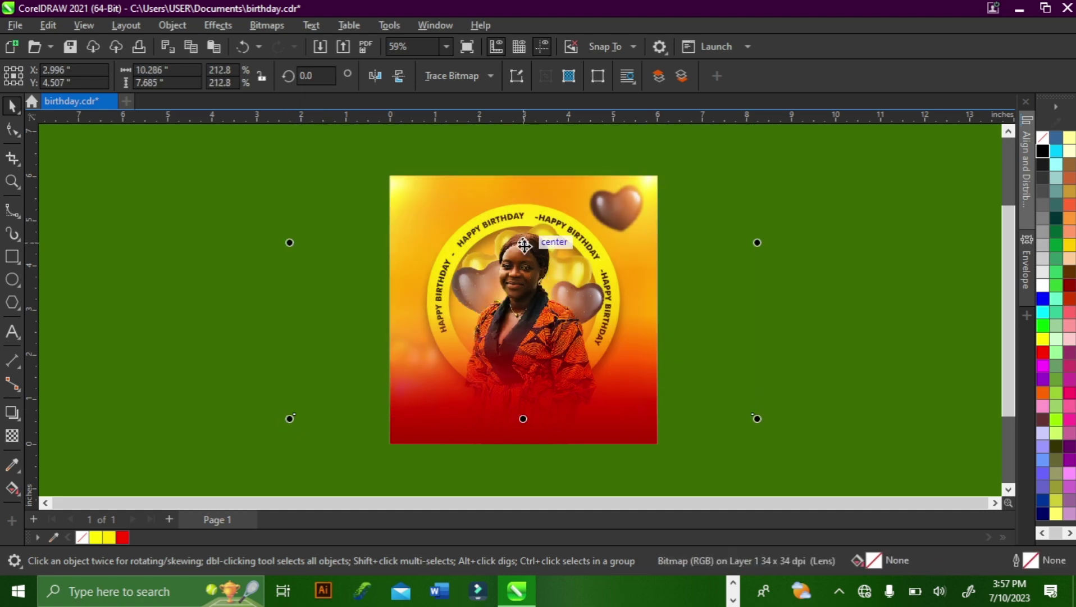
left_click_drag(523, 248, 516, 244)
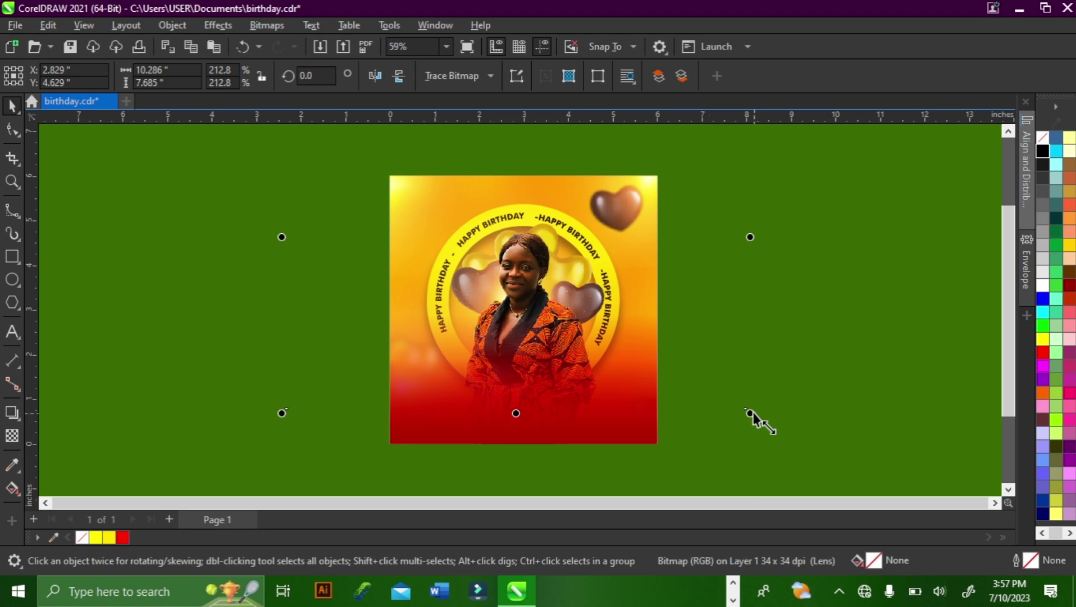
Step: Duplicate the central light at about 2.66 × 1.98 inches and place the copy beside the woman's neck, by the dark heart on the left
left_click_drag(752, 416, 578, 289)
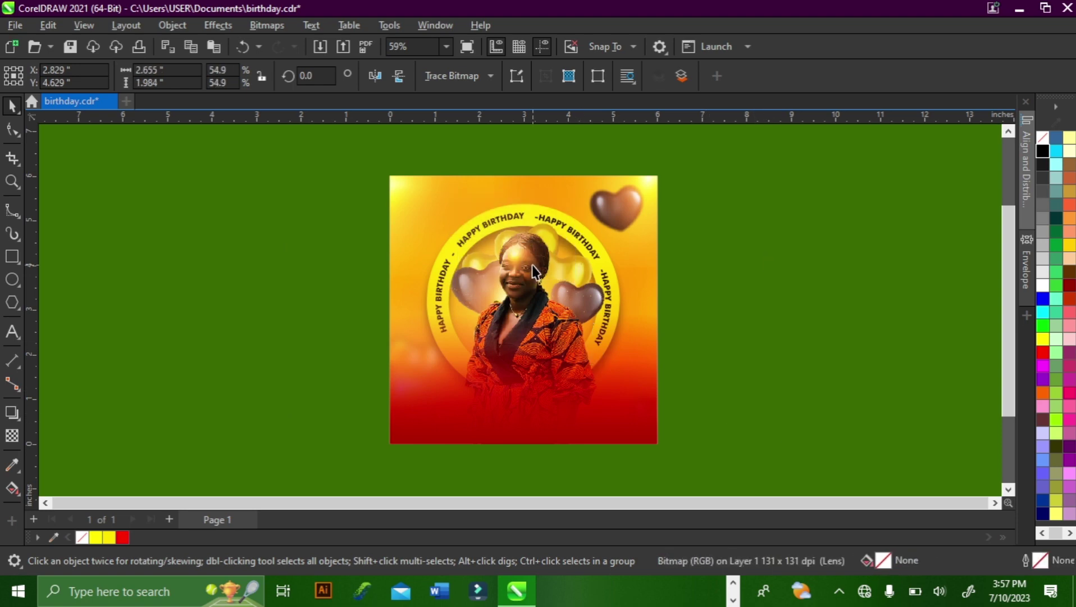
scroll(484, 297, "up", 1)
scroll(484, 297, "up", 2)
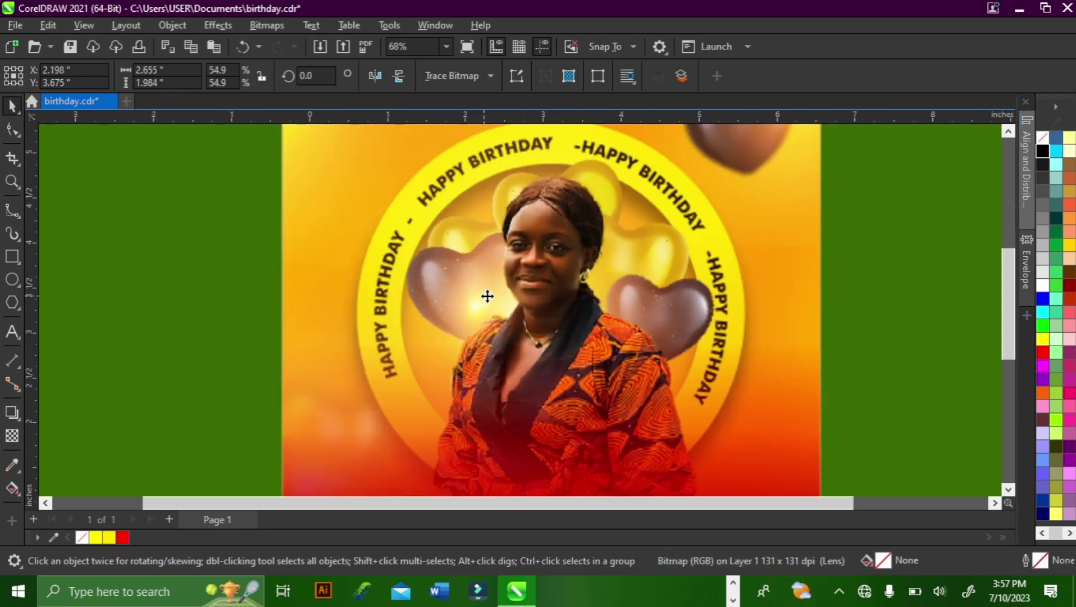
left_click_drag(487, 296, 507, 317)
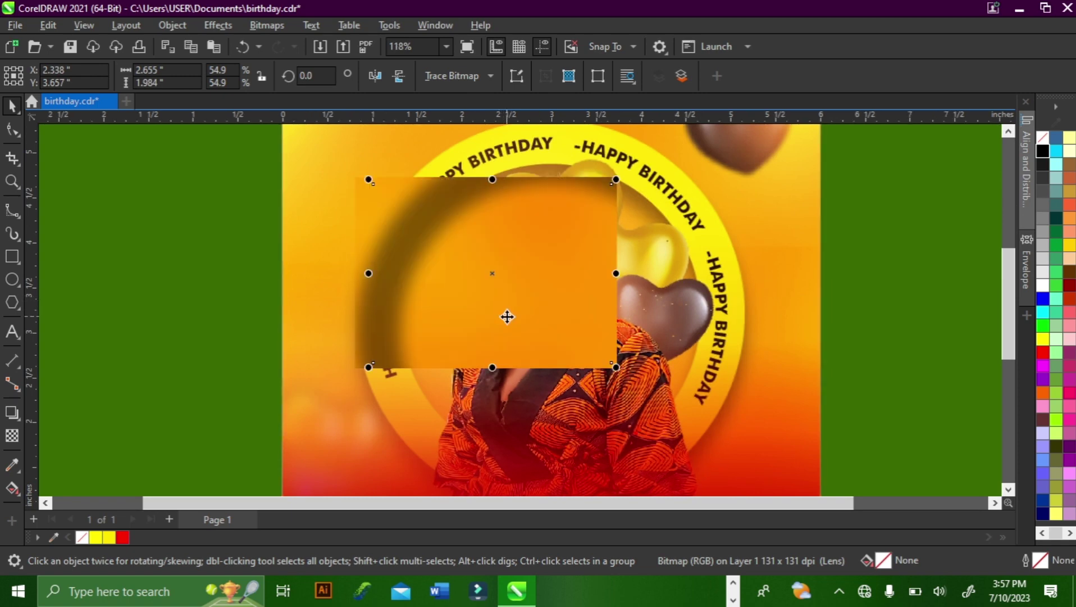
scroll(507, 317, "up", 1)
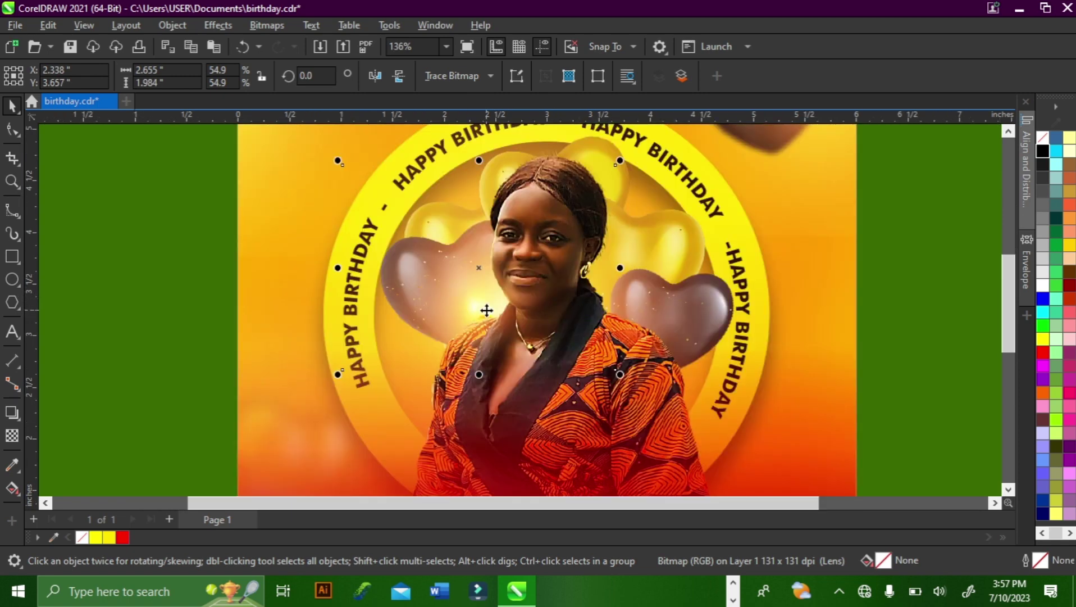
left_click_drag(487, 310, 509, 310)
scroll(508, 310, "down", 4)
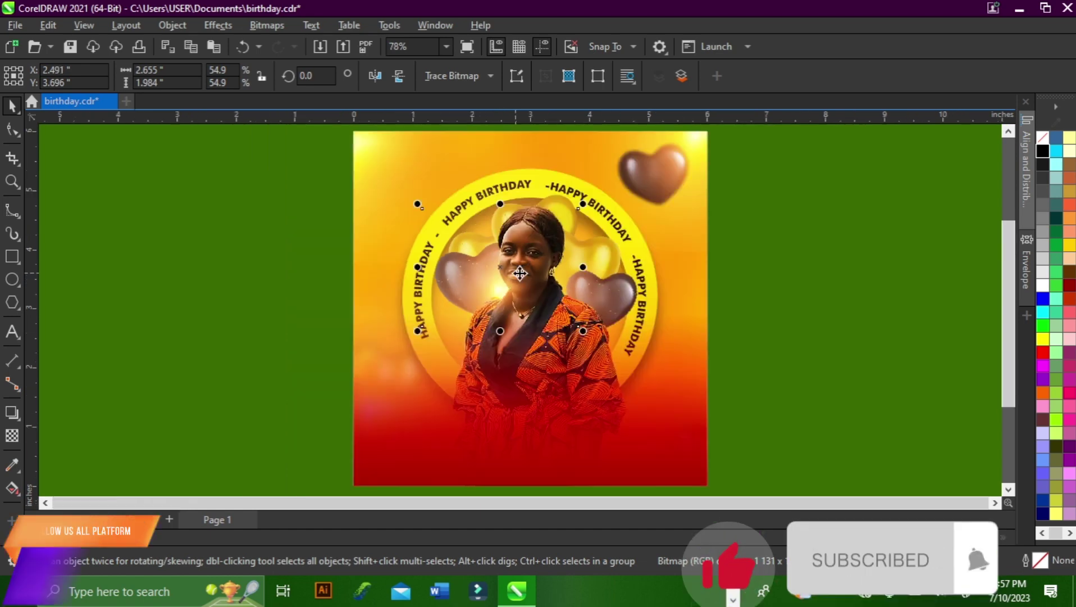
Step: Deselect everything and save the birthday flyer document
left_click(807, 247)
scroll(803, 252, "up", 1)
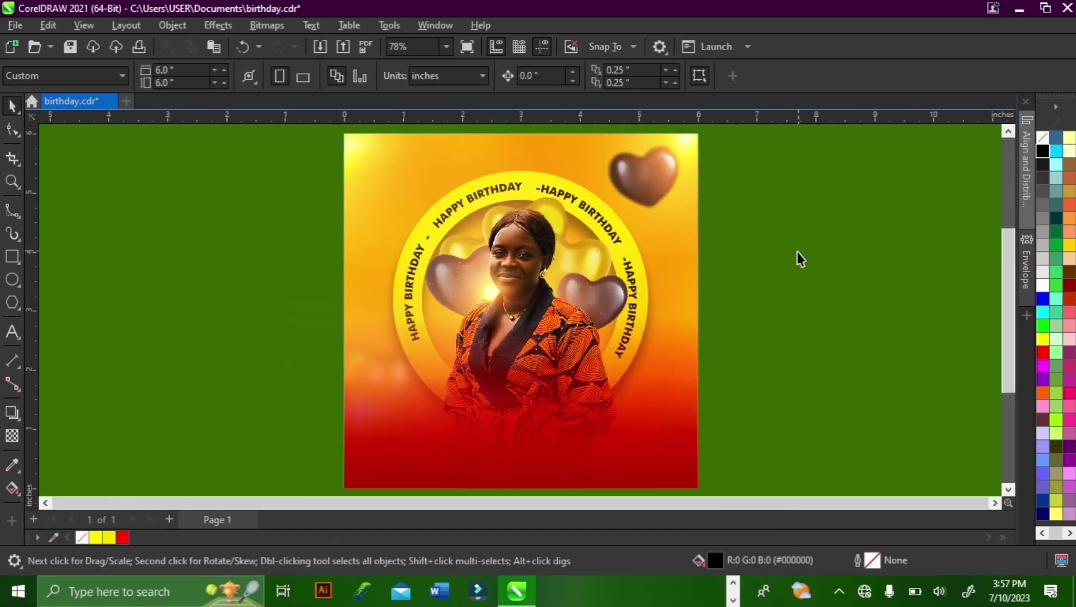
scroll(654, 345, "down", 1)
left_click(654, 344)
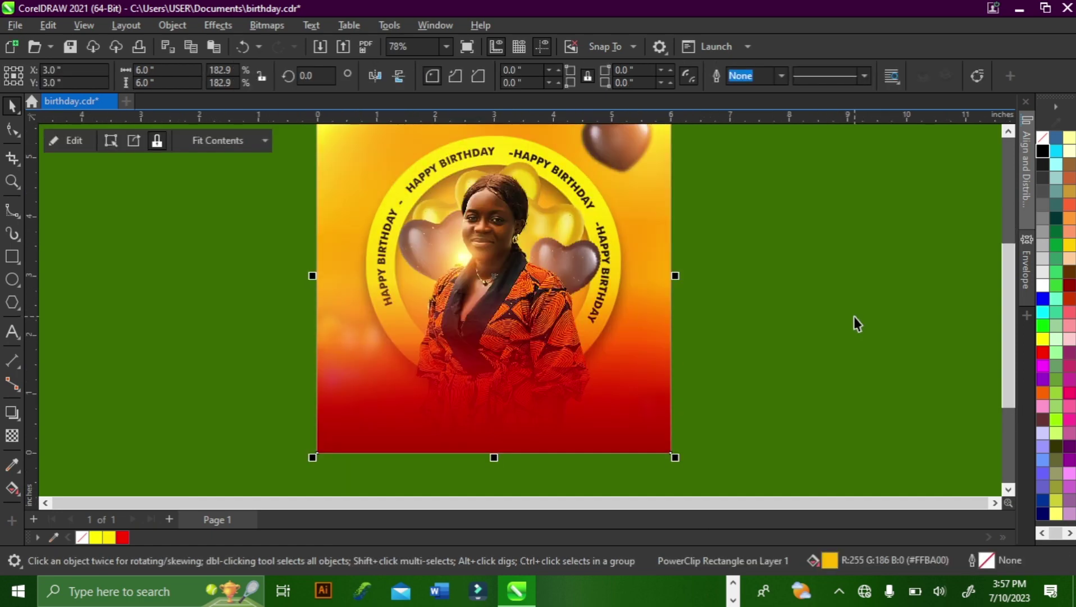
left_click(856, 324)
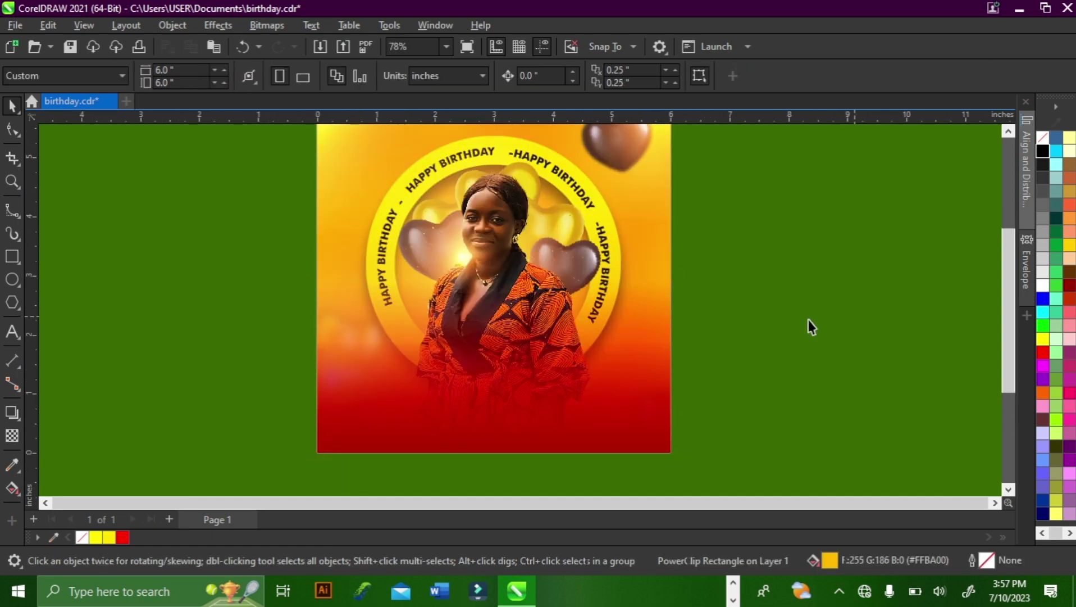
key("F4")
scroll(588, 380, "up", 1)
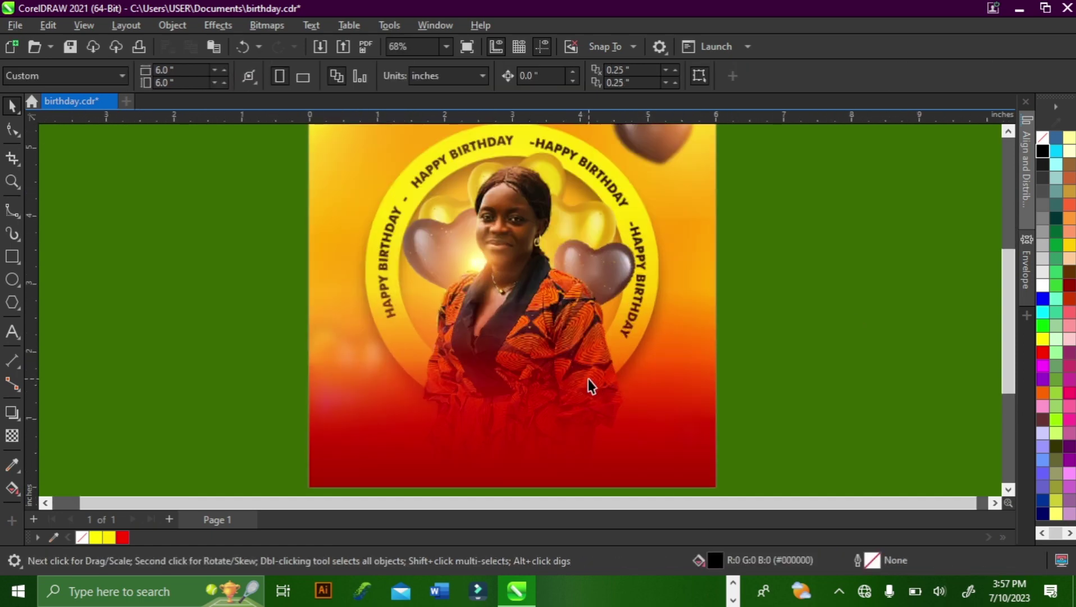
scroll(567, 392, "up", 1)
key("ctrl+s")
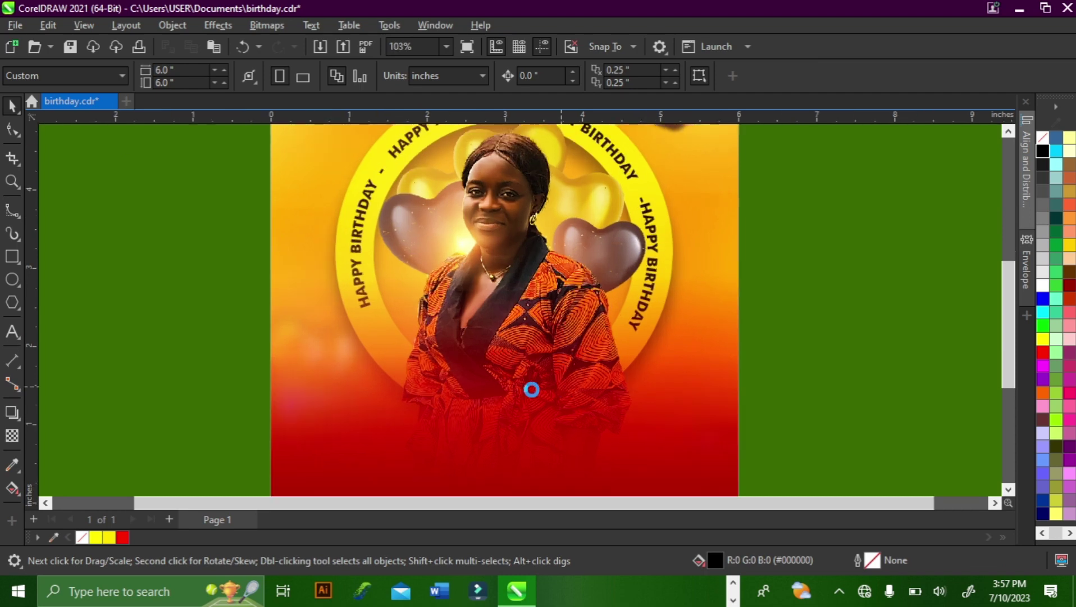
Step: Add the celebrant's first name as artistic text on the flyer's dark red lower area and enlarge it to about 2.09 × 0.64 inches
left_click(12, 332)
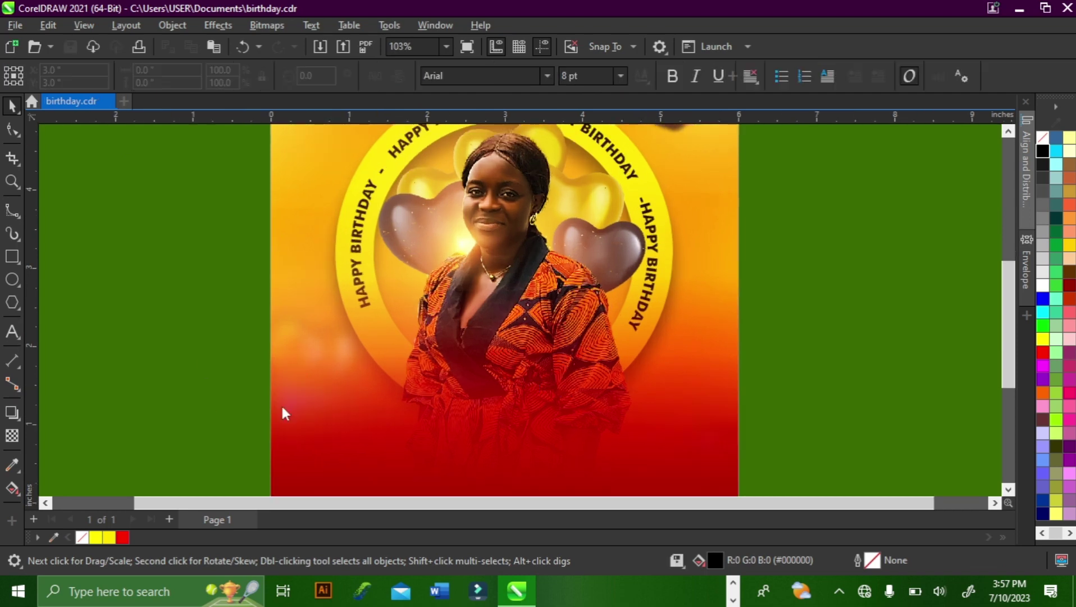
left_click(360, 421)
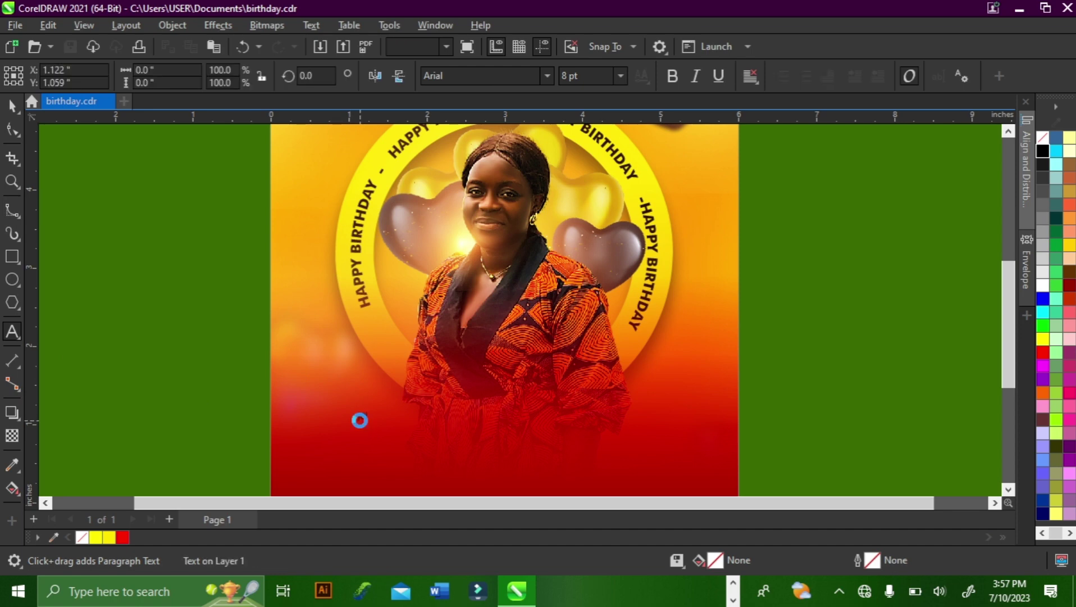
type("joy")
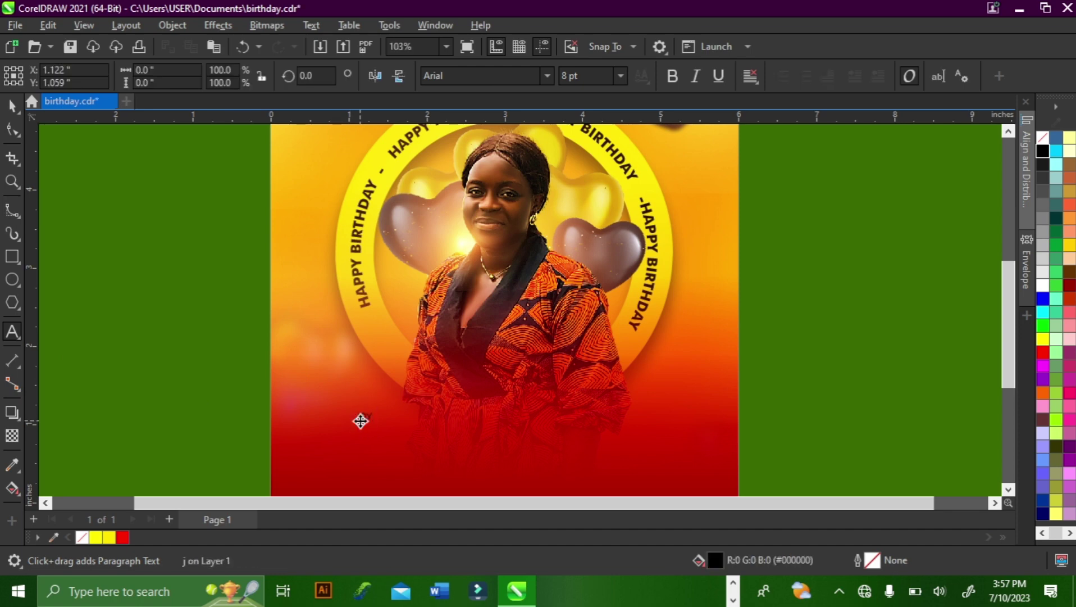
key("ctrl+space")
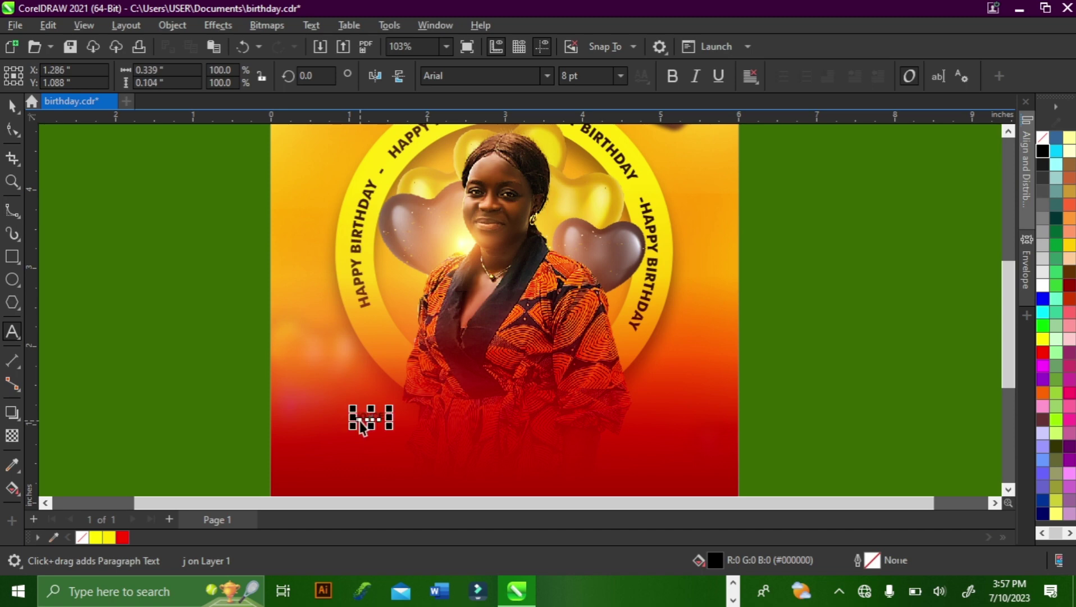
left_click_drag(389, 428, 510, 413)
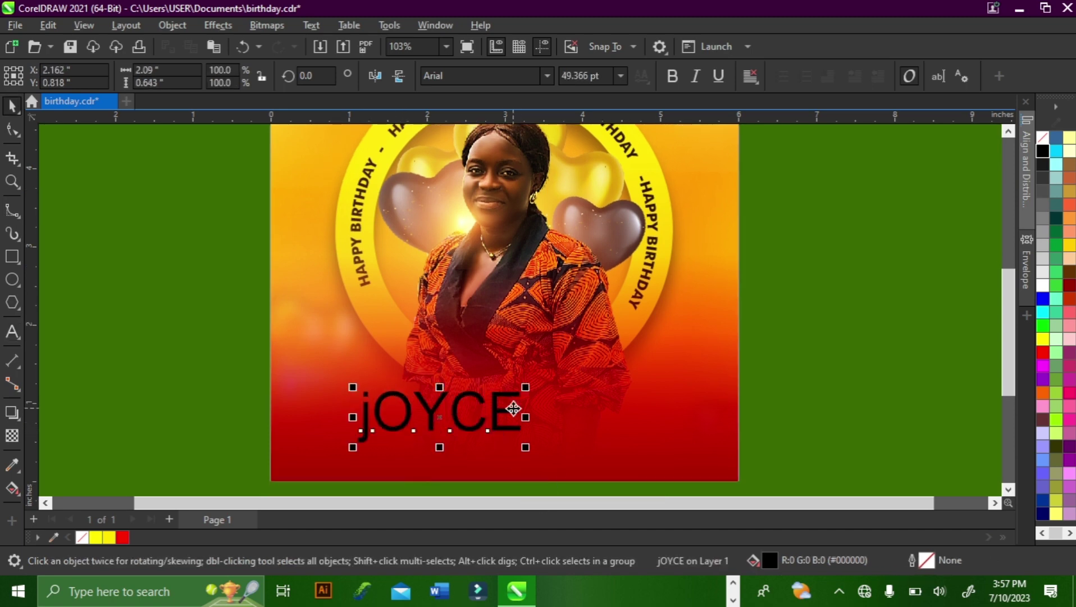
Step: Change the case of the whole name text so that only its first letter is a capital
double_click(498, 399)
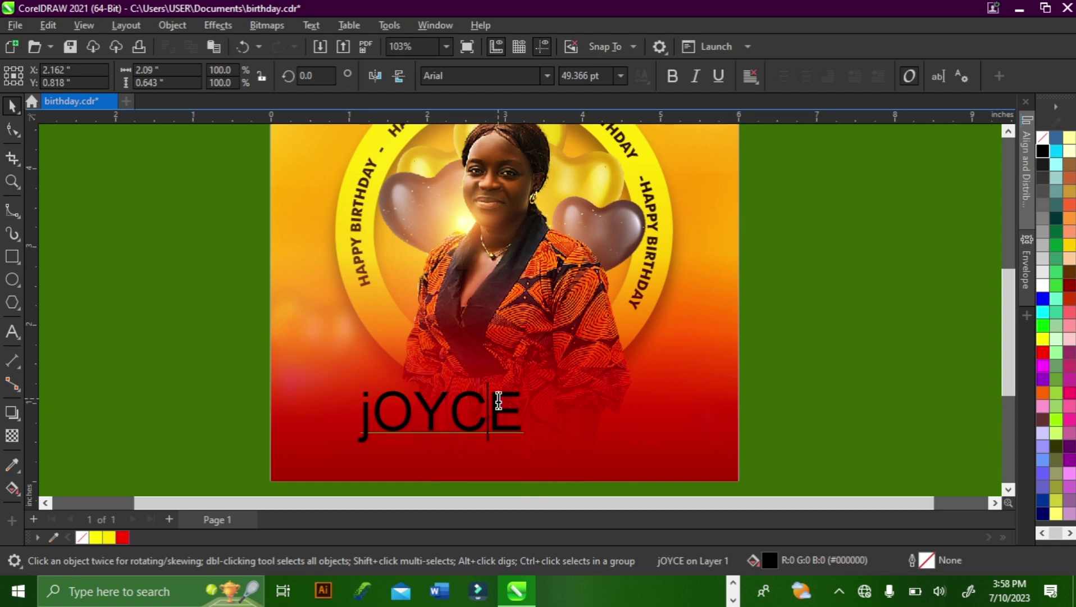
key("ctrl+a")
key("shift+F3")
key("Escape")
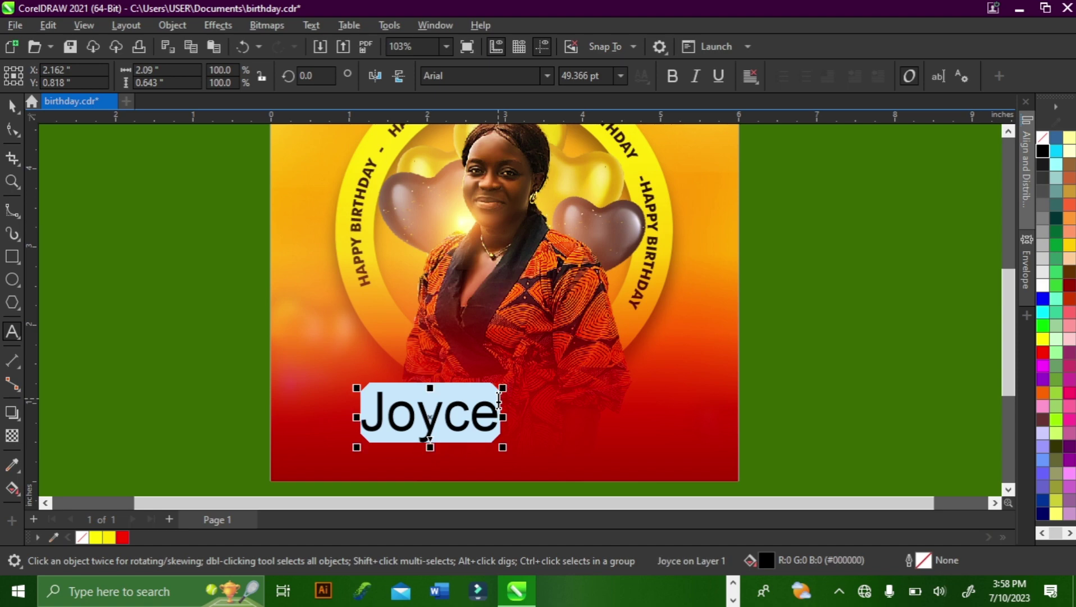
key("ctrl+space")
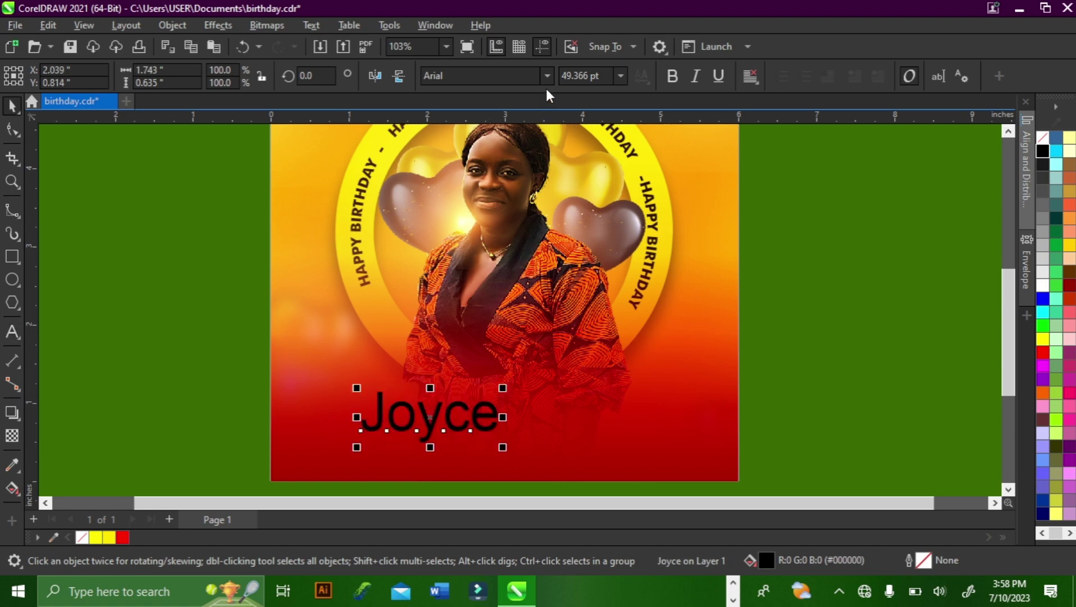
Step: Set the name in the Brotherside Signature font and enlarge it to about 3.01 × 2.62 inches across the woman's lower body
left_click(547, 77)
left_click(546, 76)
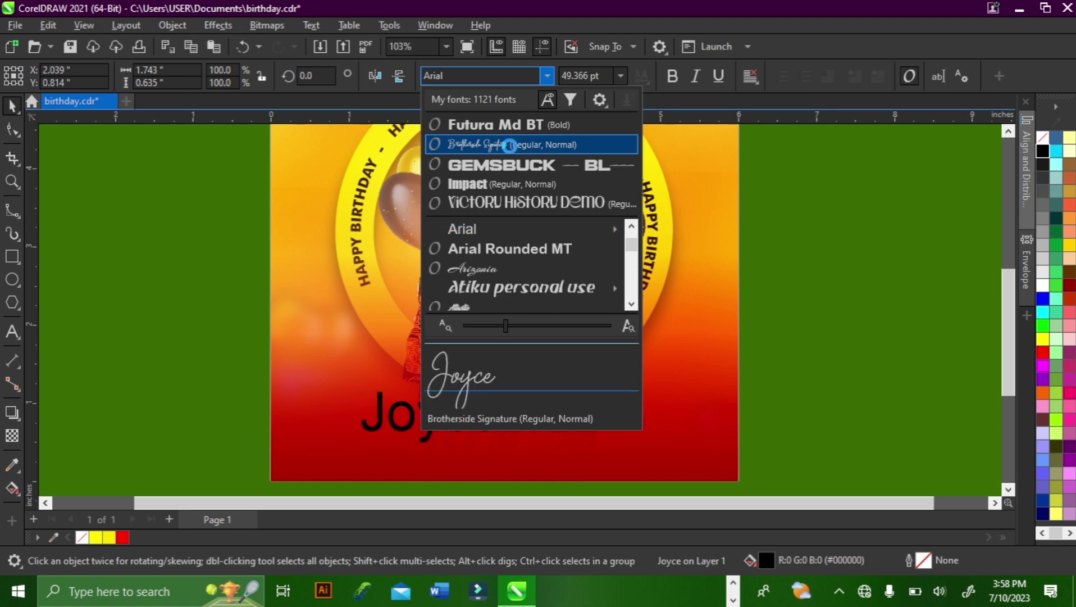
left_click(510, 145)
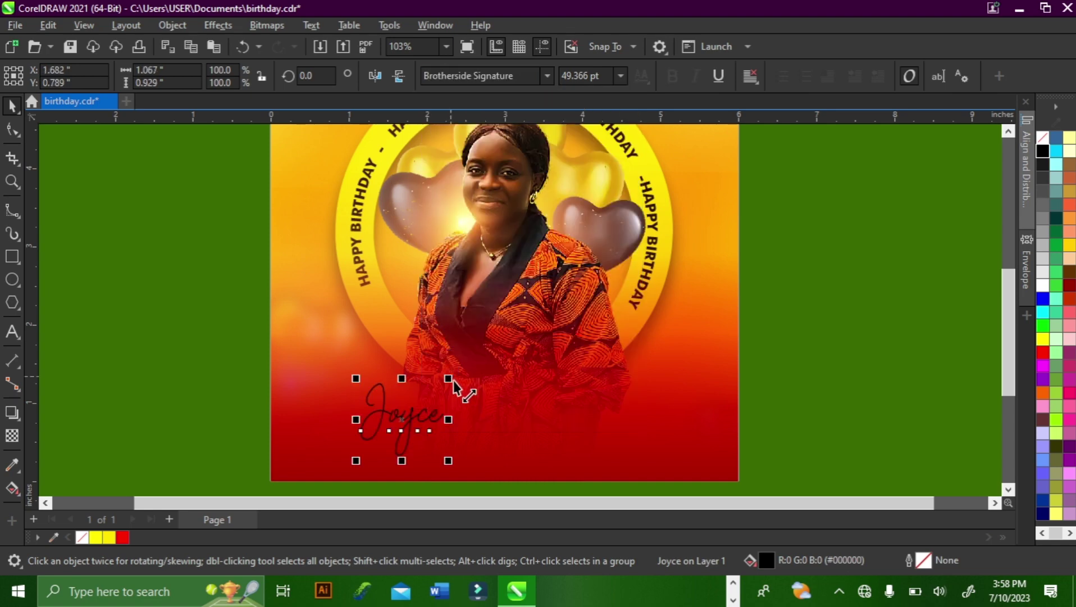
left_click_drag(454, 382, 595, 288)
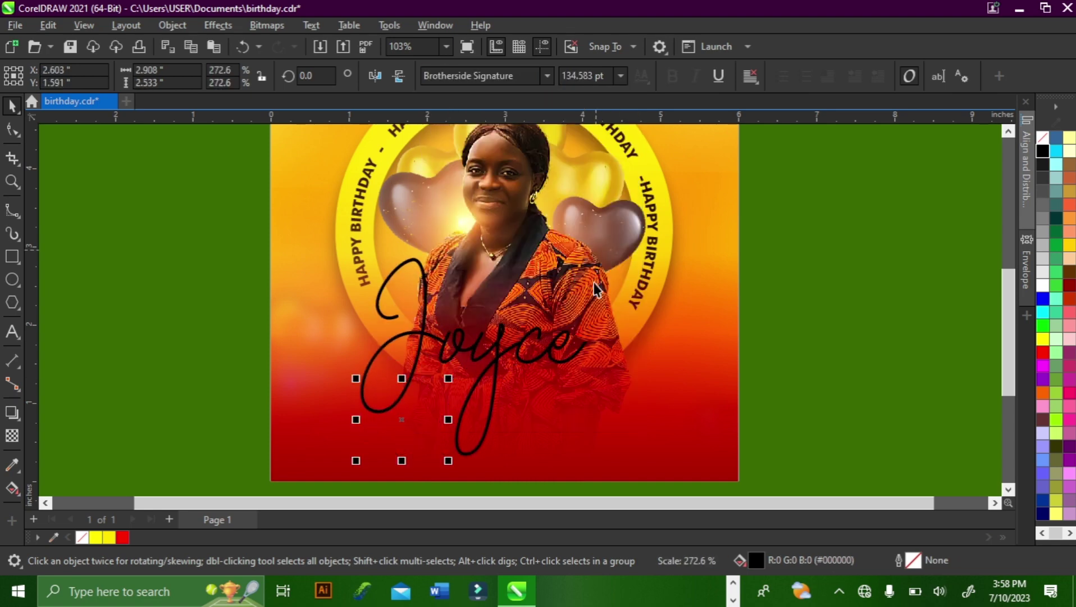
left_click_drag(594, 465, 523, 351)
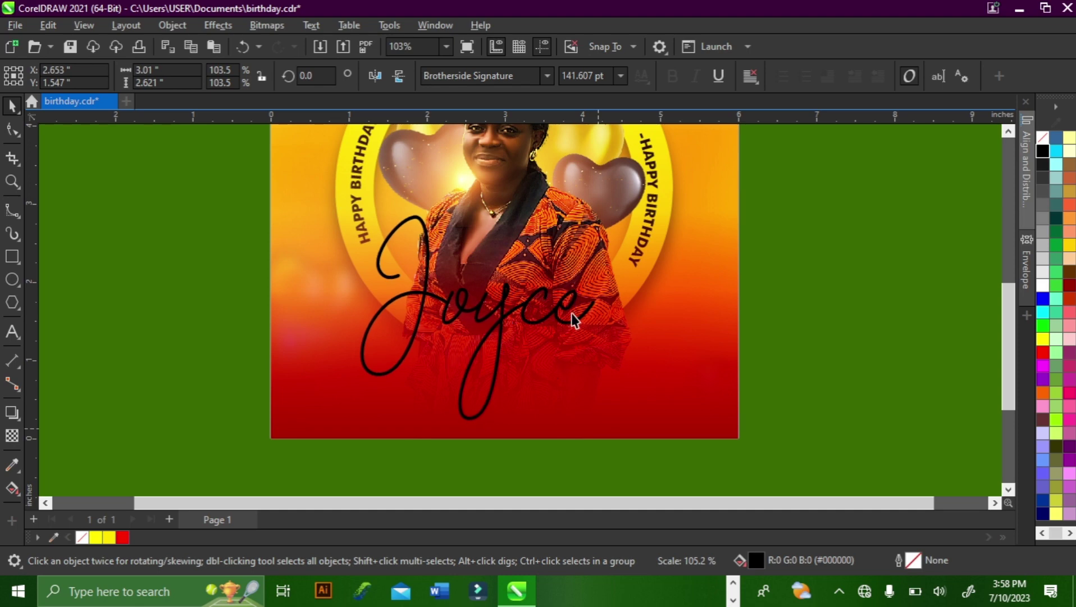
Step: Centre the name text horizontally on the flyer's 6 × 6 inch background and deselect both objects
scroll(550, 319, "down", 1)
left_click(649, 284, "shift")
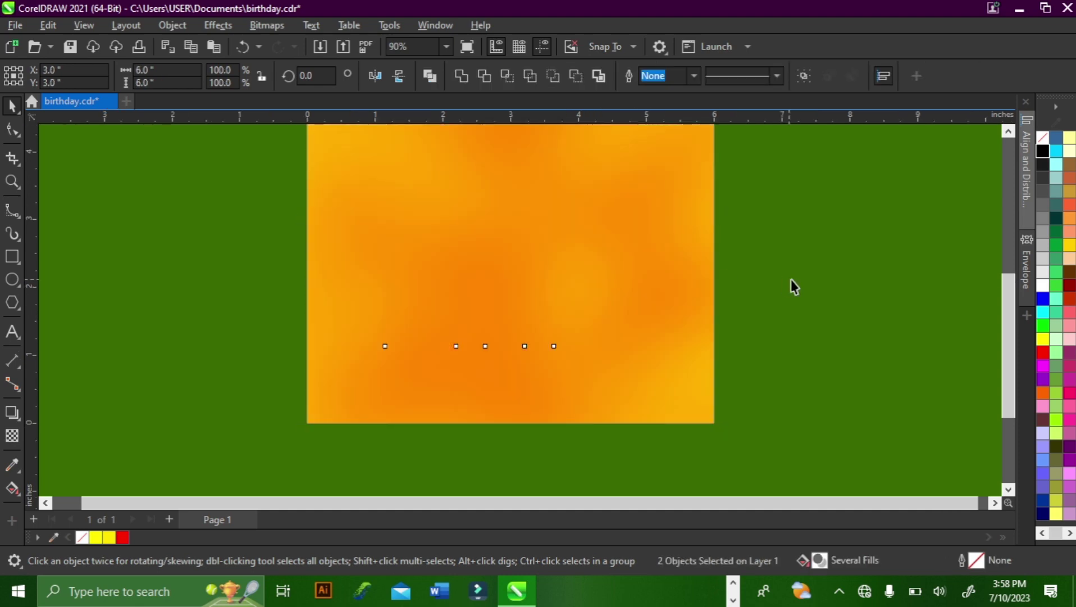
left_click(800, 280)
key("shift+F4")
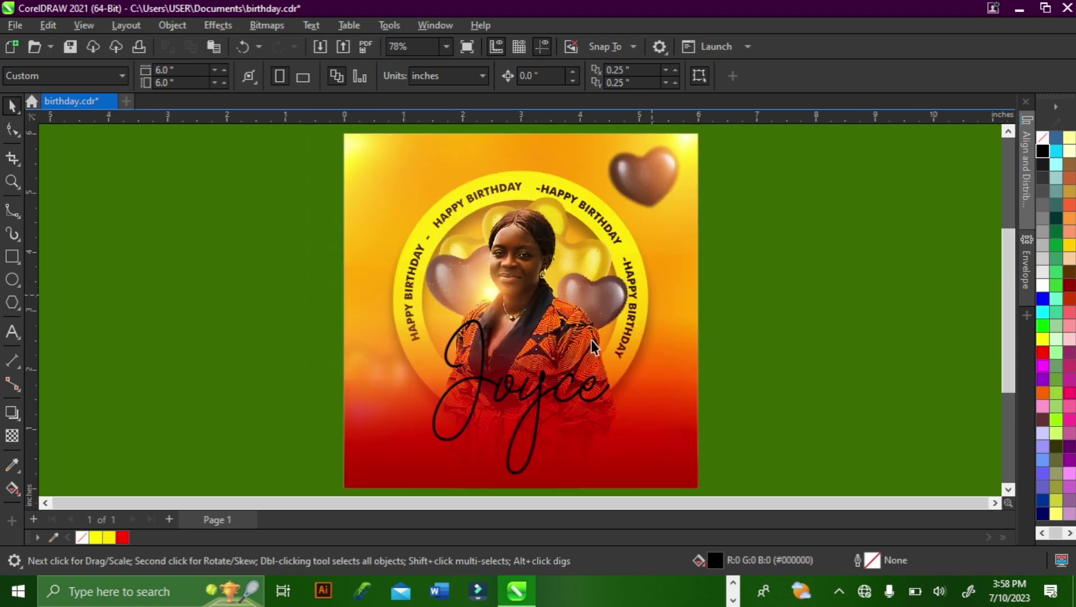
scroll(518, 393, "up", 2)
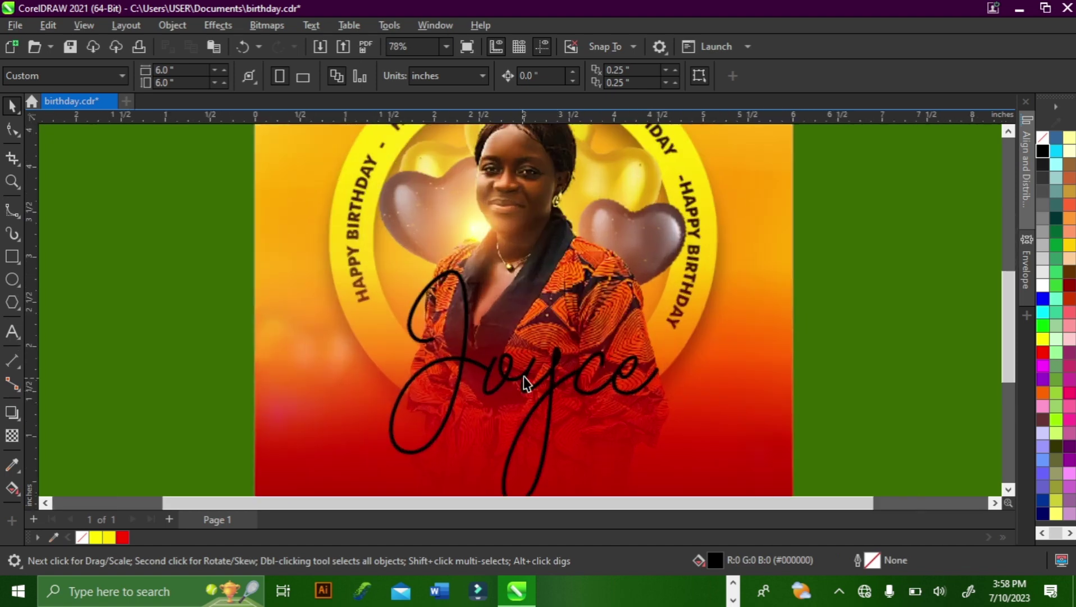
Step: Fill the signature-style name text with white
left_click(525, 383)
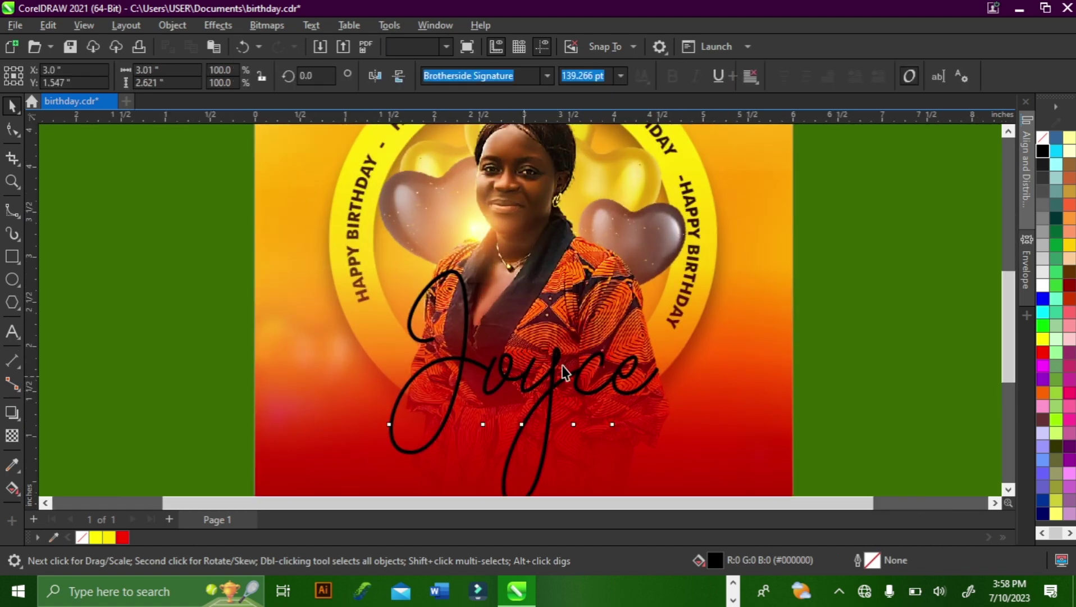
left_click(1040, 285)
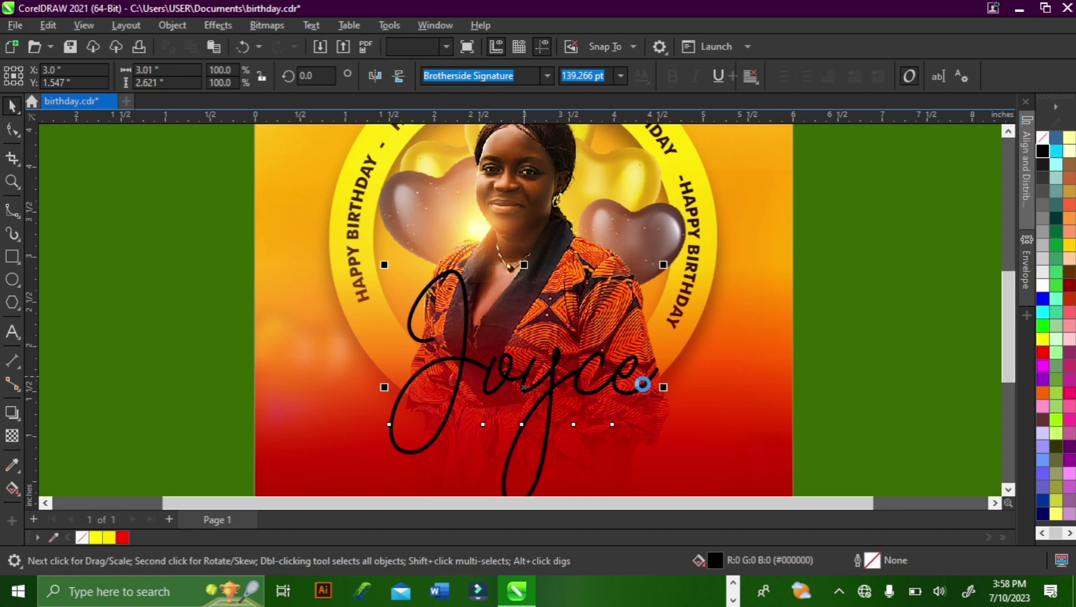
left_click_drag(643, 383, 630, 383)
left_click_drag(629, 385, 555, 357)
scroll(506, 321, "down", 2)
scroll(516, 329, "up", 1)
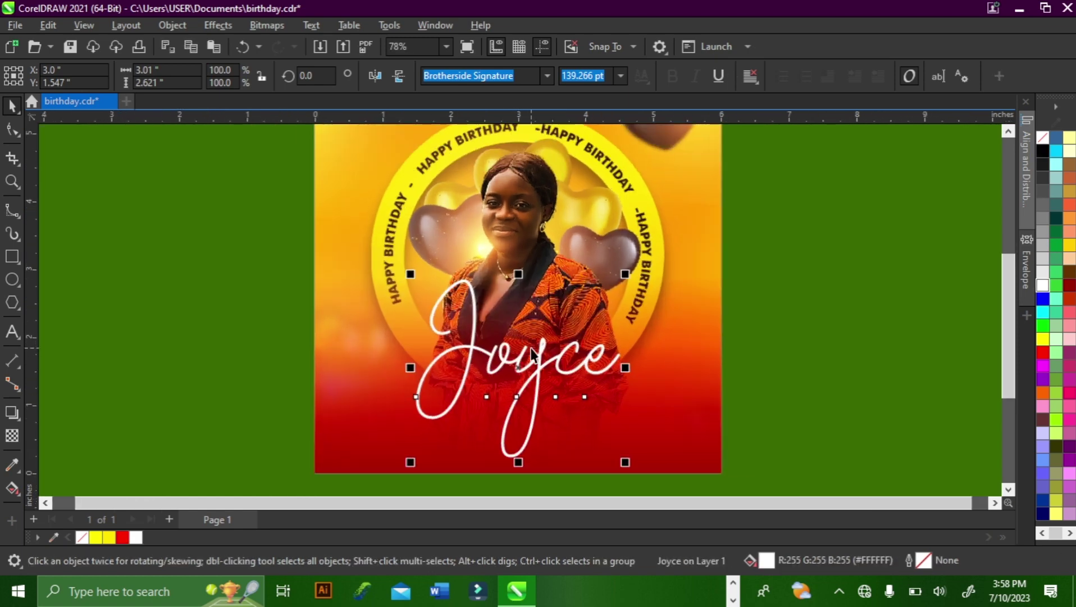
scroll(530, 357, "up", 1)
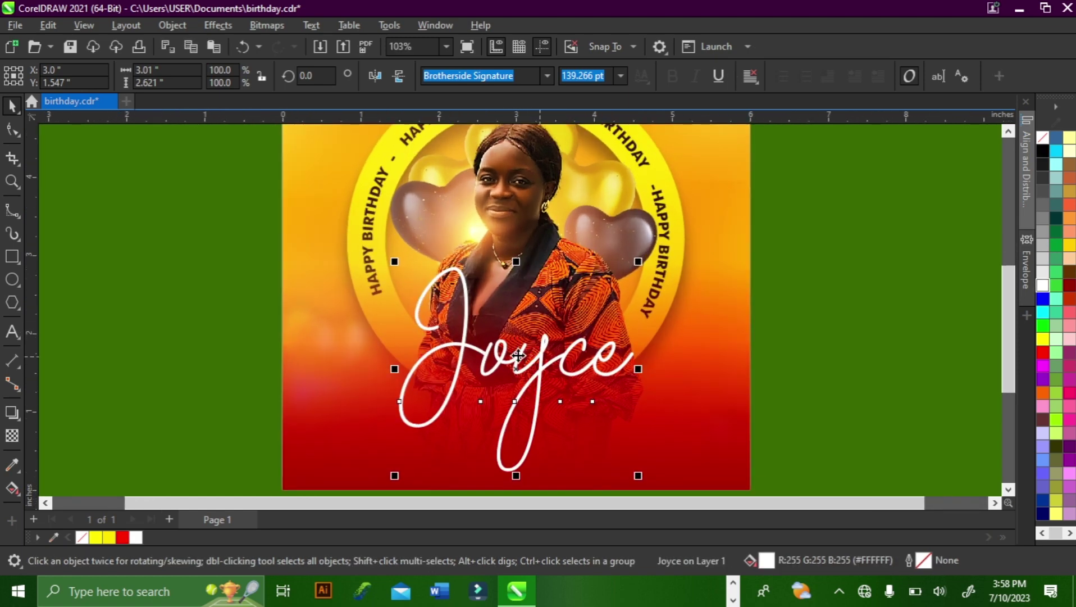
Step: Add a drop shadow to the name text with zero offset, red colour and Screen merge mode
left_click(11, 412)
left_click_drag(516, 370, 634, 369)
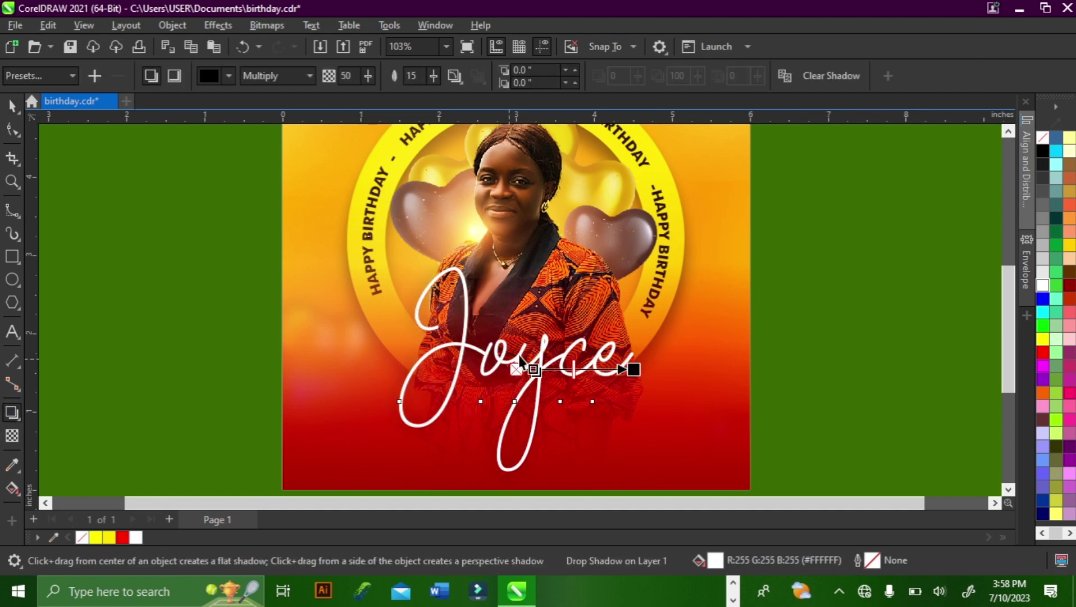
left_click(216, 82)
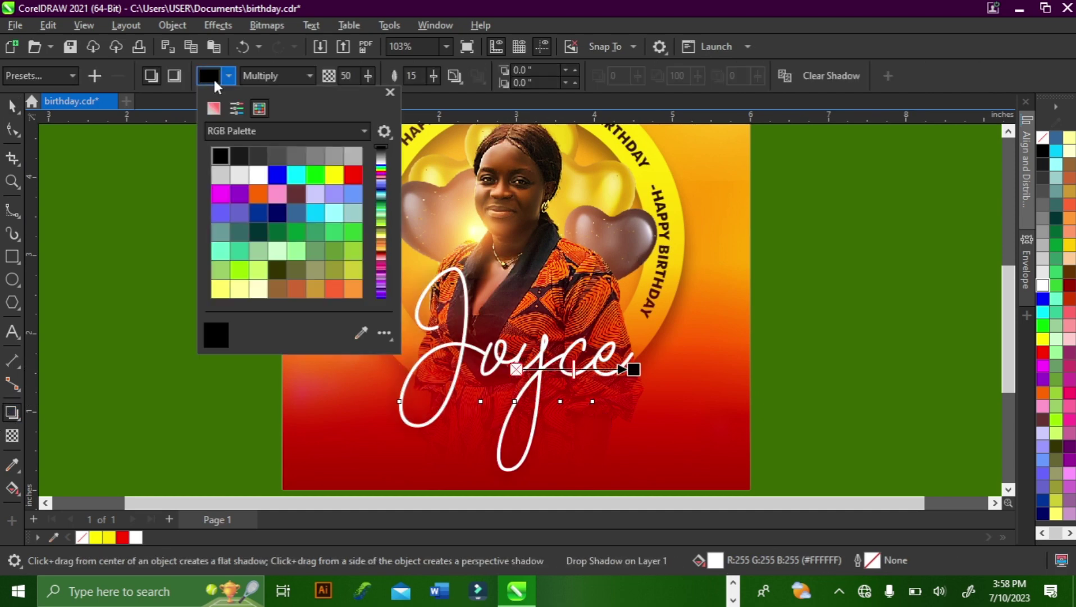
left_click(351, 176)
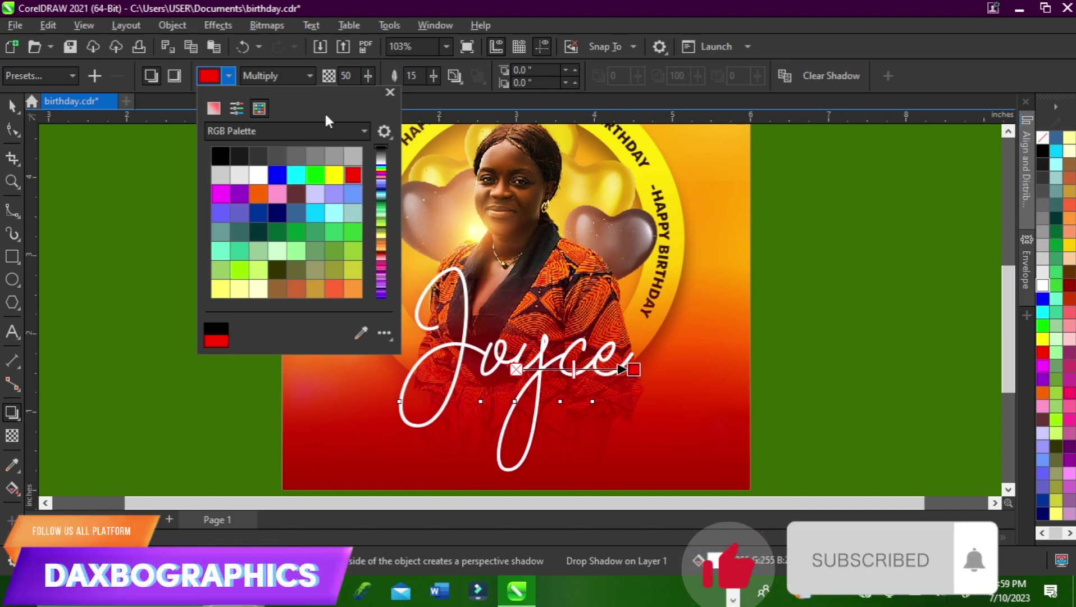
left_click(300, 78)
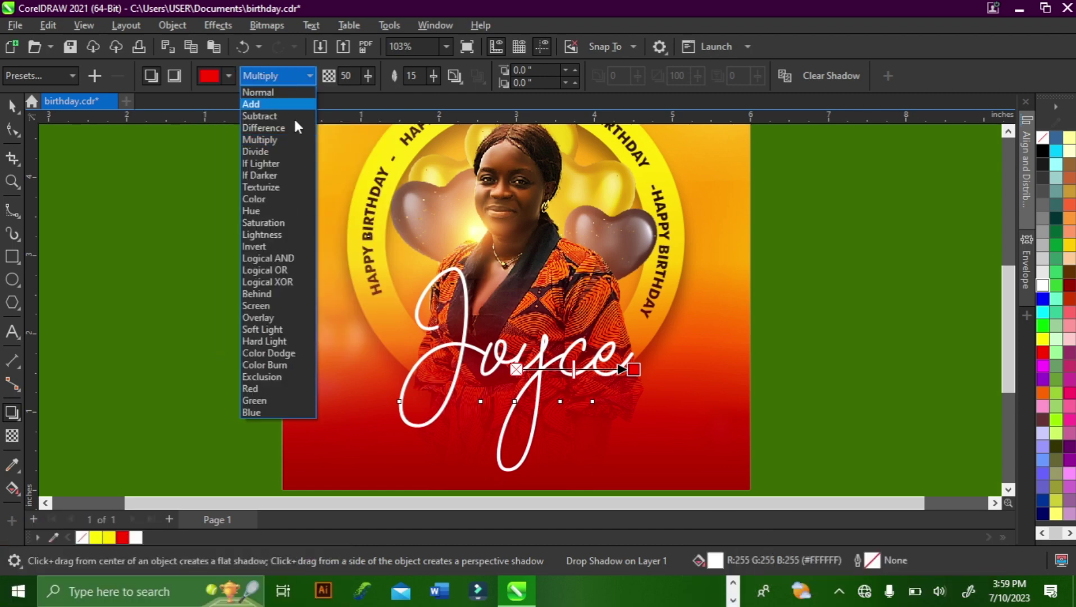
left_click(263, 313)
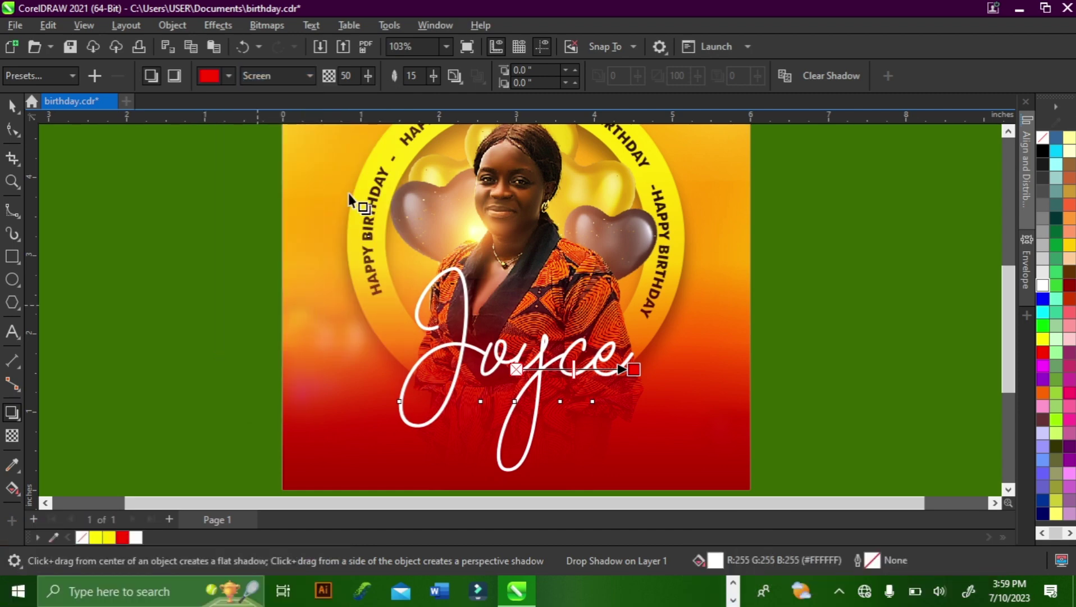
Step: Set the name's shadow to Outside feathering direction, 100 opacity and 7 feathering to form a tight red glow
left_click(455, 76)
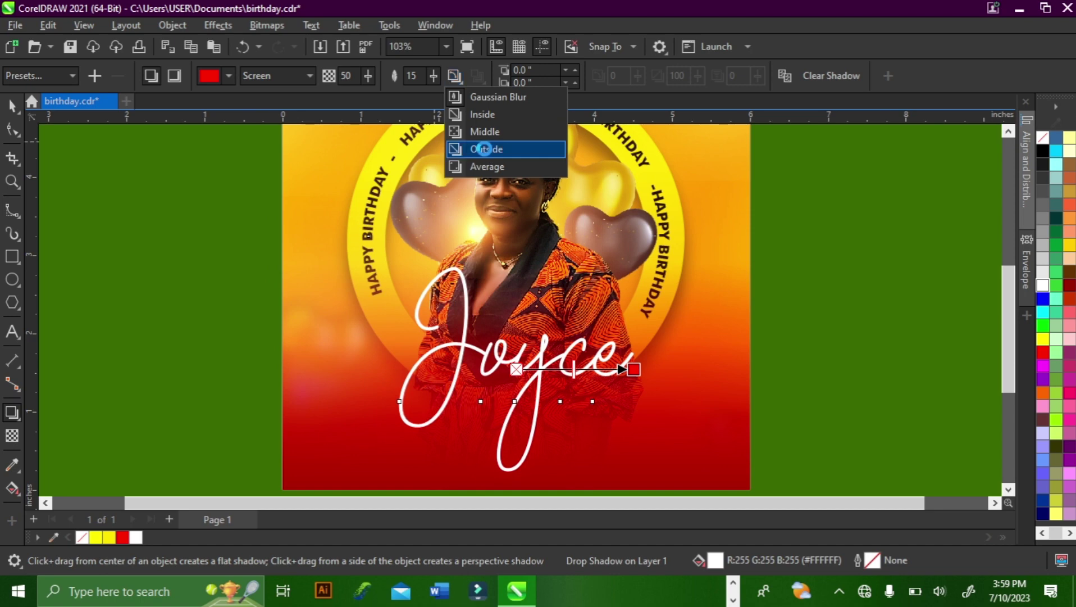
left_click(484, 149)
left_click_drag(368, 75, 439, 84)
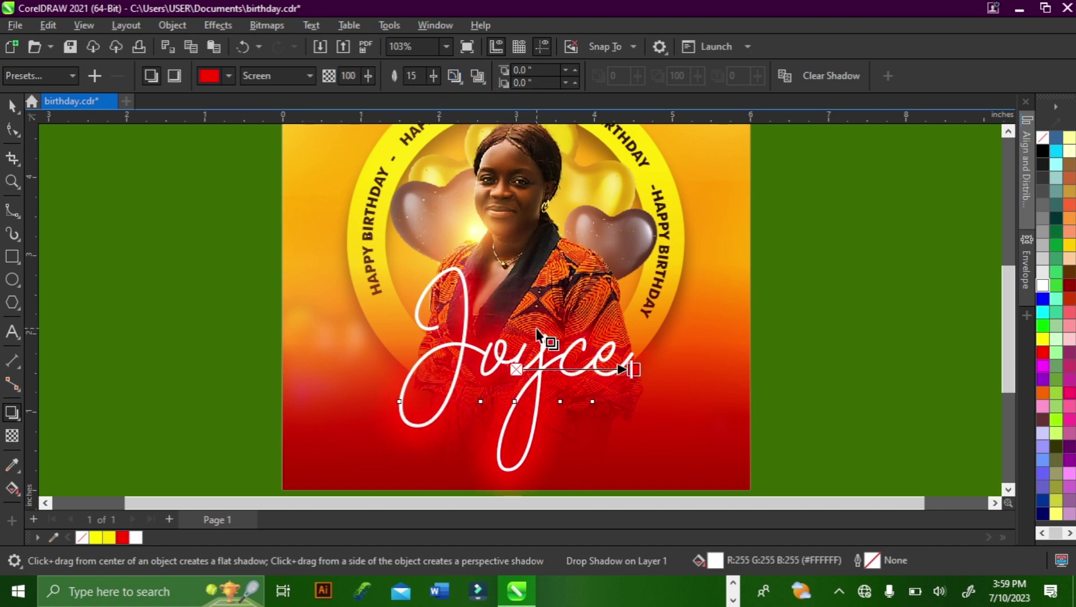
left_click_drag(435, 71, 428, 78)
key("space")
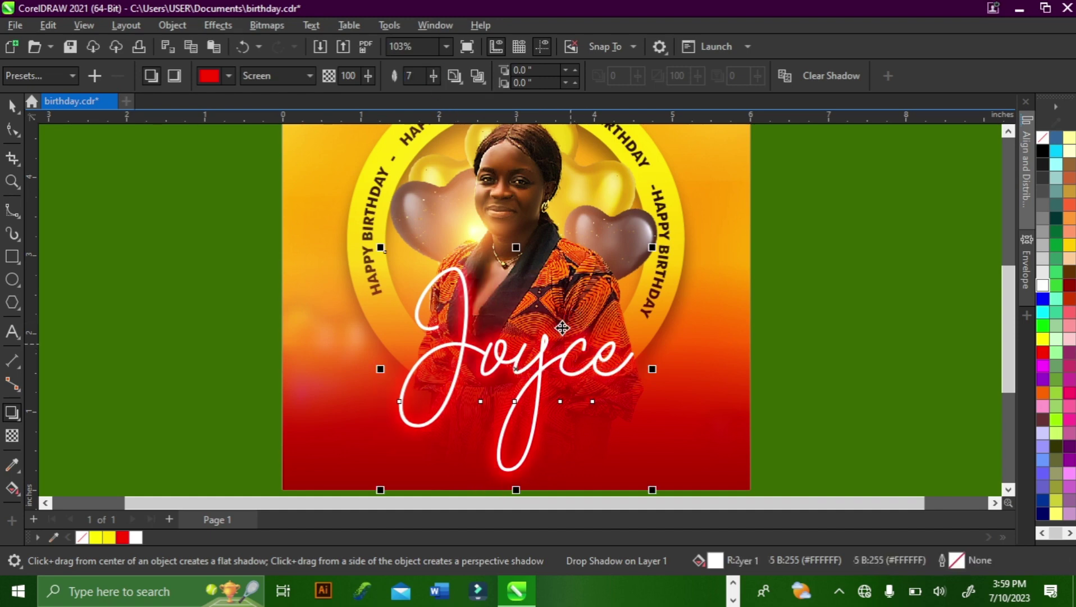
scroll(490, 225, "down", 2)
scroll(524, 352, "up", 2)
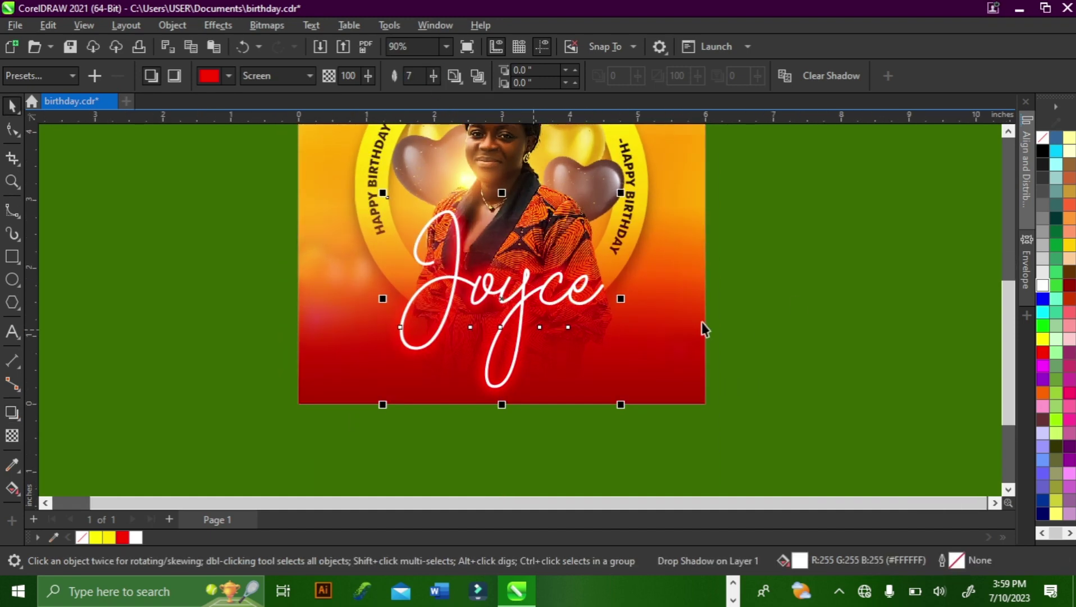
Step: Draw a circle about 0.81 inches in diameter and place it just beyond the name's last letter
left_click(236, 276)
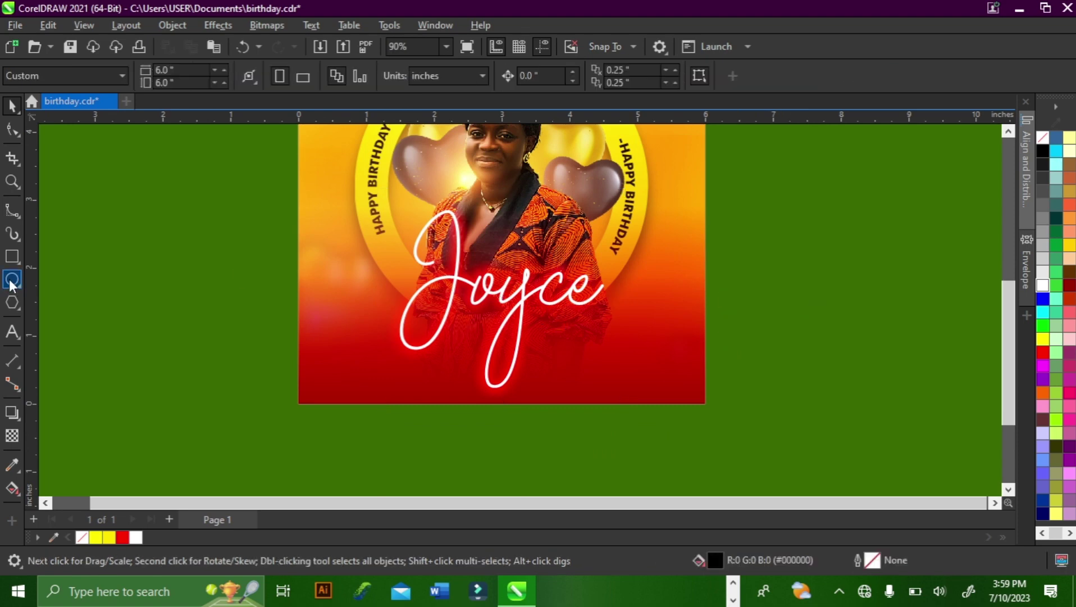
left_click(12, 280)
scroll(674, 301, "up", 2)
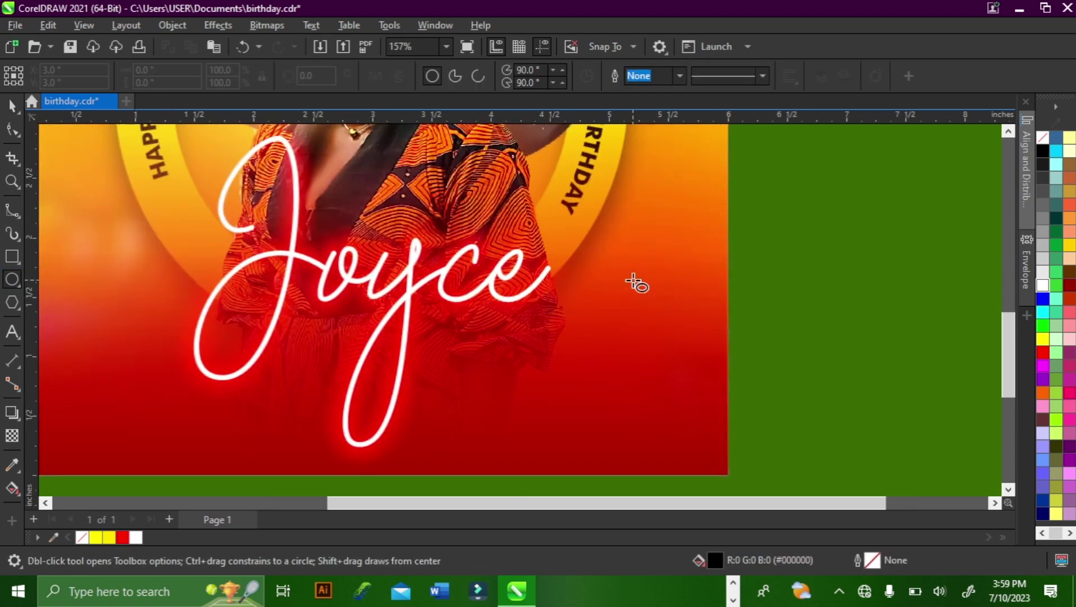
left_click_drag(635, 282, 684, 332)
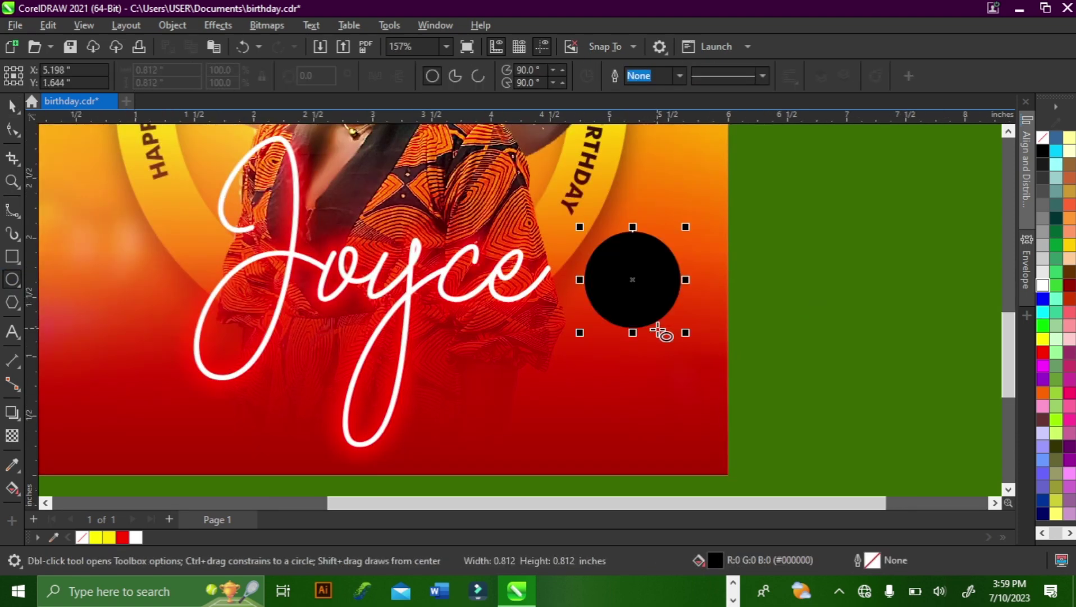
key("space")
left_click_drag(658, 276, 629, 293)
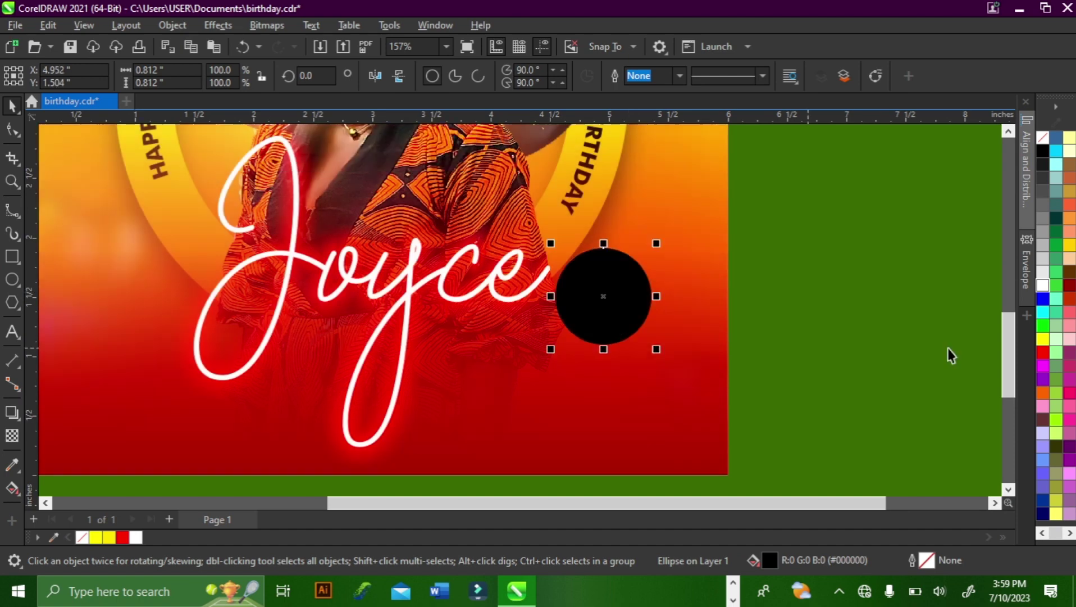
Step: Fill the circle with white, shift it slightly upward beside the name's last letter and deselect it
left_click(1043, 284)
left_click(842, 236)
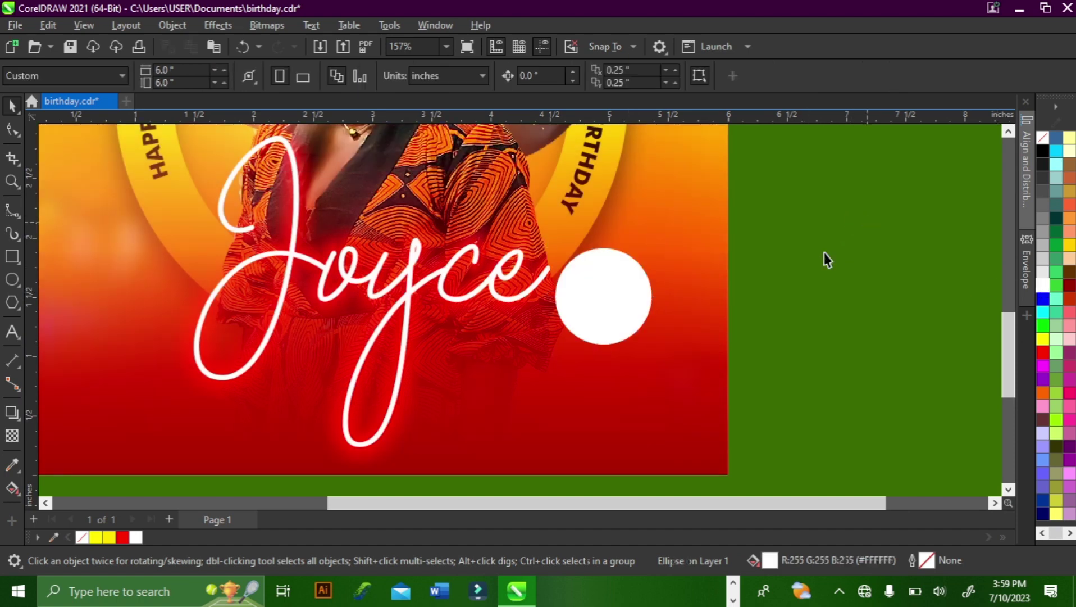
scroll(824, 257, "up", 1)
left_click_drag(575, 282, 582, 258)
left_click(808, 281)
Step: Add the birthday's ordinal day as artistic text on the empty area beside the flyer and change it to Title Case
key("F8")
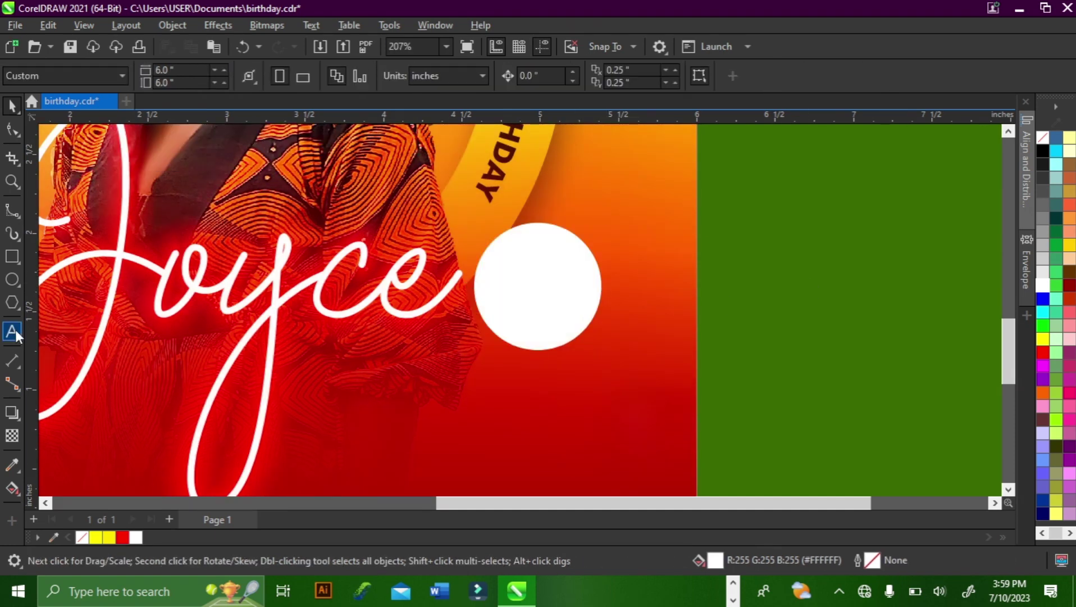
left_click(840, 325)
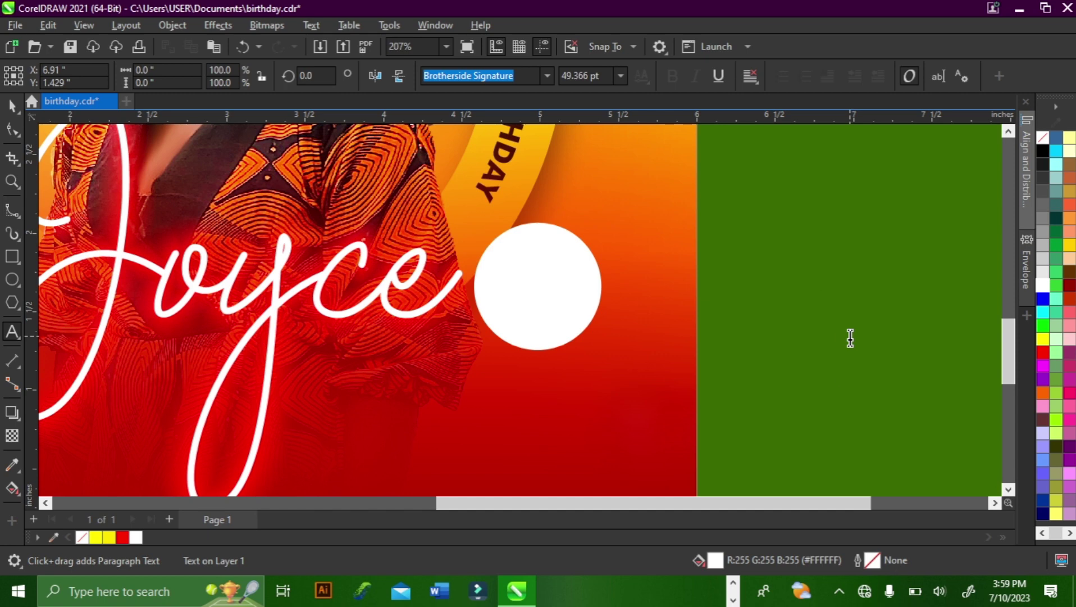
type("9TH")
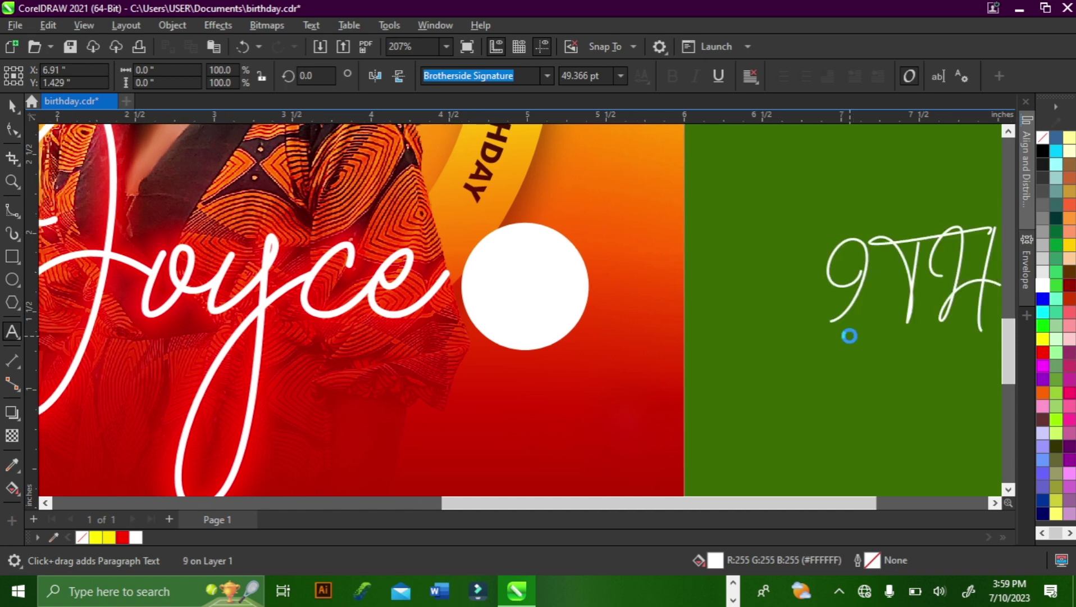
key("ctrl+a")
key("shift+F3")
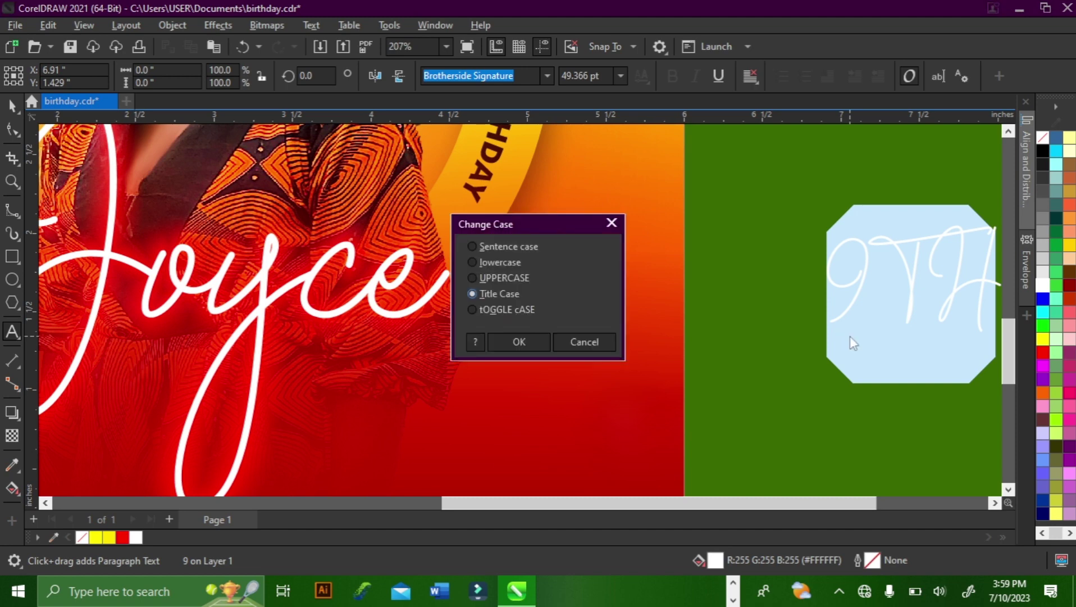
key("Return")
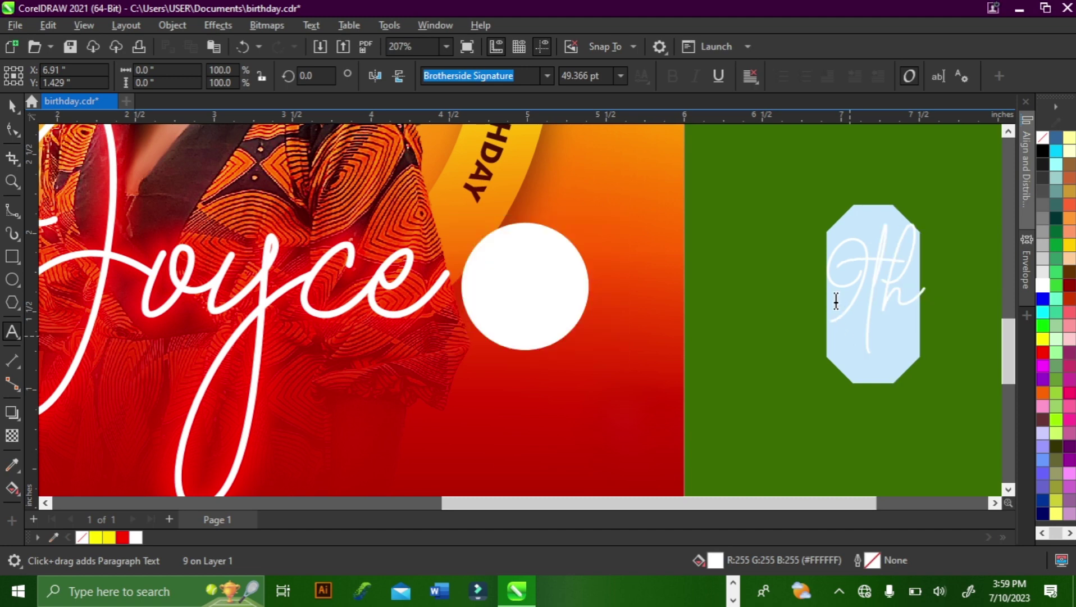
key("ctrl+space")
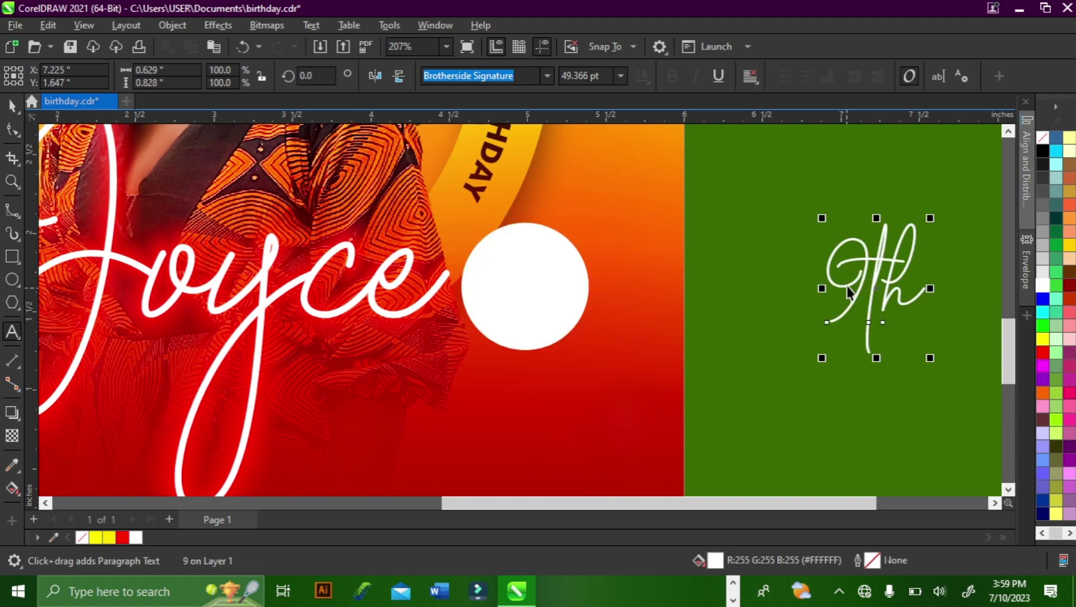
Step: Set the ordinal day text in Futura Md BT Bold and fill it with black
left_click(547, 75)
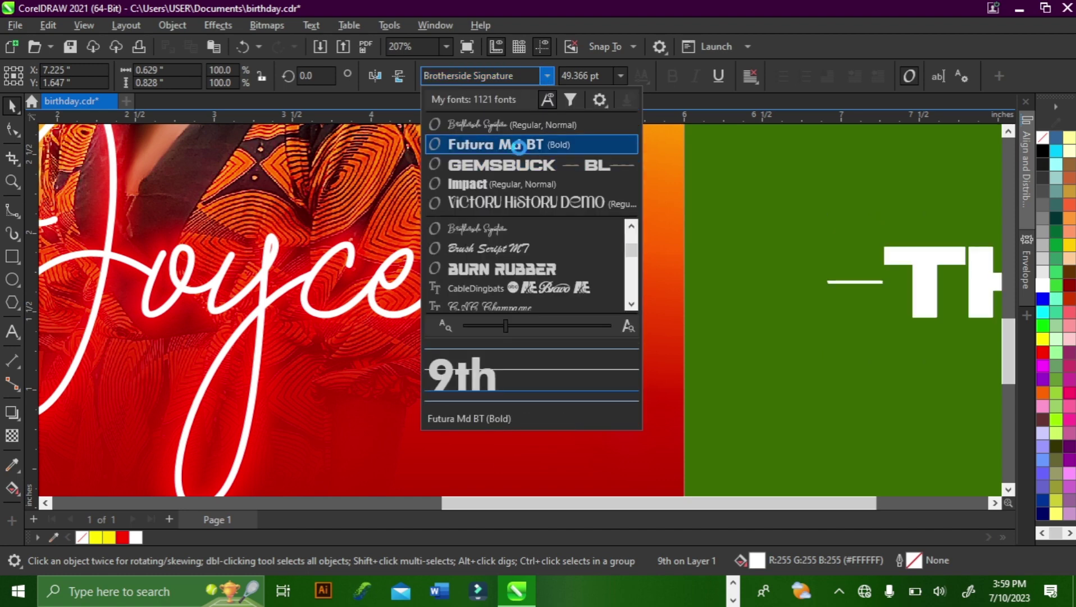
left_click(518, 147)
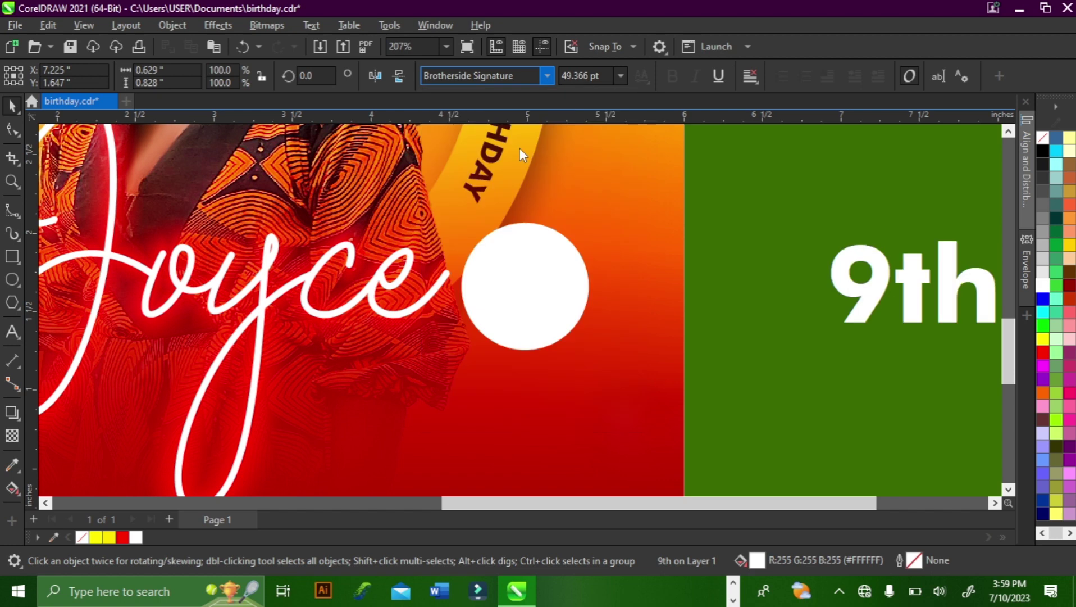
left_click(1044, 153)
Step: Shrink the day text to about 25 pt and place it in the white circle's upper half, centred horizontally on the circle
left_click(594, 275, "shift")
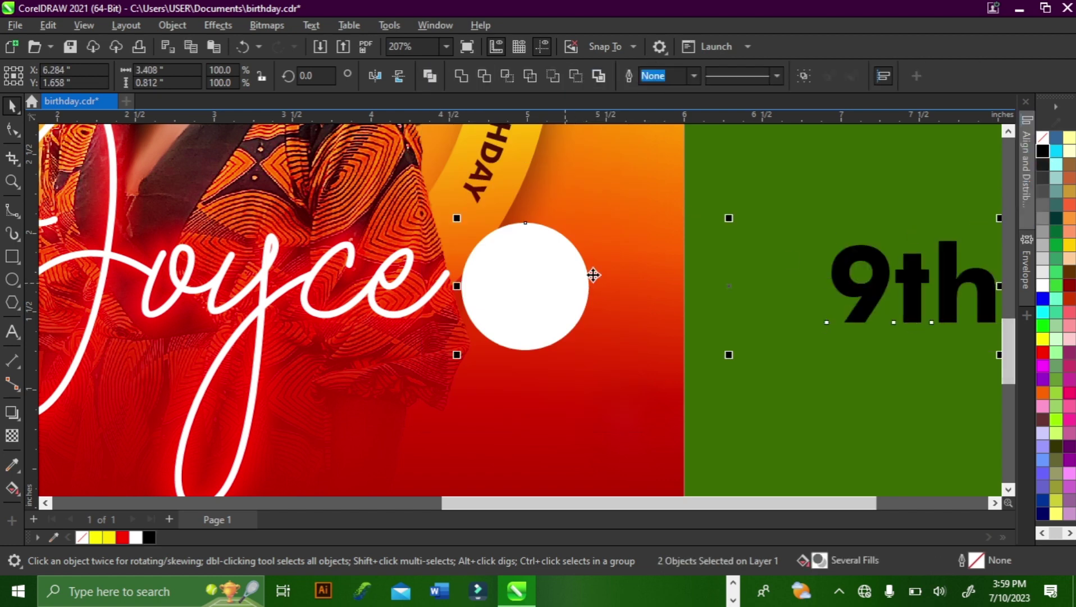
key("c")
key("e")
left_click(602, 303)
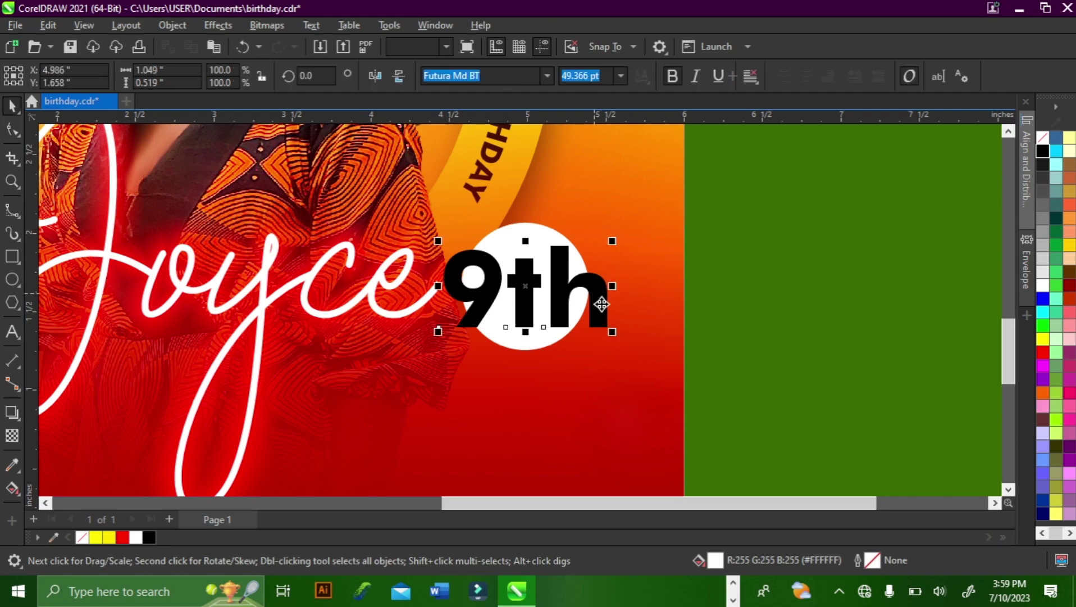
left_click_drag(612, 332, 552, 319)
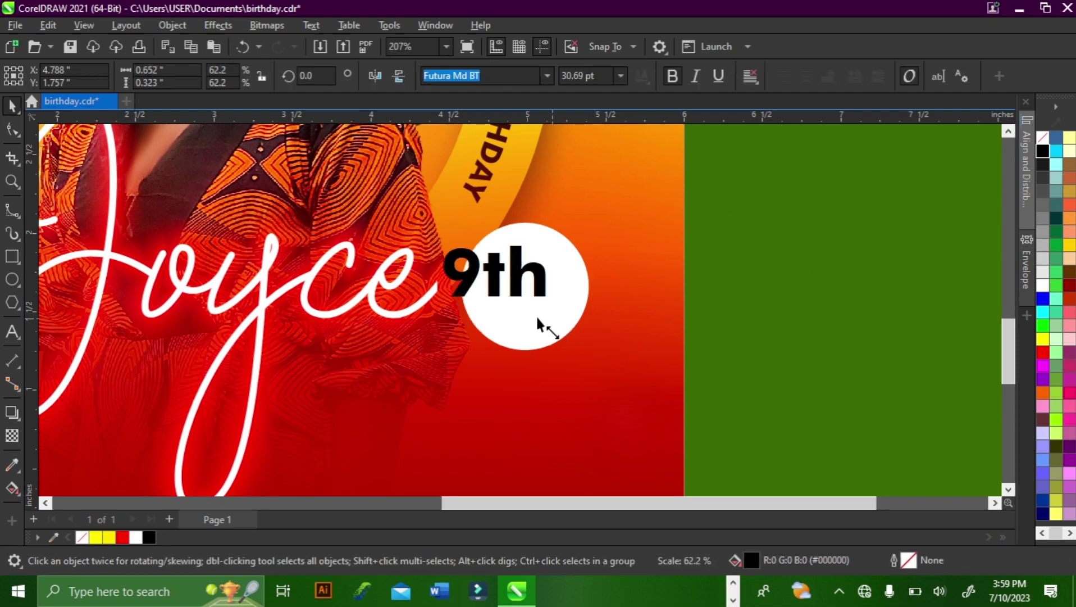
left_click(557, 312, "shift")
key("c")
Step: Change the day text in the circle to uppercase
scroll(522, 279, "up", 1)
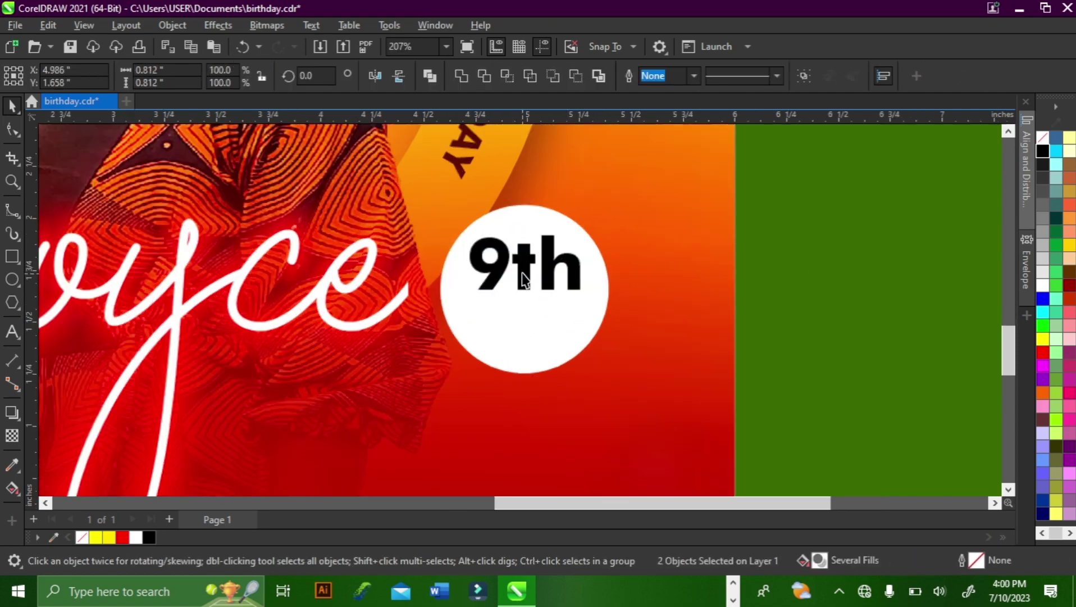
scroll(522, 275, "up", 1)
left_click(522, 275)
double_click(522, 275)
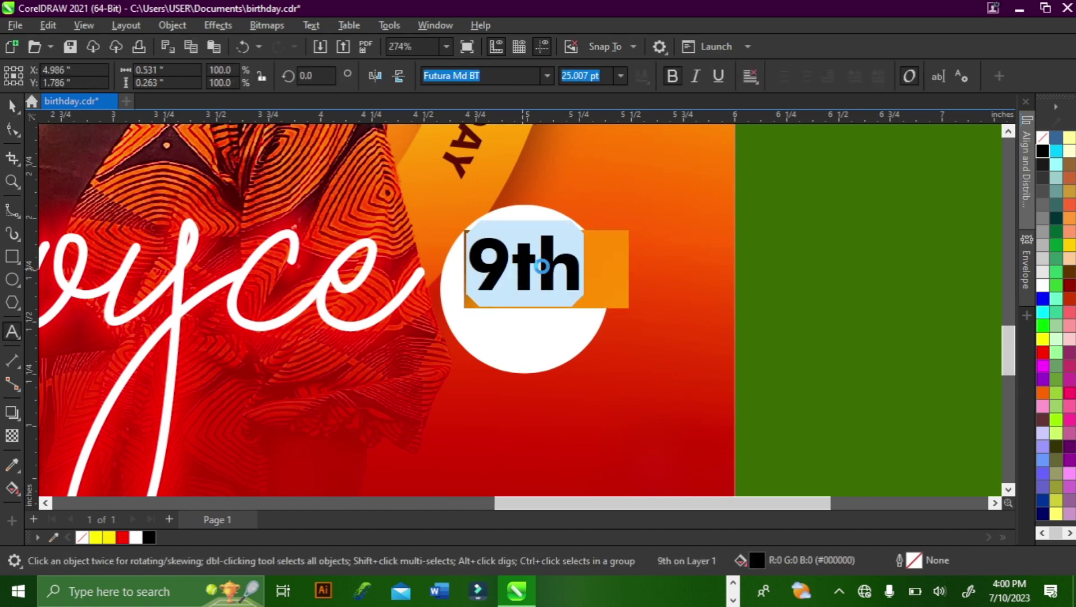
key("ctrl+shift+k")
key("Escape")
Step: Tighten the letter spacing of the uppercase day text to about 0.57 inches wide
scroll(553, 264, "up", 2)
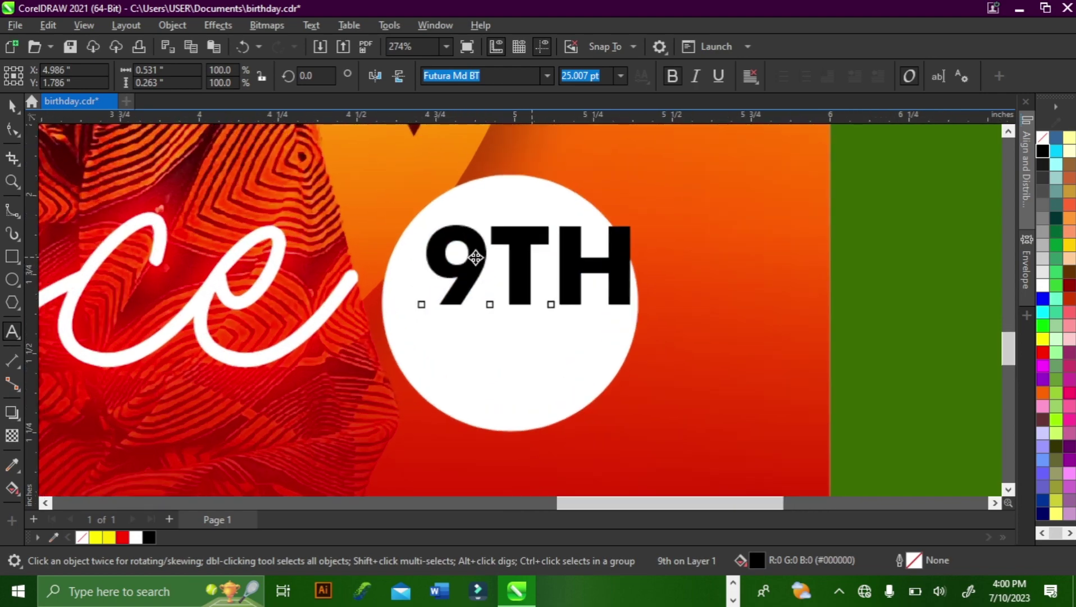
left_click(12, 131)
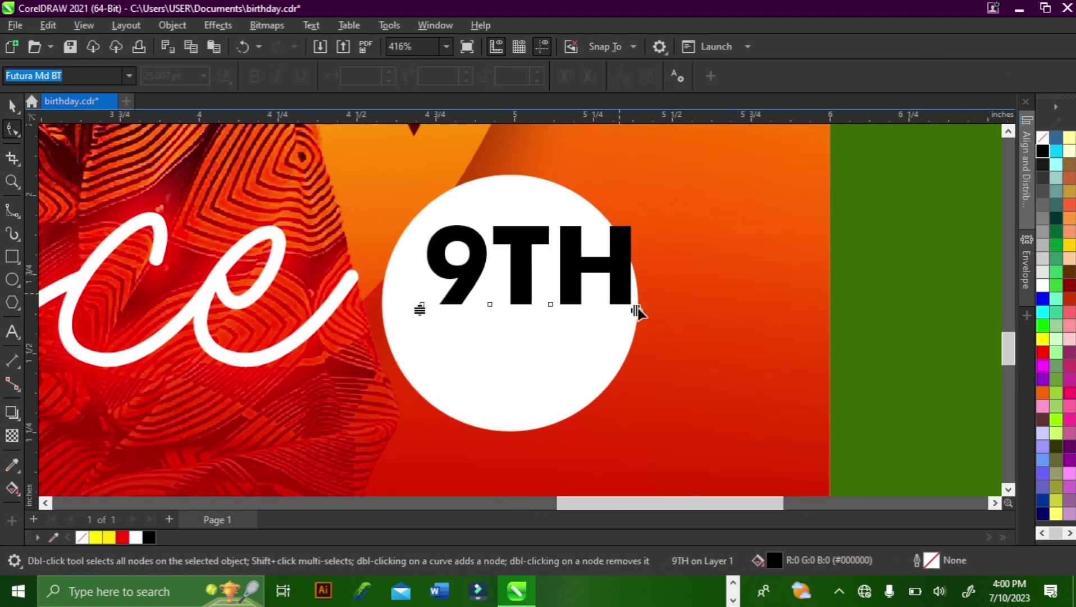
left_click_drag(636, 307, 607, 309)
key("space")
Step: Duplicate the day text directly below itself and replace the copy with the birthday's month name in uppercase
left_click_drag(533, 241, 535, 341)
double_click(528, 332)
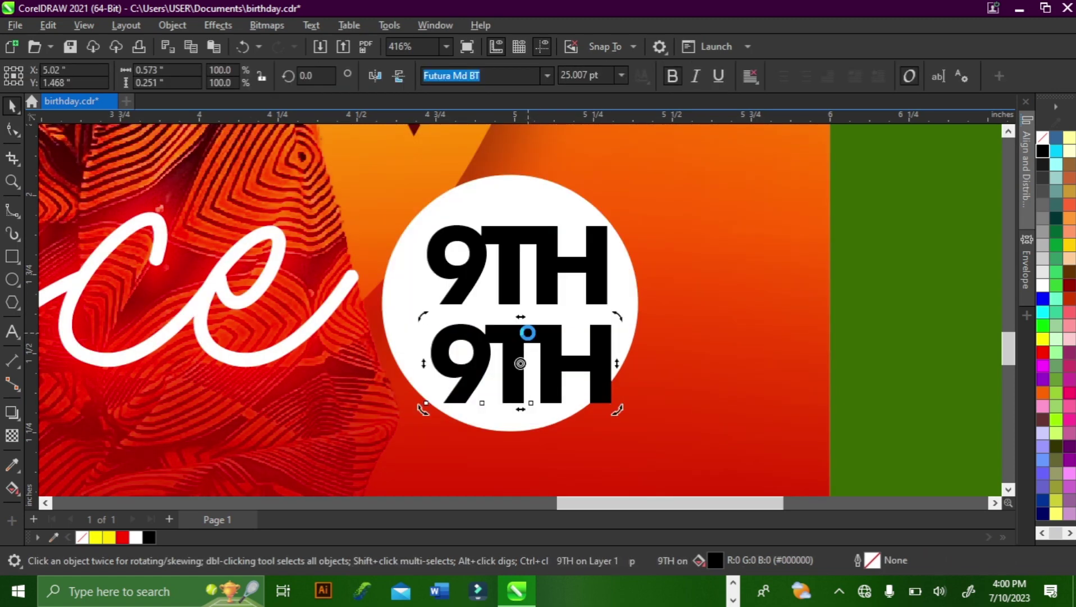
key("ctrl+a")
type("june")
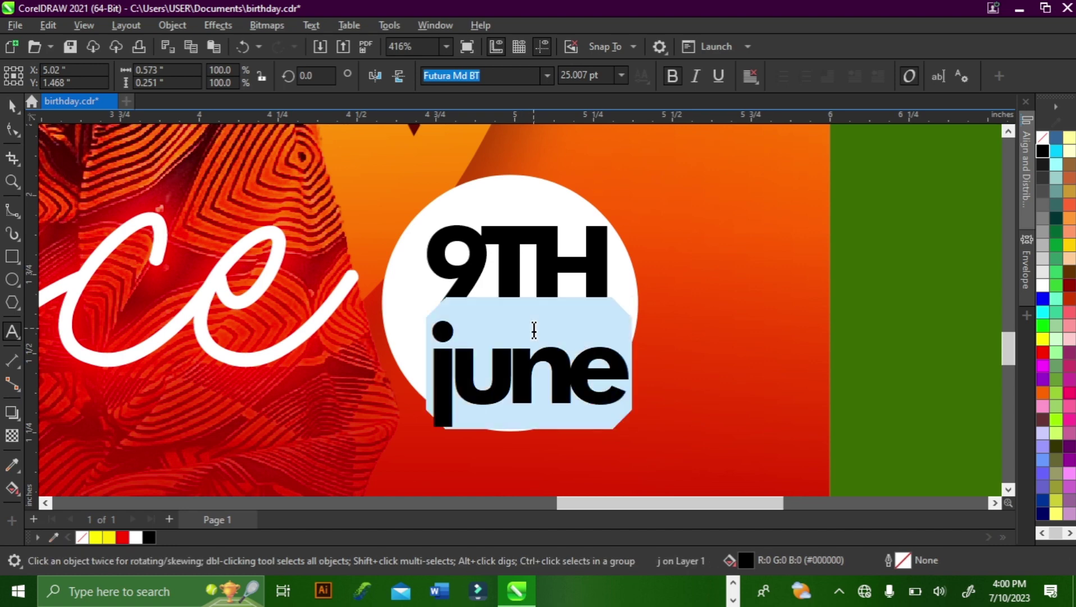
key("shift+F3")
key("Return")
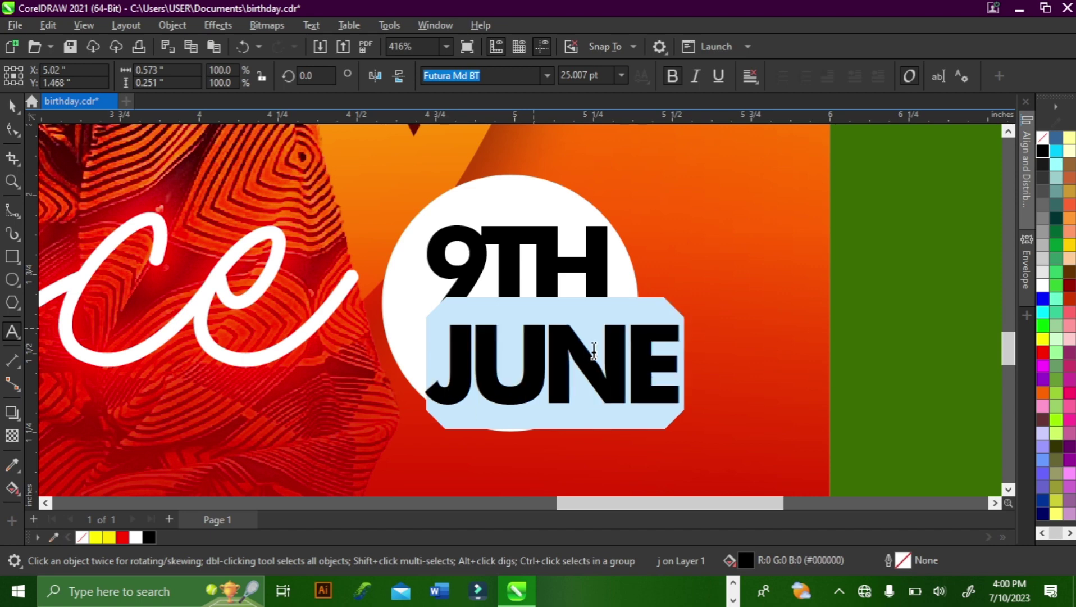
key("ctrl+space")
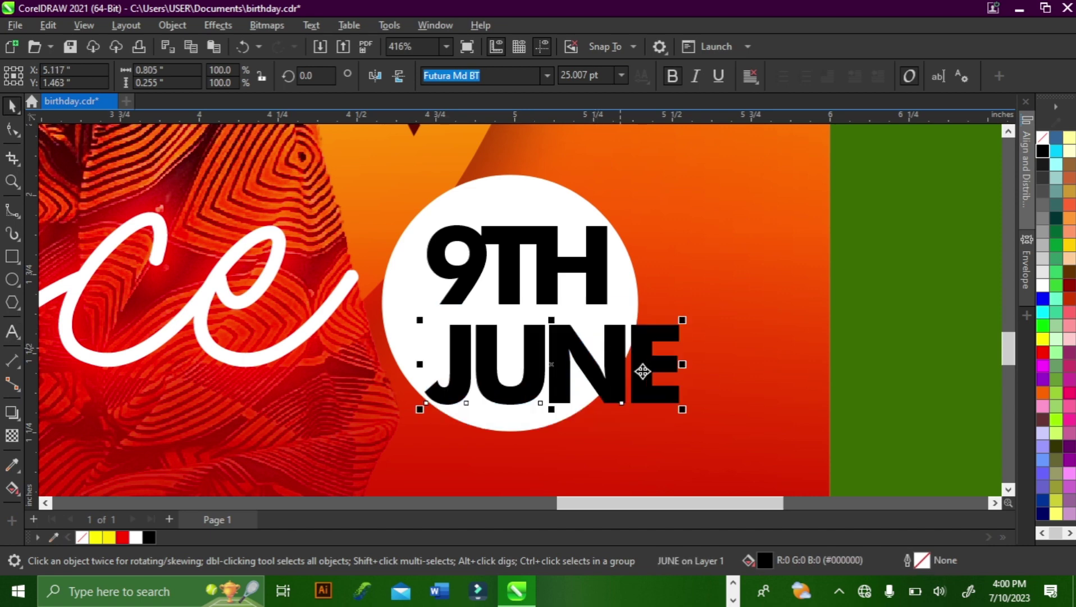
Step: Scale the month down to about the day text's width just beneath it, and centre both grouped lines on the white circle
left_click_drag(682, 410, 564, 357)
left_click(550, 286, "shift")
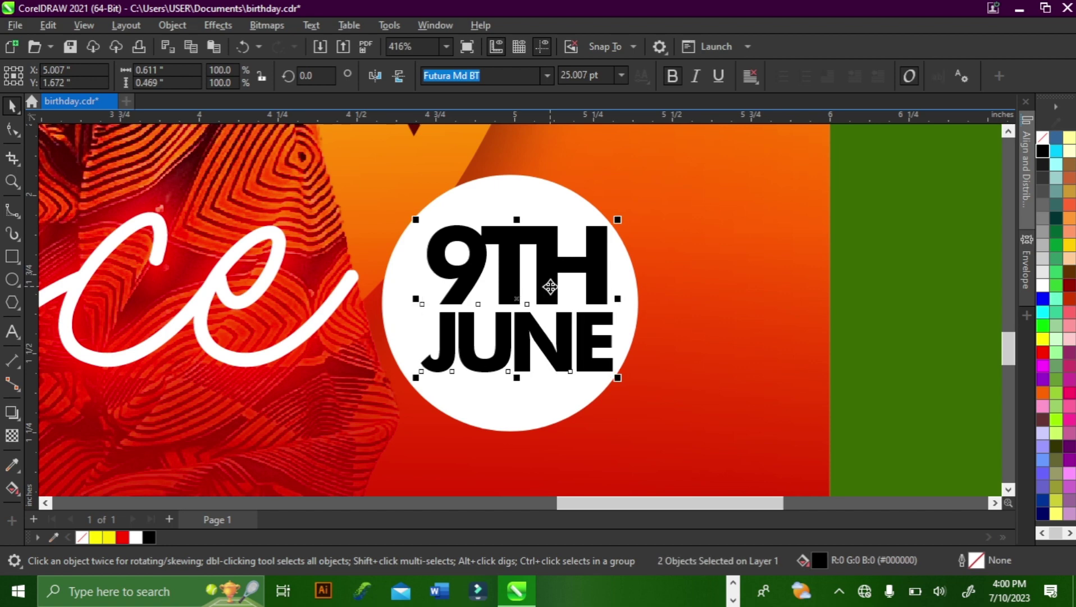
left_click(536, 194, "shift")
key("c")
key("e")
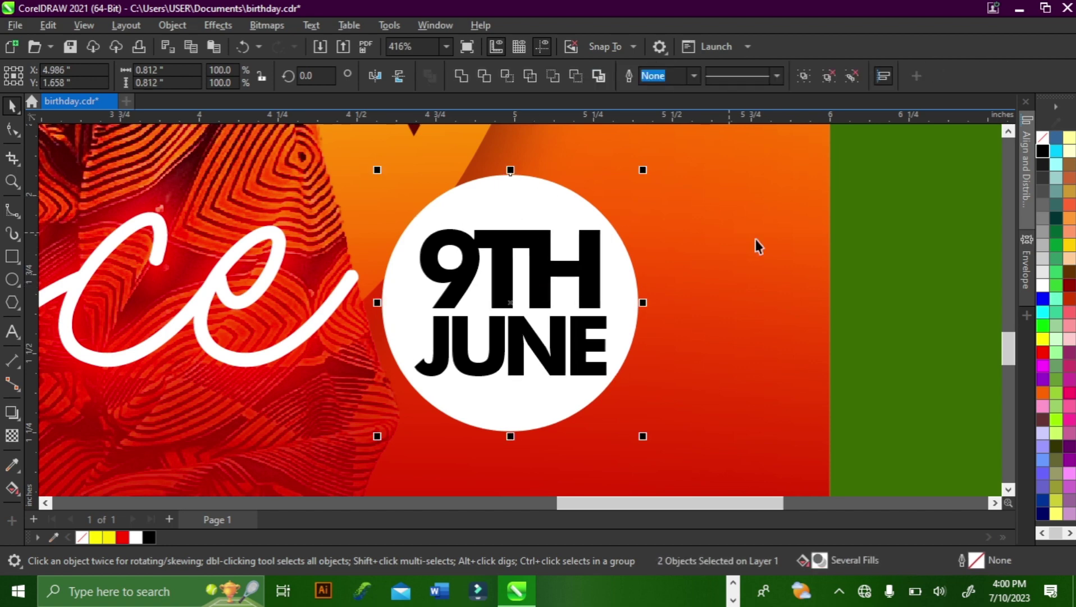
left_click(919, 205)
Step: Shrink the two-line date group around its centre to leave a wider white margin inside the circle, and deselect it
left_click(587, 259)
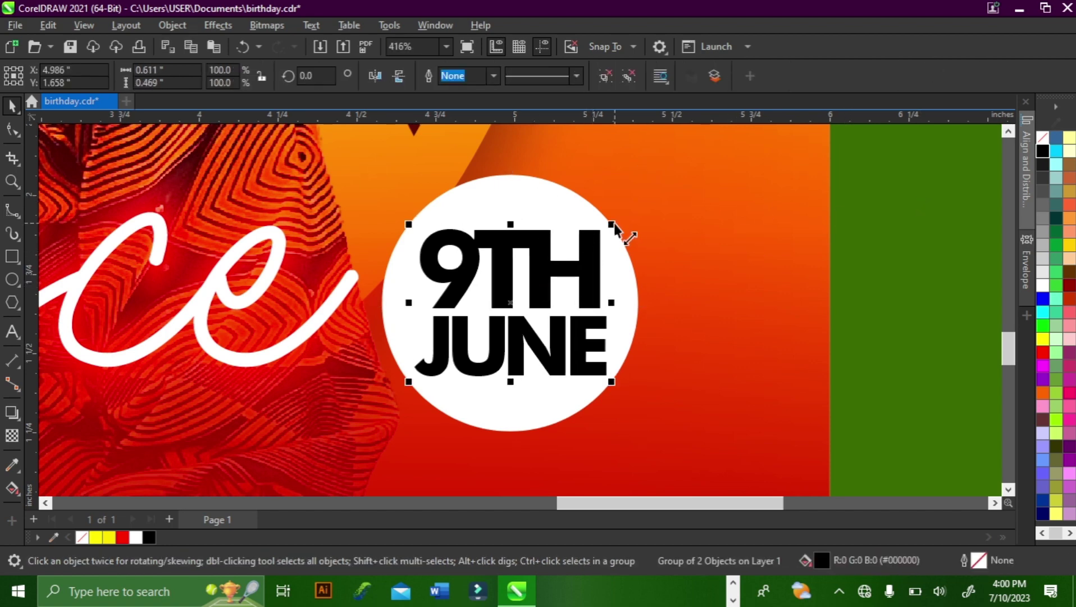
left_click_drag(615, 227, 571, 210)
left_click(571, 210, "shift")
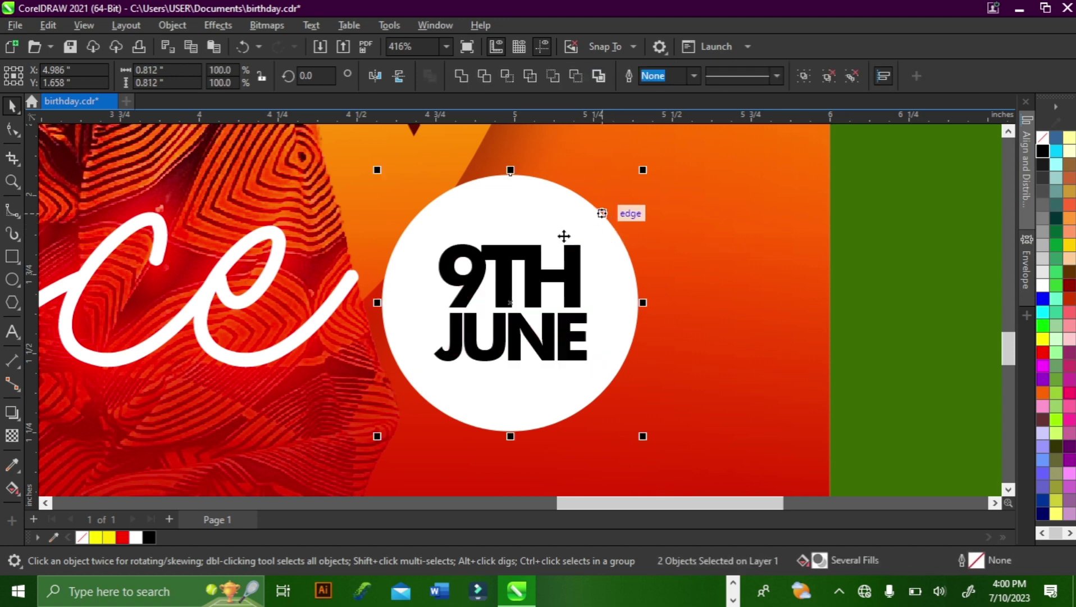
scroll(564, 236, "down", 4)
scroll(548, 247, "up", 3)
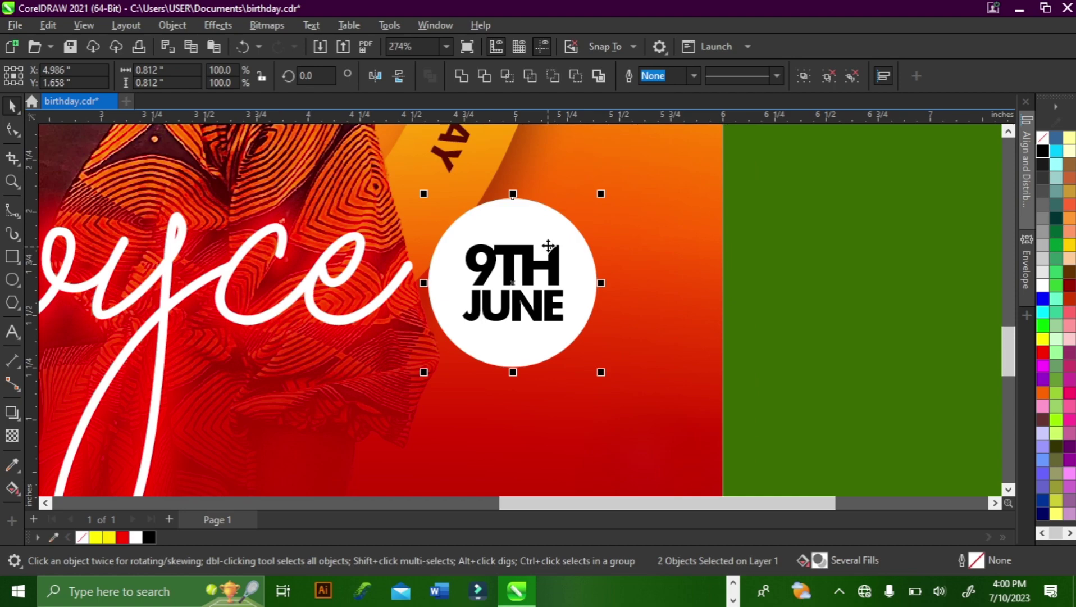
key("shift+F4")
left_click(787, 249)
Step: Tint the orange fill of the flyer's background PowerClip rectangle twice with small amounts of red, and deselect it
scroll(514, 259, "down", 1)
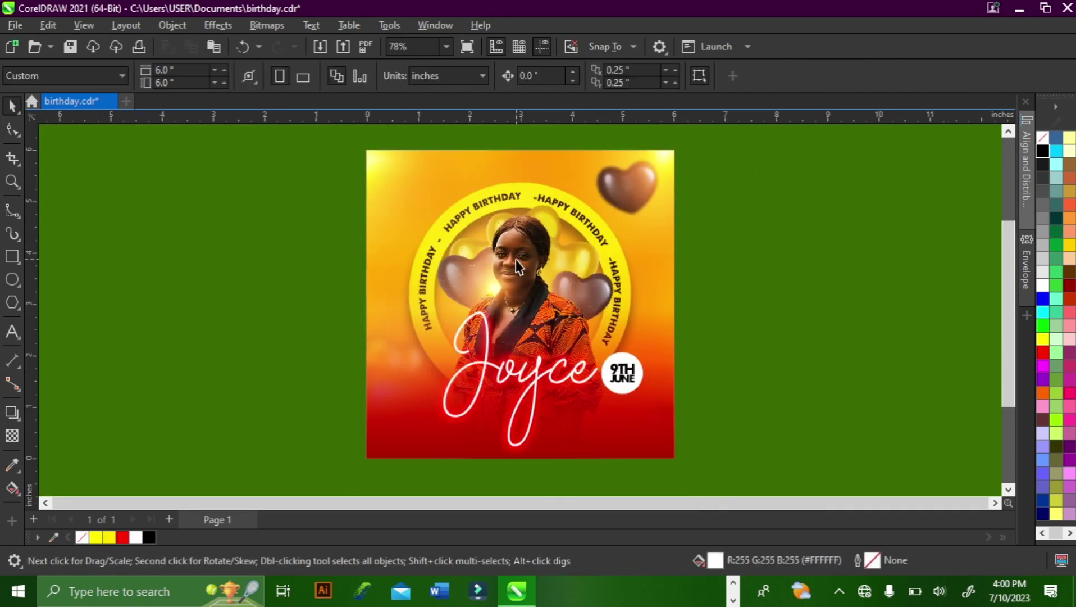
key("shift+F4")
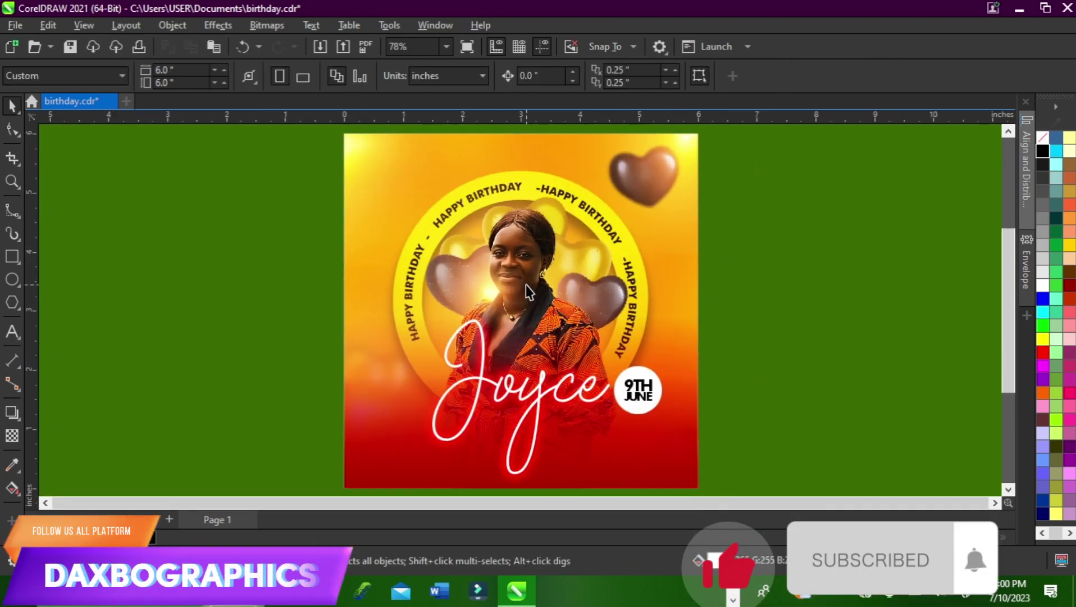
left_click(514, 184)
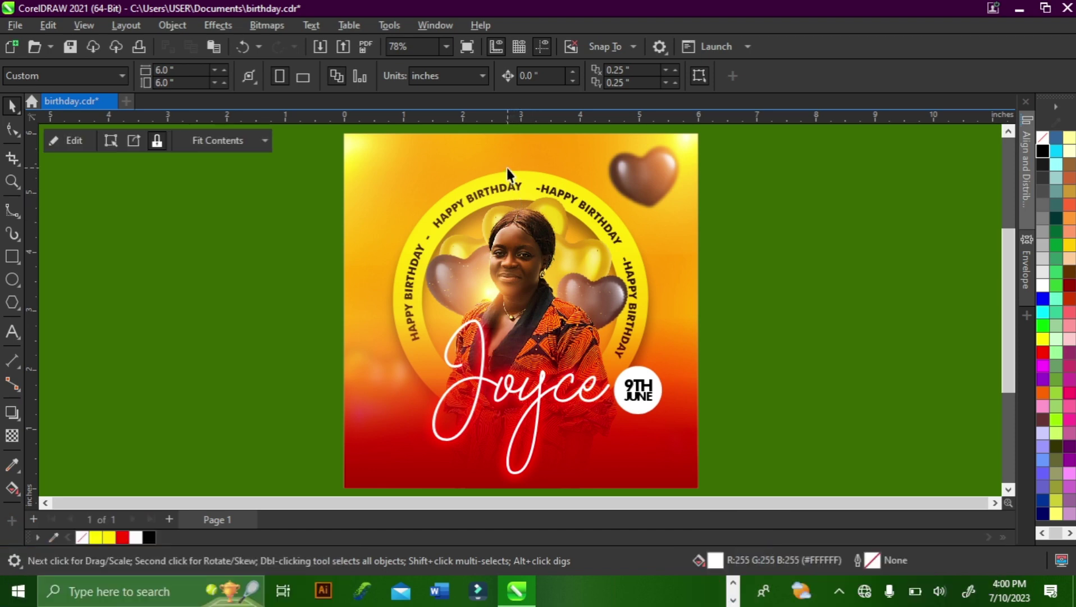
left_click(1043, 352, "ctrl")
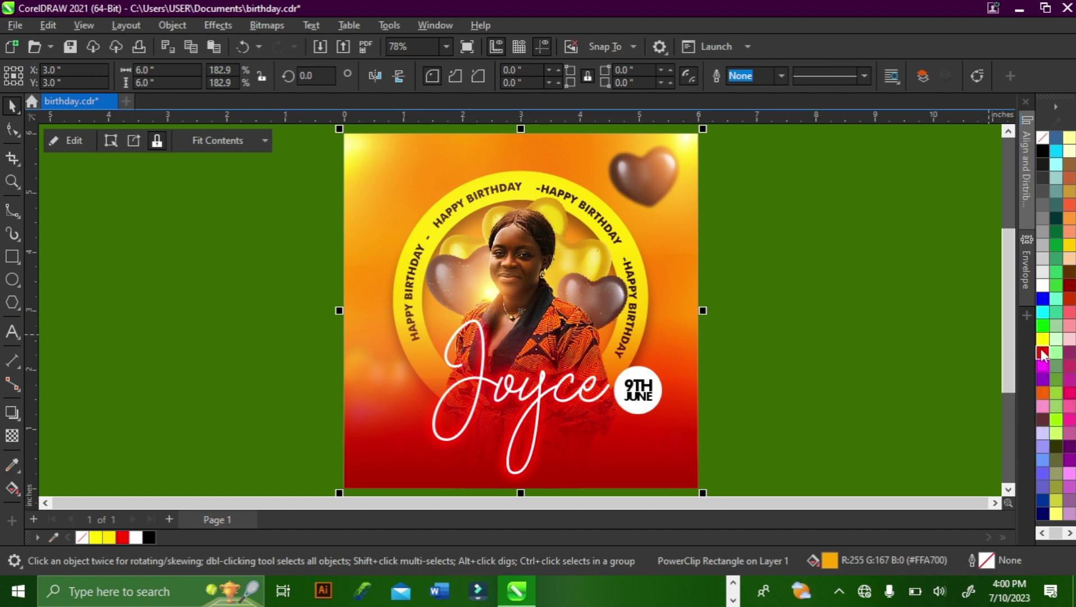
left_click(1042, 351, "ctrl")
left_click(808, 239)
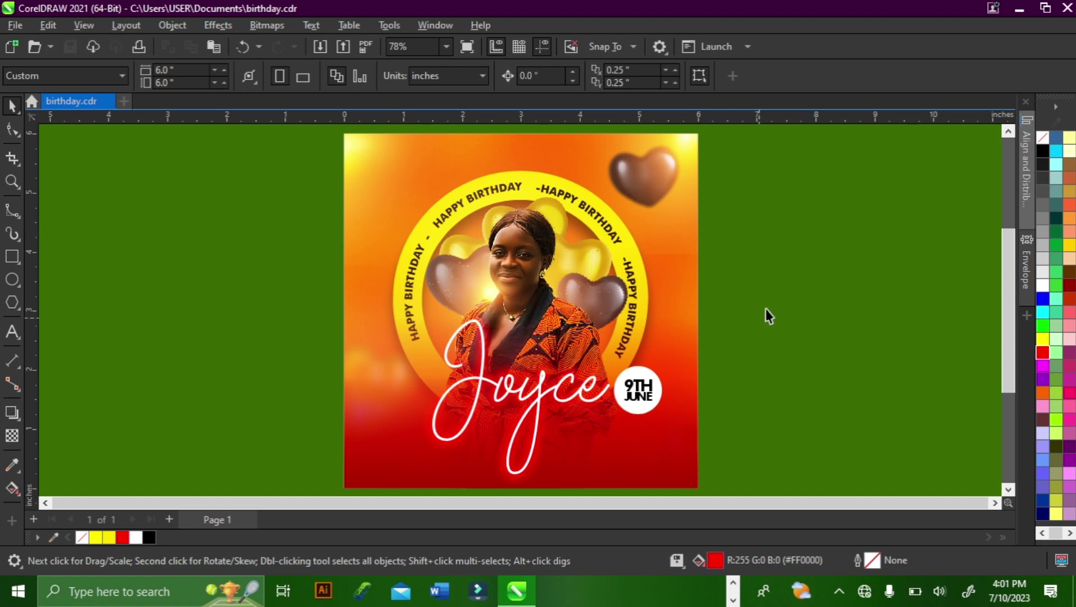
Step: Draw a thin rectangle about 5.66 by 0.24 inches across the flyer below the name, near the bottom edge
scroll(612, 274, "down", 1)
scroll(561, 435, "up", 1)
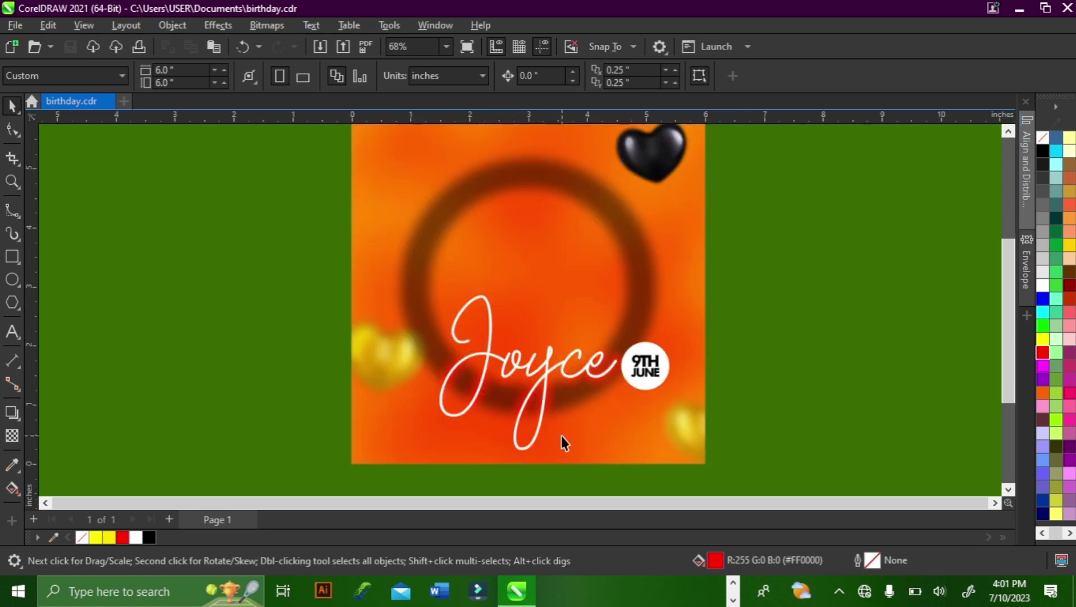
key("F6")
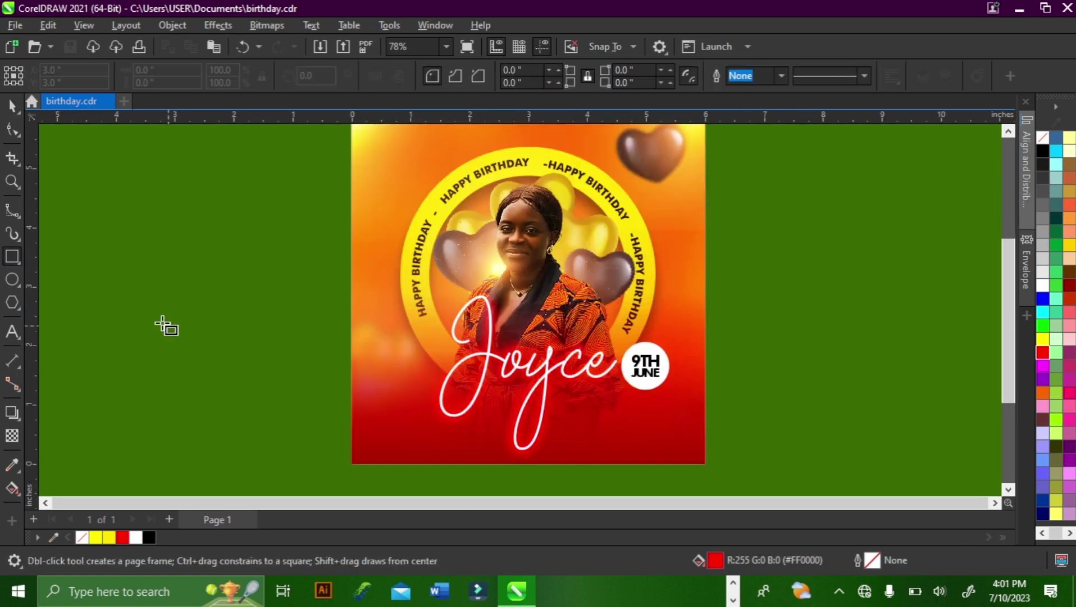
left_click_drag(367, 419, 702, 433)
key("space")
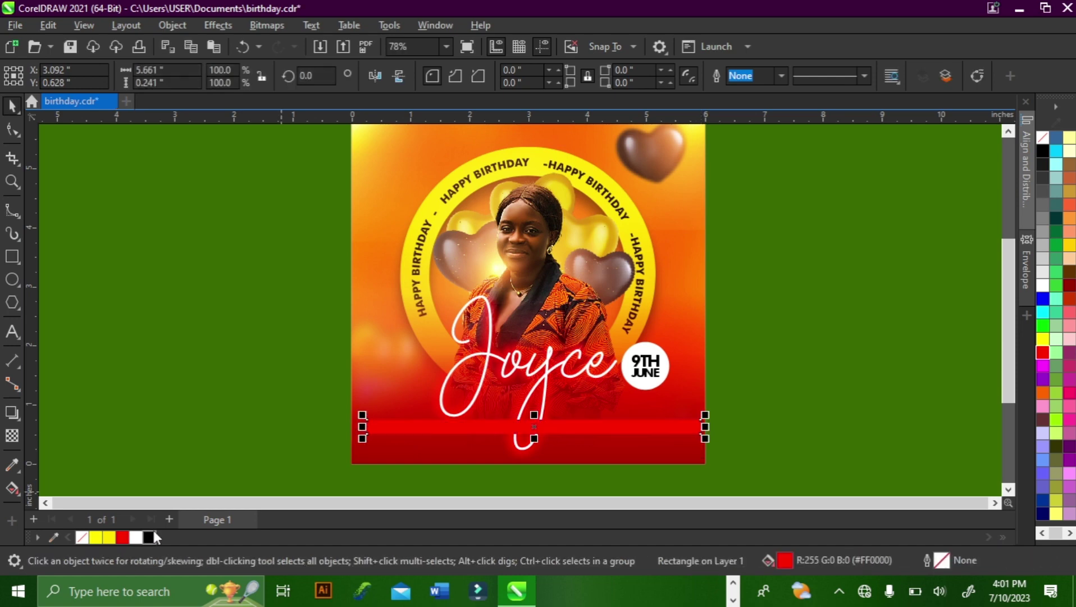
Step: Fill the thin rectangle with black and give it a uniform transparency of 26
left_click(149, 537)
left_click(12, 435)
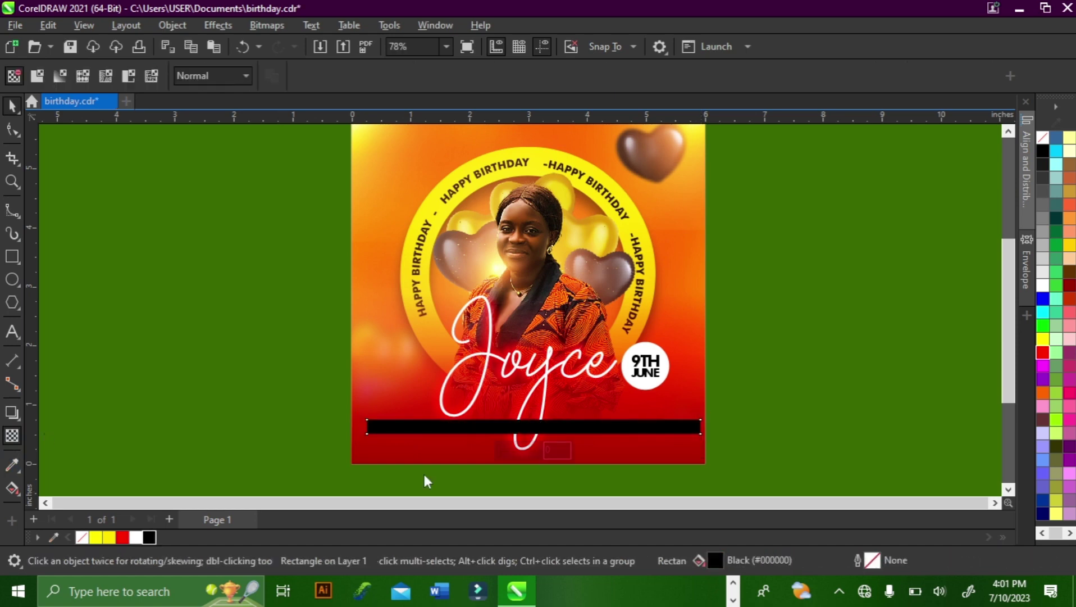
left_click_drag(502, 450, 515, 452)
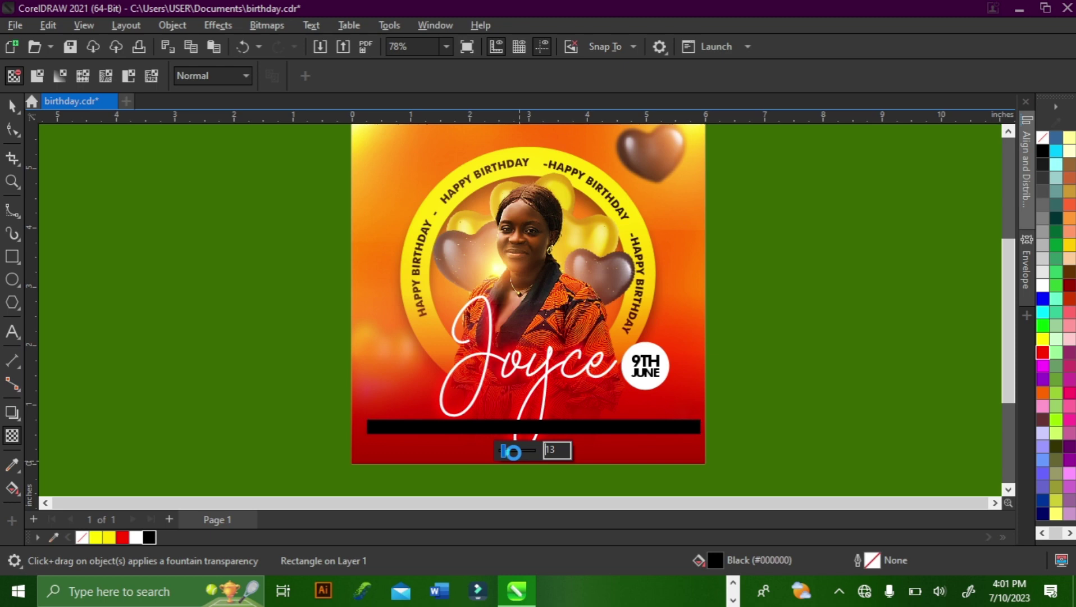
left_click_drag(512, 452, 509, 451)
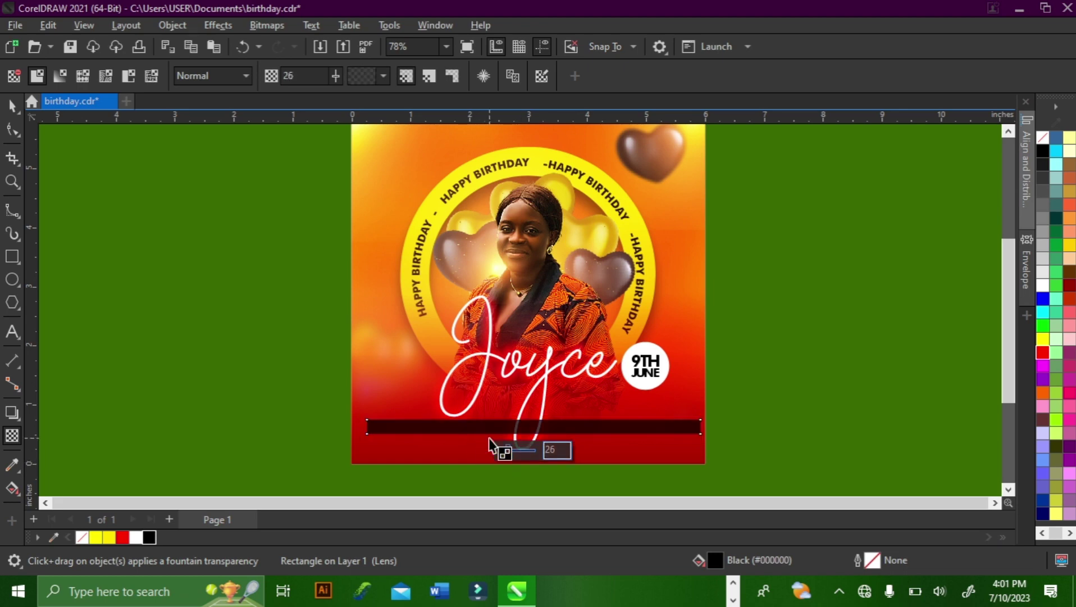
Step: Narrow the black strip to about 5.09 inches, lower it slightly and centre it horizontally on the flyer, and deselect it
left_click(18, 112)
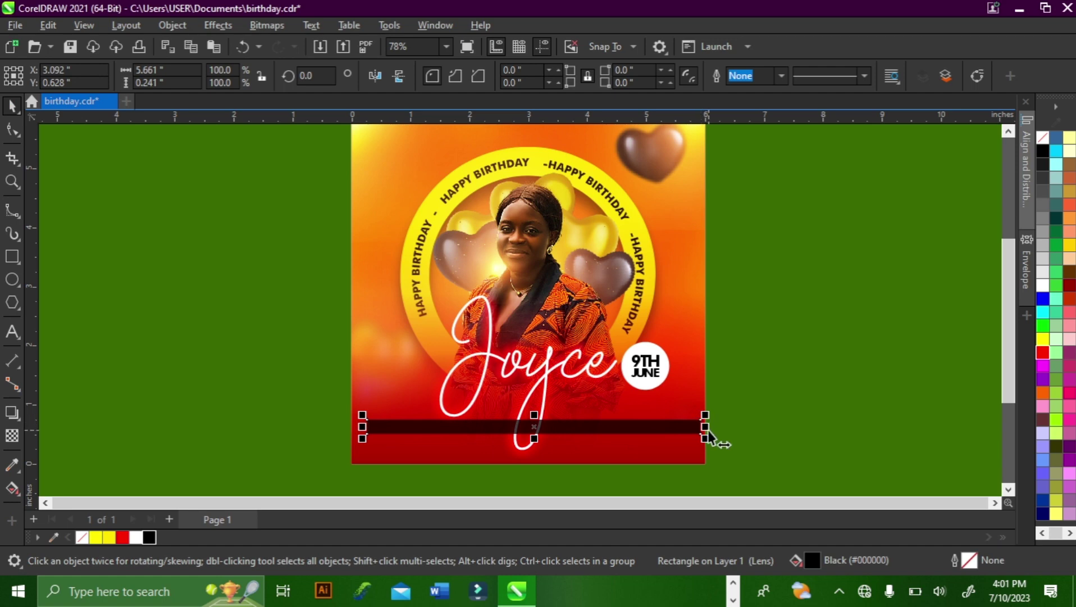
left_click_drag(705, 427, 674, 457)
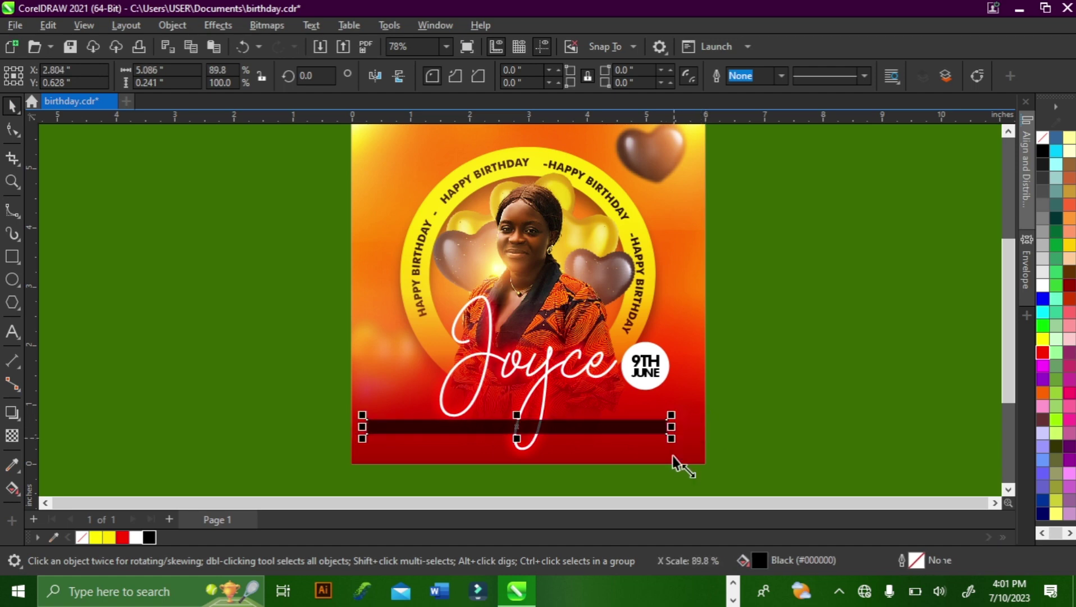
left_click_drag(588, 427, 592, 430)
left_click(608, 448, "shift")
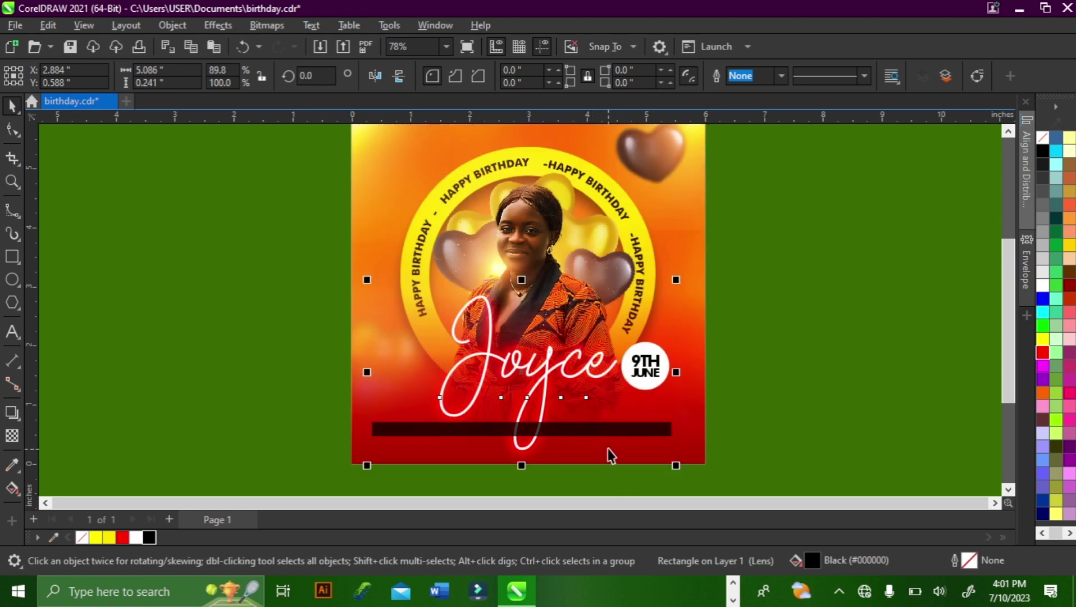
key("c")
left_click(771, 420)
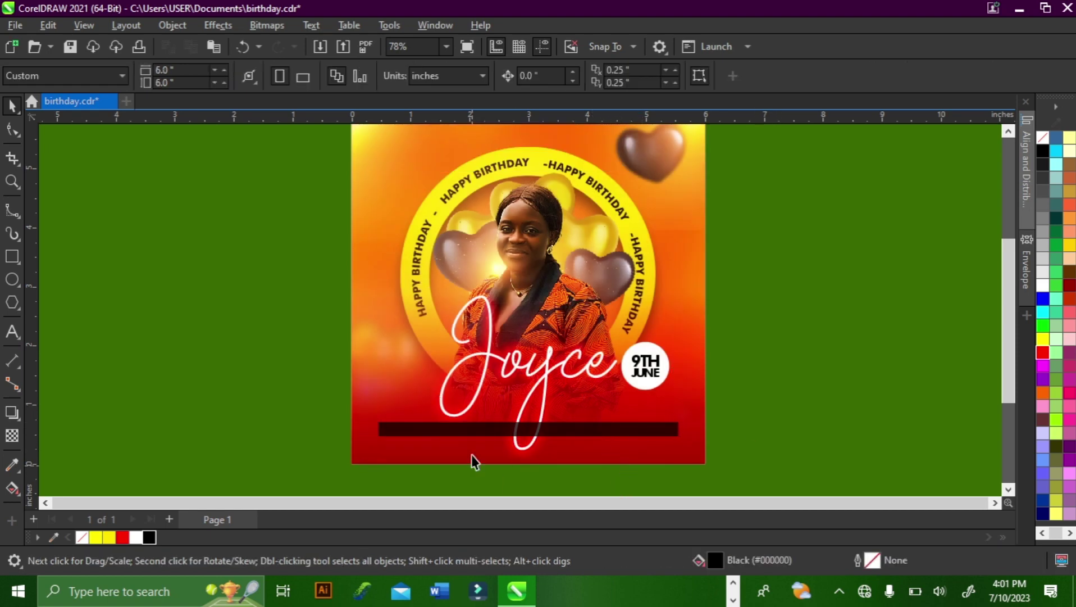
Step: Ungroup the two-line date text and place a white copy of JUNE, sized to about 12.4 pt, on the black strip
scroll(484, 453, "up", 5)
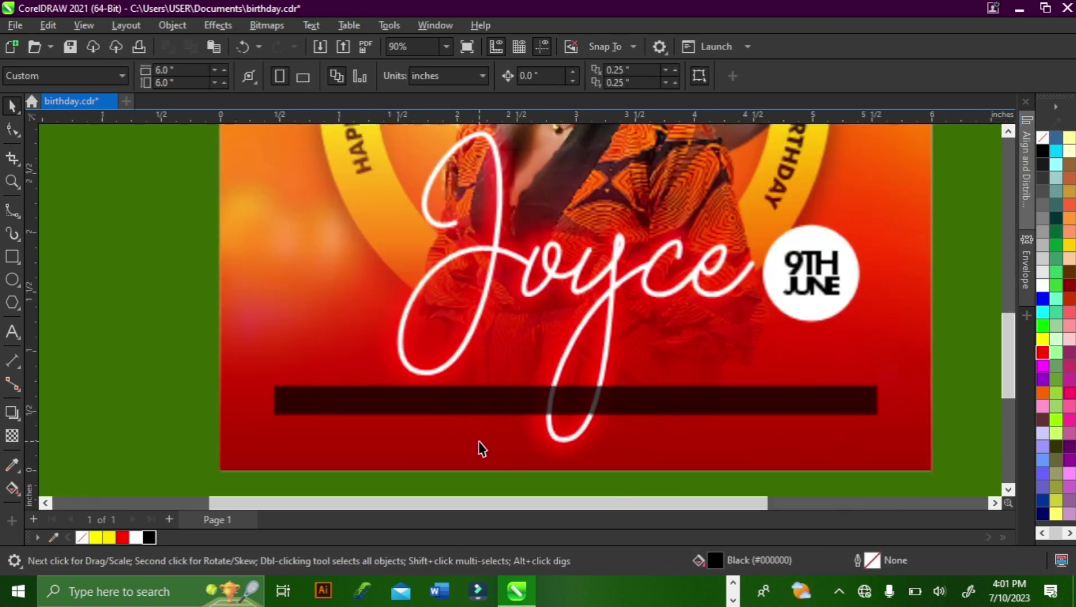
scroll(503, 381, "down", 2)
scroll(505, 437, "up", 1)
scroll(514, 405, "down", 1)
scroll(512, 448, "up", 2)
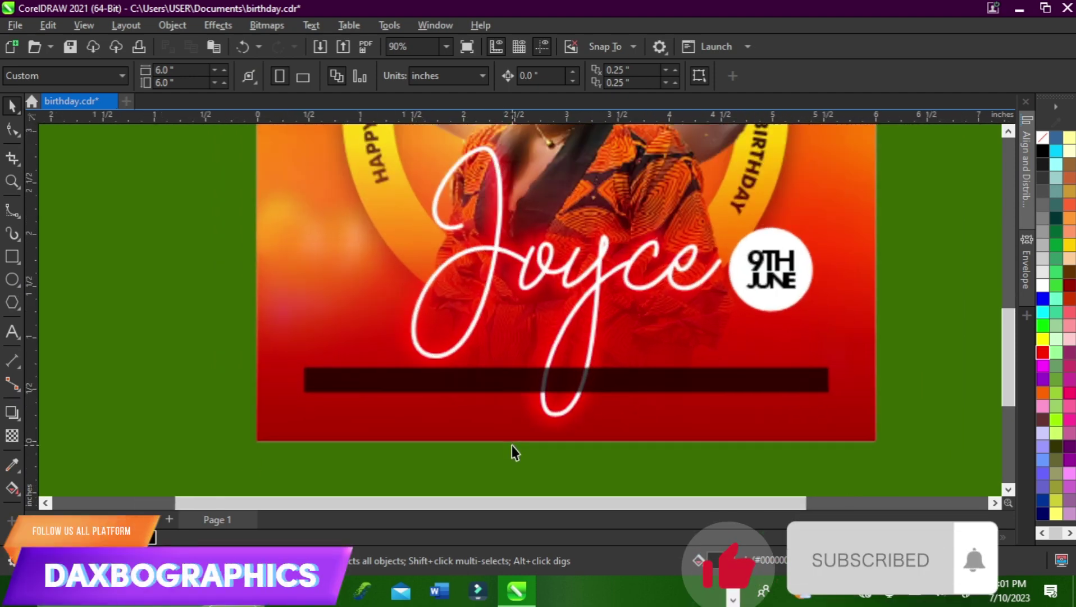
scroll(512, 453, "up", 1)
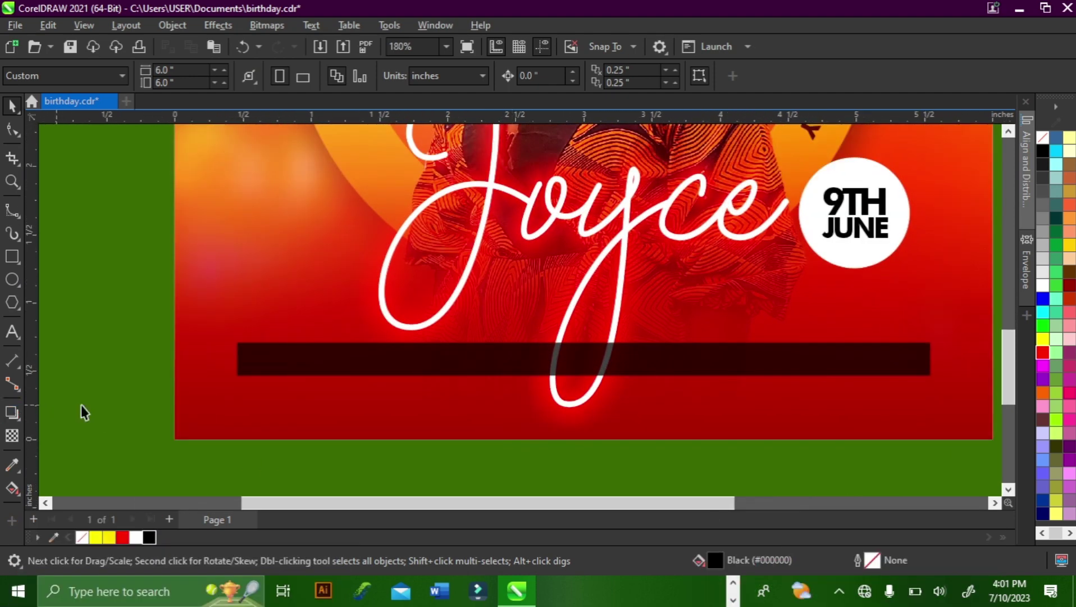
left_click(853, 205)
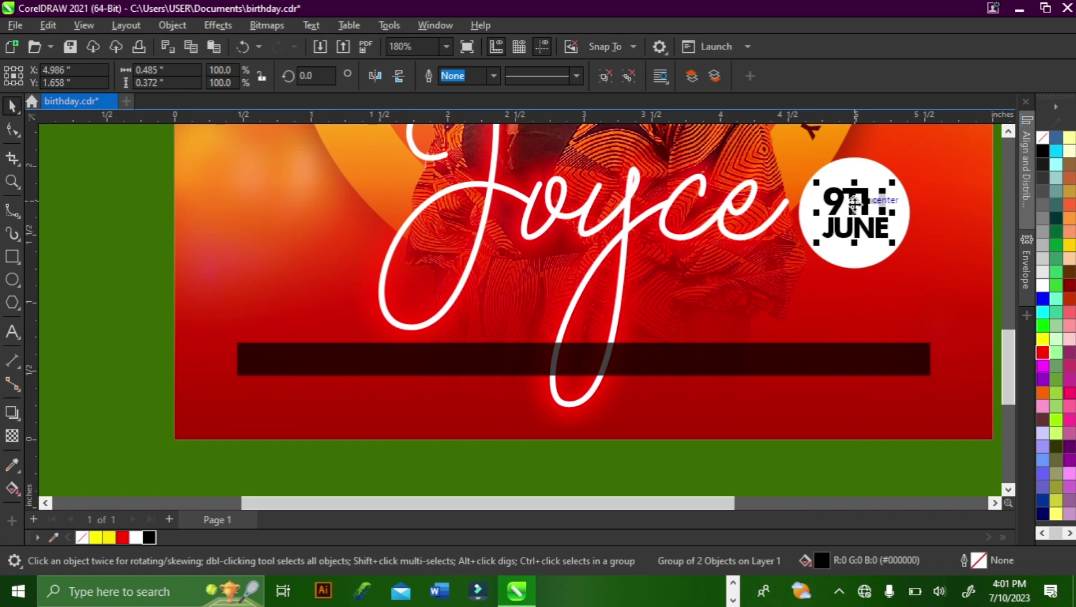
key("ctrl+u")
left_click(876, 169)
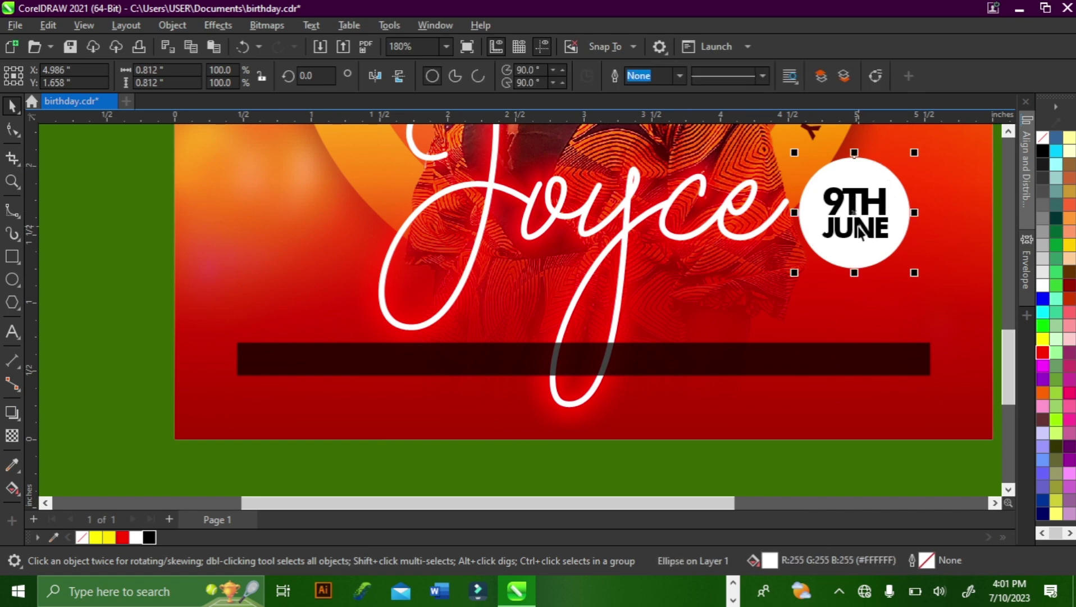
left_click_drag(859, 231, 471, 354)
left_click(1042, 288)
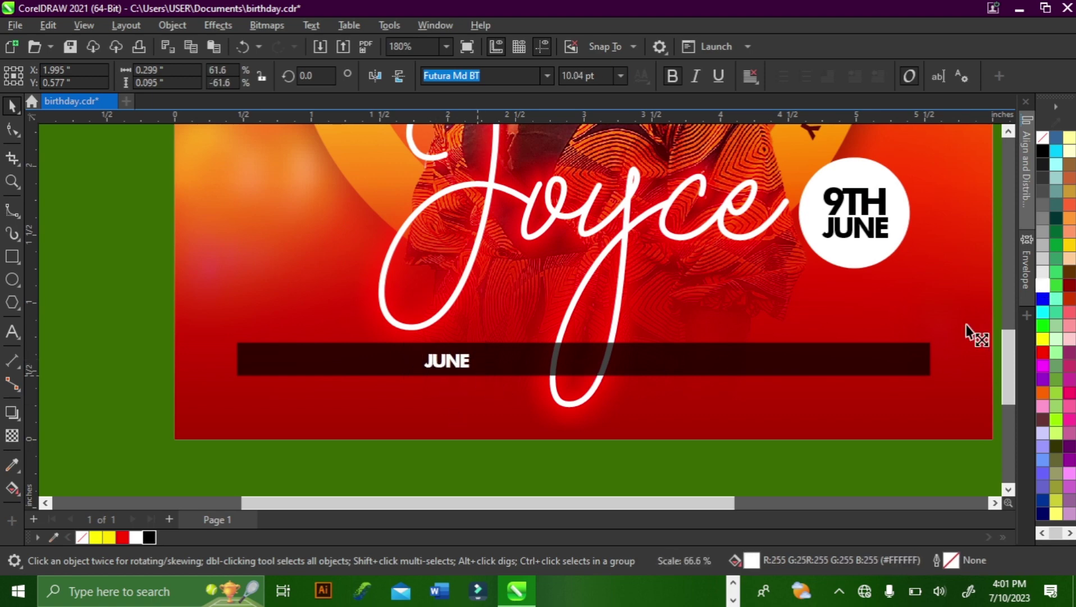
key("ctrl+z")
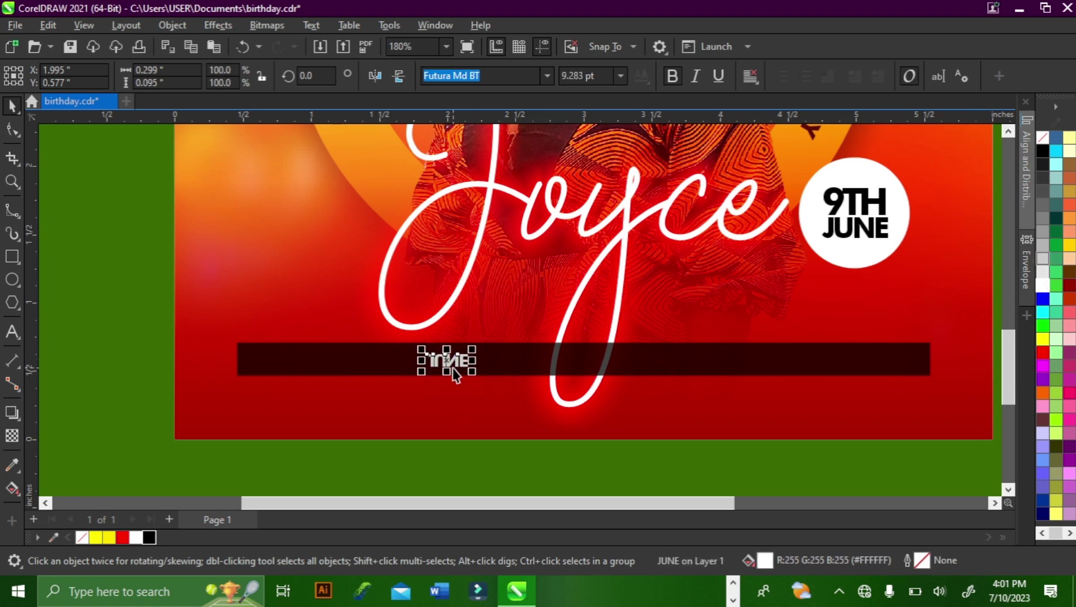
mouse_move(472, 370)
left_mouse_down()
mouse_move(487, 375)
mouse_move(476, 378)
mouse_move(484, 384)
left_mouse_up()
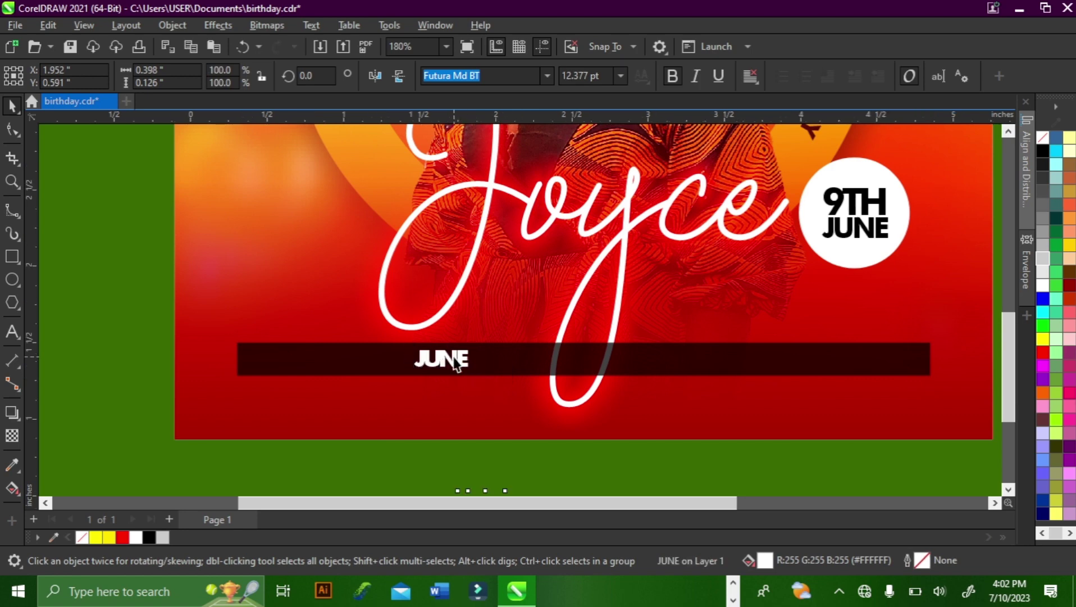
Step: Replace the copied JUNE on the black strip with the word congratulations and change it to uppercase
double_click(455, 360)
double_click(455, 359)
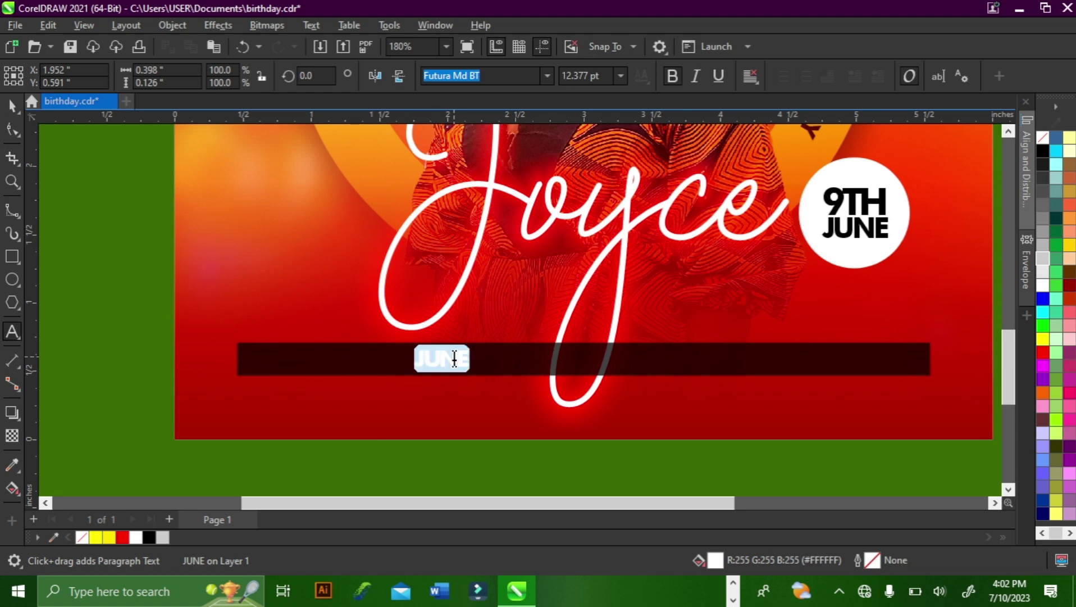
type("cong")
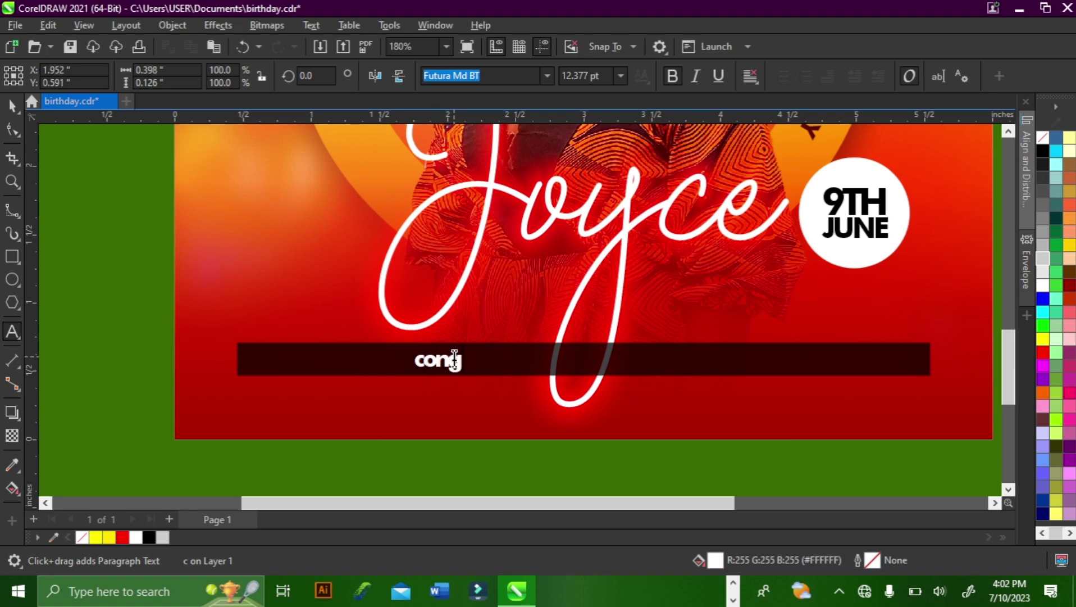
type("ratulations")
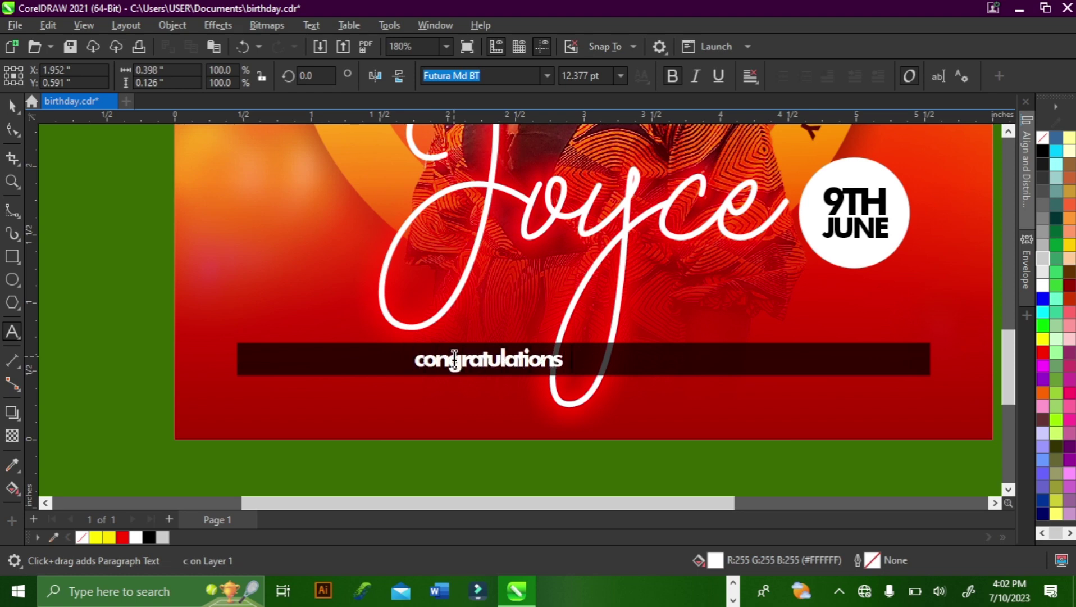
double_click(454, 359)
key("shift+F3")
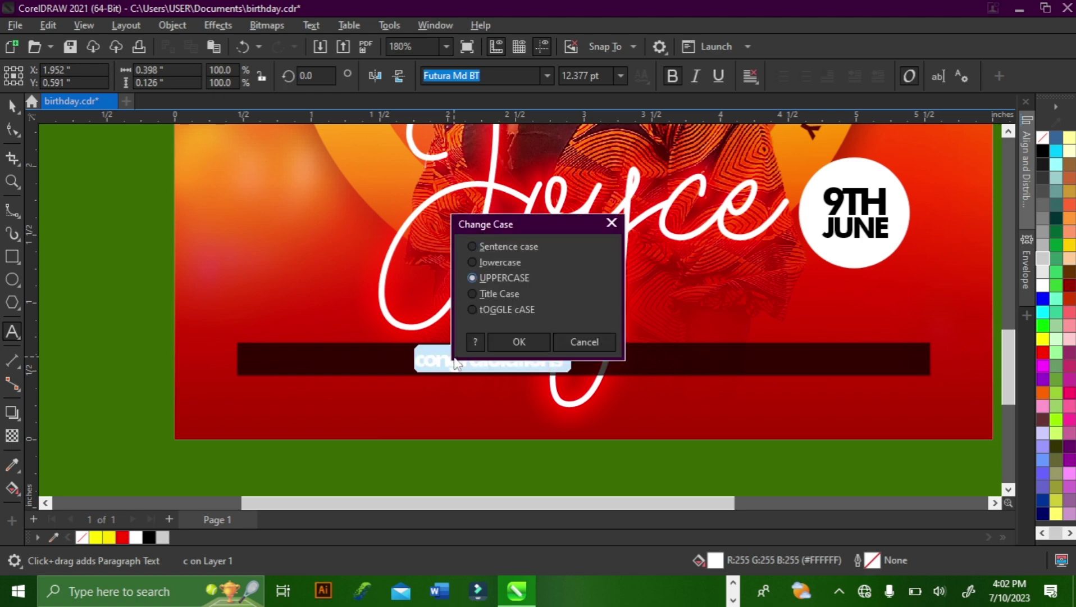
key("Escape")
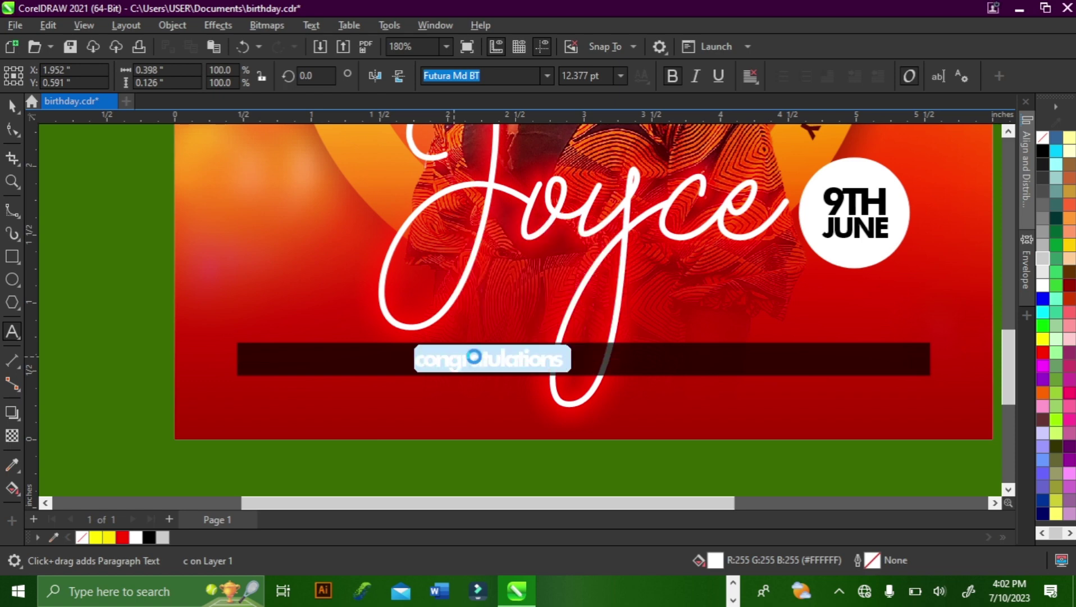
key("ctrl+space")
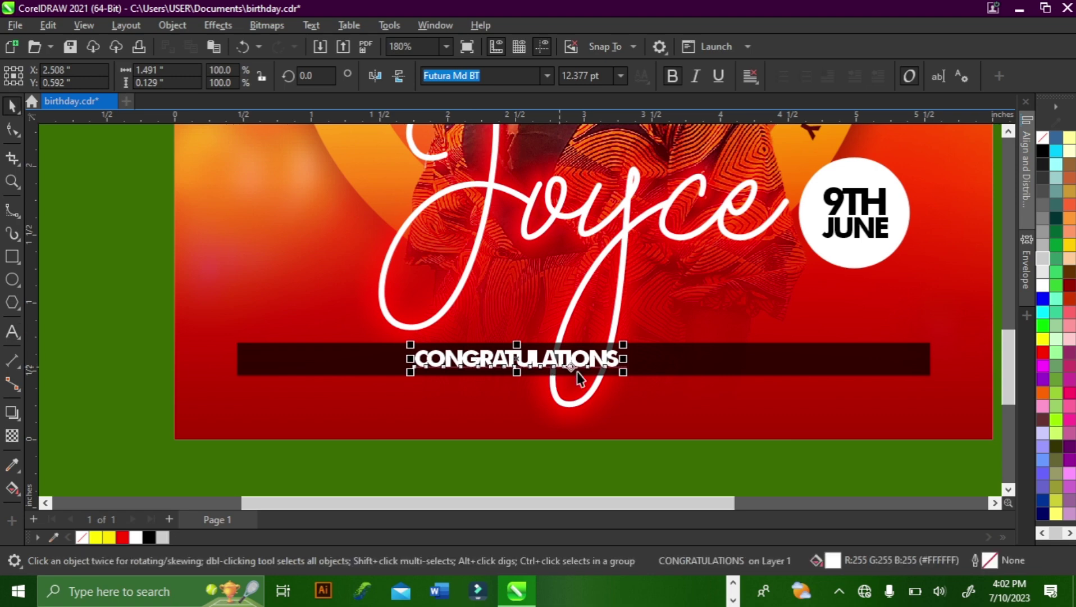
Step: Shrink the CONGRATULATIONS text to about 6.8 pt, spread its letter spacing widely along the black strip and centre it on the strip
left_click_drag(628, 378, 565, 385)
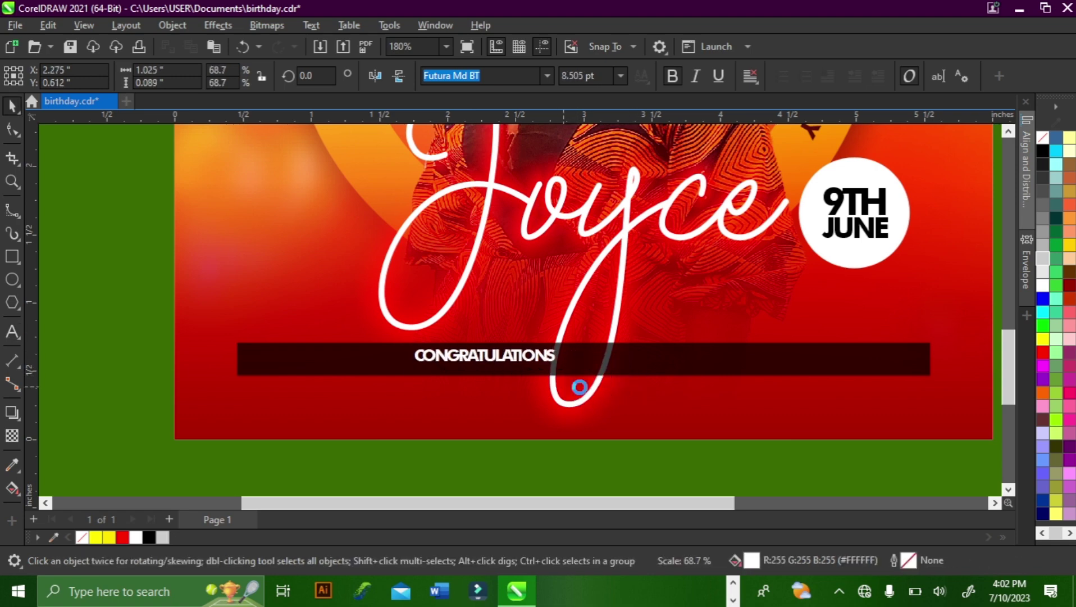
left_click(13, 131)
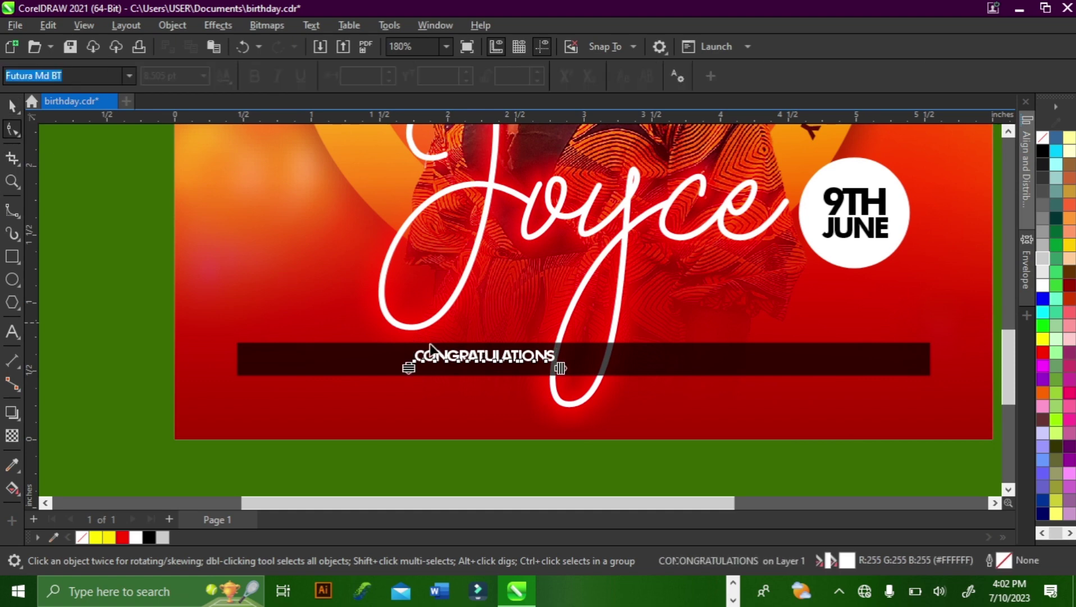
left_click_drag(560, 368, 920, 381)
key("space")
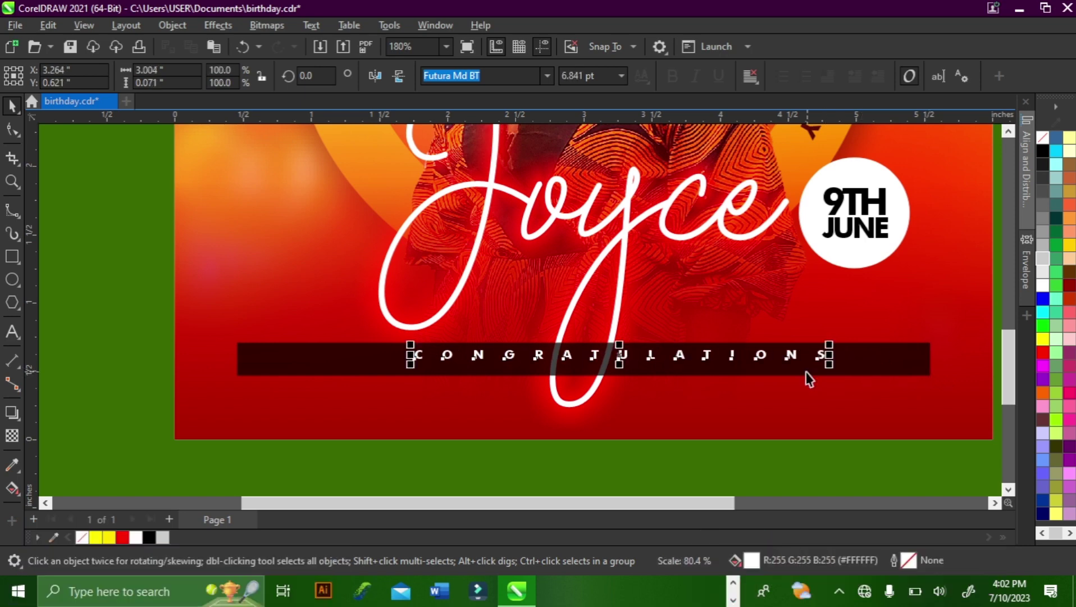
key("space")
left_click_drag(900, 368, 903, 369)
key("space")
key("space")
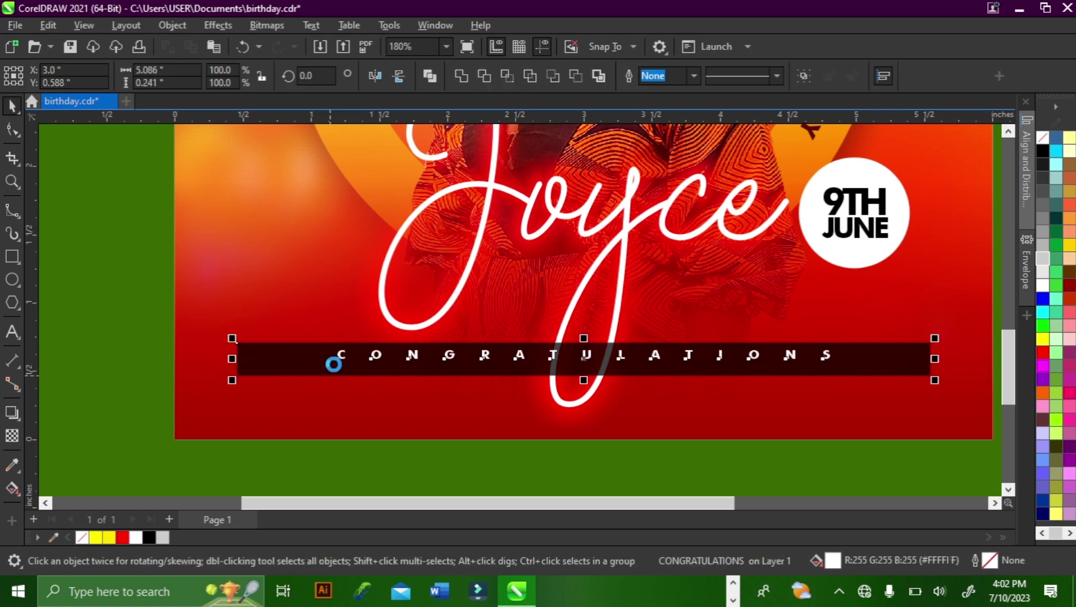
Step: Delete the black strip with its text, undo the deletion, and save the flyer
scroll(359, 337, "down", 3)
key("Delete")
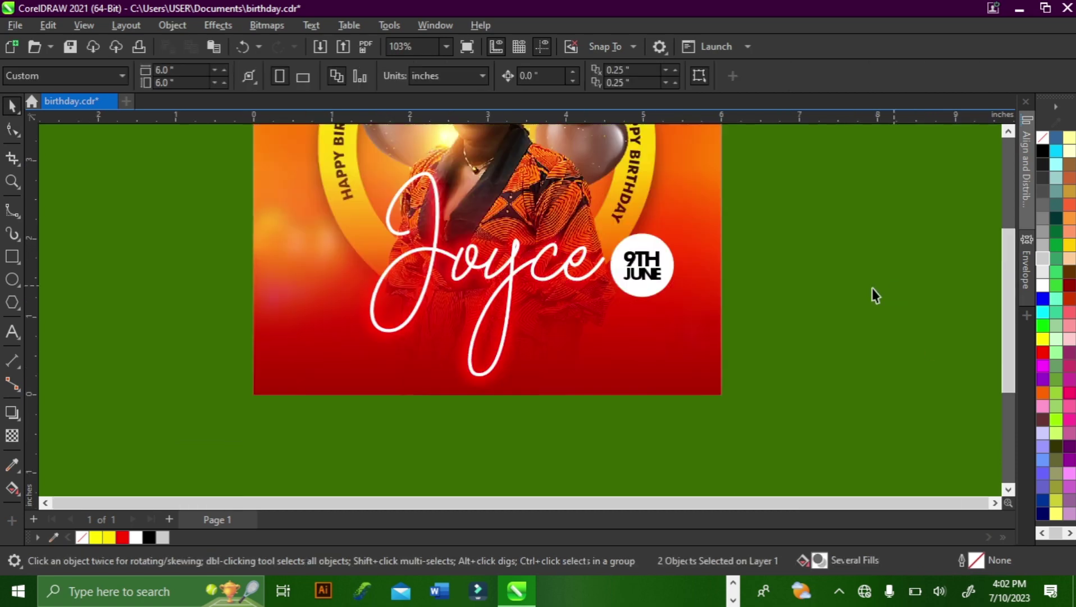
key("ctrl+z")
key("shift+F4")
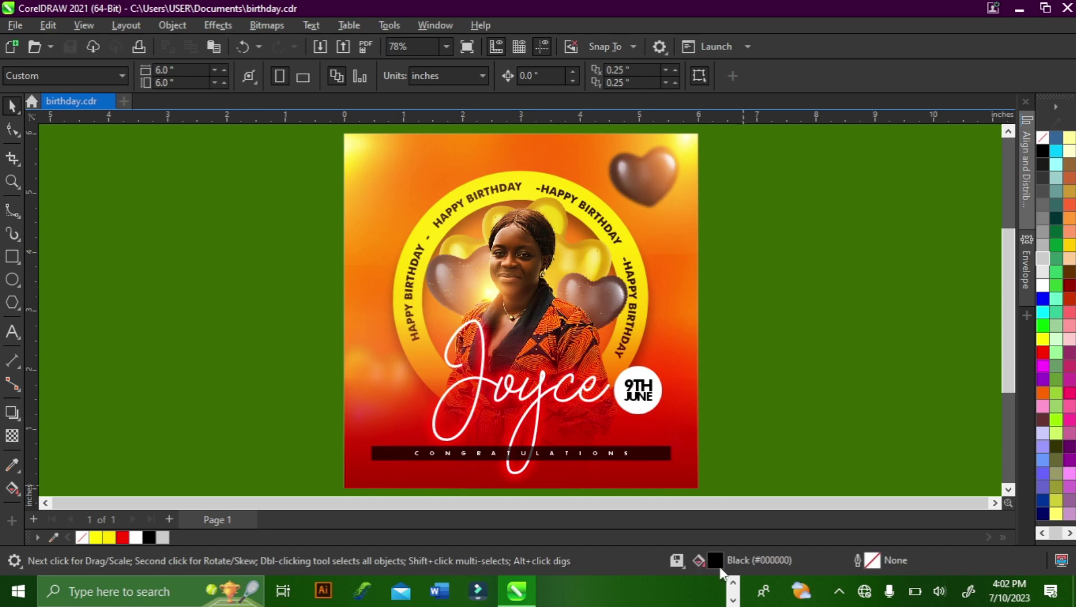
left_click(713, 599)
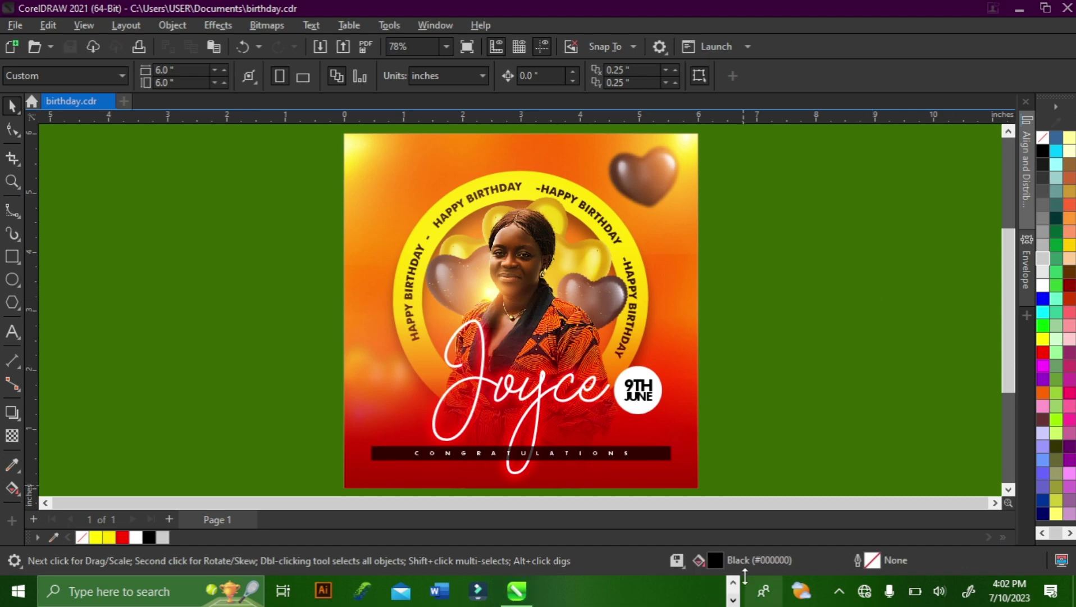
left_click(733, 583)
left_click(591, 595)
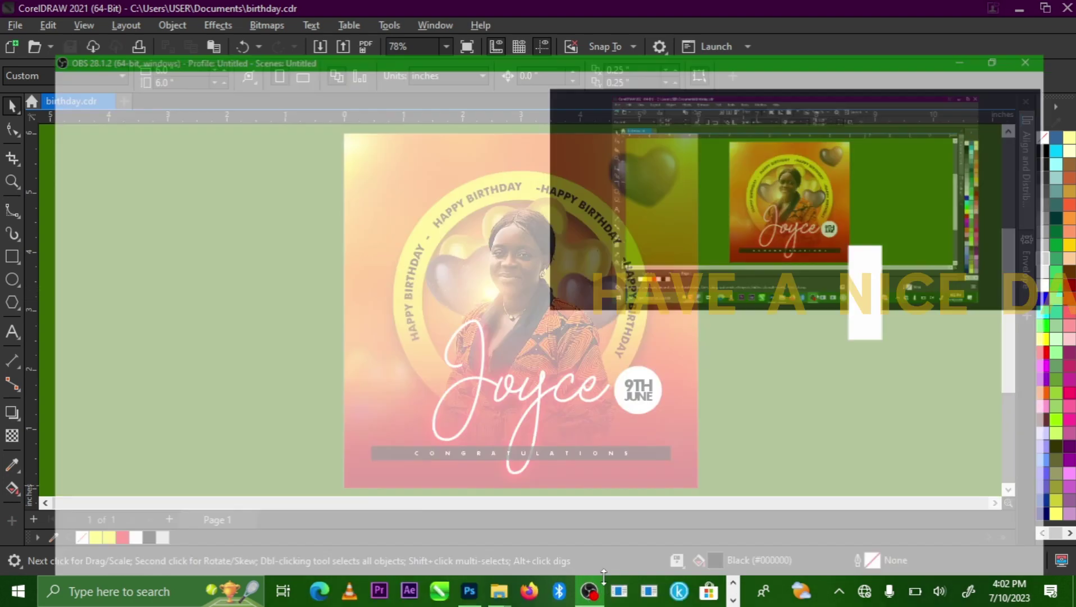